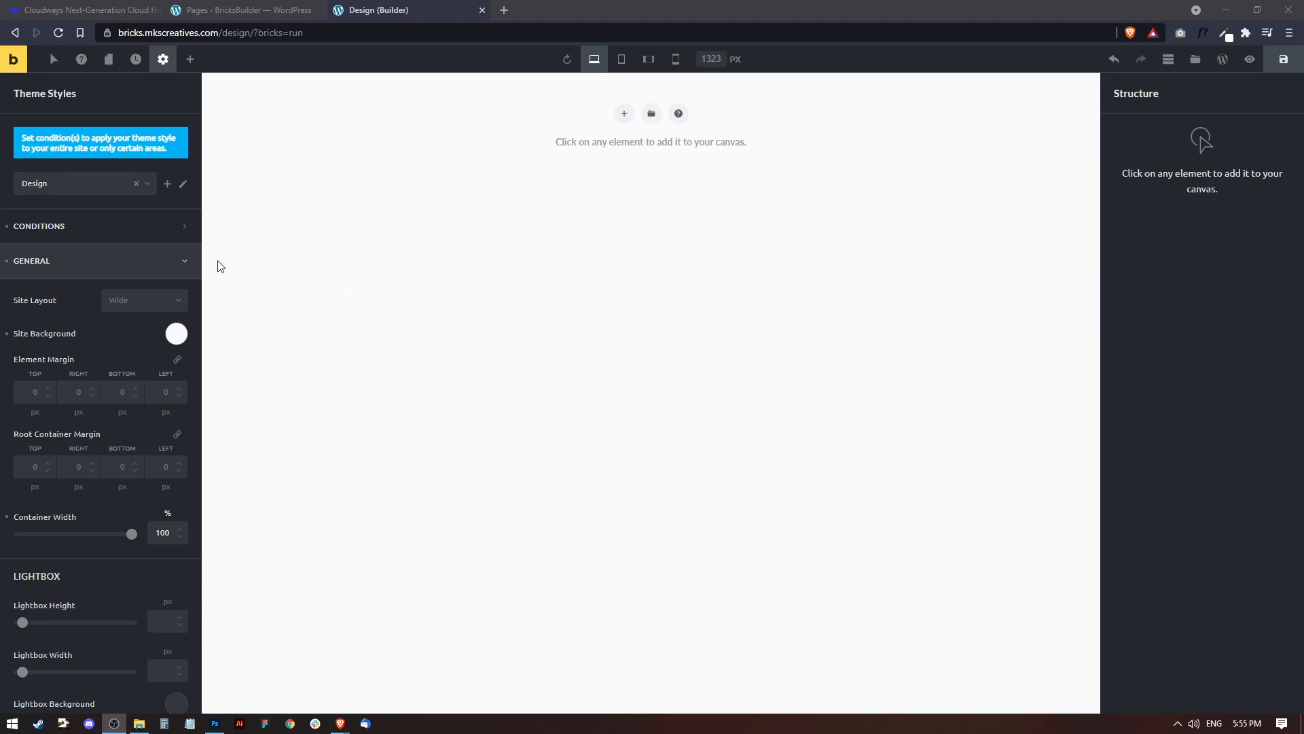
Review the Design theme style's conditions, general settings and site background color, and save the page.
{"action": "left_click", "coordinate": [163, 60]}
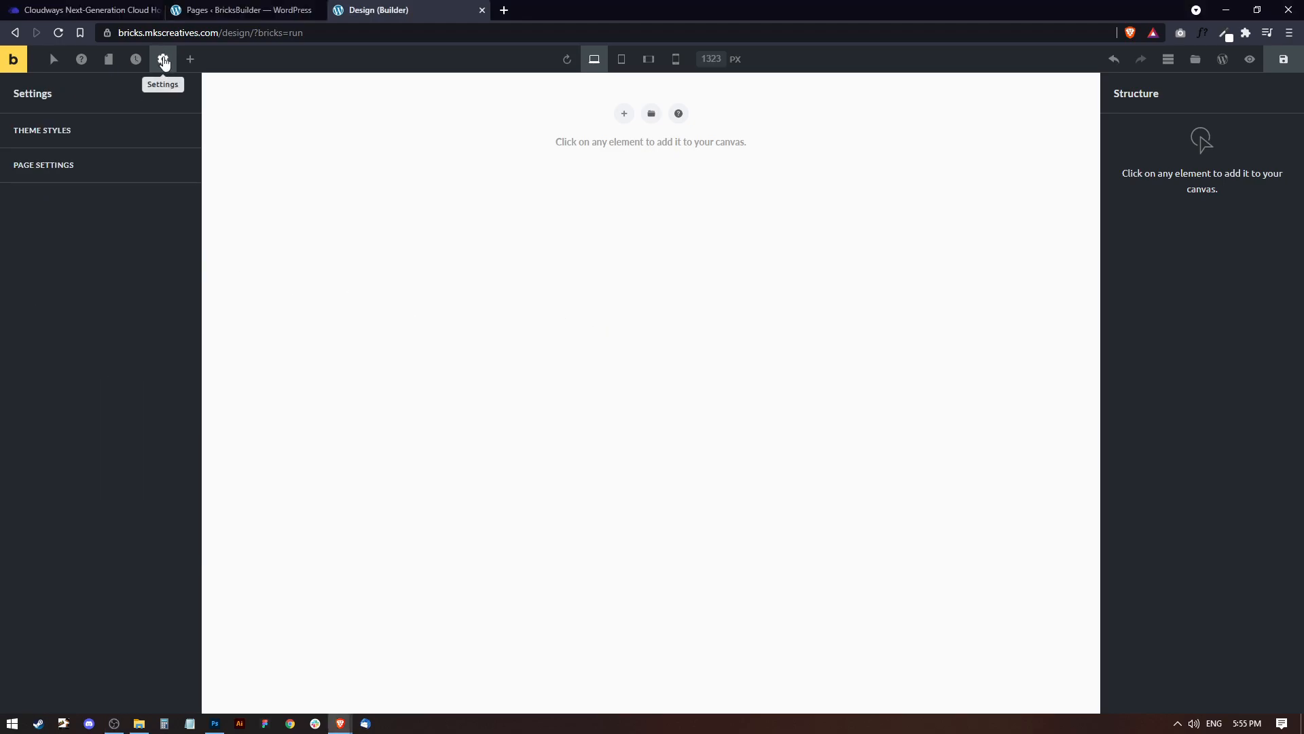
{"action": "left_click", "coordinate": [41, 130]}
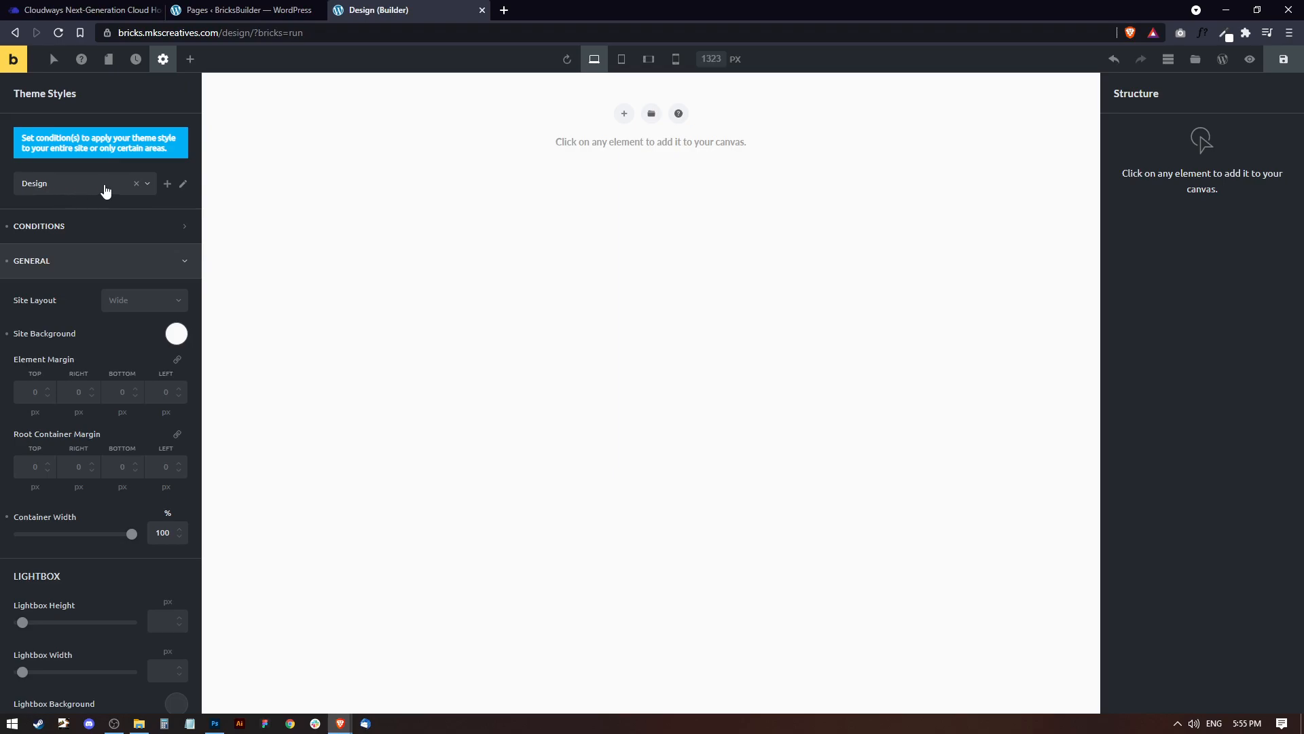
{"action": "left_click", "coordinate": [43, 225]}
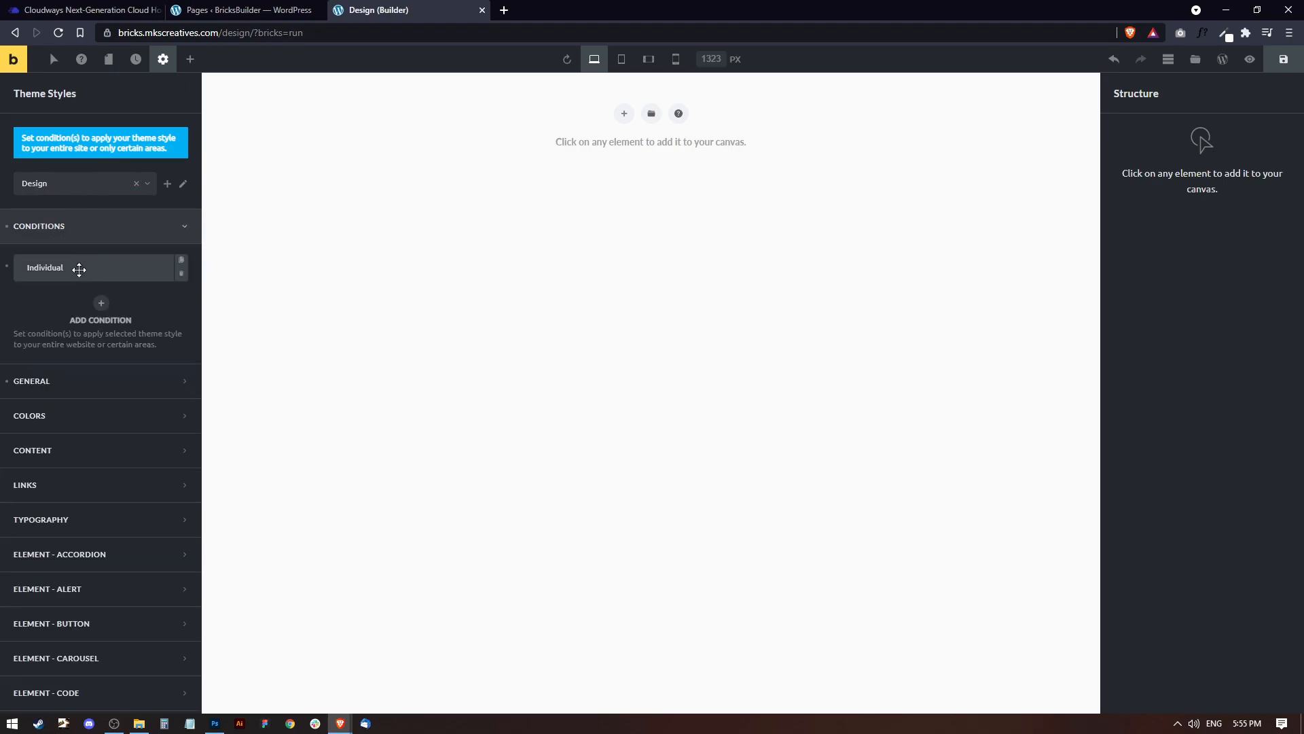
{"action": "left_click", "coordinate": [79, 269]}
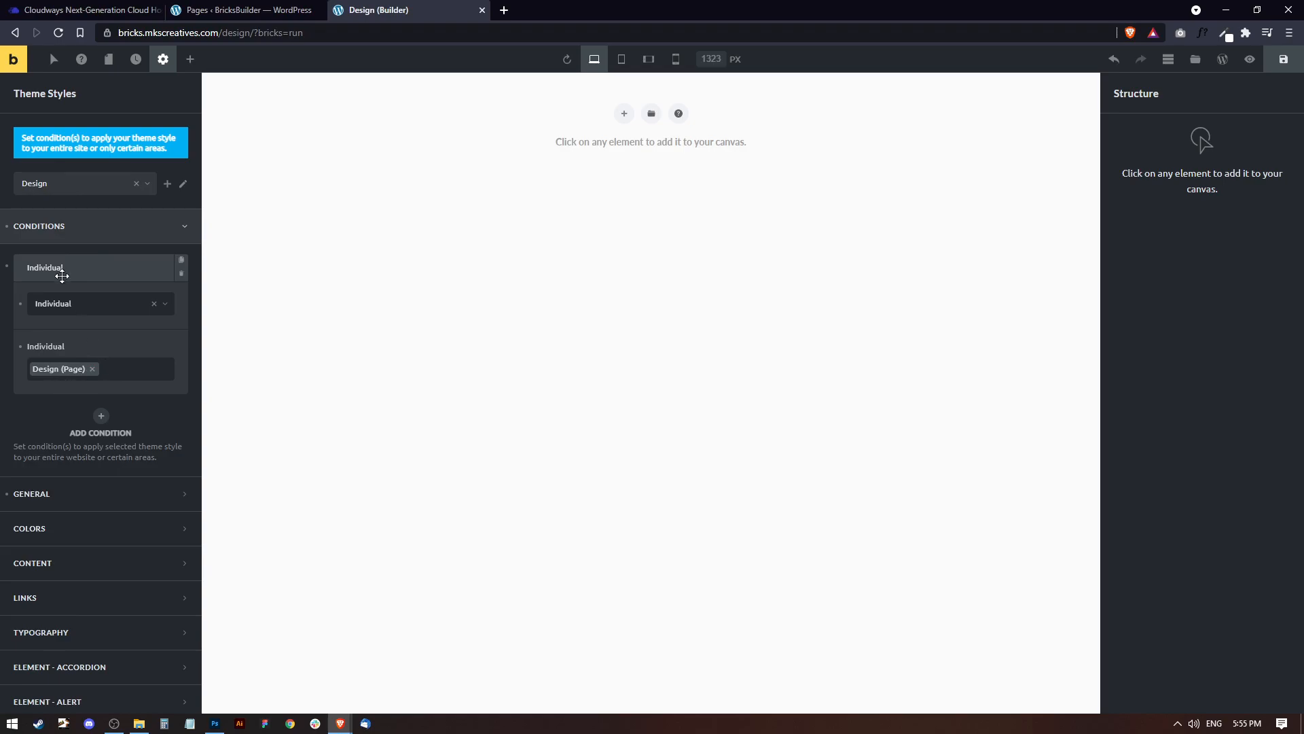
{"action": "left_click", "coordinate": [76, 233]}
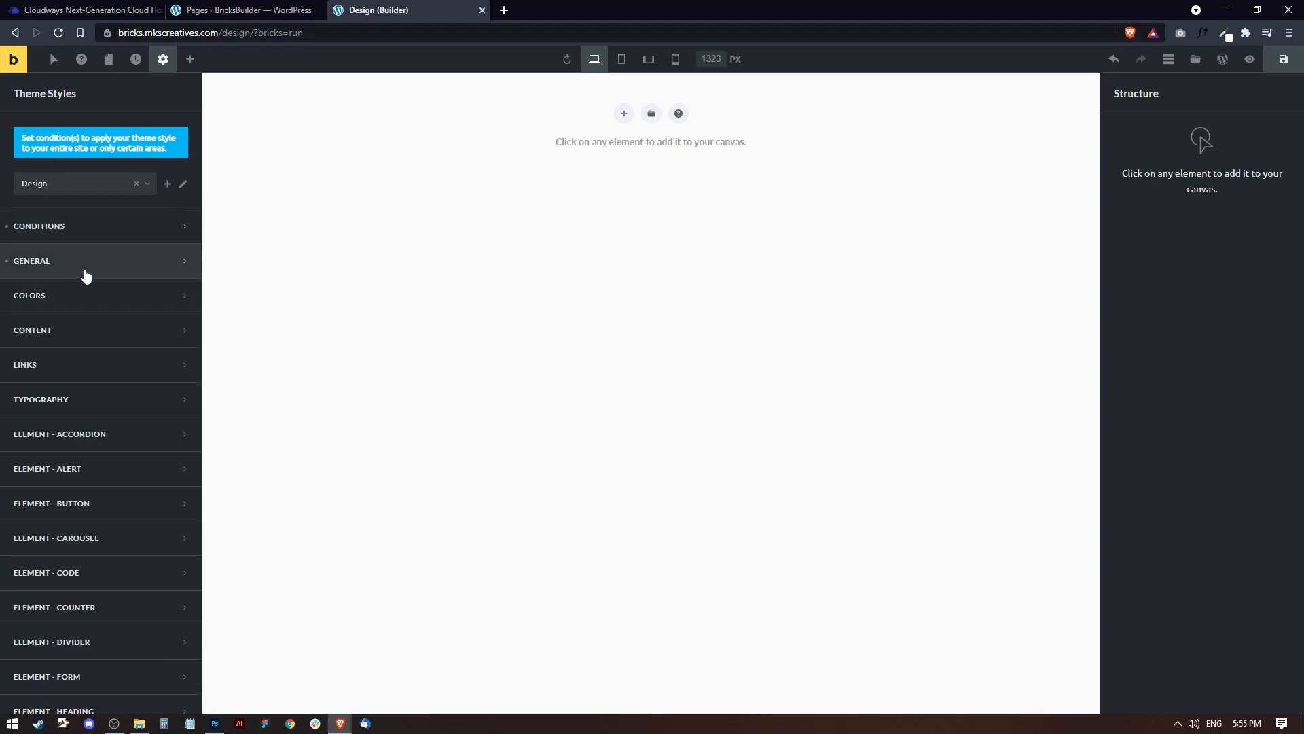
{"action": "left_click", "coordinate": [57, 264]}
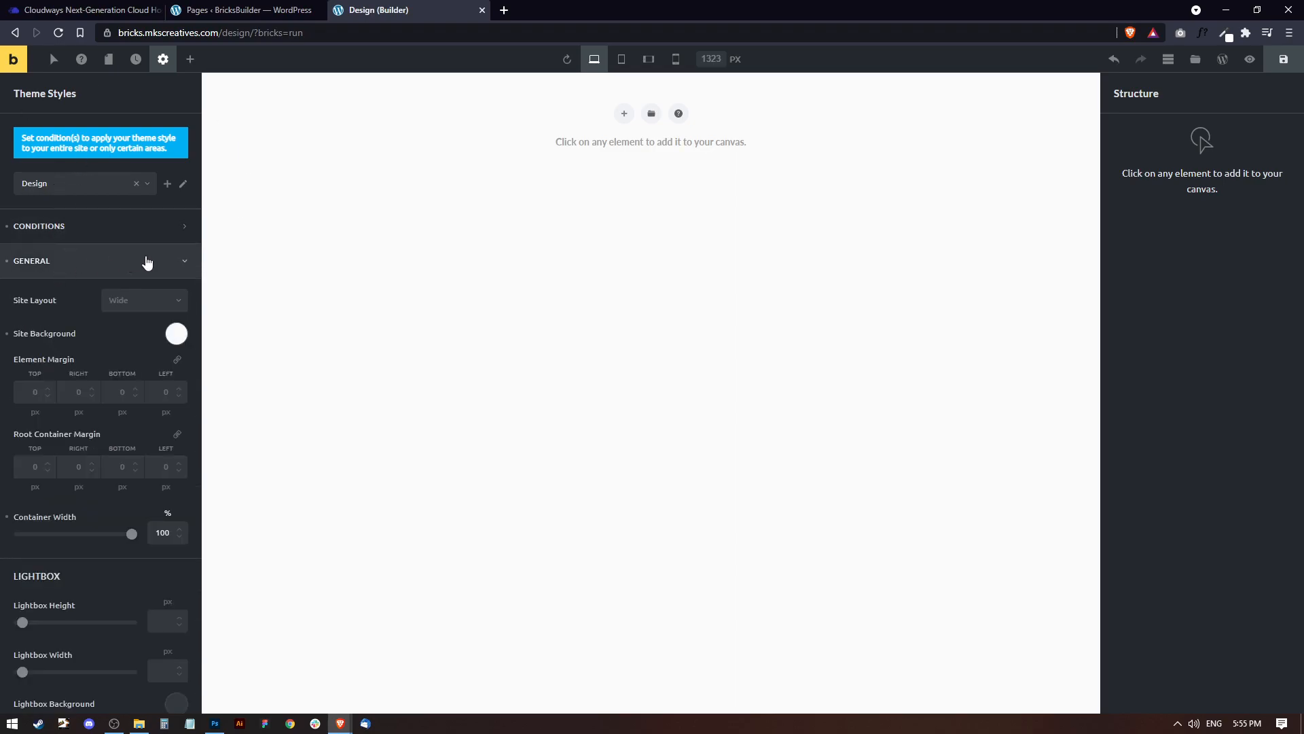
{"action": "left_click", "coordinate": [175, 334]}
{"action": "left_click", "coordinate": [167, 378]}
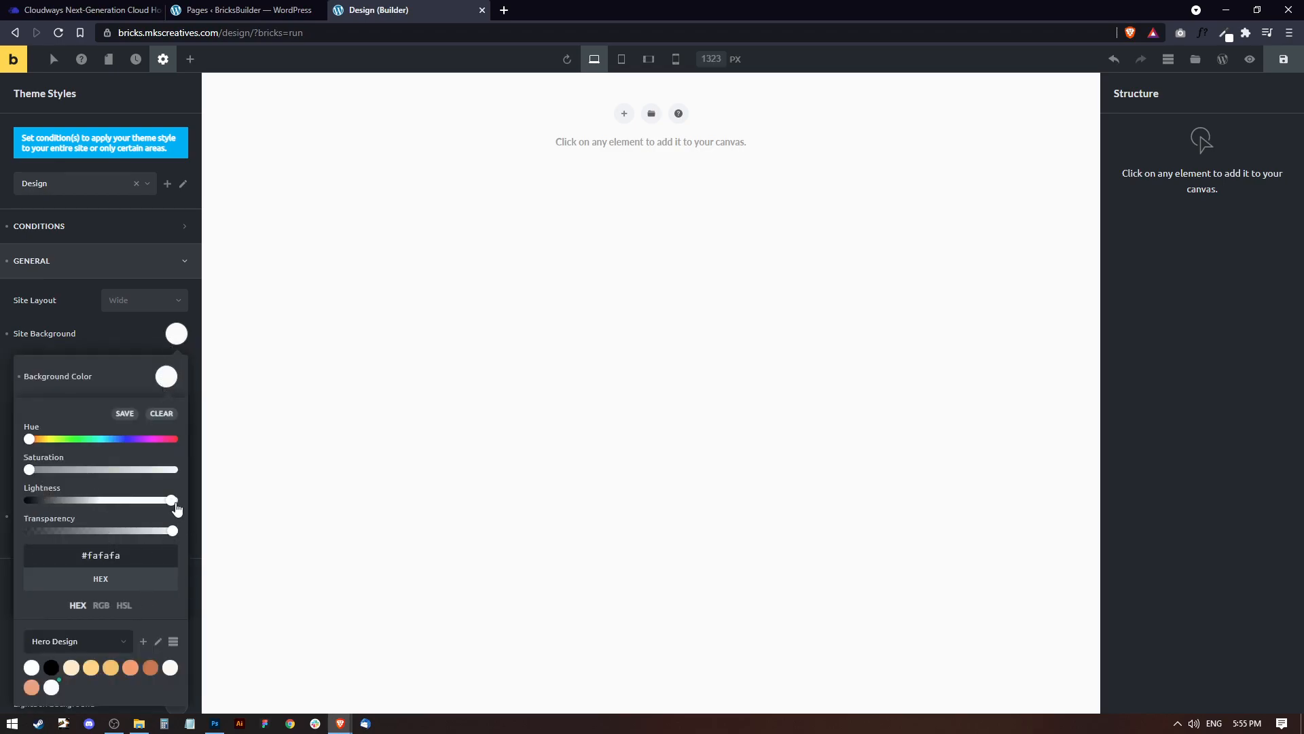
{"action": "left_click", "coordinate": [176, 337]}
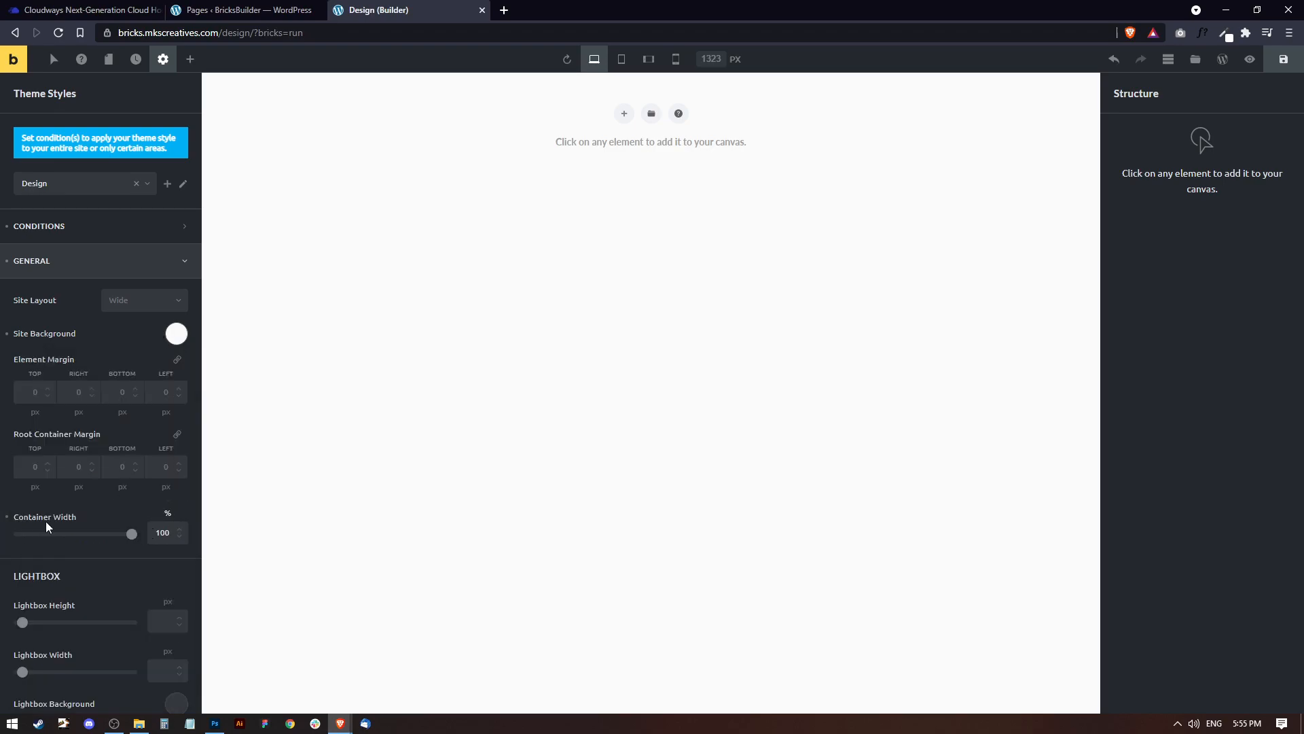
{"action": "key", "text": "ctrl+s"}
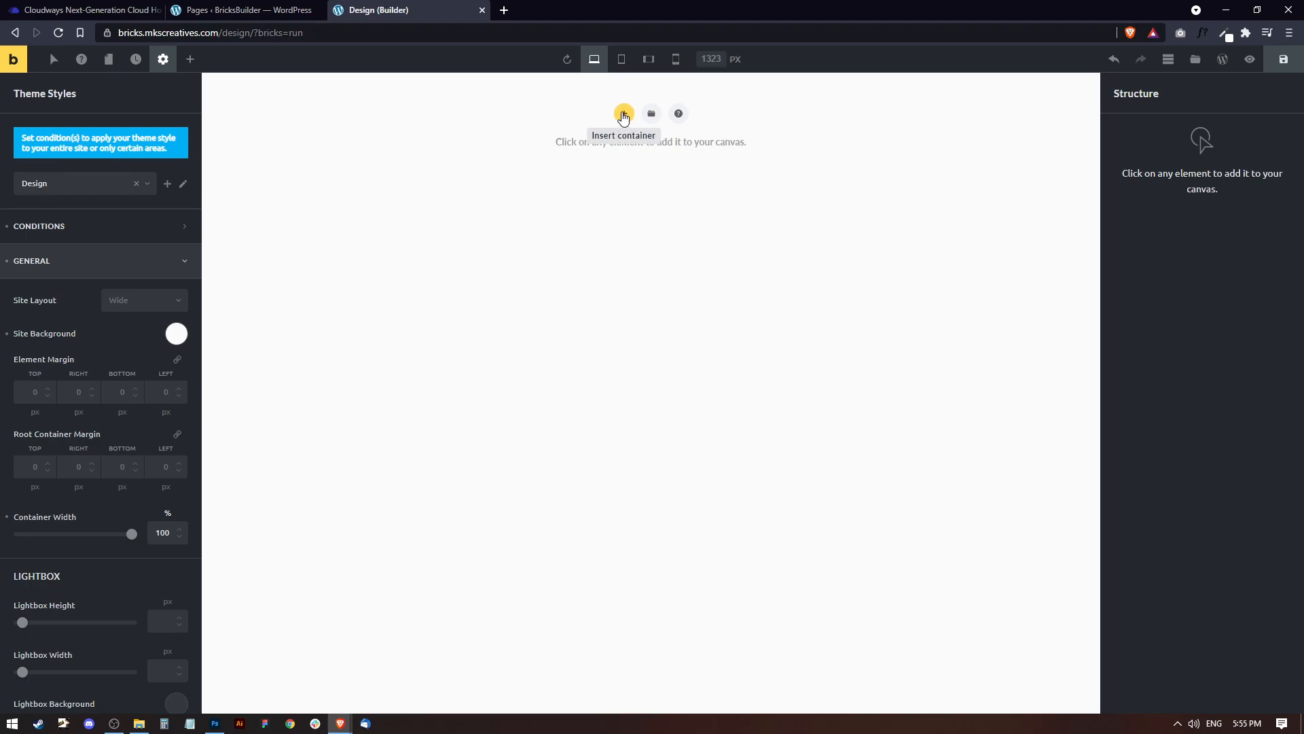
Insert a root container on the empty canvas and nest a second container inside it.
{"action": "left_click", "coordinate": [624, 116]}
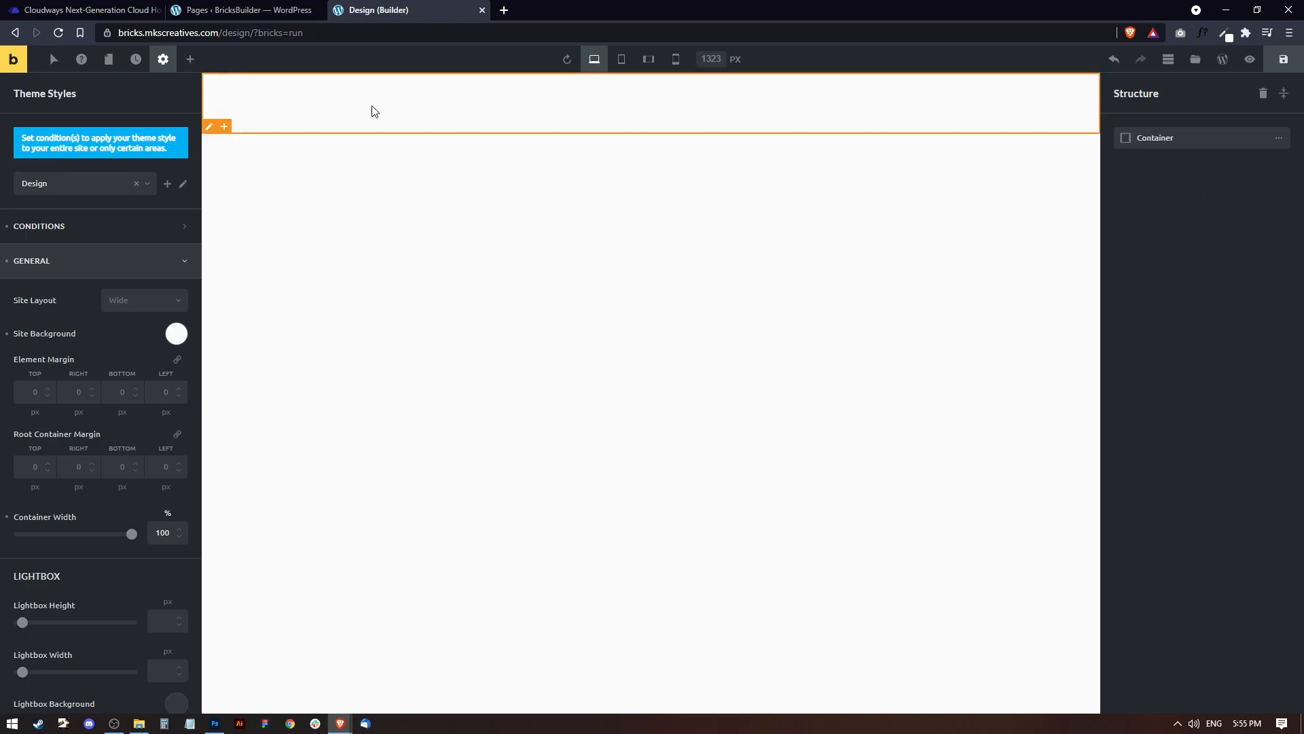
{"action": "left_click", "coordinate": [1162, 138]}
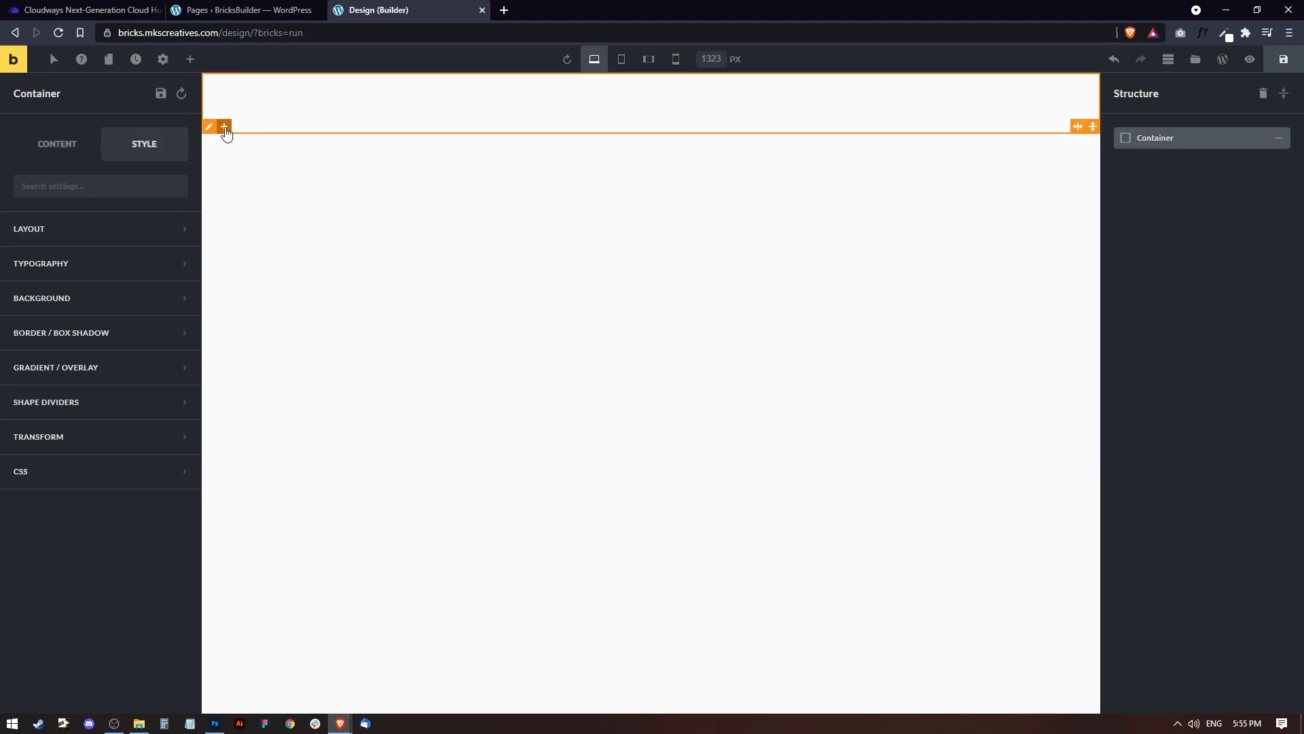
{"action": "left_click", "coordinate": [224, 127]}
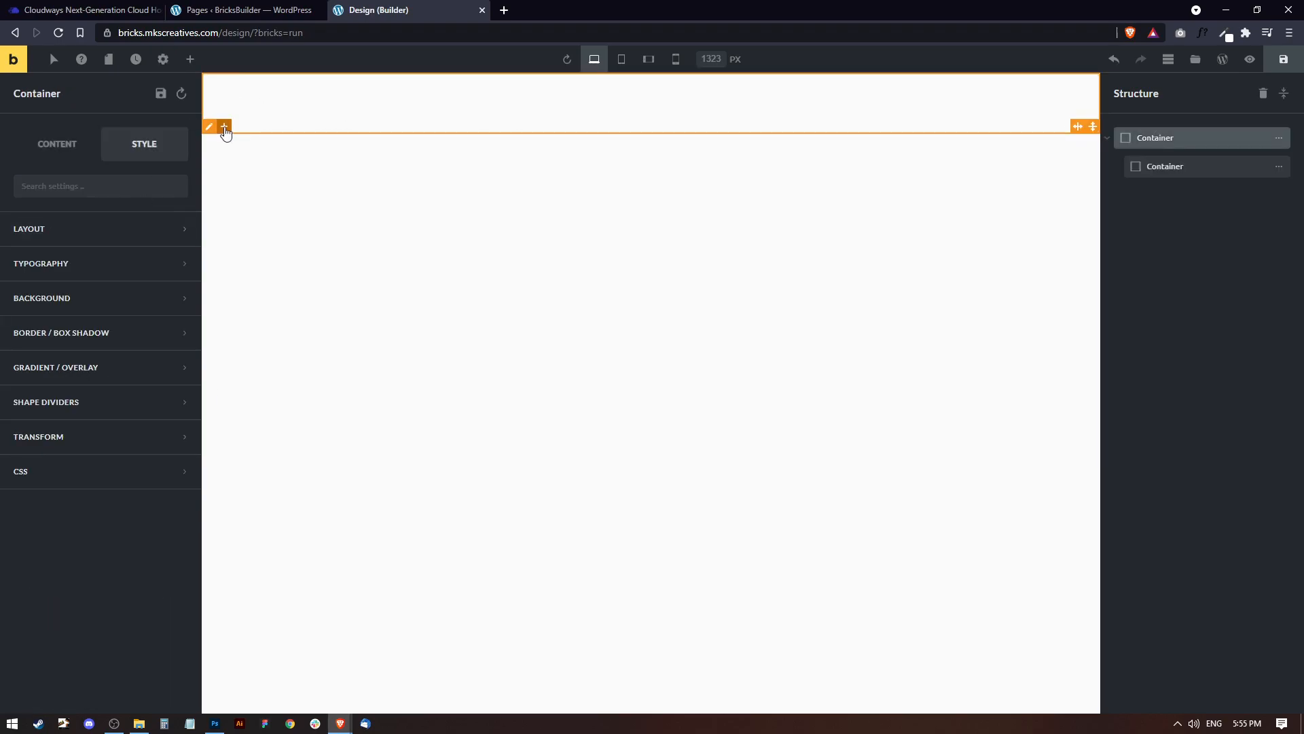
Set the nested container's width to 1200 px and align the container to the center.
{"action": "left_click", "coordinate": [1176, 167]}
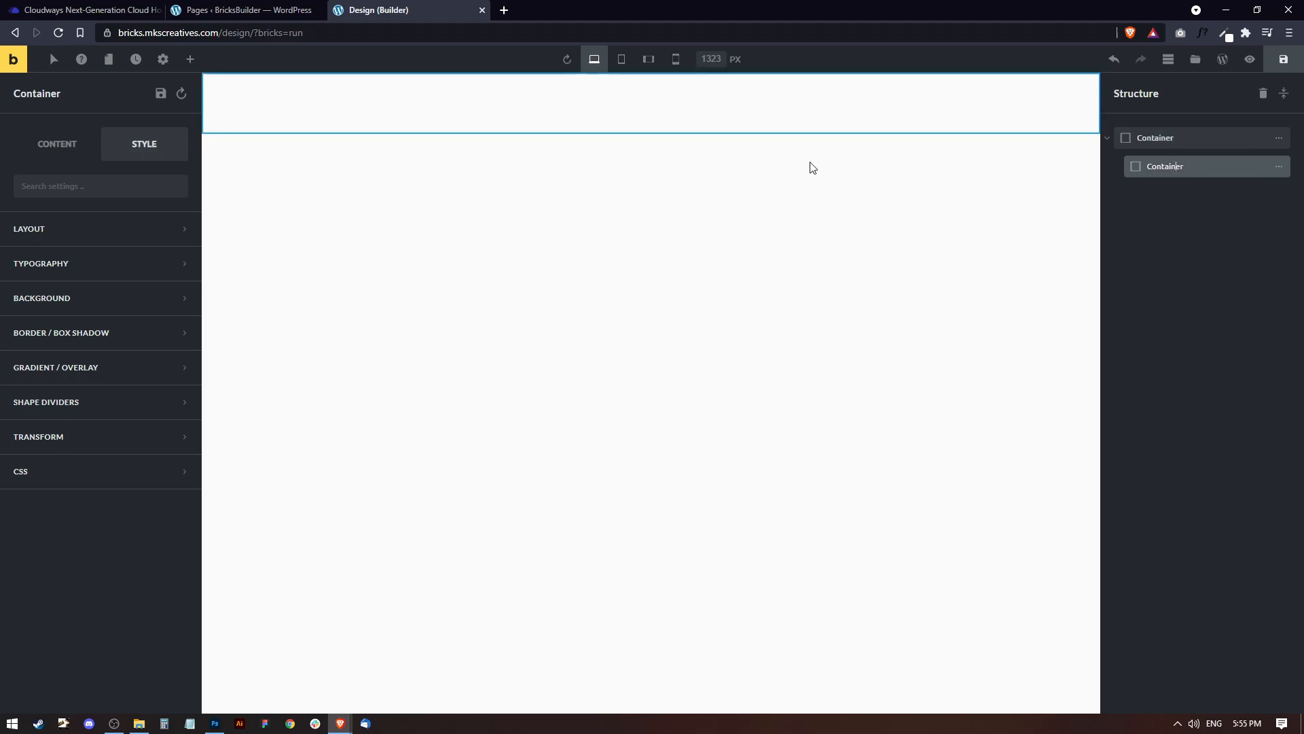
{"action": "left_click", "coordinate": [57, 231]}
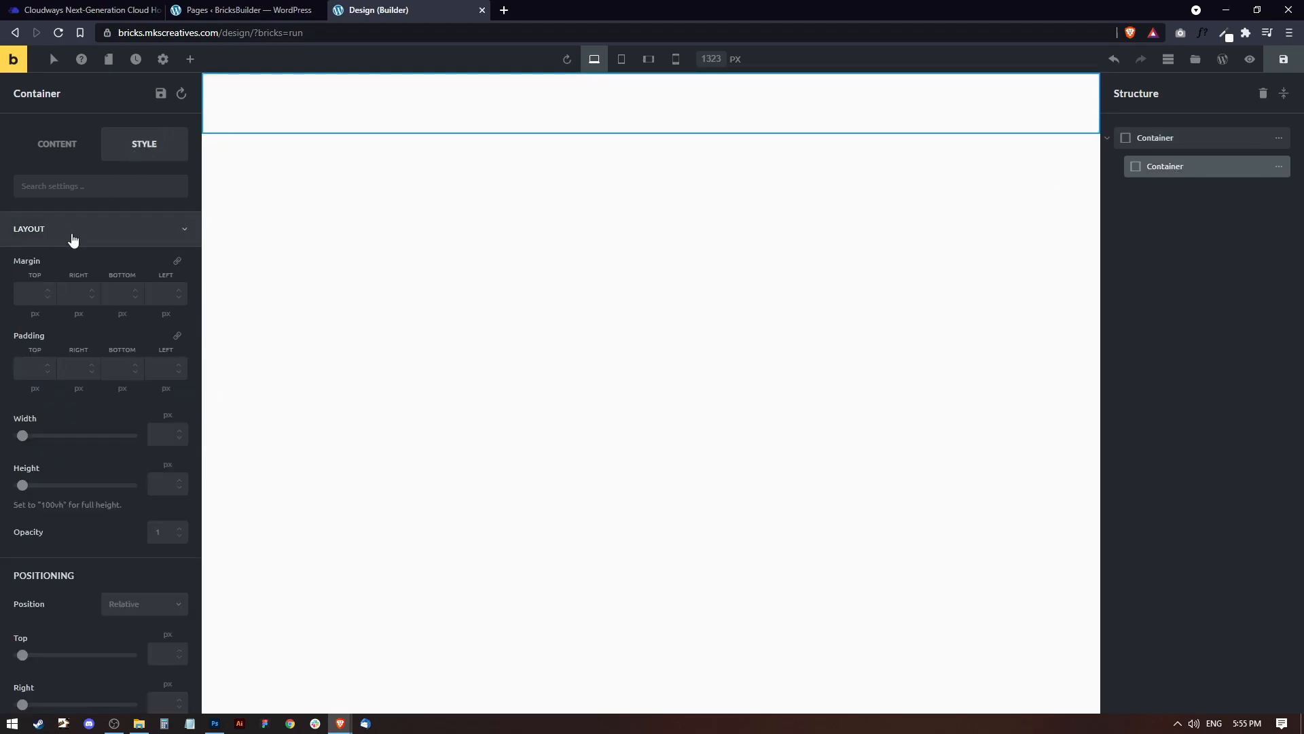
{"action": "left_click", "coordinate": [165, 434]}
{"action": "type", "text": "1200"}
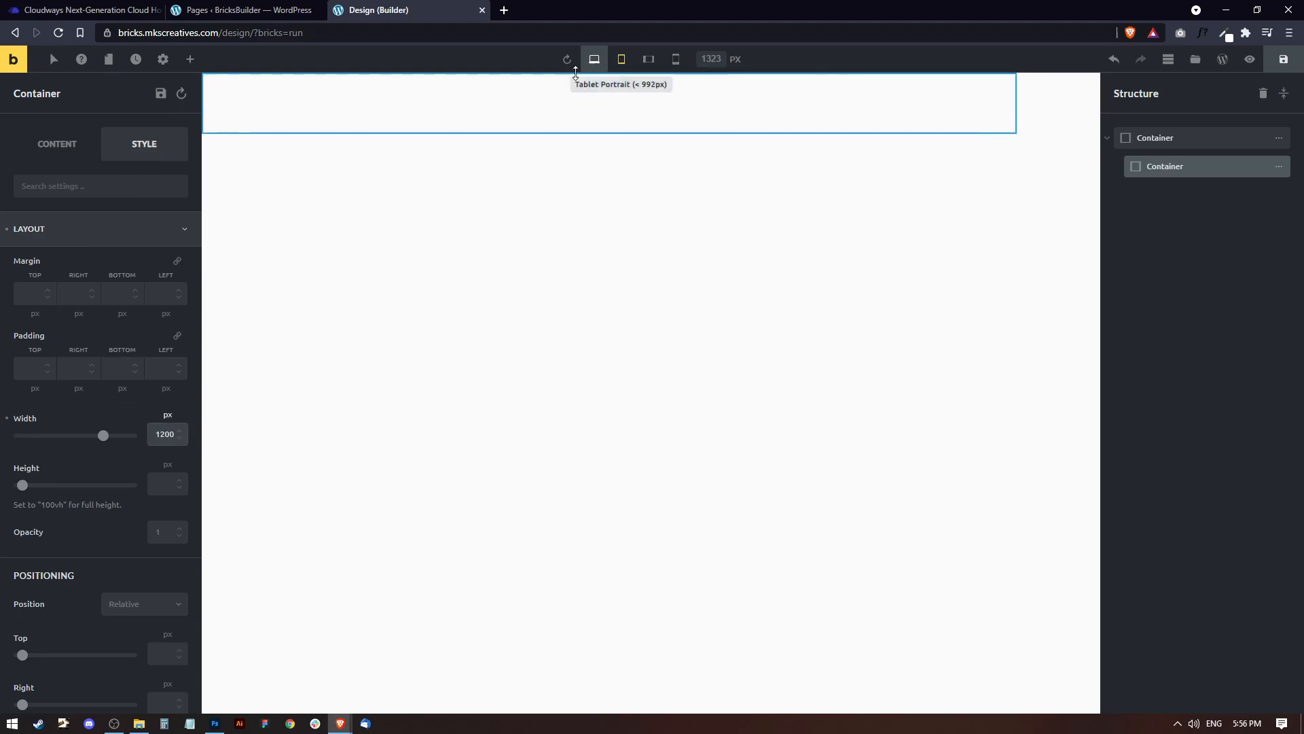
{"action": "left_click", "coordinate": [55, 146]}
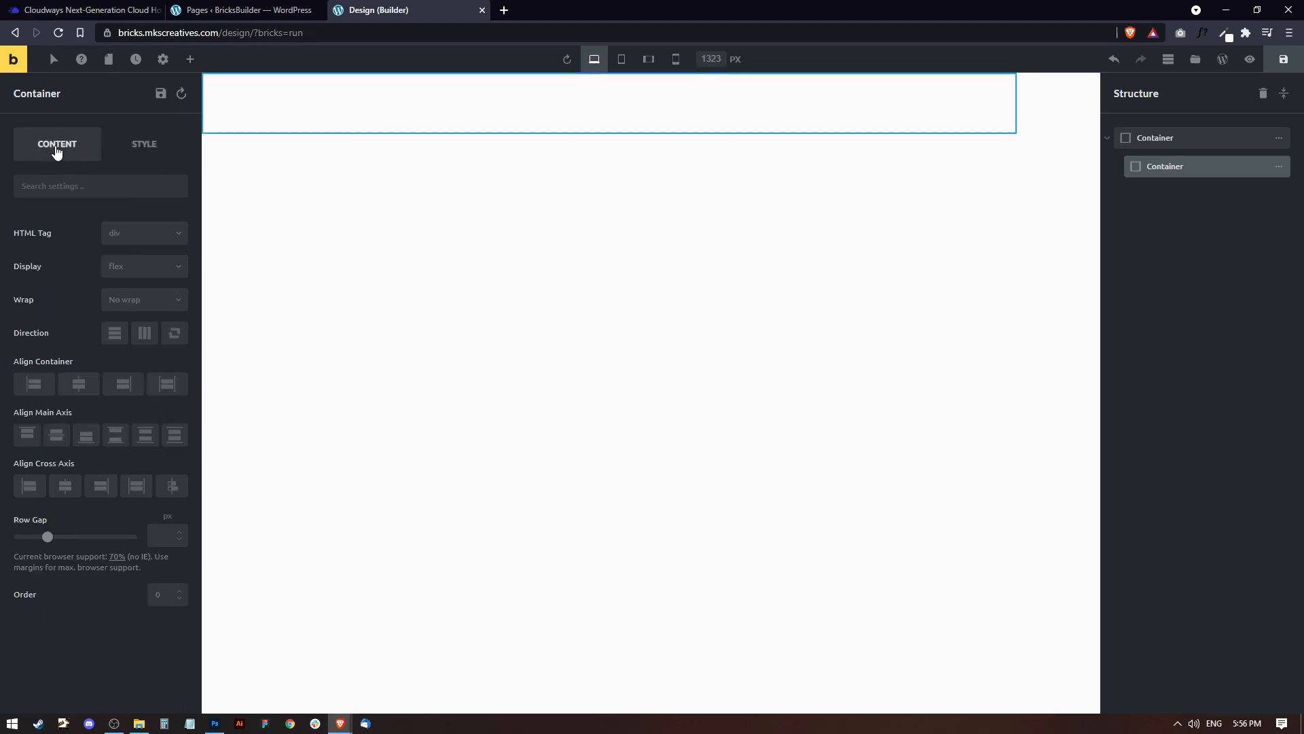
{"action": "left_click", "coordinate": [83, 386]}
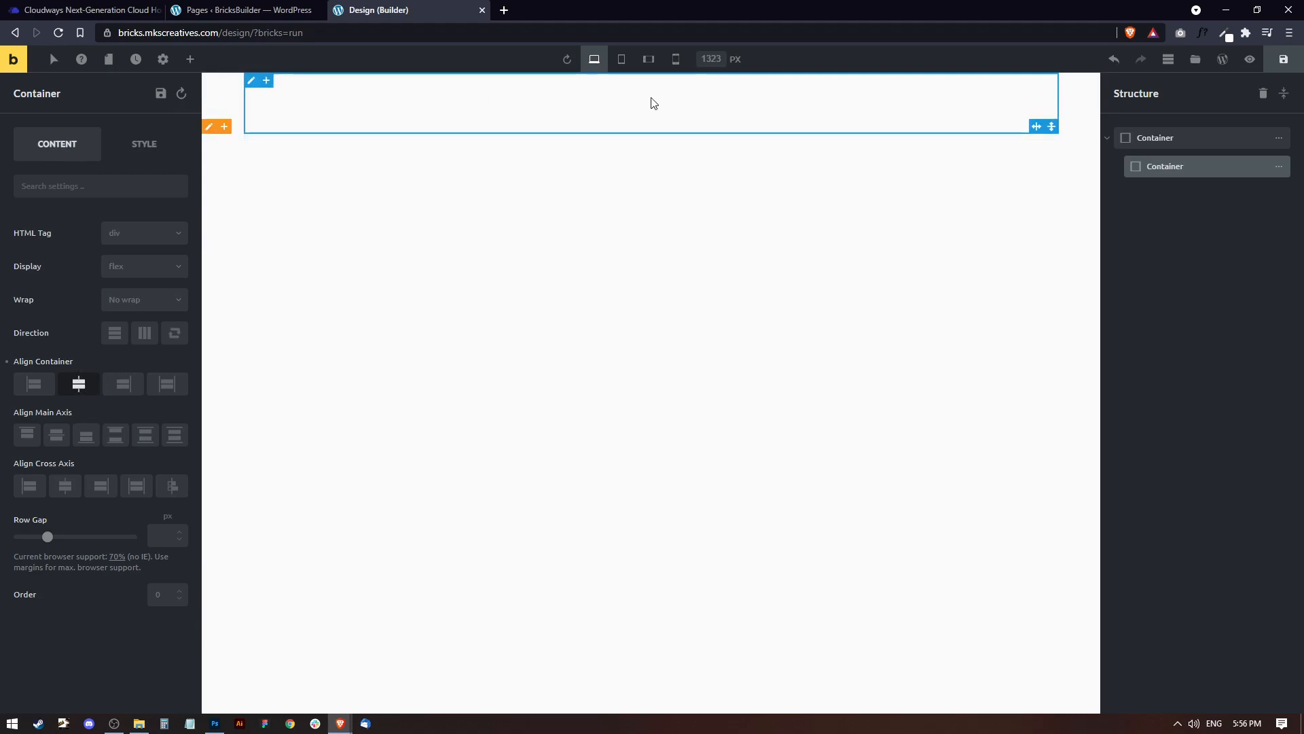
Add a Heading element and a Text element to the nested 1200 px container.
{"action": "left_click", "coordinate": [191, 61]}
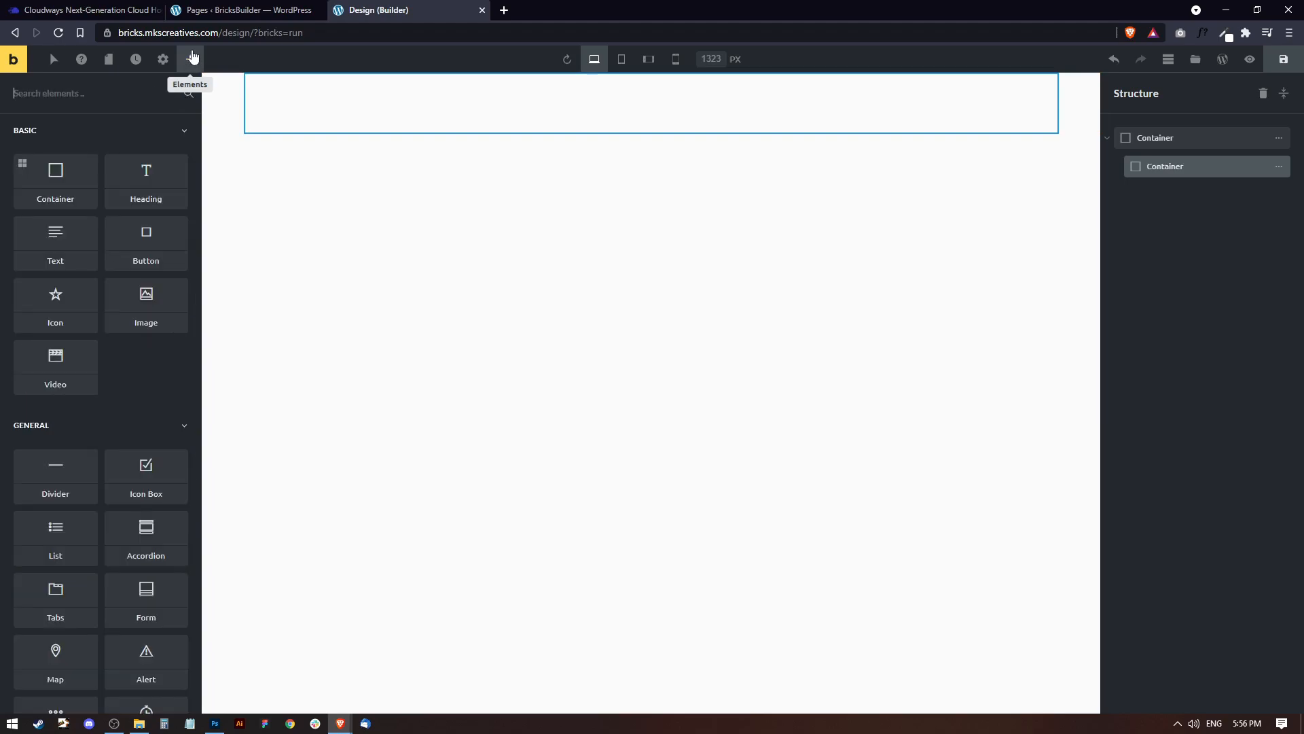
{"action": "left_click", "coordinate": [142, 197]}
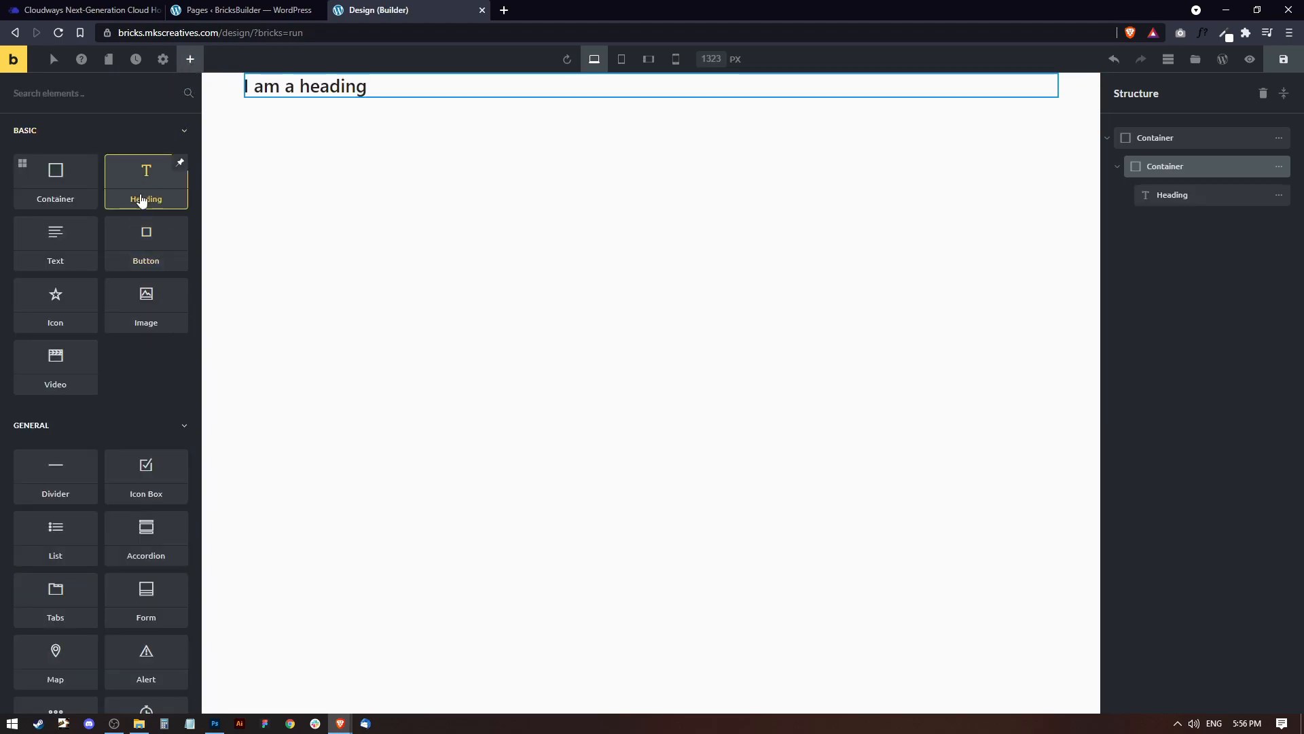
{"action": "left_click", "coordinate": [44, 249]}
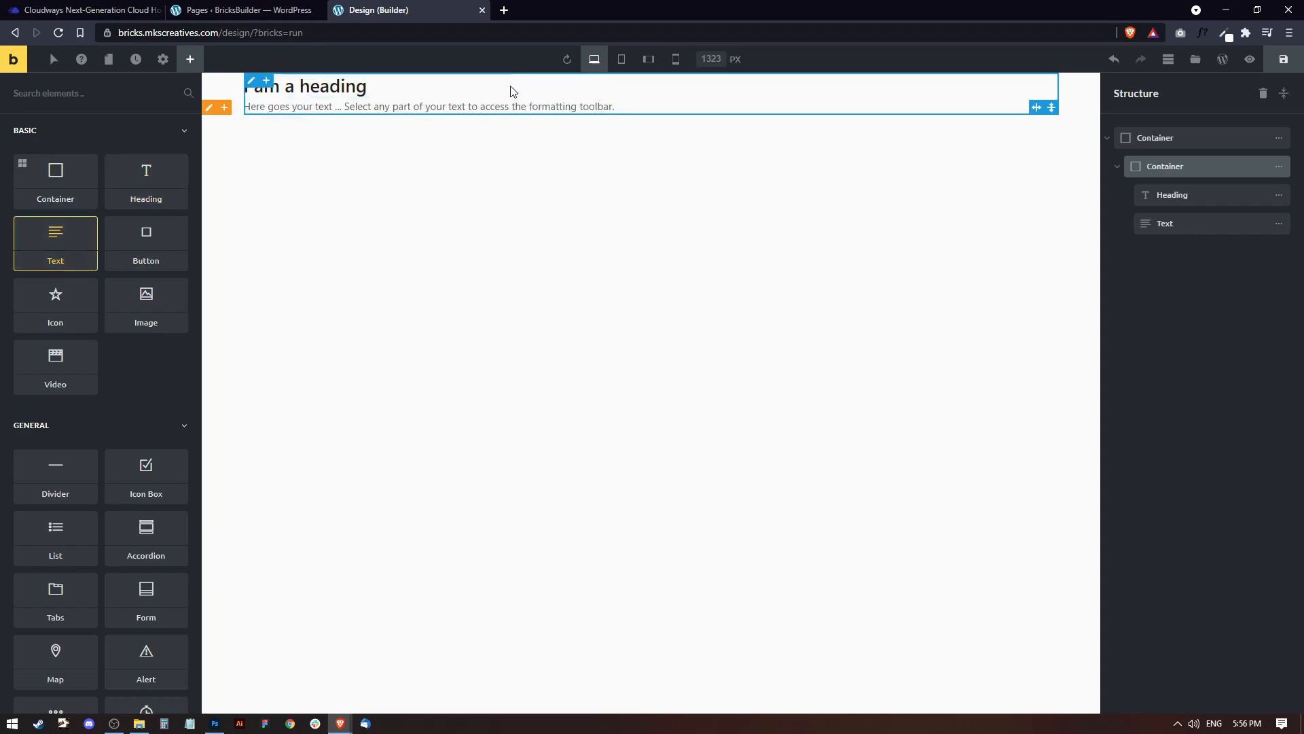
Add a container below the text inside the 1200 px container, rename it Holding, and save the page.
{"action": "left_click", "coordinate": [267, 84]}
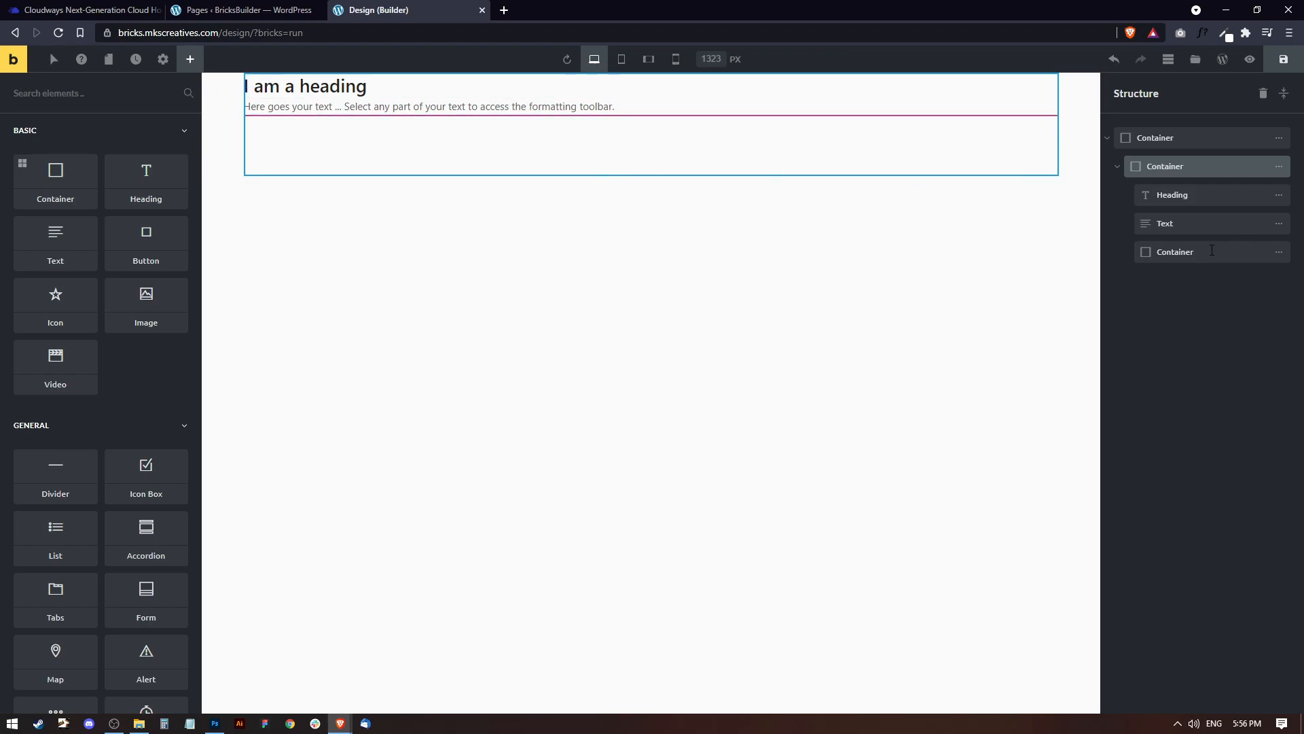
{"action": "left_click", "coordinate": [1190, 251]}
{"action": "double_click", "coordinate": [1170, 252]}
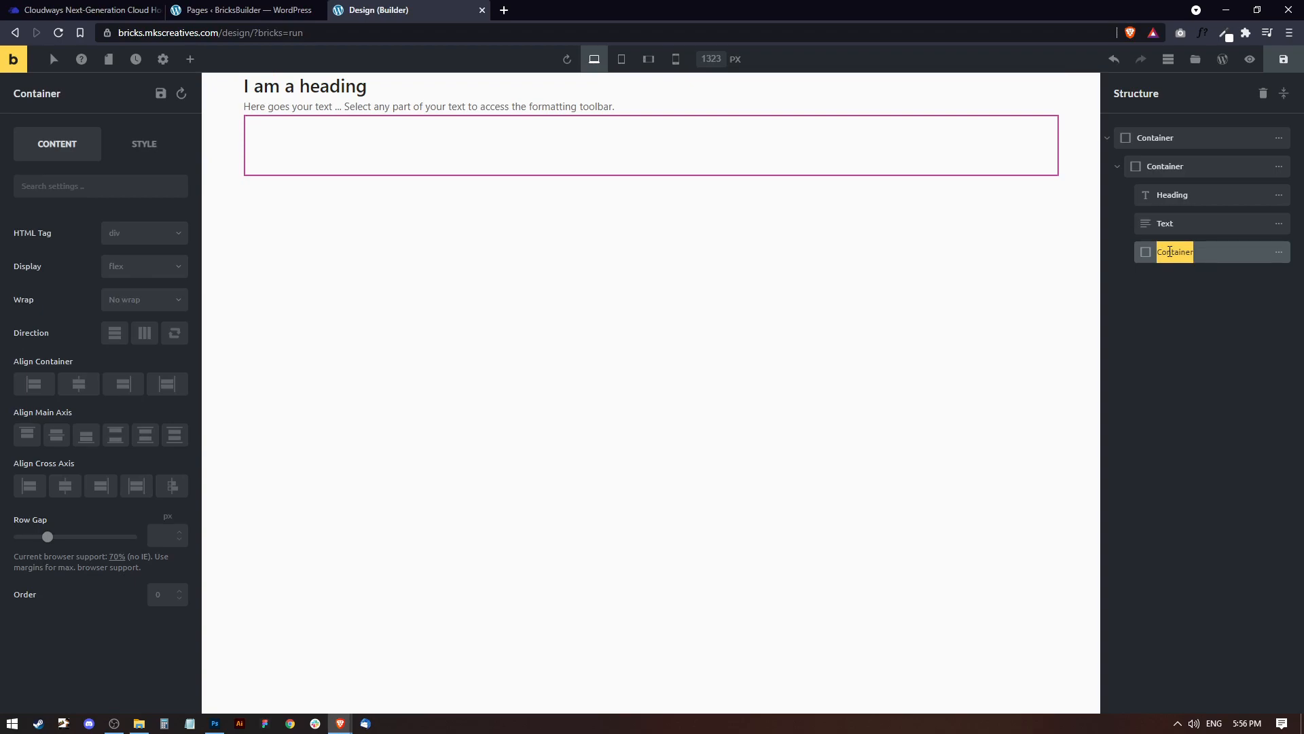
{"action": "type", "text": "Holding"}
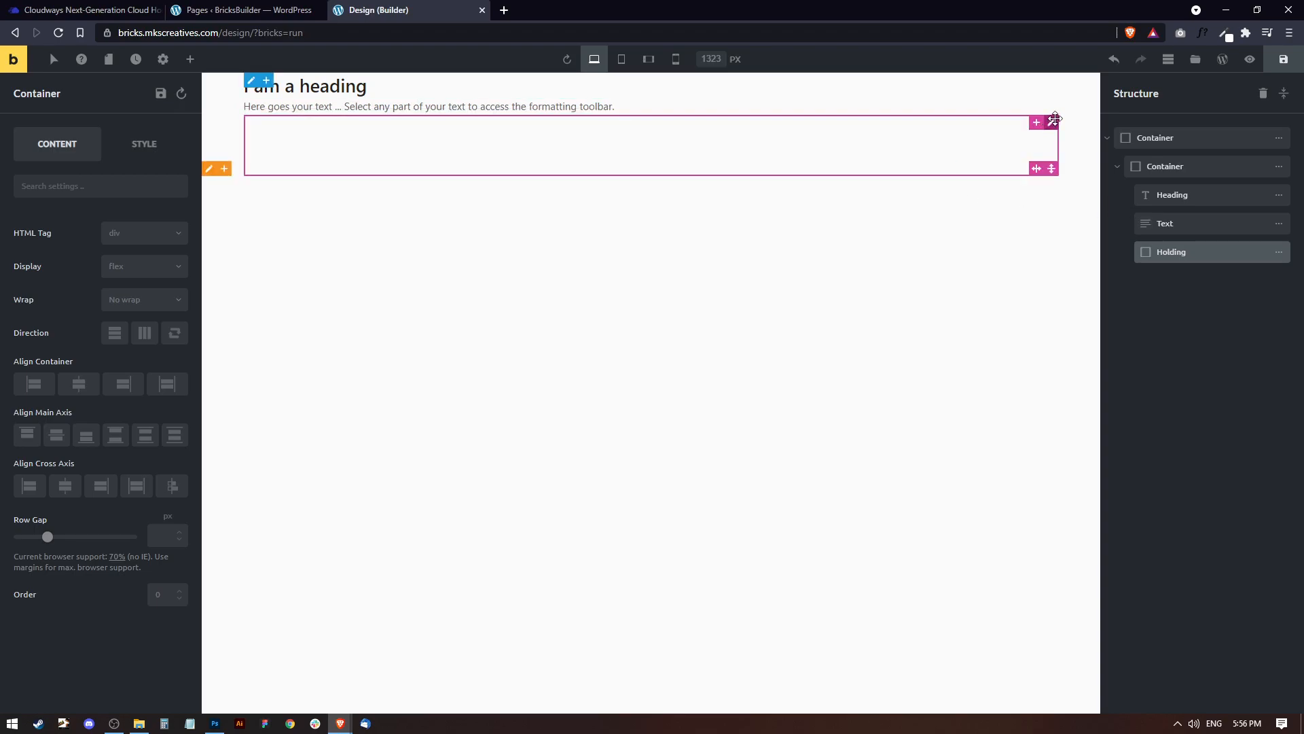
{"action": "key", "text": "ctrl+s"}
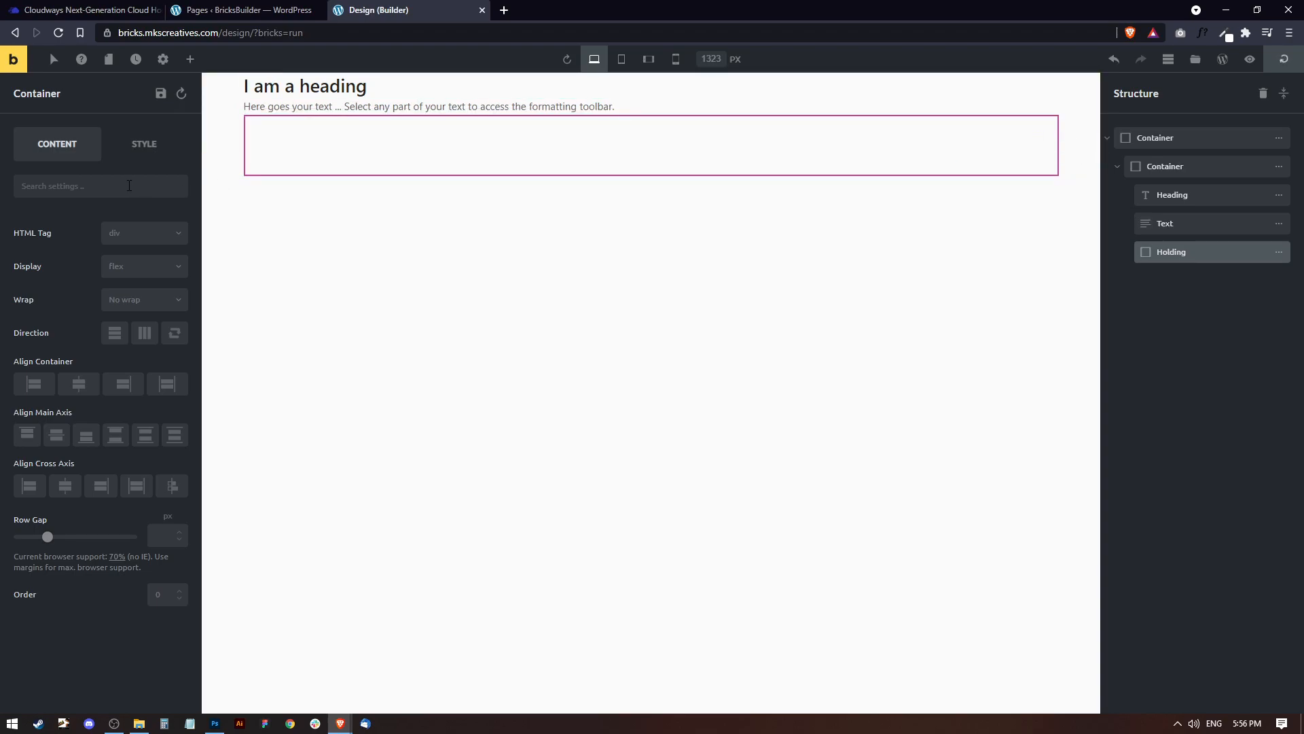
Set the Holding container's direction to horizontal and add three child containers to it.
{"action": "left_click", "coordinate": [144, 341]}
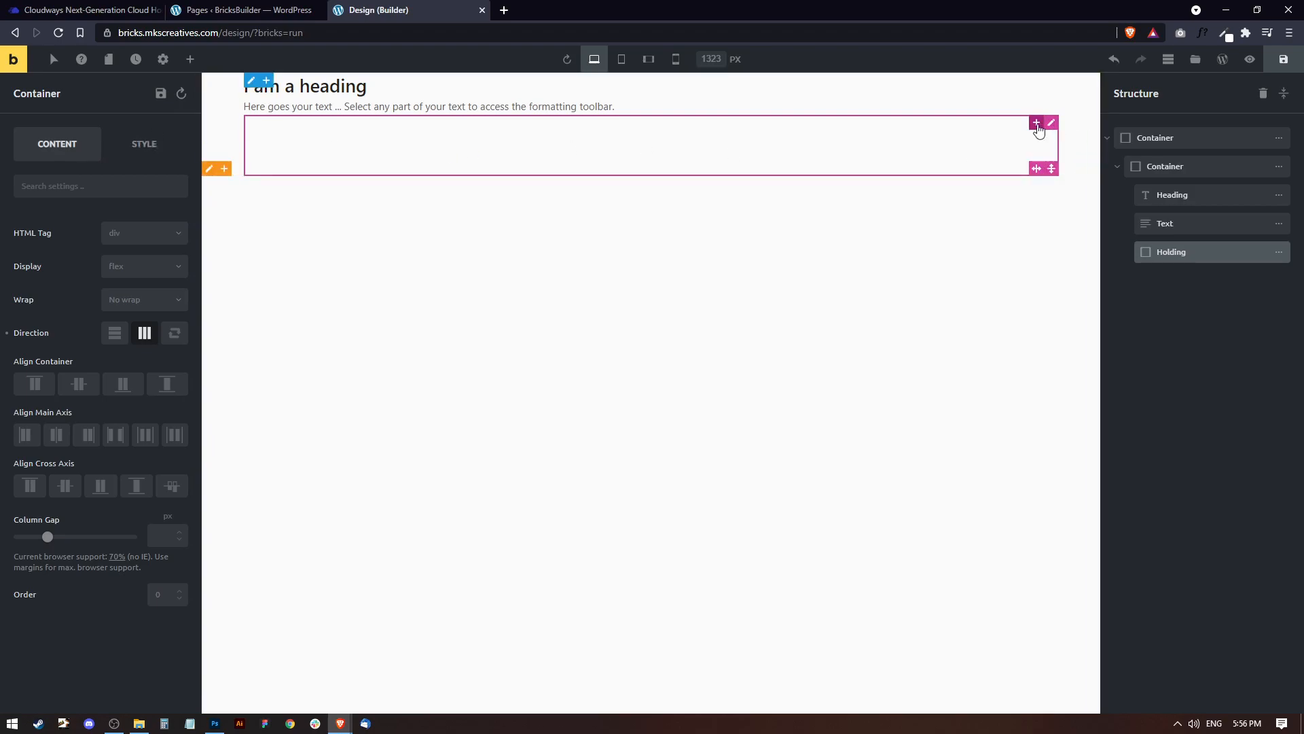
{"action": "left_click", "coordinate": [1037, 124]}
{"action": "left_click", "coordinate": [1037, 124]}
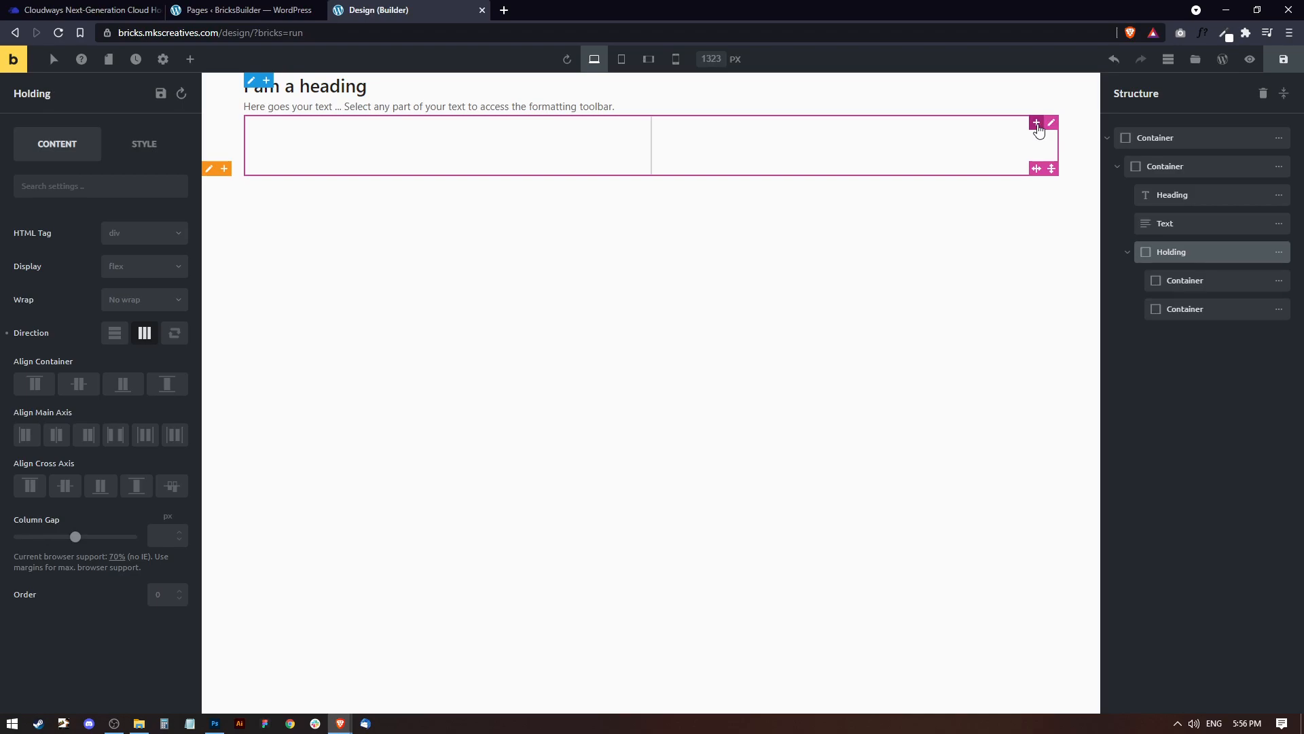
{"action": "left_click", "coordinate": [1037, 124]}
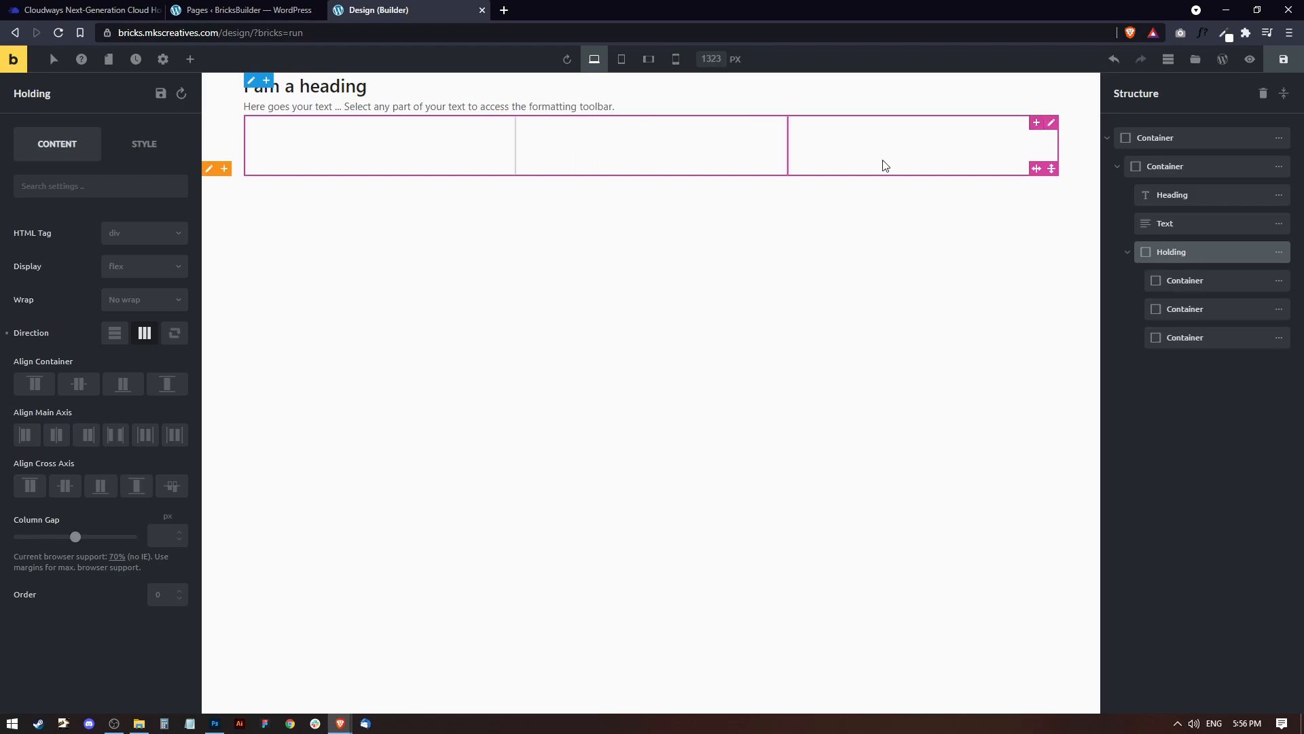
Rename the first of the three containers inside Holding to First.
{"action": "left_click", "coordinate": [1212, 280]}
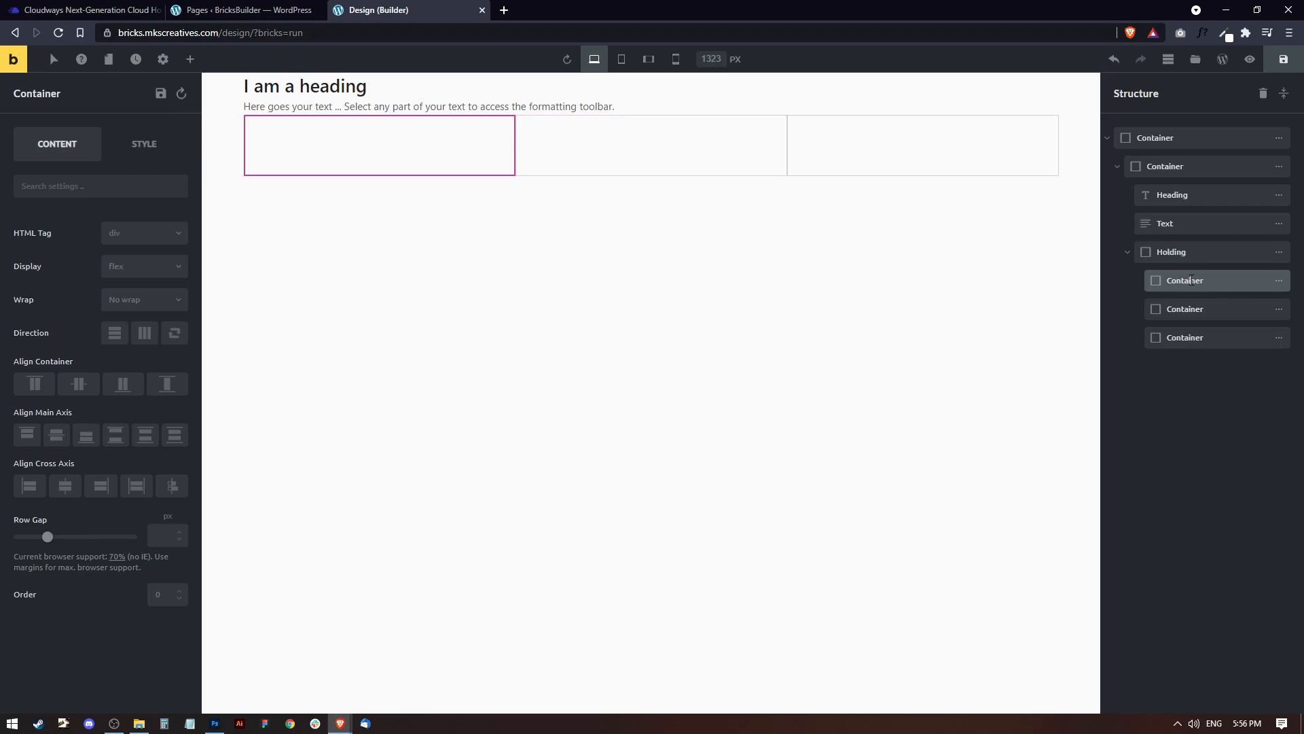
{"action": "double_click", "coordinate": [1192, 281]}
{"action": "type", "text": "First"}
{"action": "key", "text": "Tab"}
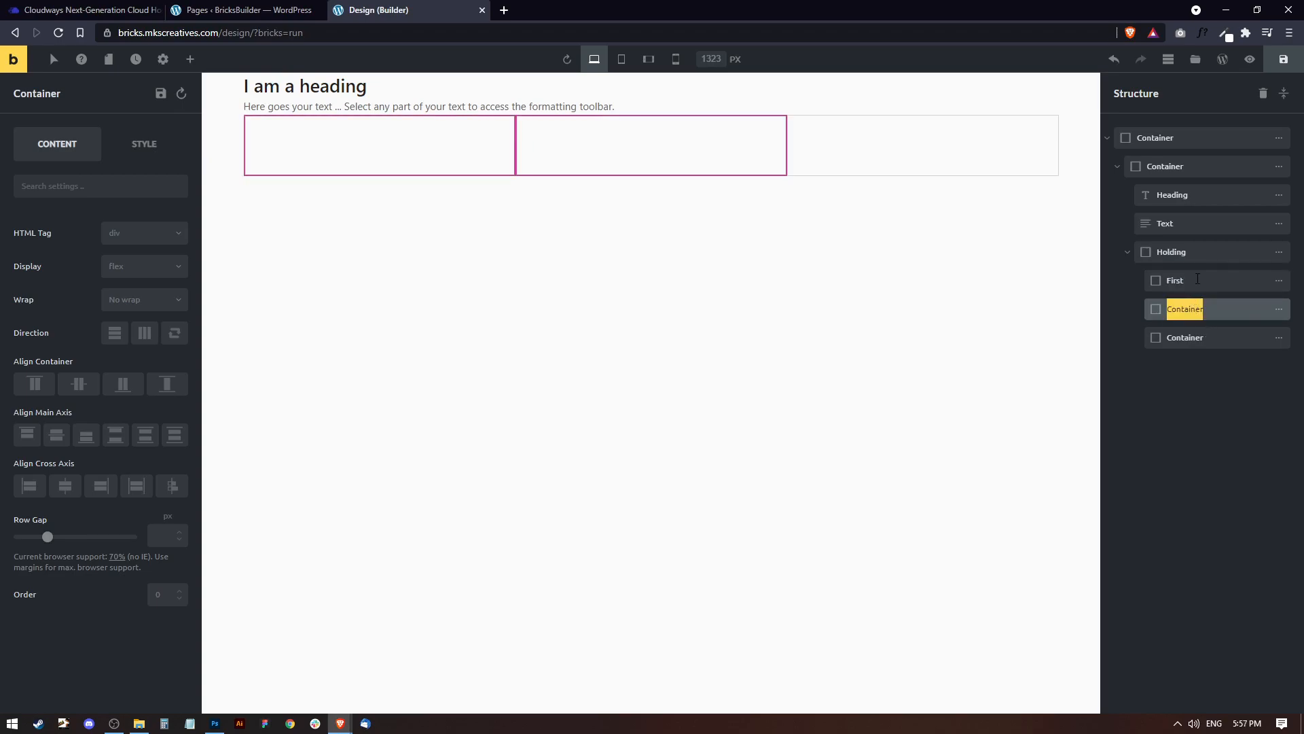
Add an Image element and a Container element inside the First container.
{"action": "left_click", "coordinate": [1198, 280]}
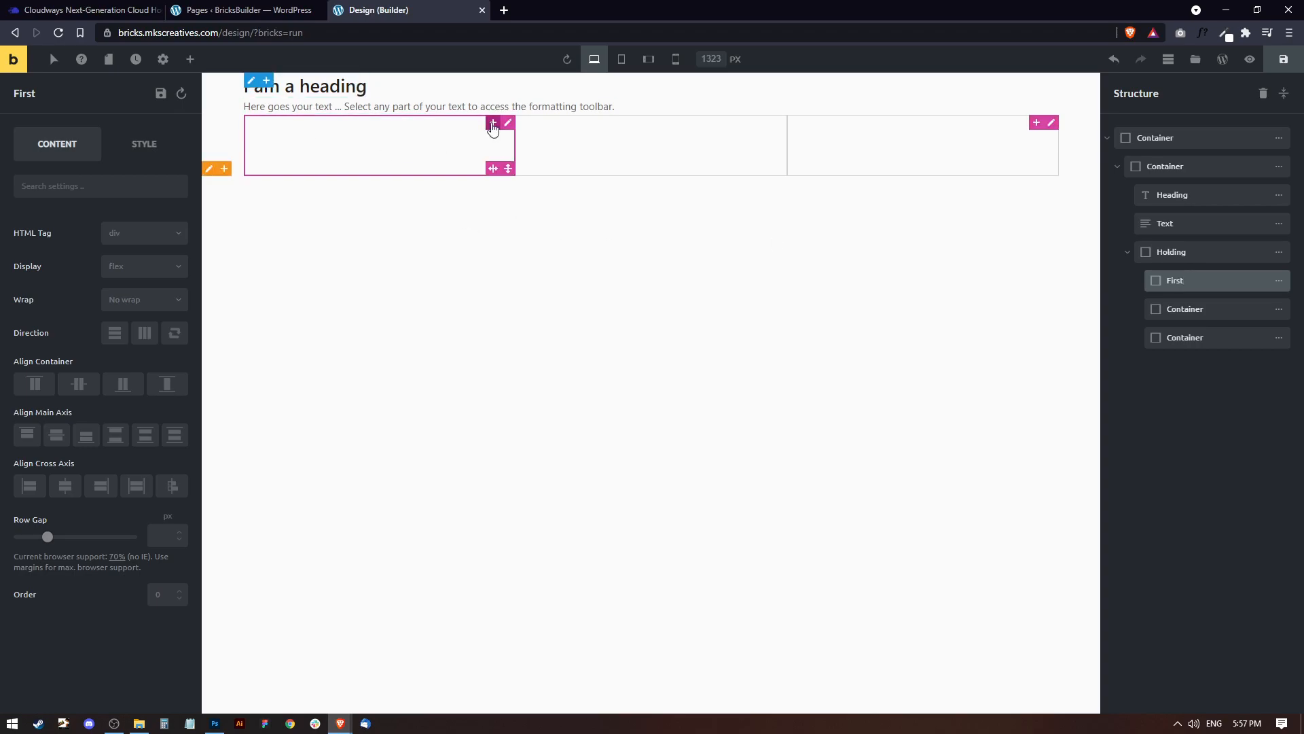
{"action": "left_click", "coordinate": [190, 59]}
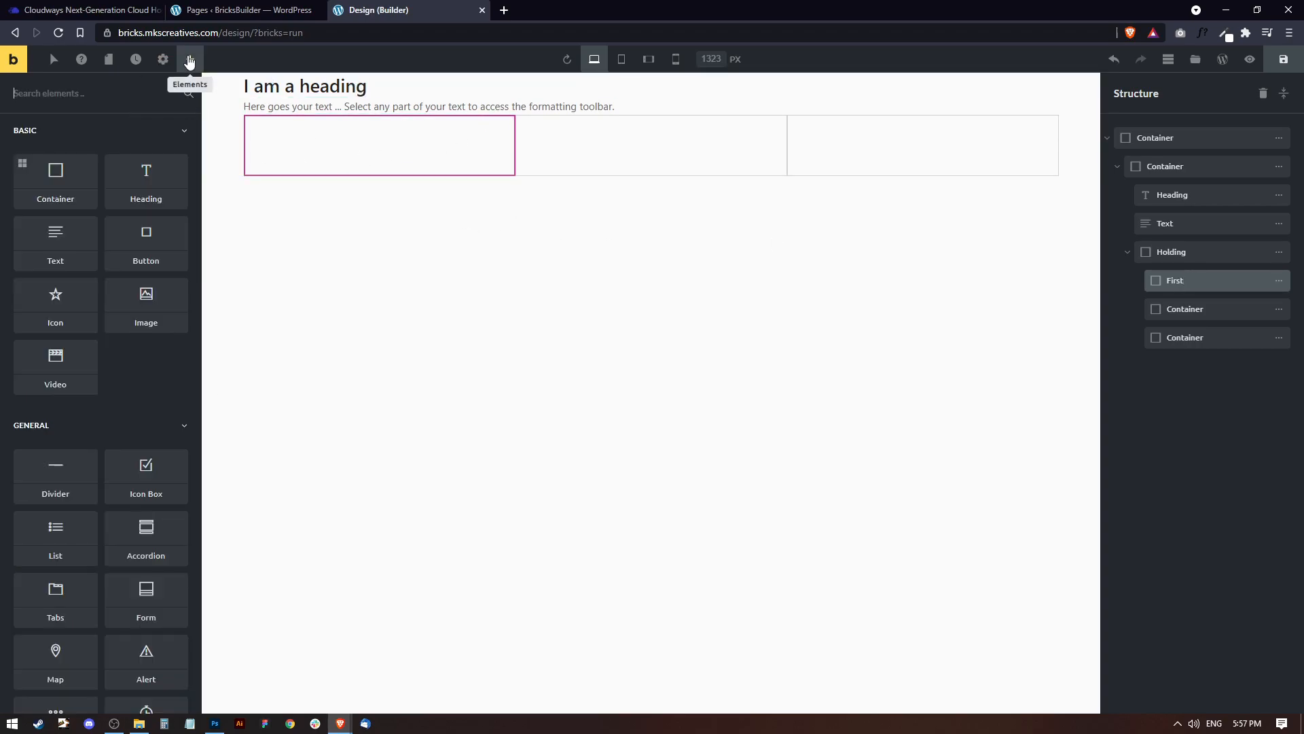
{"action": "left_click", "coordinate": [146, 300]}
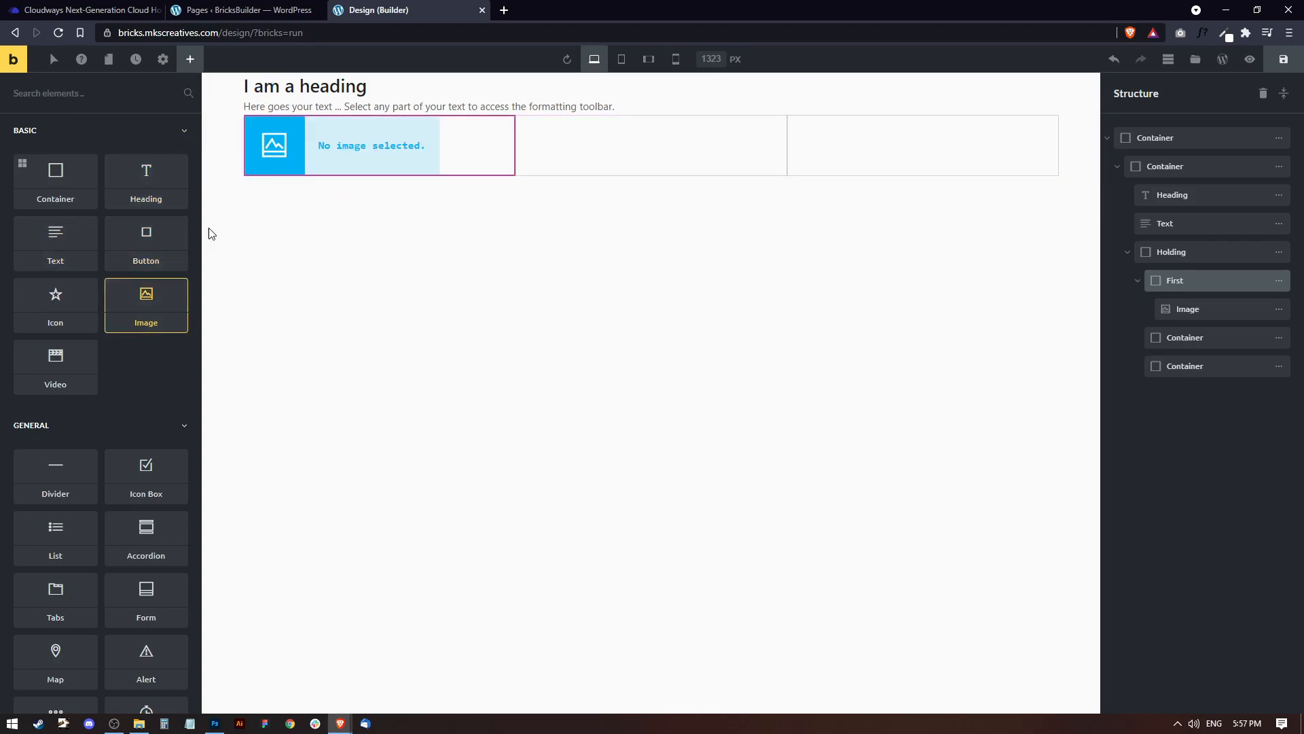
{"action": "left_click", "coordinate": [57, 180]}
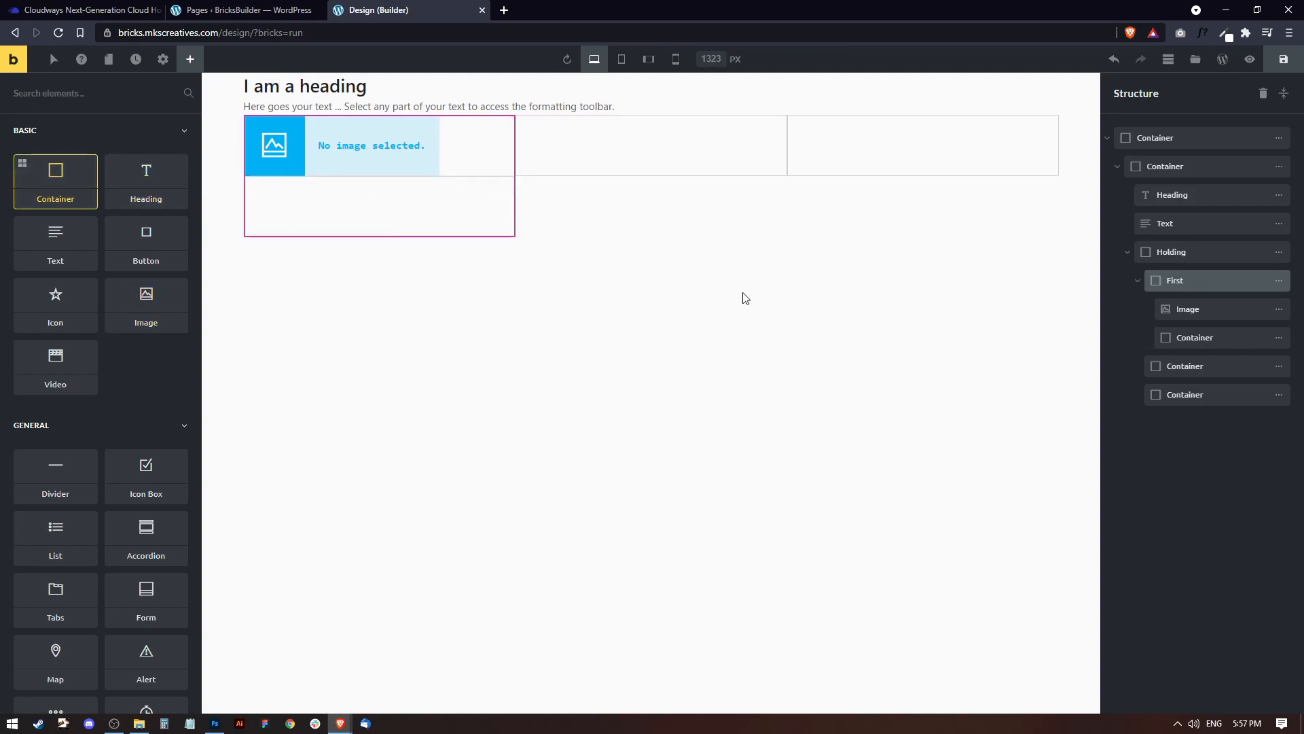
Rename the container below the image in First to Content.
{"action": "left_click", "coordinate": [1201, 338]}
{"action": "double_click", "coordinate": [1214, 338]}
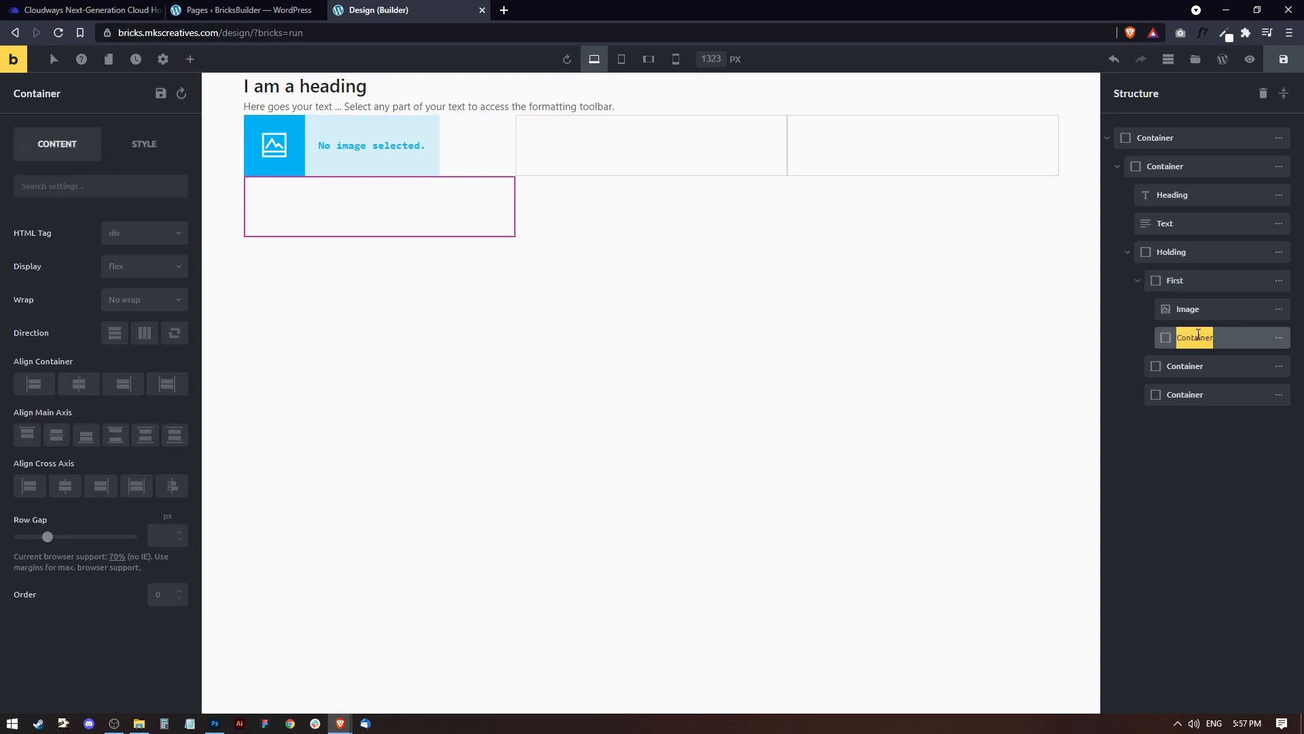
{"action": "type", "text": "Cont"}
{"action": "key", "text": "Return"}
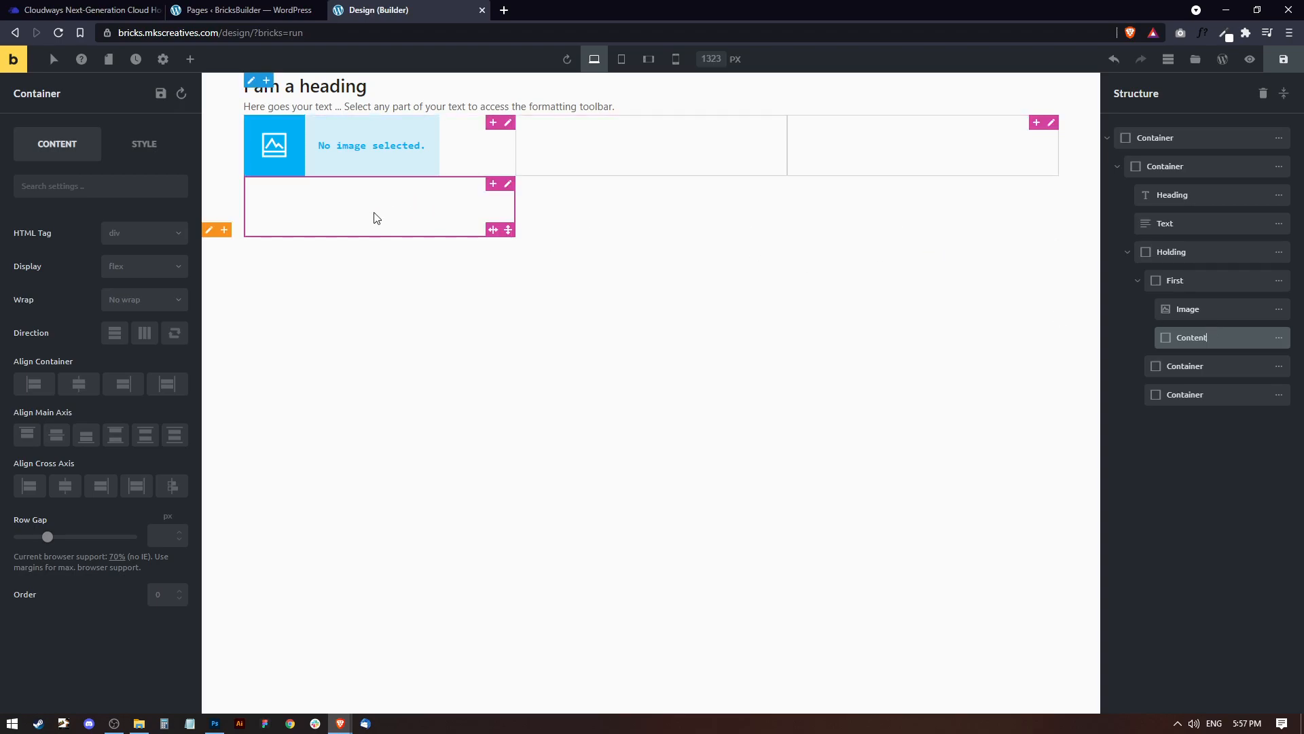
Add a Text element and a Container element inside the Content container.
{"action": "left_click", "coordinate": [192, 61]}
{"action": "left_click", "coordinate": [57, 238]}
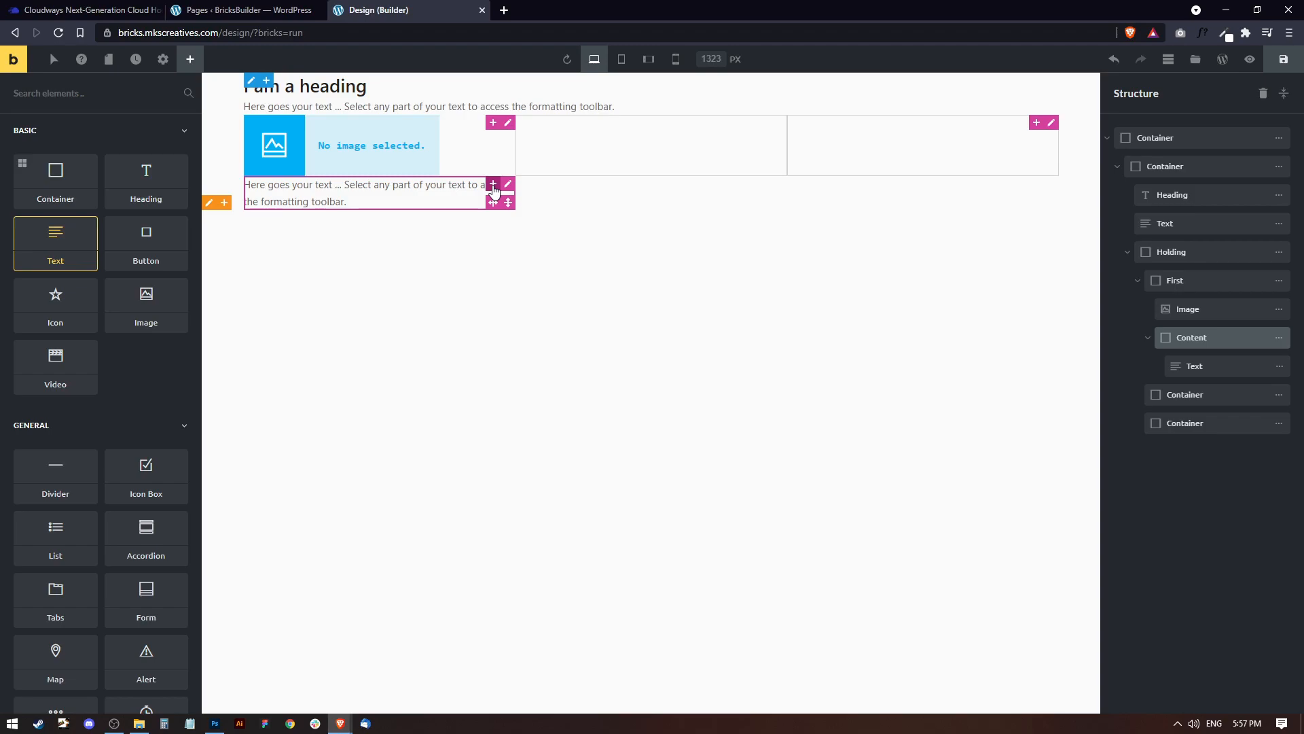
{"action": "left_click", "coordinate": [493, 187]}
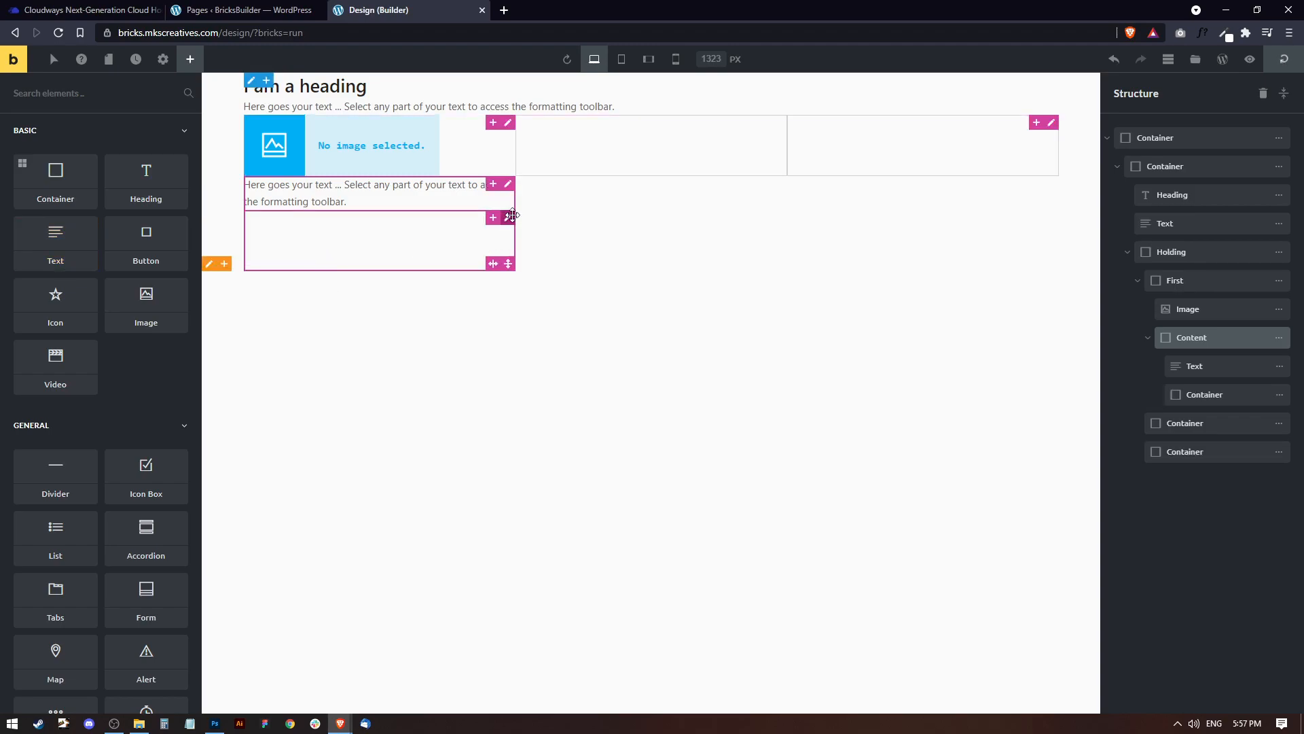
{"action": "left_click", "coordinate": [510, 215]}
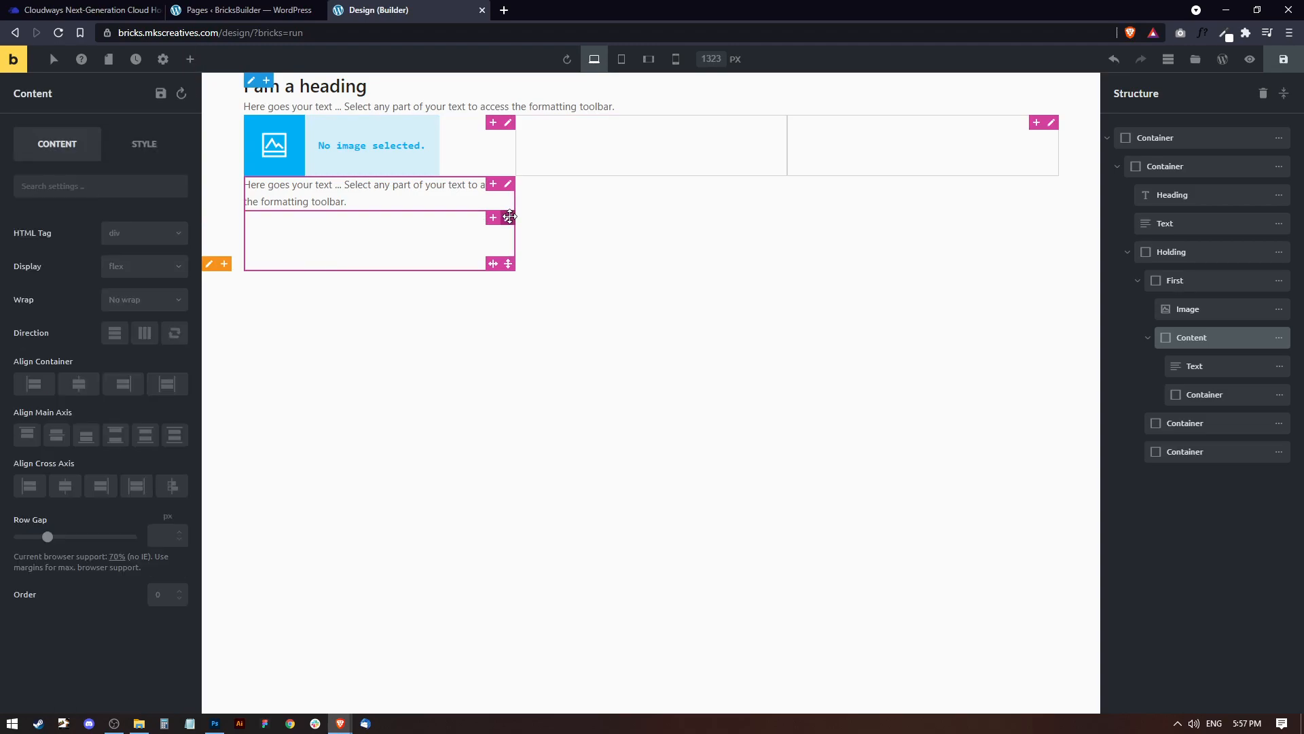
{"action": "left_click", "coordinate": [143, 334]}
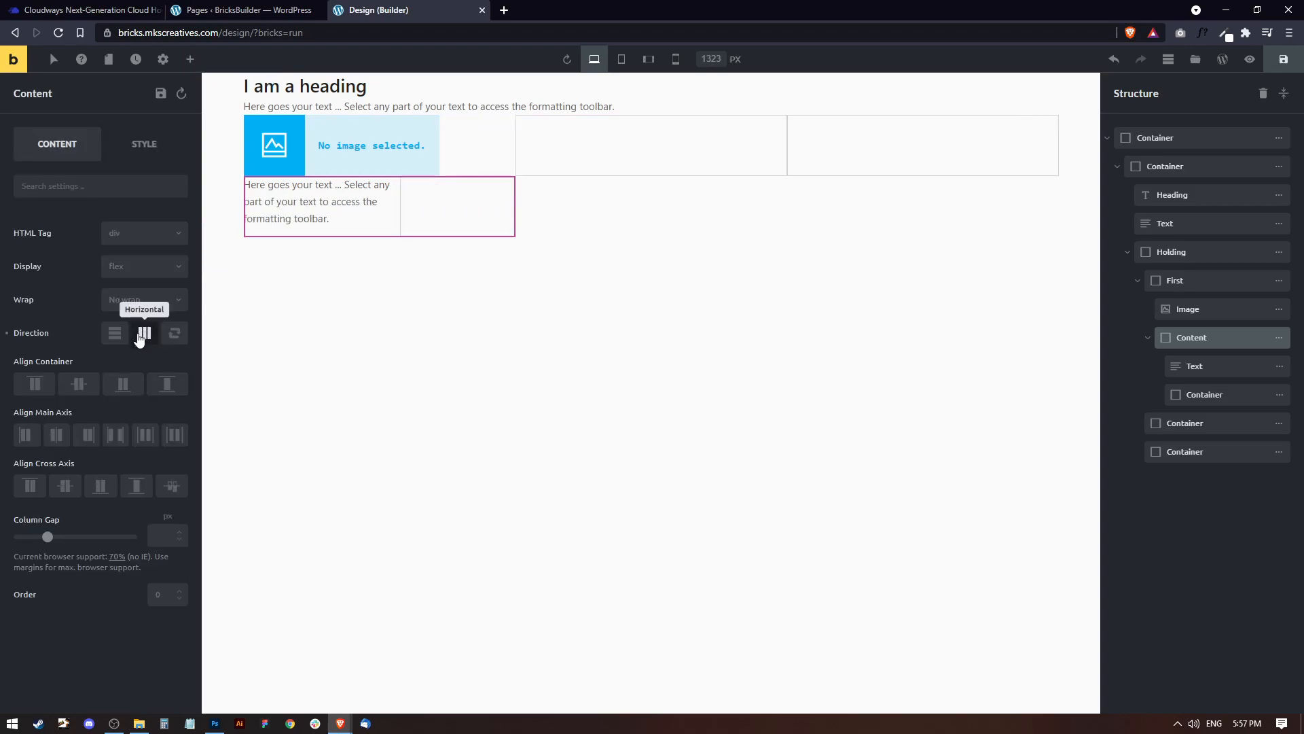
{"action": "left_click", "coordinate": [114, 332]}
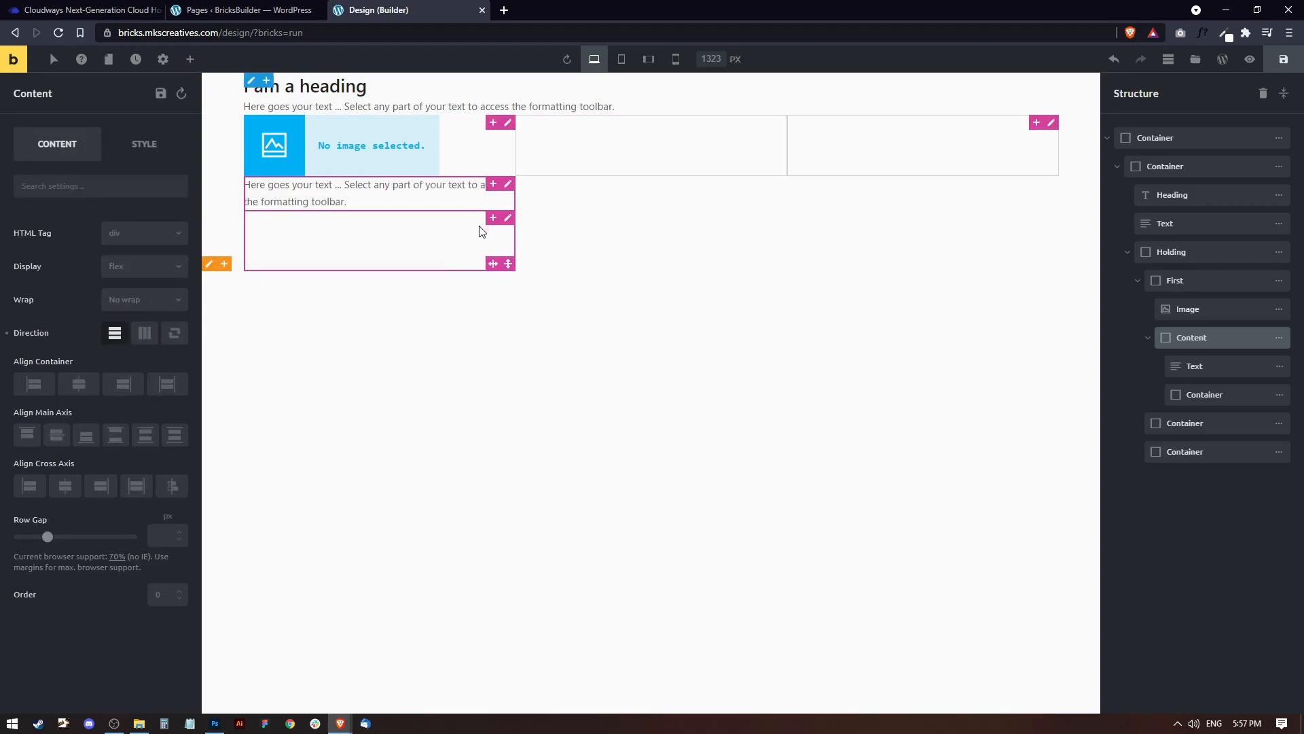
Set the direction of the container below Content's text to horizontal and add two child containers to it.
{"action": "left_click", "coordinate": [459, 233]}
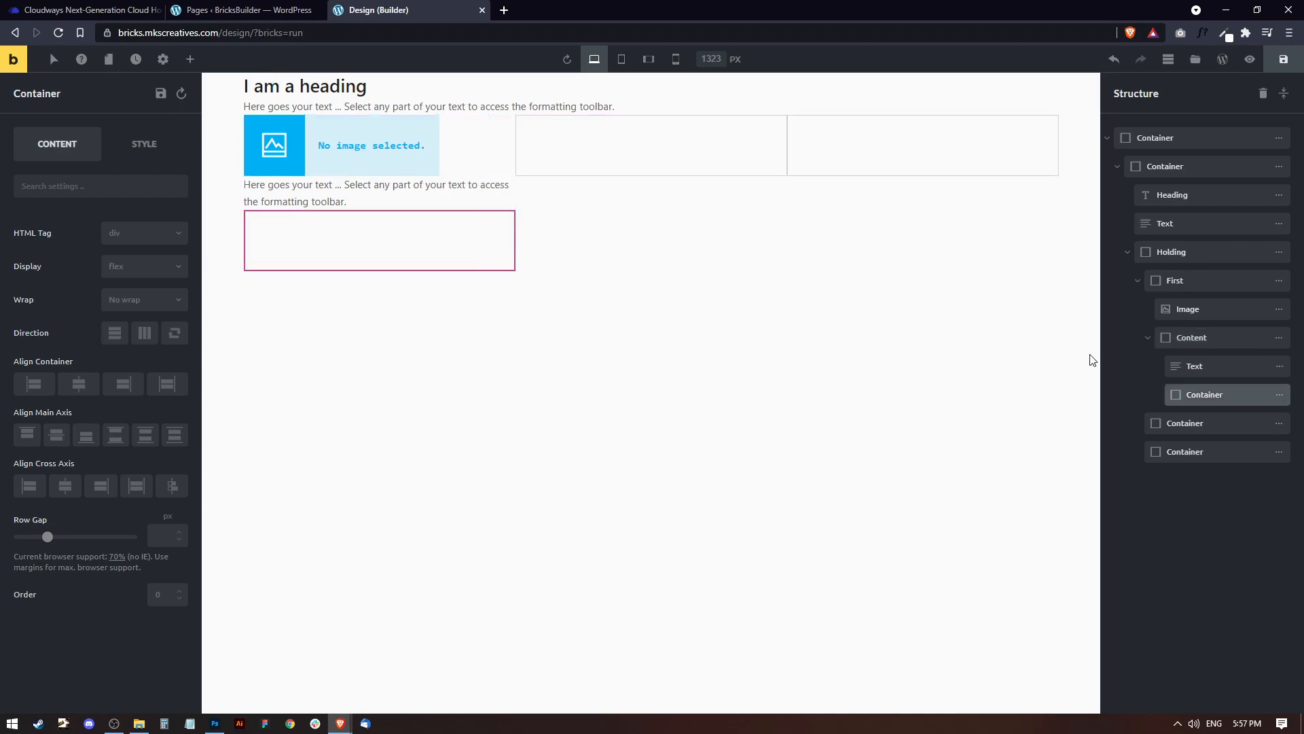
{"action": "left_click", "coordinate": [144, 333]}
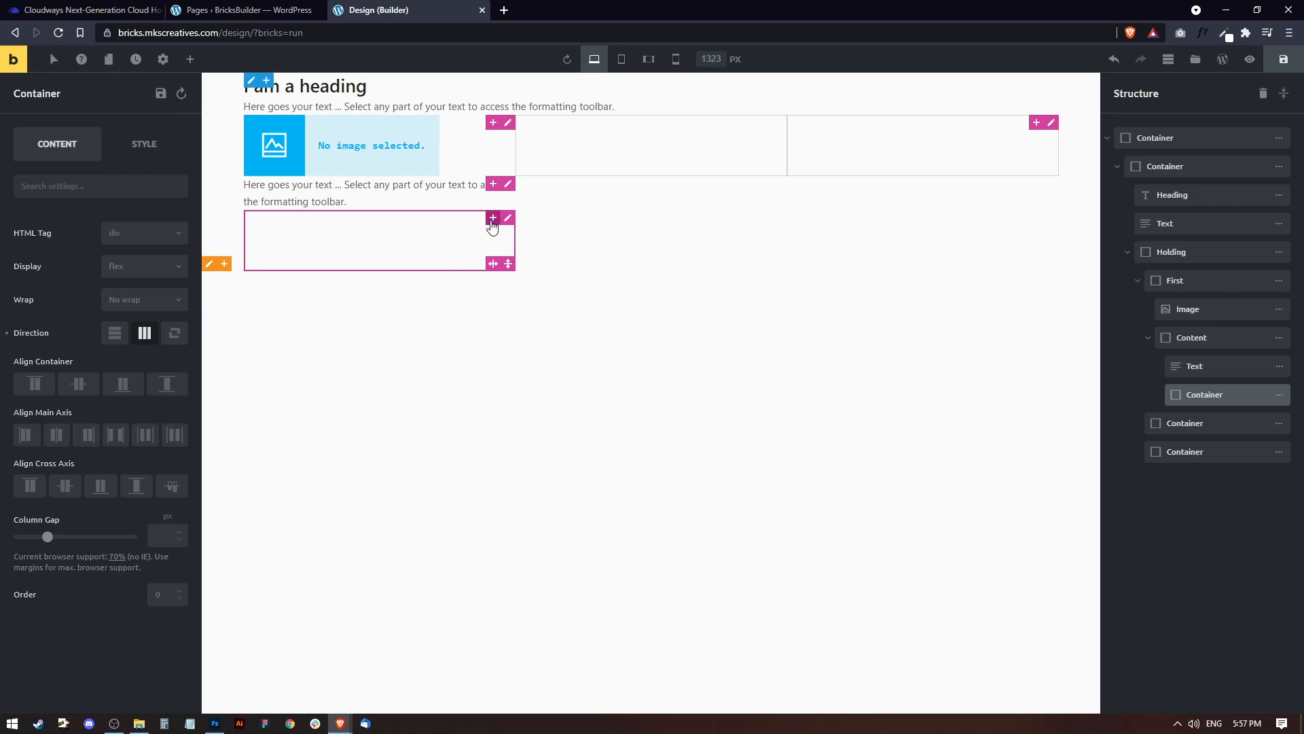
{"action": "left_click", "coordinate": [493, 219]}
{"action": "left_click", "coordinate": [492, 218]}
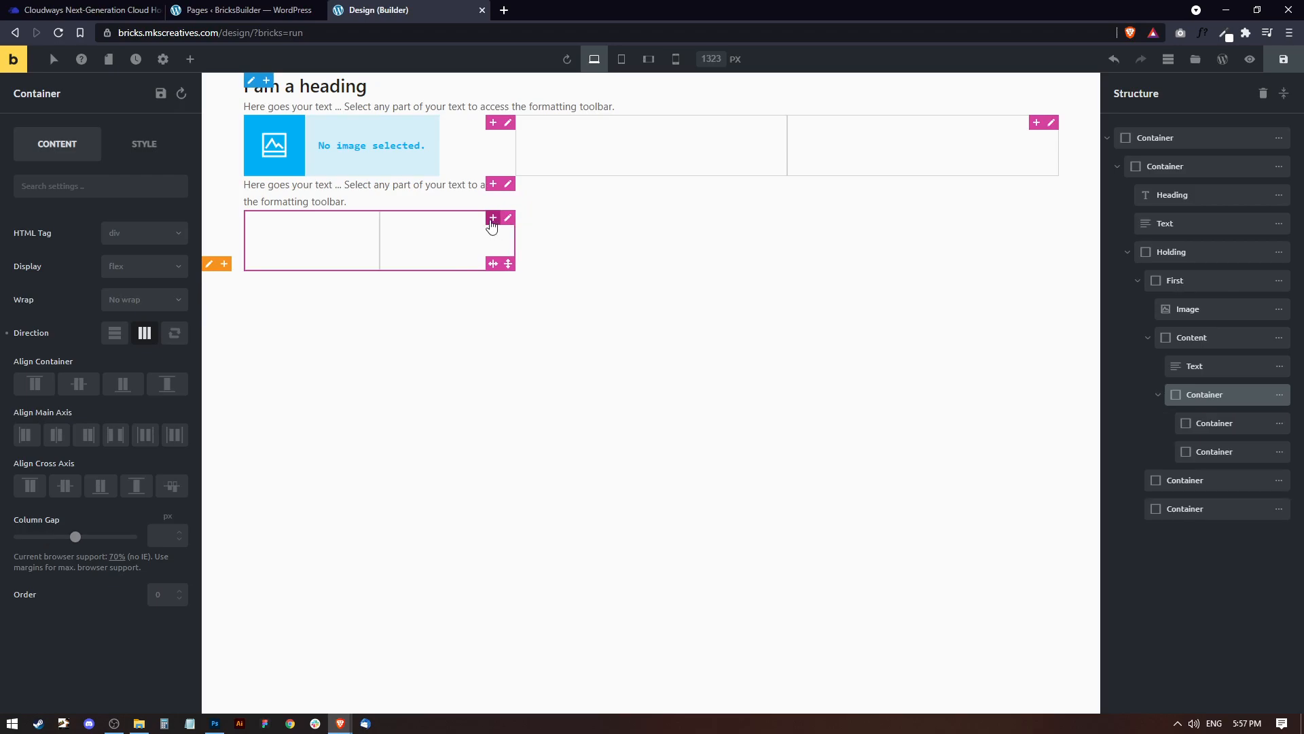
{"action": "double_click", "coordinate": [1214, 395]}
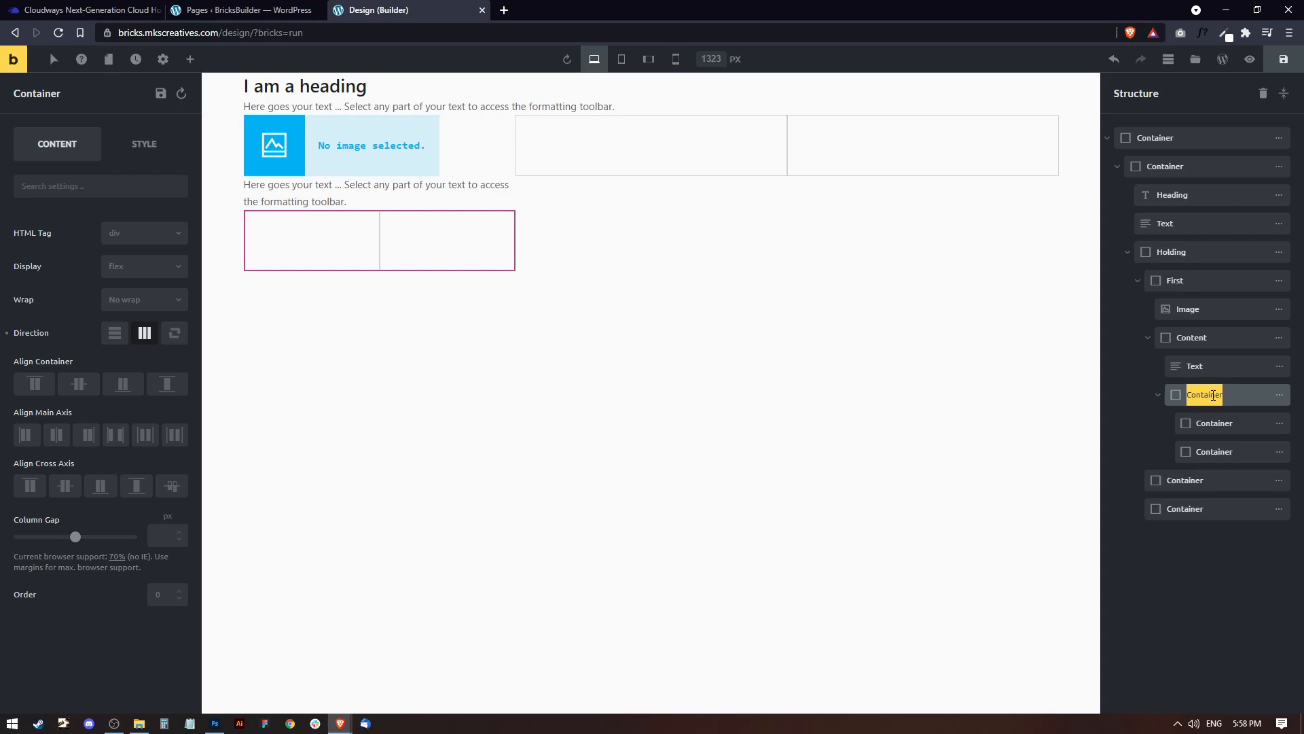
{"action": "left_click", "coordinate": [1191, 569]}
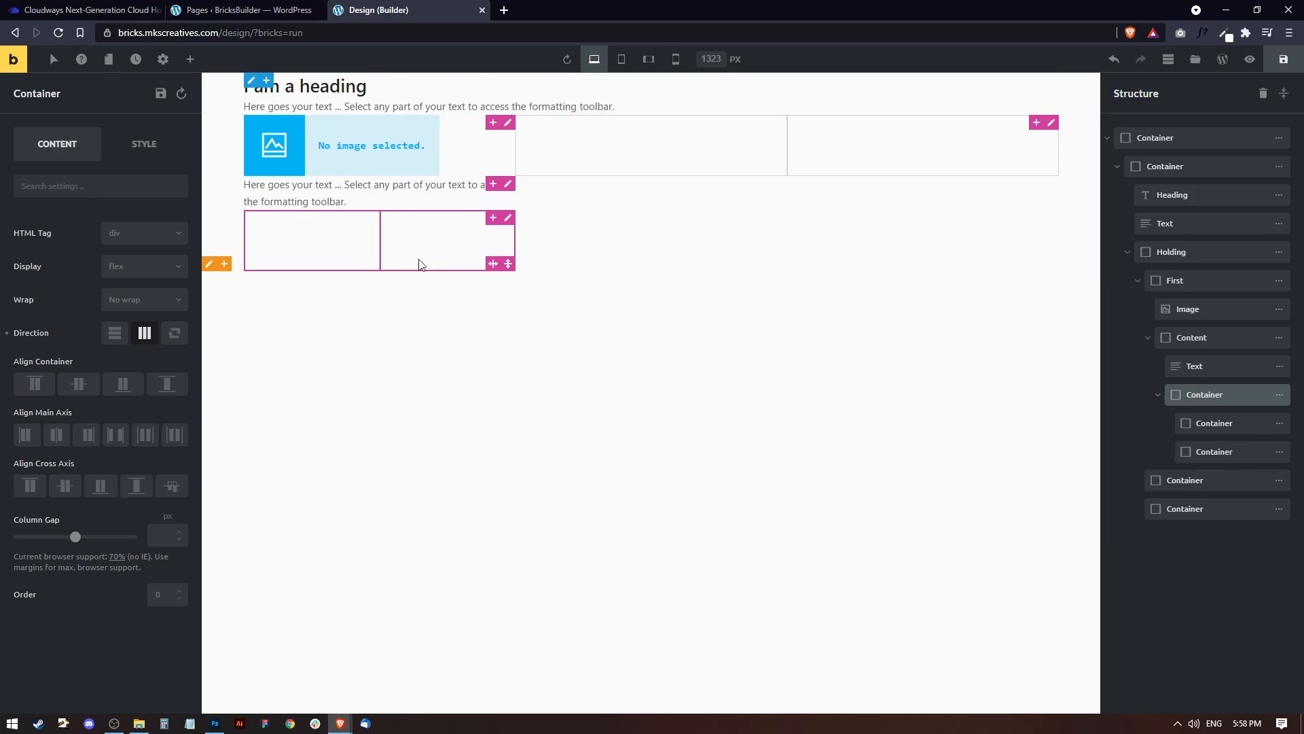
Add two Heading elements inside the first of the two side-by-side containers in Content.
{"action": "left_click", "coordinate": [307, 248]}
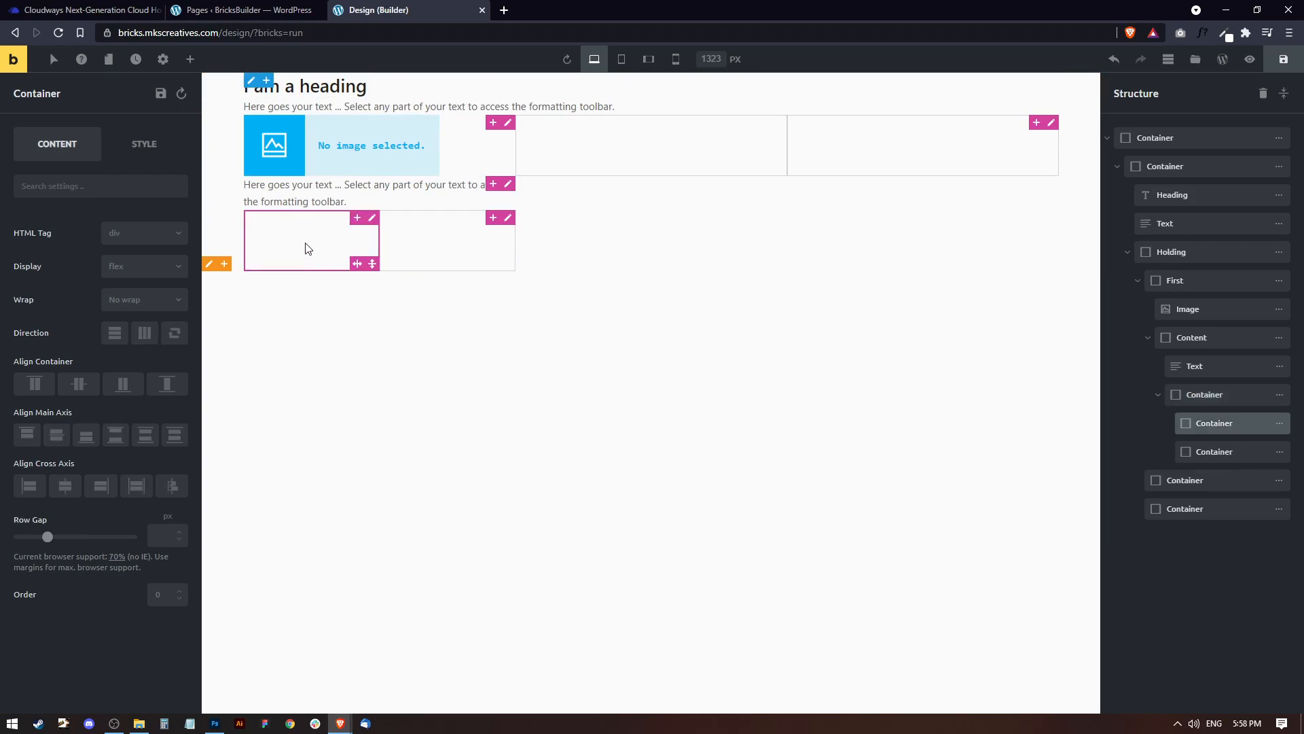
{"action": "left_click", "coordinate": [190, 60]}
{"action": "left_click", "coordinate": [146, 184]}
{"action": "left_click", "coordinate": [149, 188]}
Add an Image element inside the second container, beside the two headings.
{"action": "left_click", "coordinate": [421, 247]}
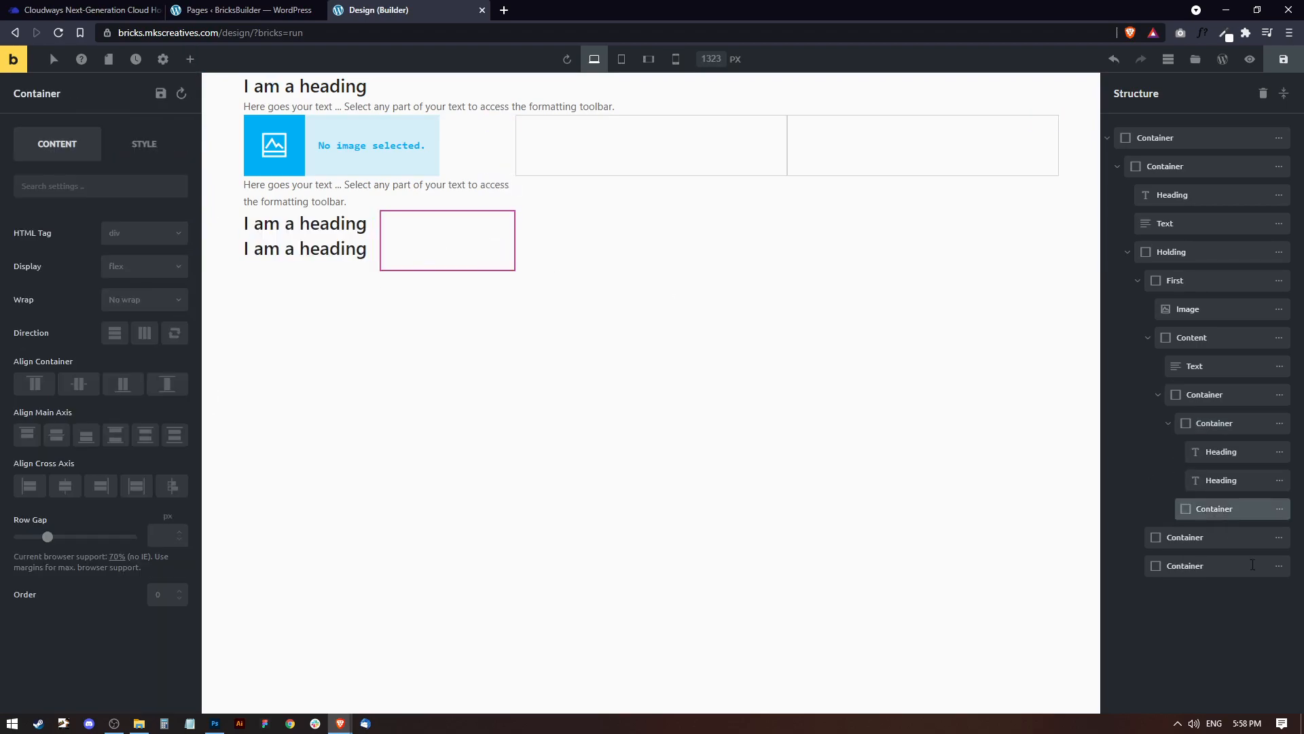
{"action": "left_click", "coordinate": [190, 60]}
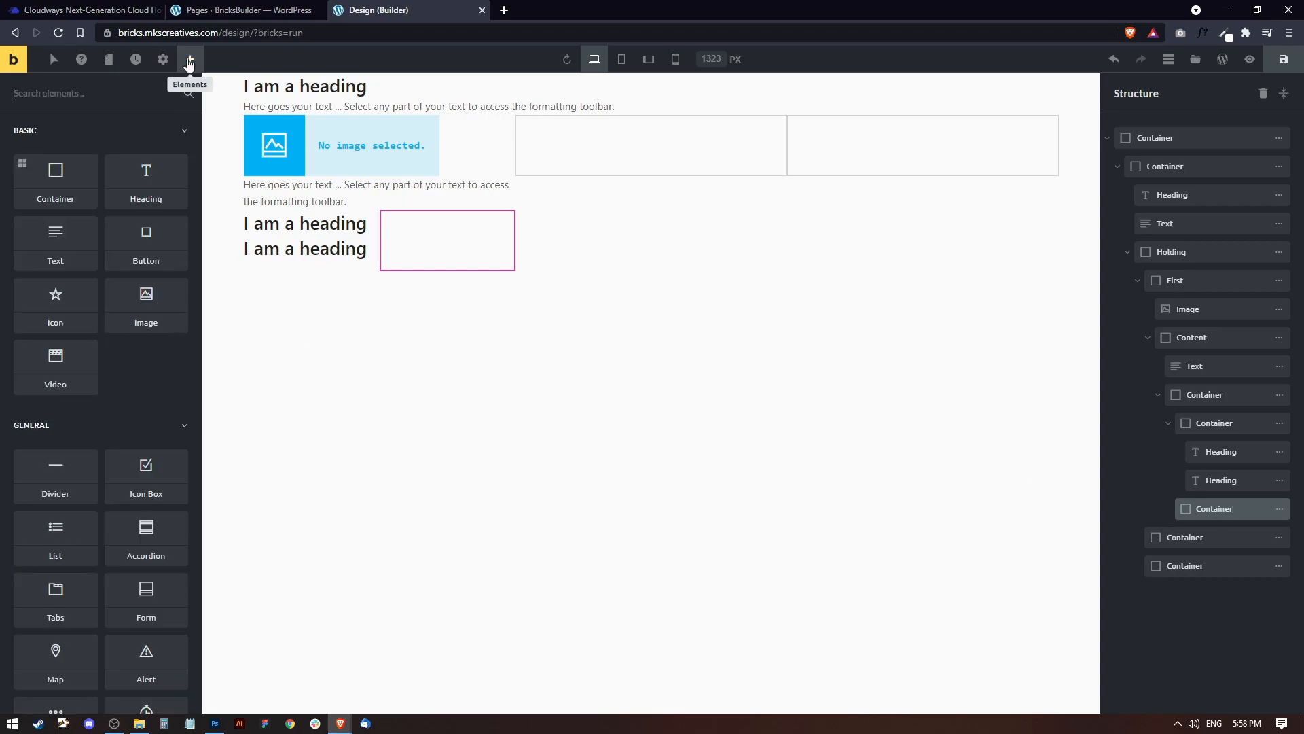
{"action": "left_click", "coordinate": [146, 309]}
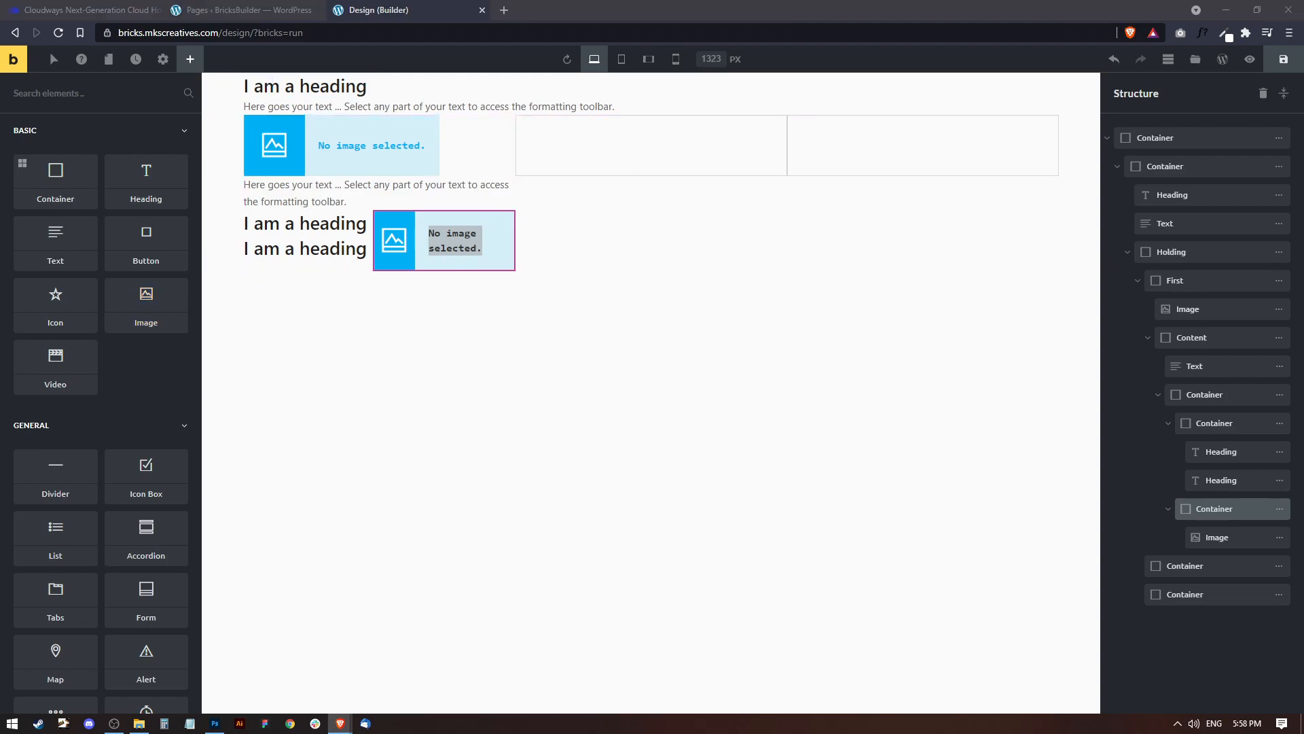
Replace the section's top heading text with Reviews.
{"action": "left_click", "coordinate": [305, 87]}
{"action": "left_click_drag", "start_coordinate": [90, 235], "coordinate": [3, 242]}
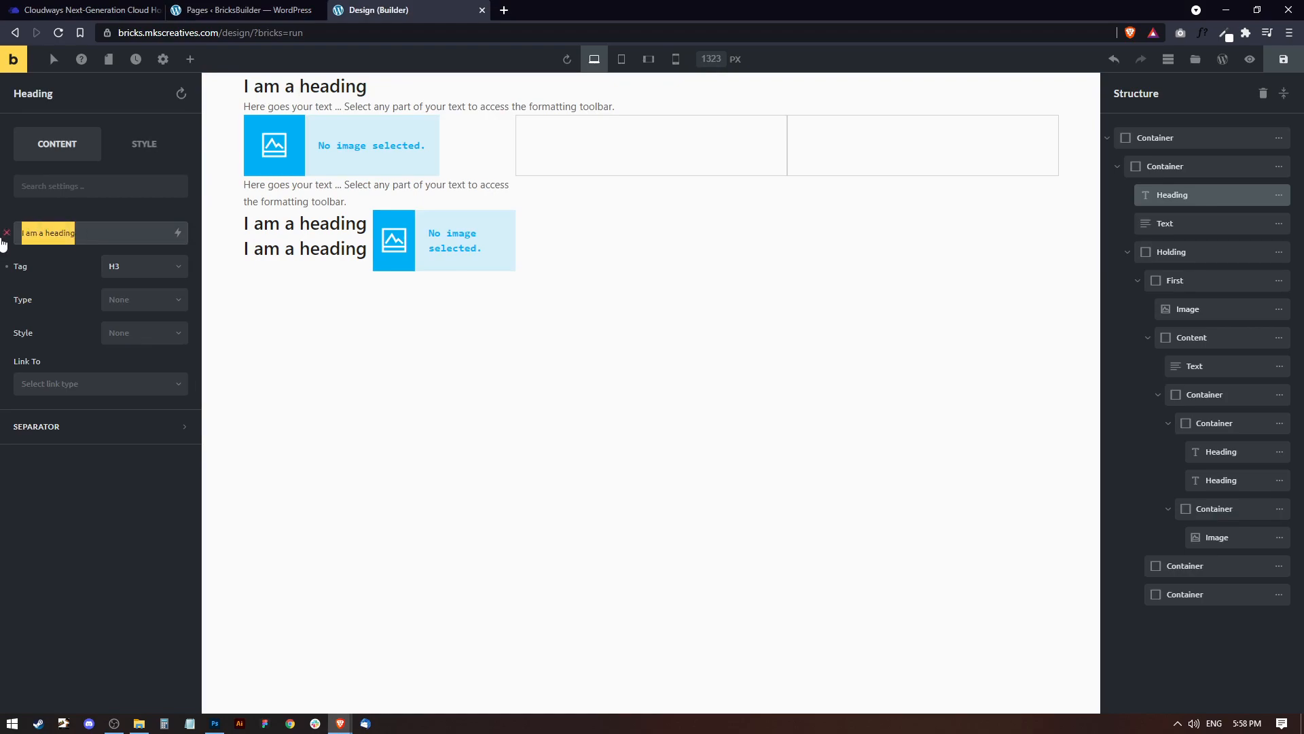
{"action": "type", "text": "Reviews"}
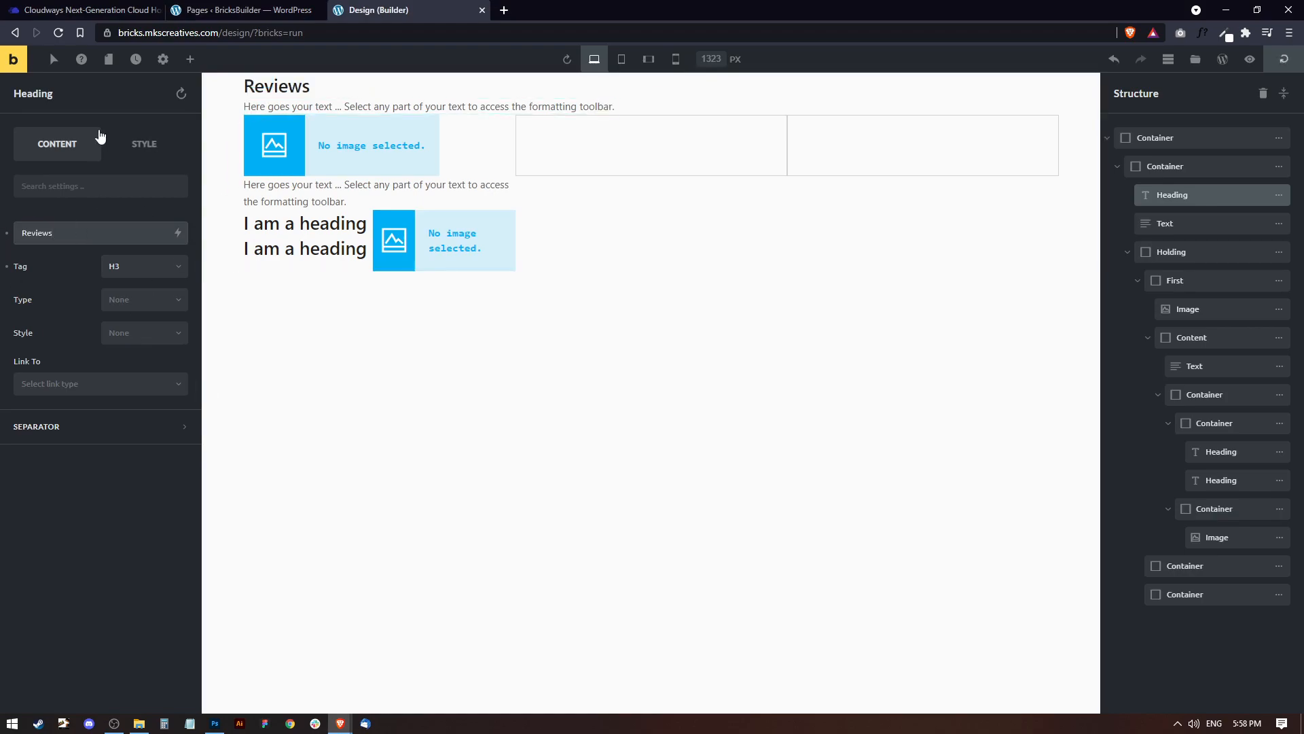
Set the Reviews heading's font size to 65 px.
{"action": "left_click", "coordinate": [155, 144]}
{"action": "left_click", "coordinate": [31, 263]}
{"action": "left_click", "coordinate": [165, 352]}
{"action": "type", "text": "65"}
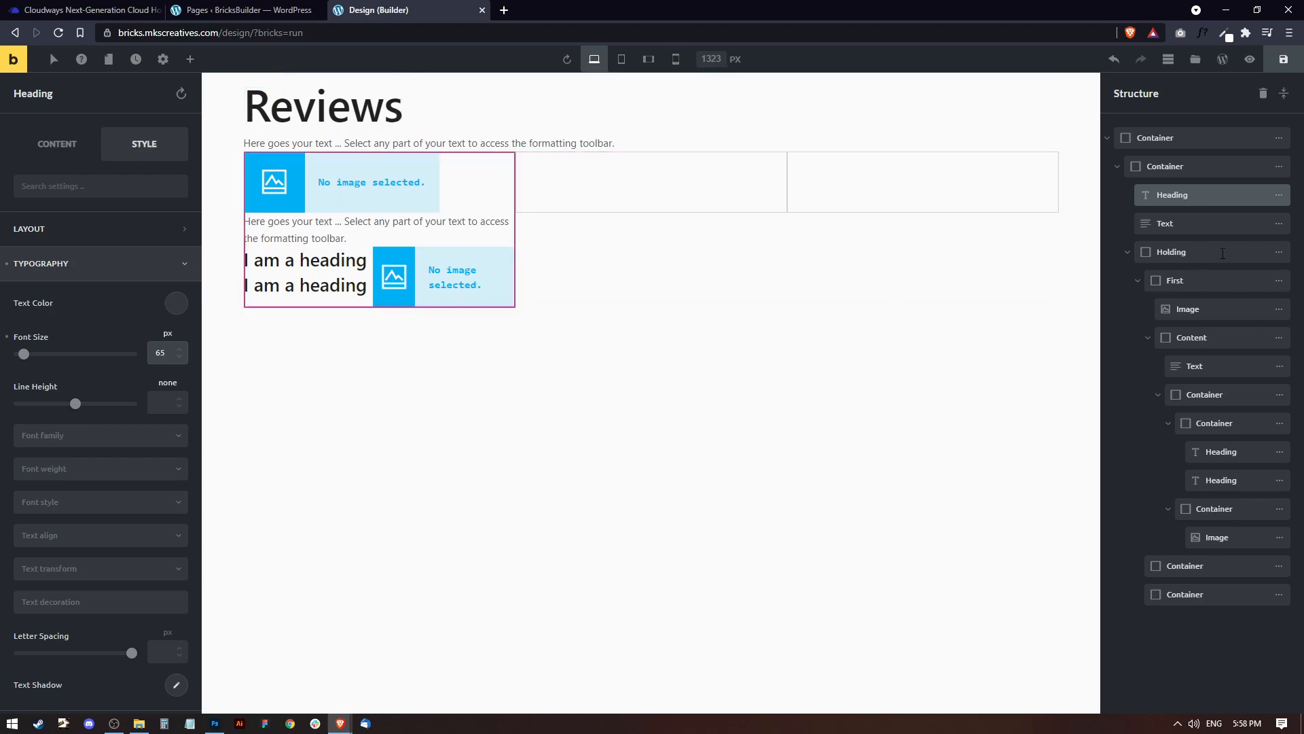
Give the outermost container top and bottom margins of 150 px.
{"action": "left_click", "coordinate": [669, 258]}
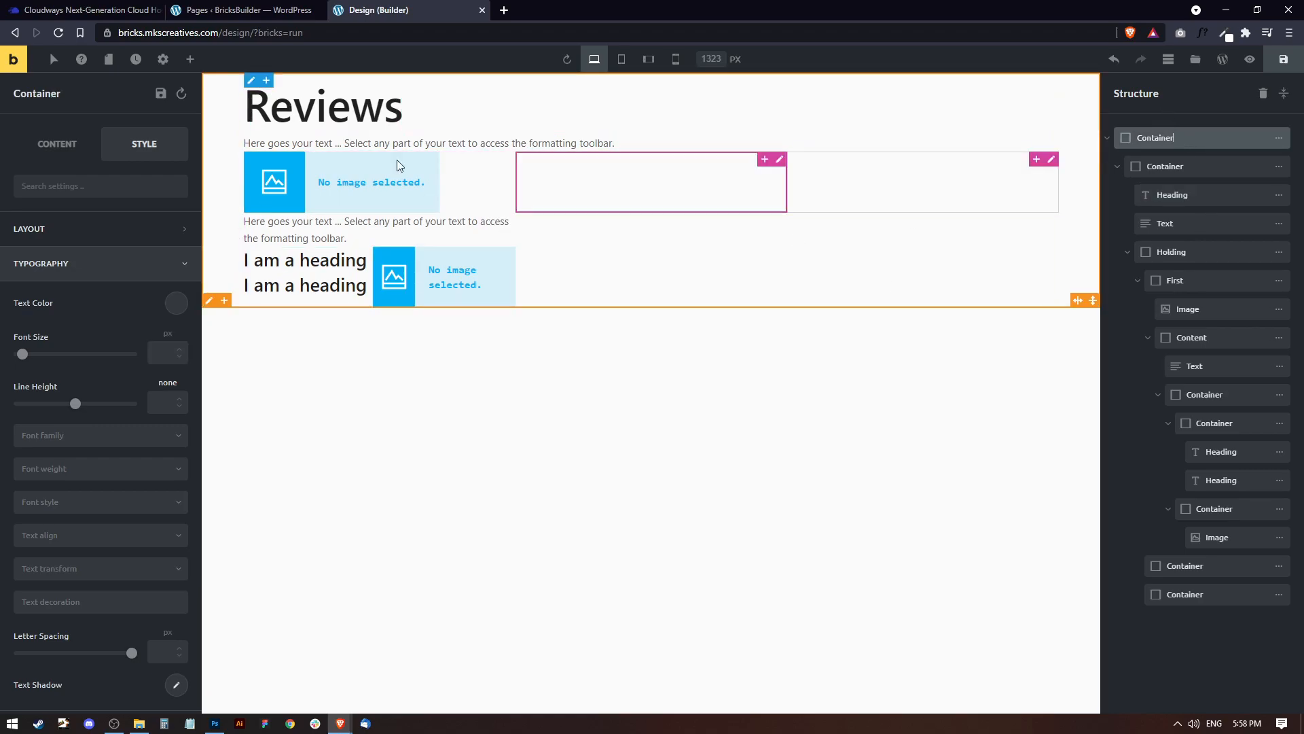
{"action": "left_click", "coordinate": [123, 234]}
{"action": "left_click", "coordinate": [30, 290]}
{"action": "type", "text": "150"}
{"action": "left_click", "coordinate": [122, 291]}
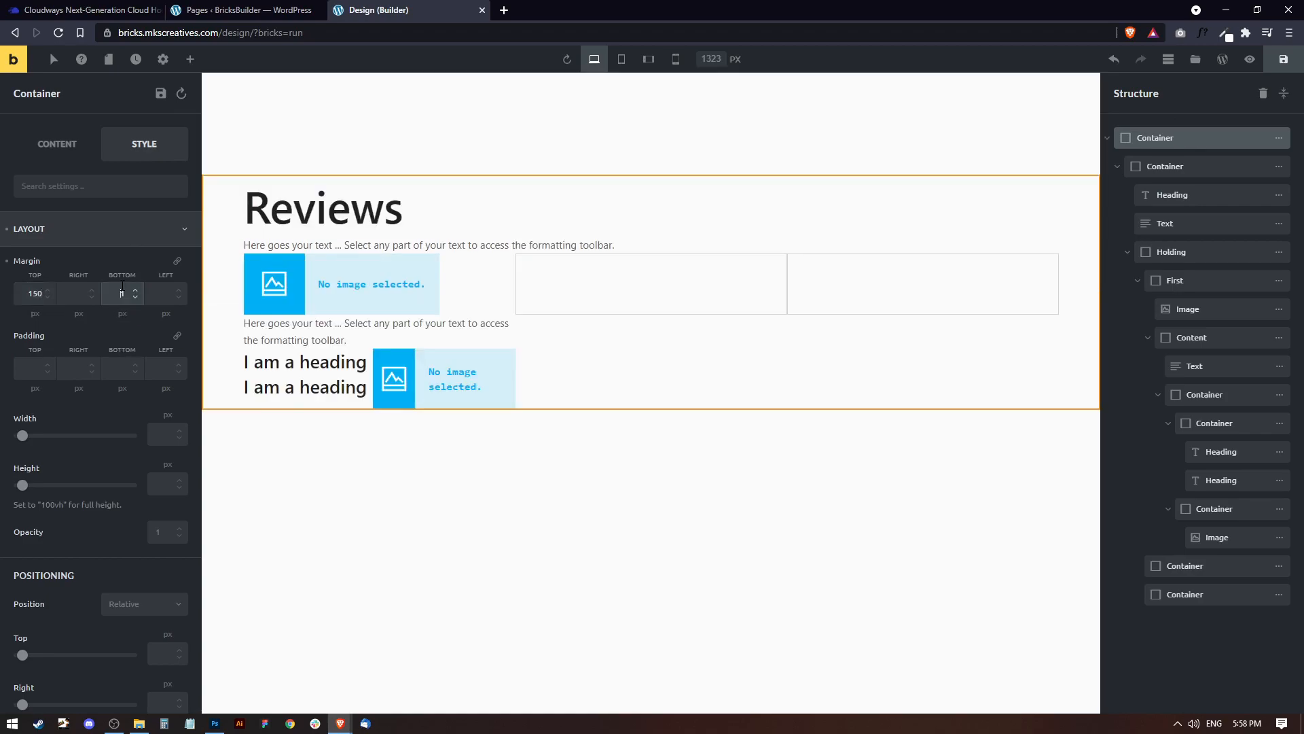
{"action": "type", "text": "150"}
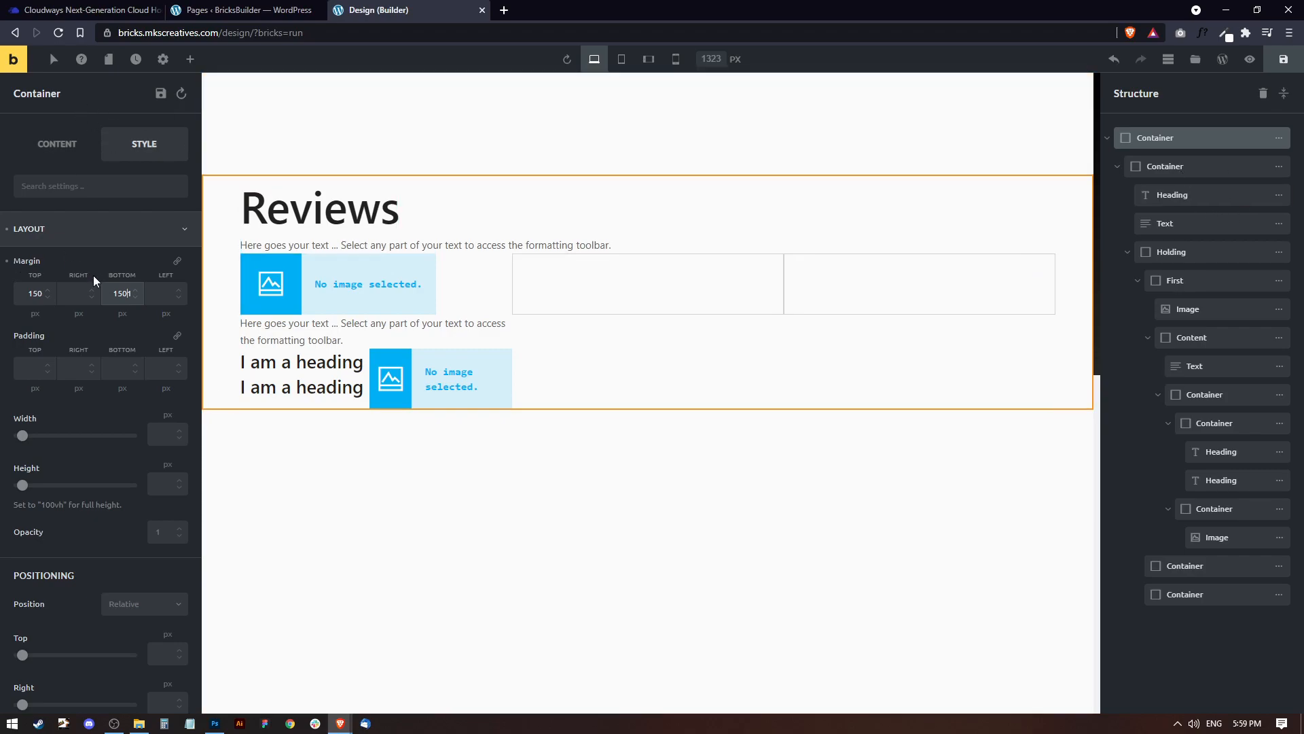
{"action": "left_click", "coordinate": [123, 294]}
{"action": "type", "text": "1"}
{"action": "key", "text": "BackSpace"}
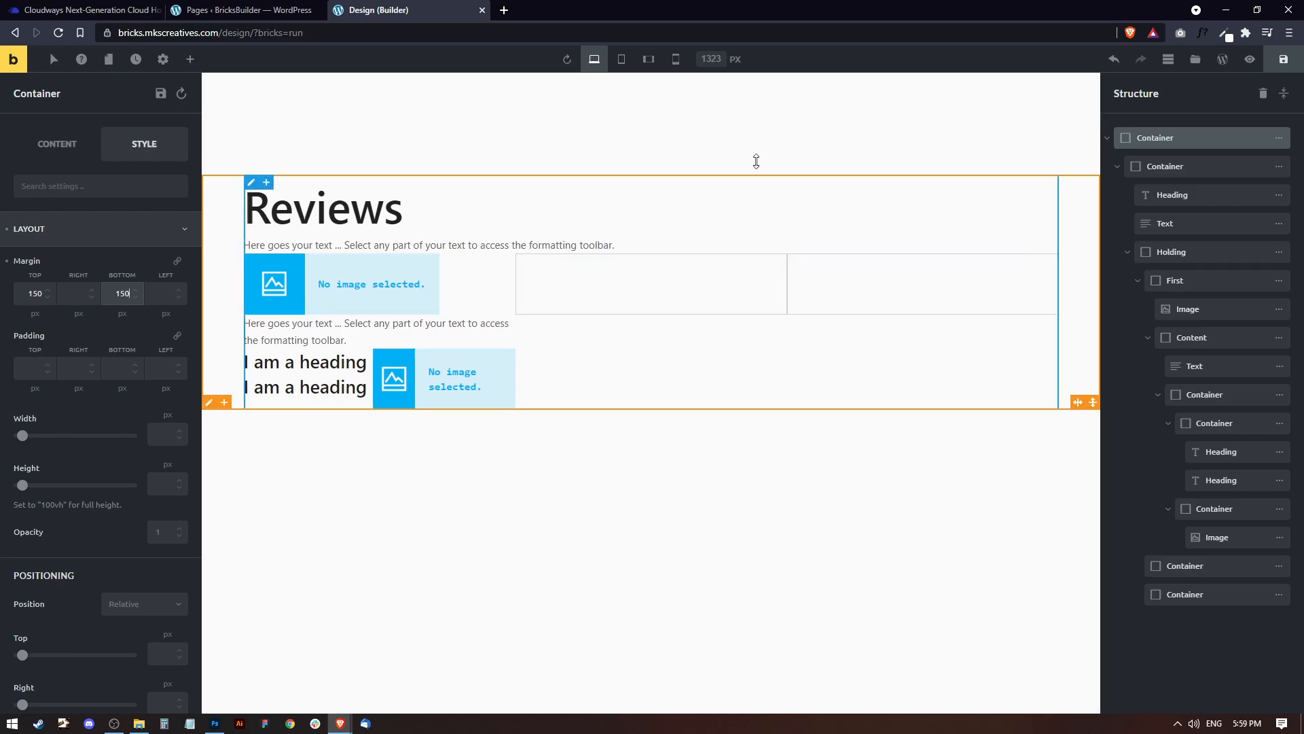
Replace the text below the Reviews heading with "Lorem ipsum dolor sit amet, consectetur adipiscing elit.".
{"action": "left_click", "coordinate": [1127, 252]}
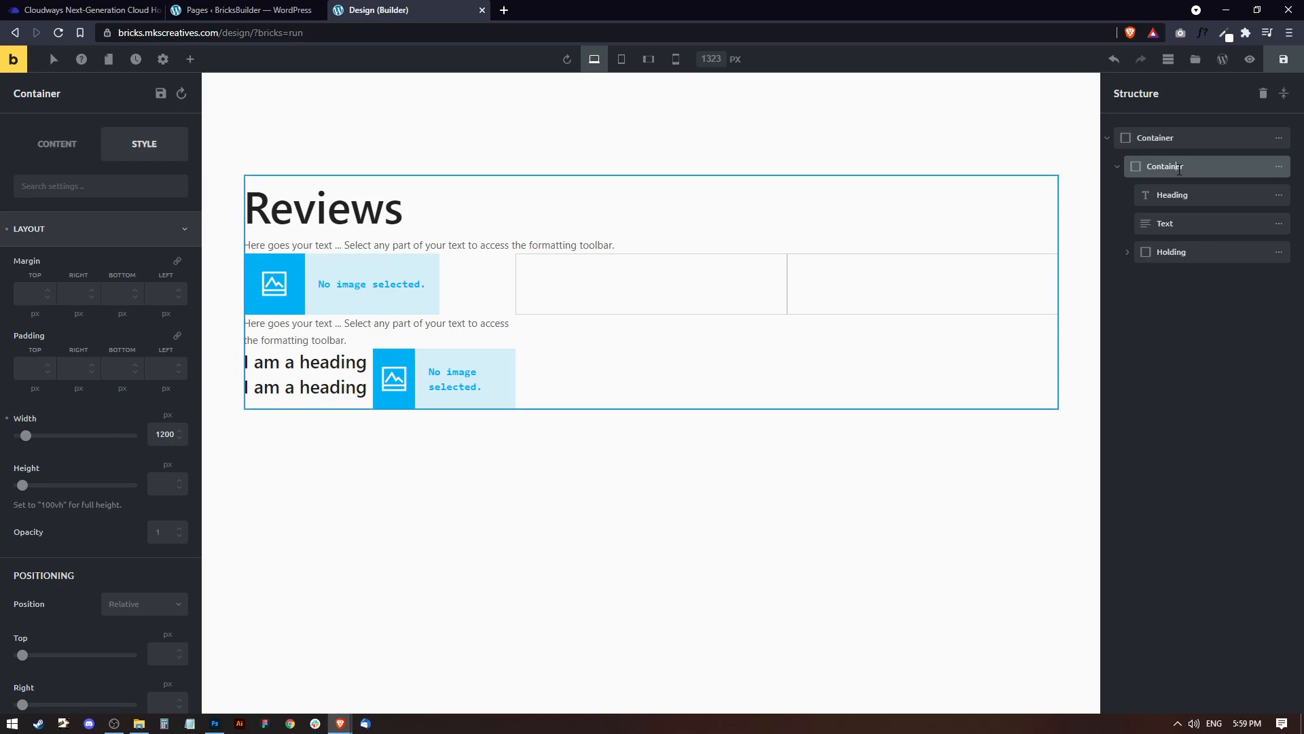
{"action": "left_click", "coordinate": [1182, 193]}
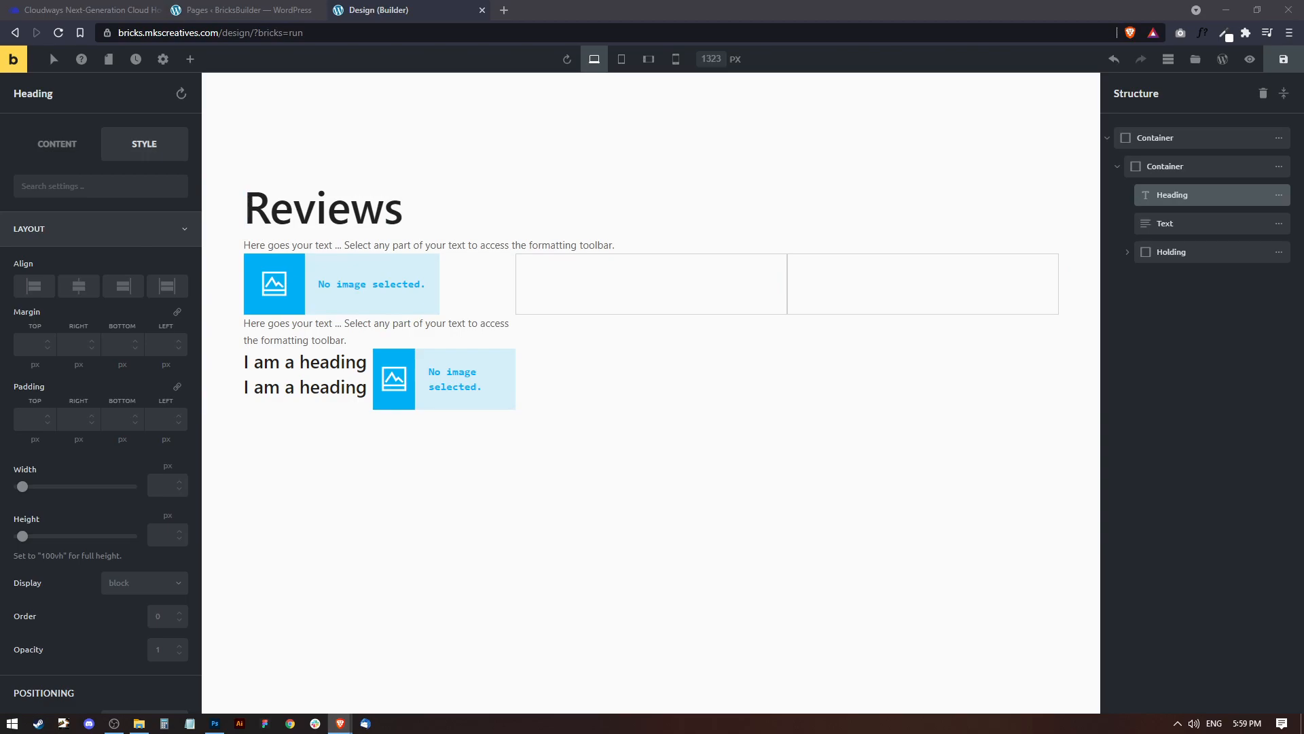
{"action": "left_click", "coordinate": [378, 245]}
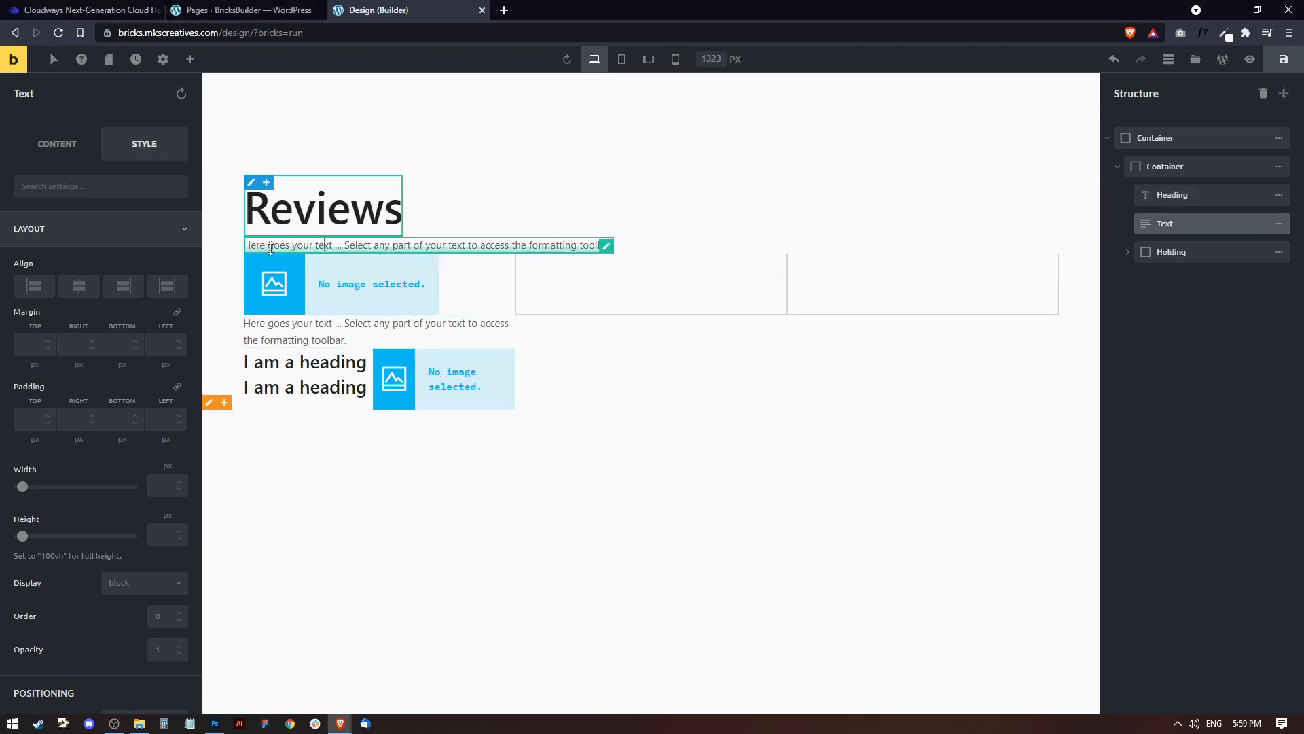
{"action": "double_click", "coordinate": [379, 245]}
{"action": "left_click", "coordinate": [59, 153]}
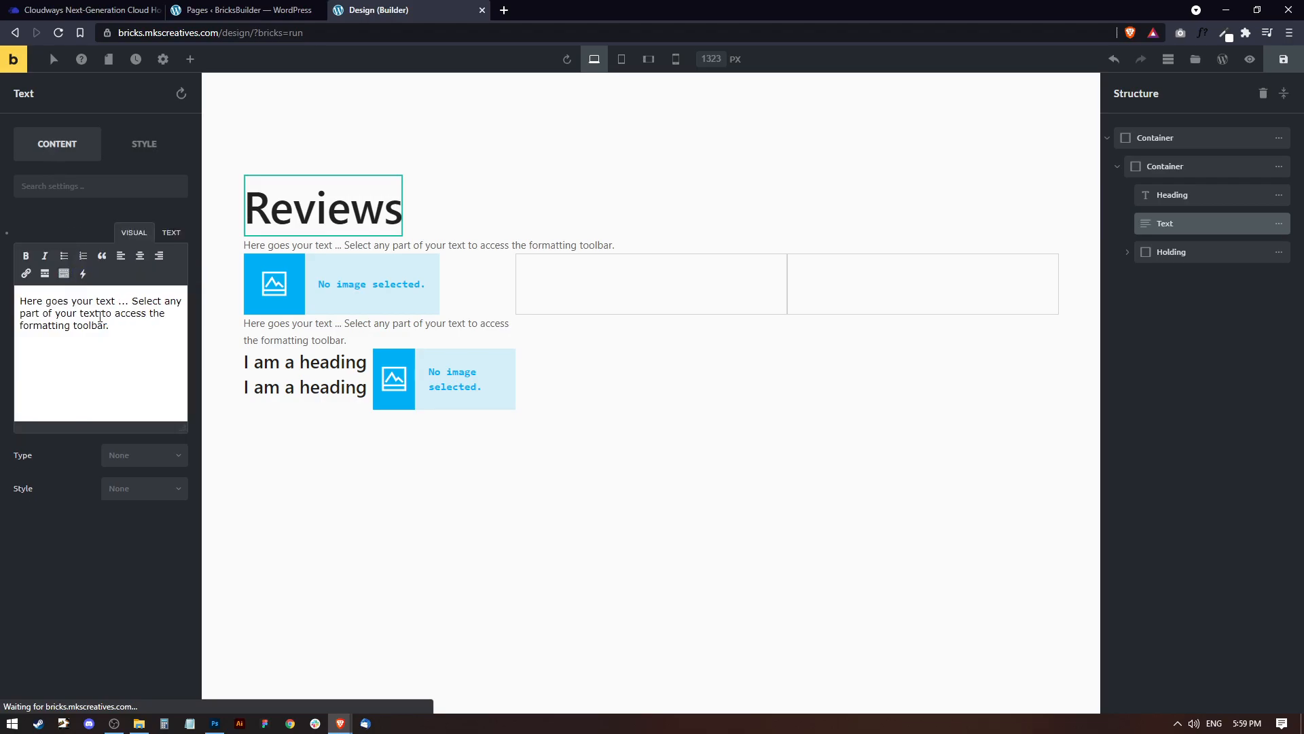
{"action": "left_click", "coordinate": [145, 350]}
{"action": "key", "text": "ctrl+a"}
{"action": "type", "text": "Lorem ipsum dolor sit amet, consectetur adipiscing elit."}
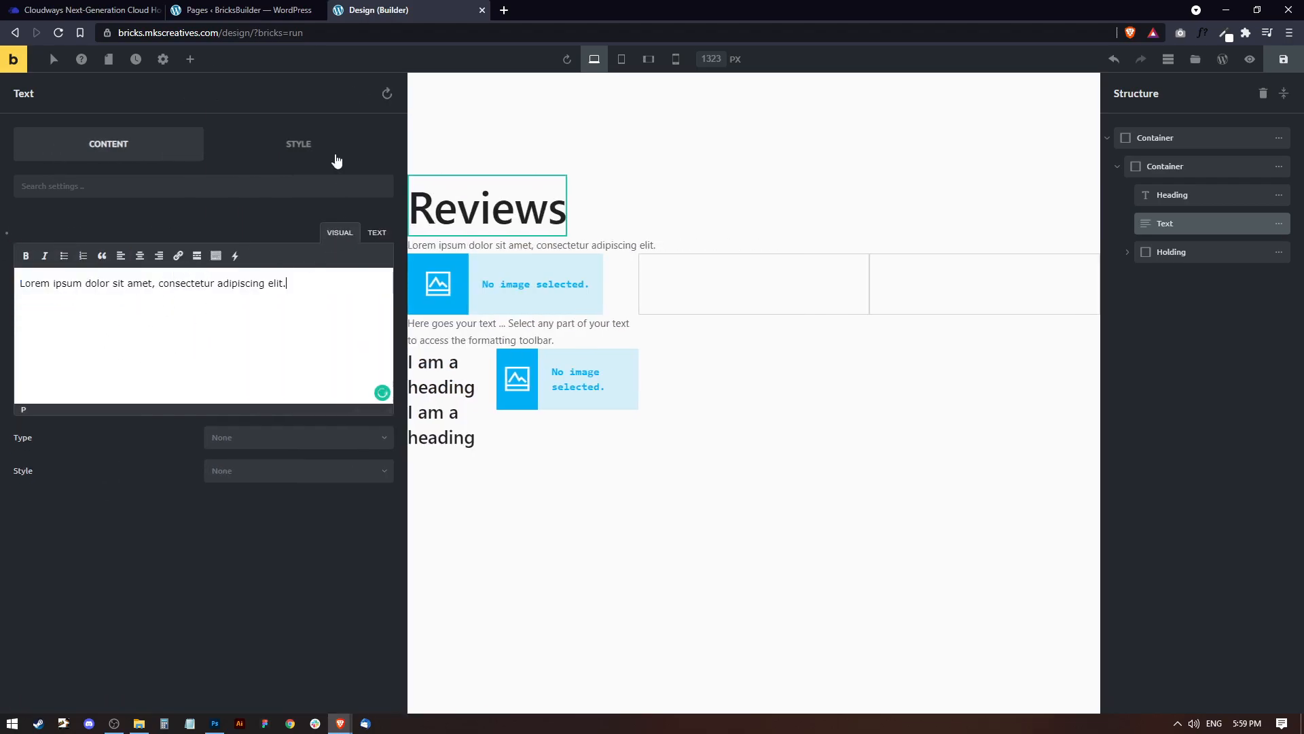
{"action": "left_click", "coordinate": [669, 234]}
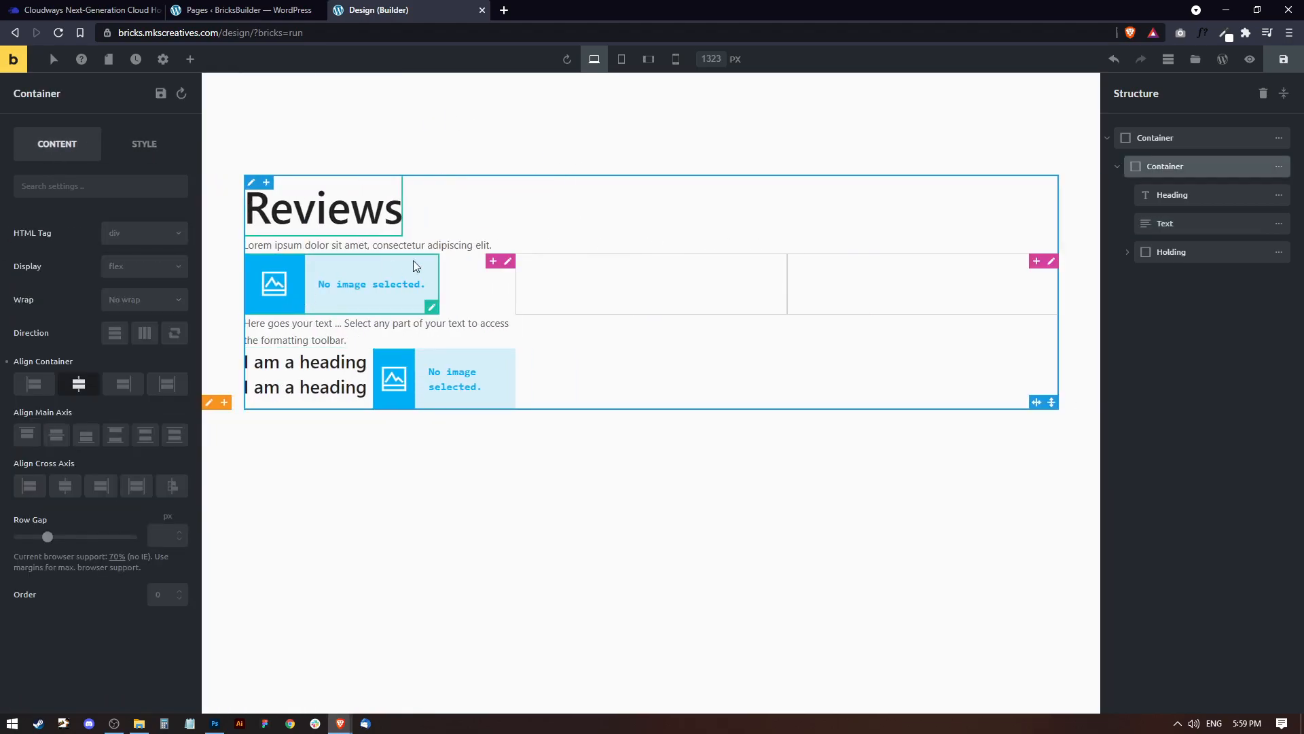
Set the Holding container's top margin to 50 px.
{"action": "left_click", "coordinate": [1175, 251]}
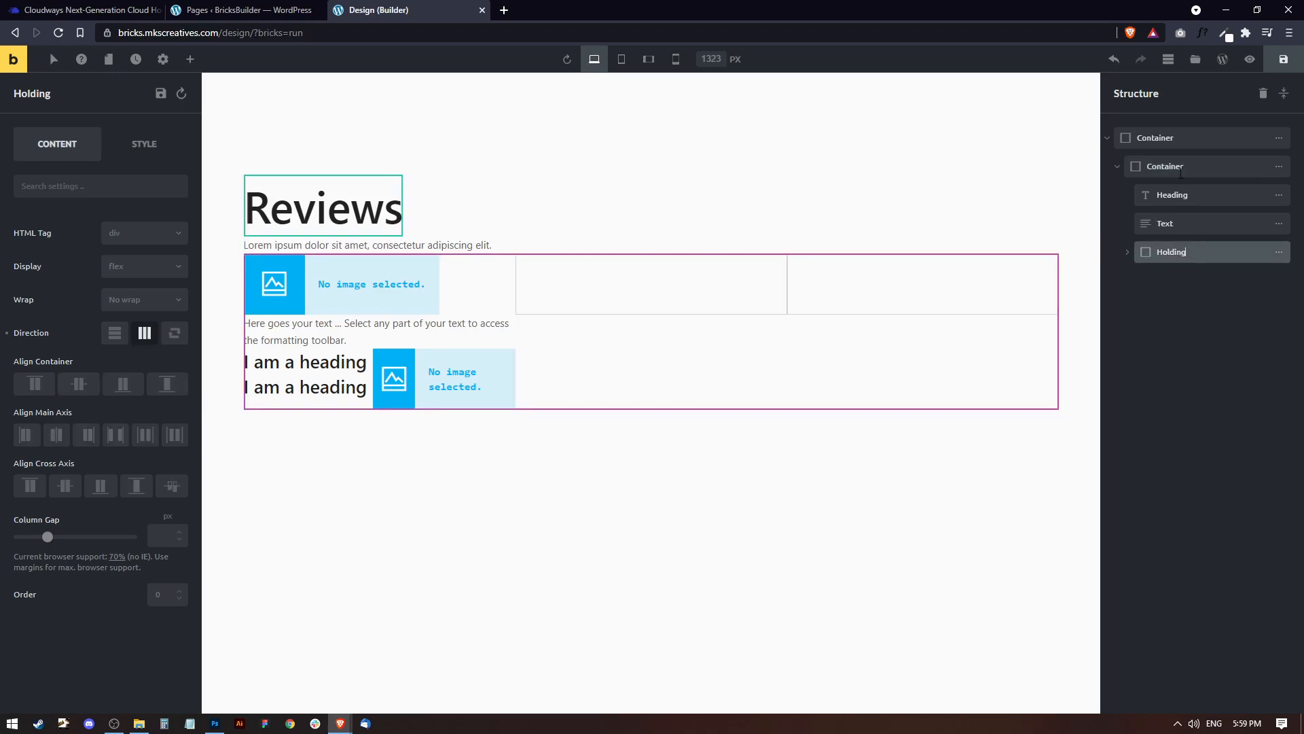
{"action": "left_click", "coordinate": [131, 151]}
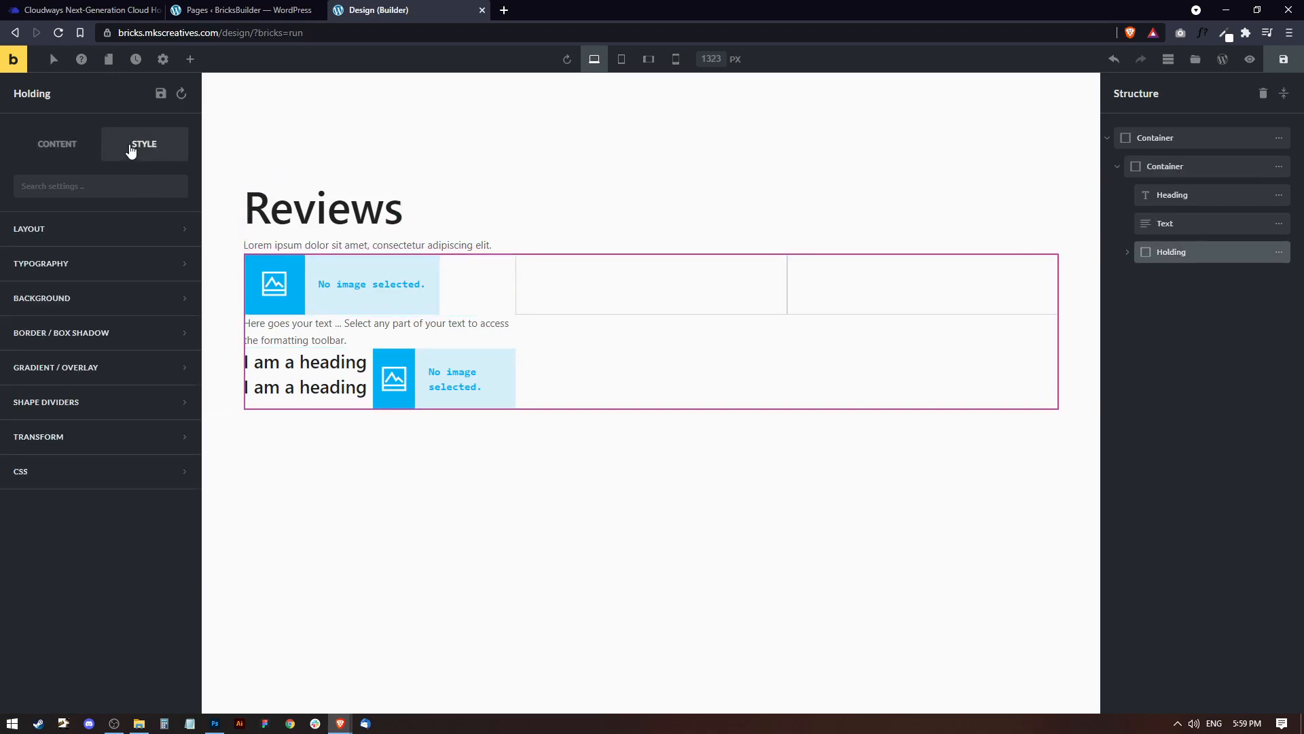
{"action": "left_click", "coordinate": [38, 237]}
{"action": "left_click", "coordinate": [30, 292]}
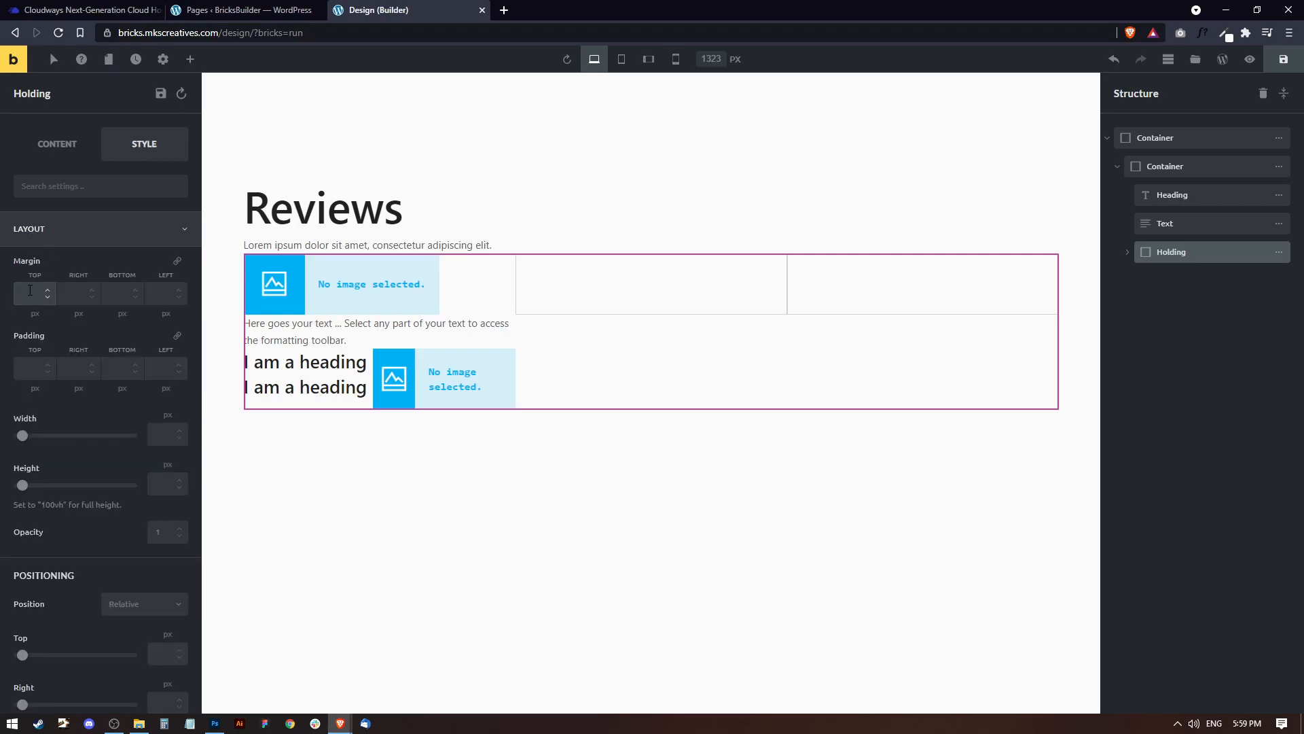
{"action": "type", "text": "50"}
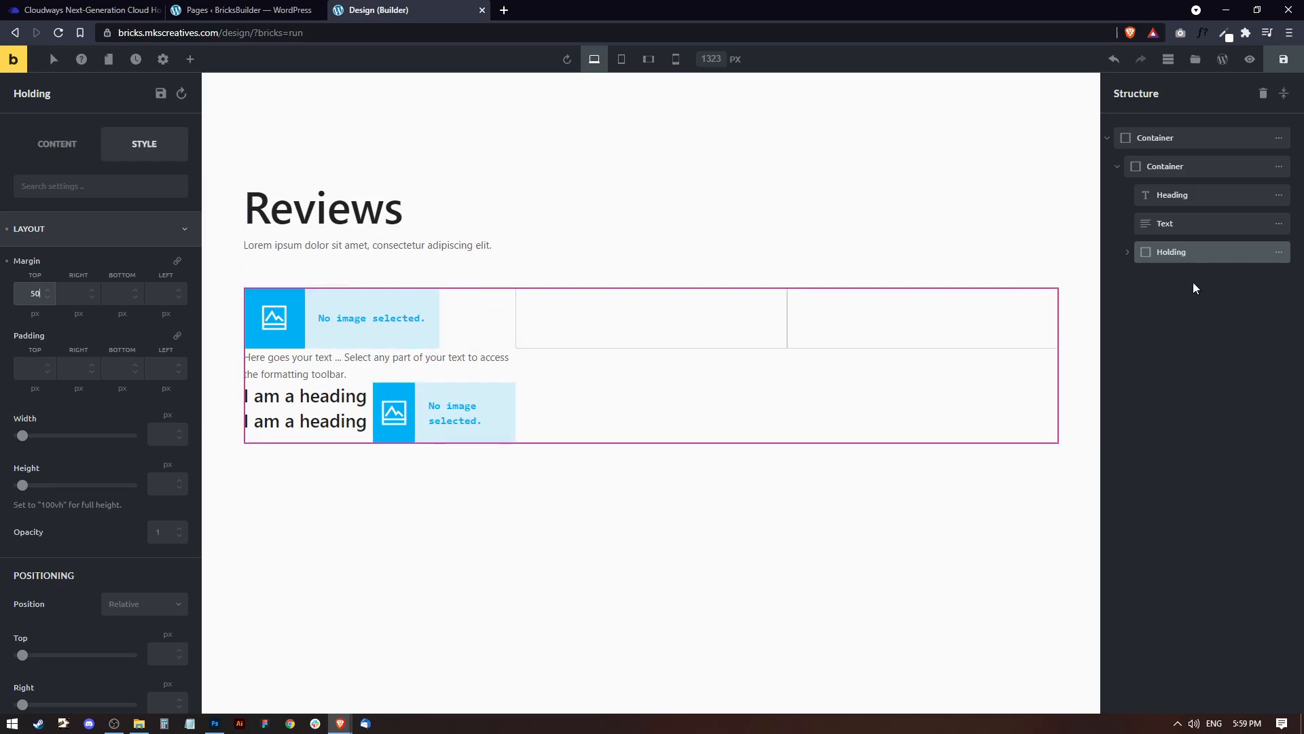
Set the First container's top margin to 15 px.
{"action": "left_click", "coordinate": [1127, 252]}
{"action": "left_click", "coordinate": [1148, 338]}
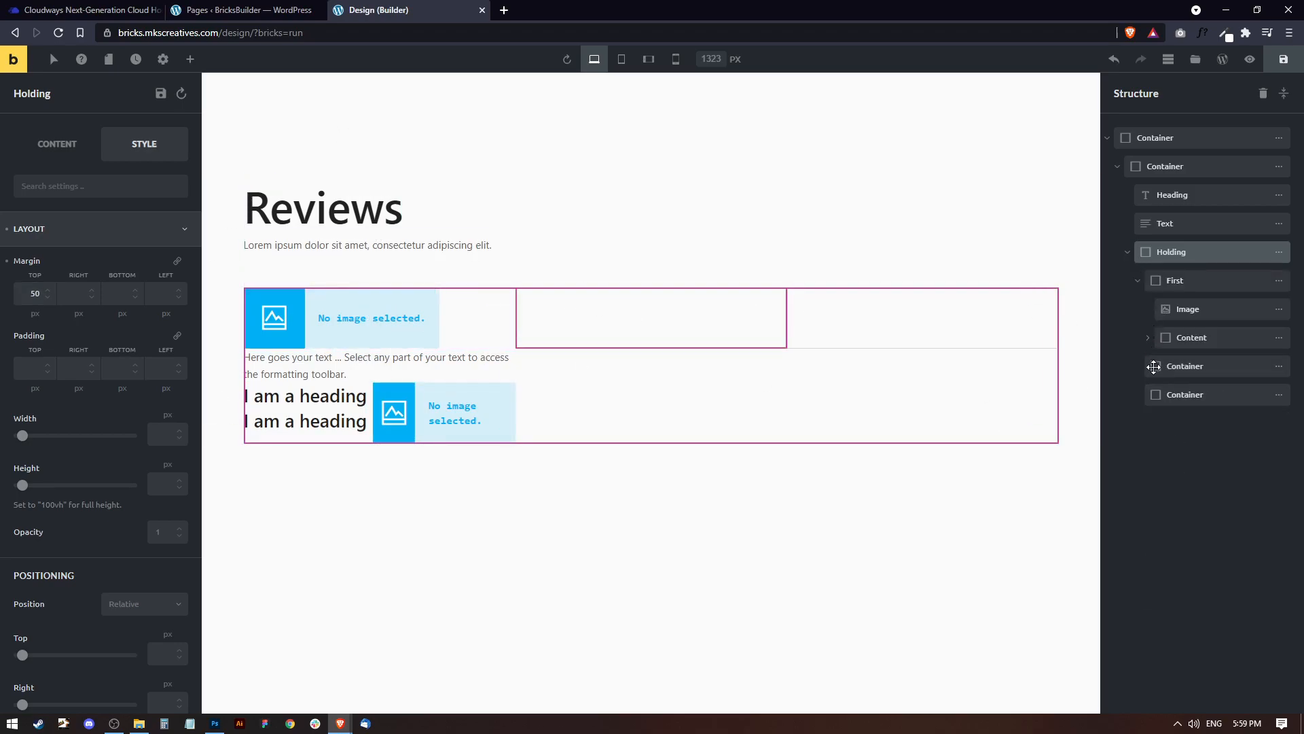
{"action": "double_click", "coordinate": [1194, 281]}
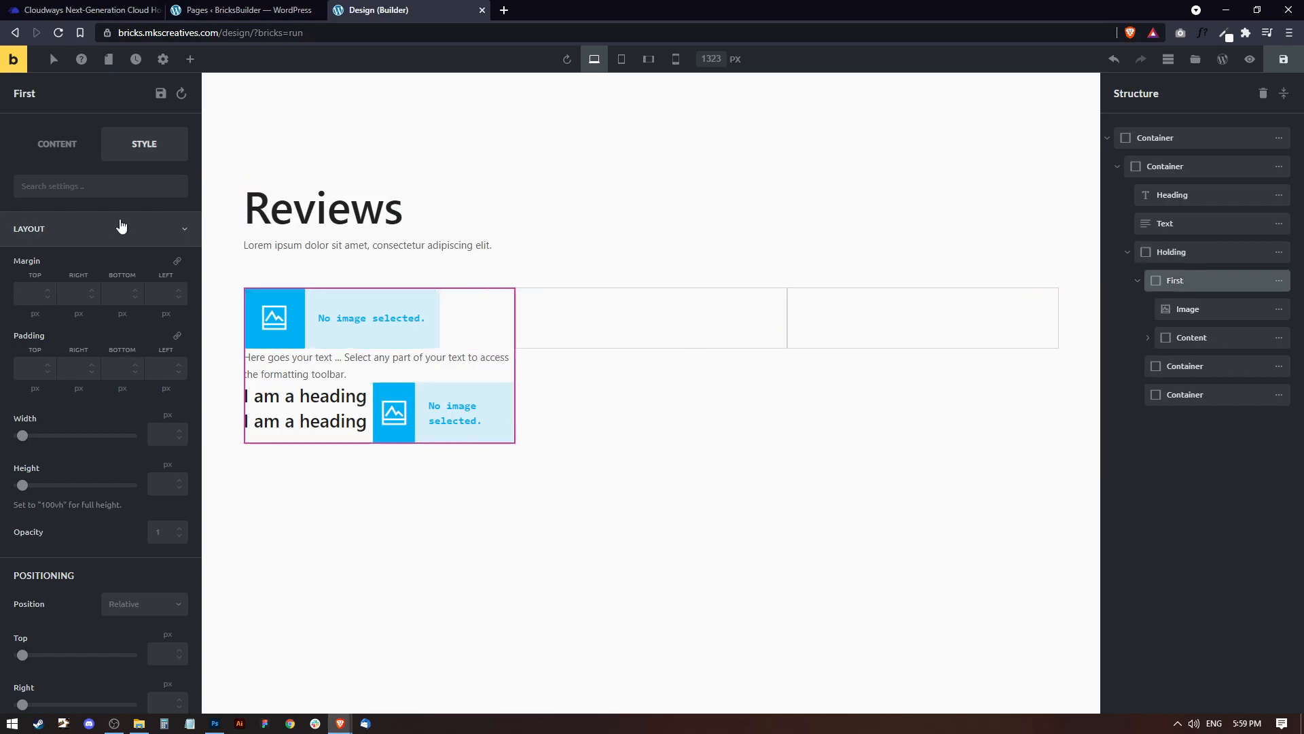
{"action": "left_click", "coordinate": [29, 291]}
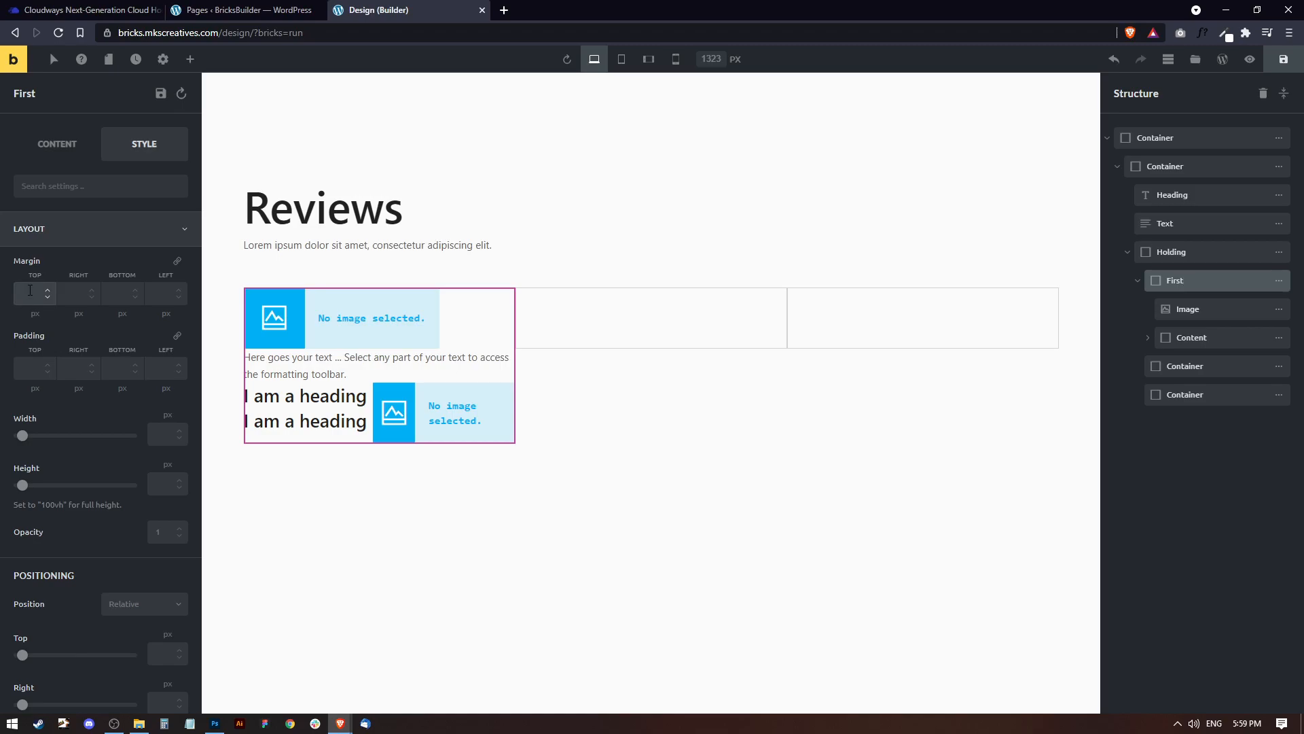
{"action": "type", "text": "15"}
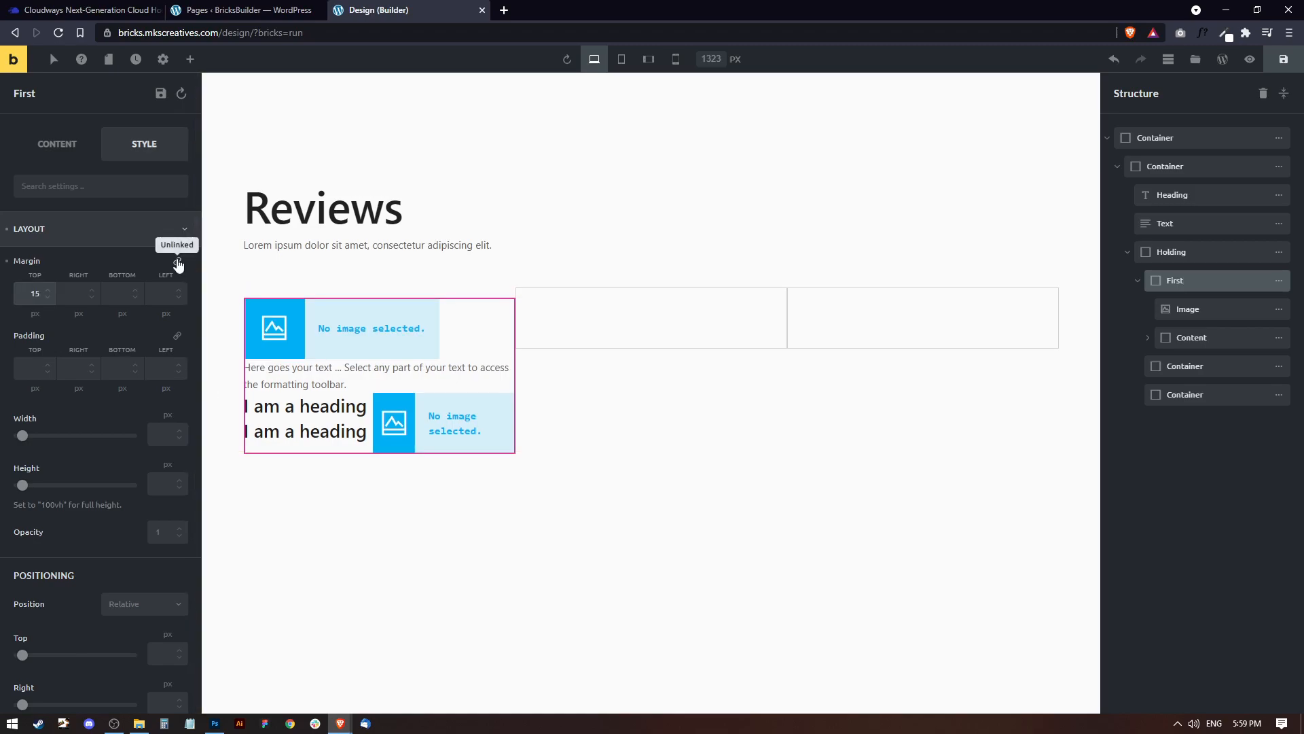
Set the First container's right and bottom margins to 15 px as well, leaving its left margin empty.
{"action": "left_click", "coordinate": [177, 261]}
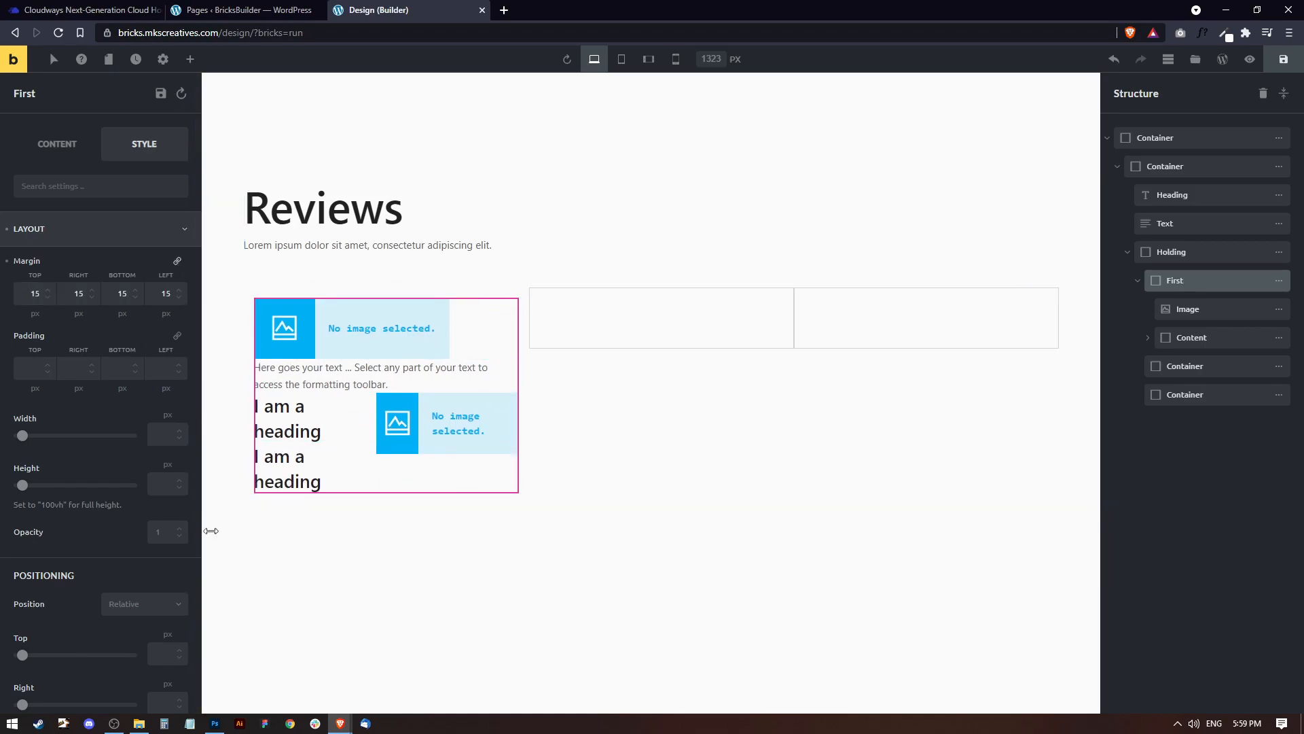
{"action": "left_click", "coordinate": [177, 263]}
{"action": "double_click", "coordinate": [175, 290]}
{"action": "key", "text": "BackSpace"}
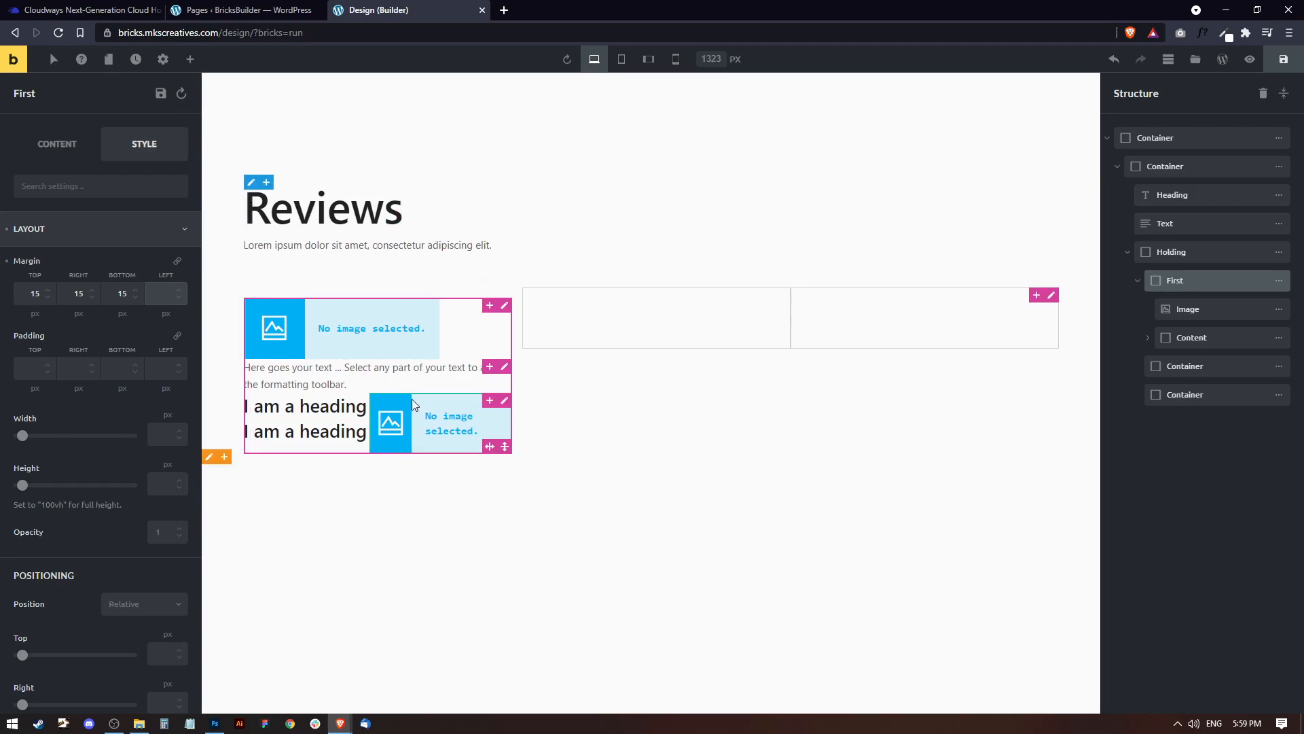
Search Unsplash for "face" photos for the image element at the start of the First container.
{"action": "left_click", "coordinate": [341, 339]}
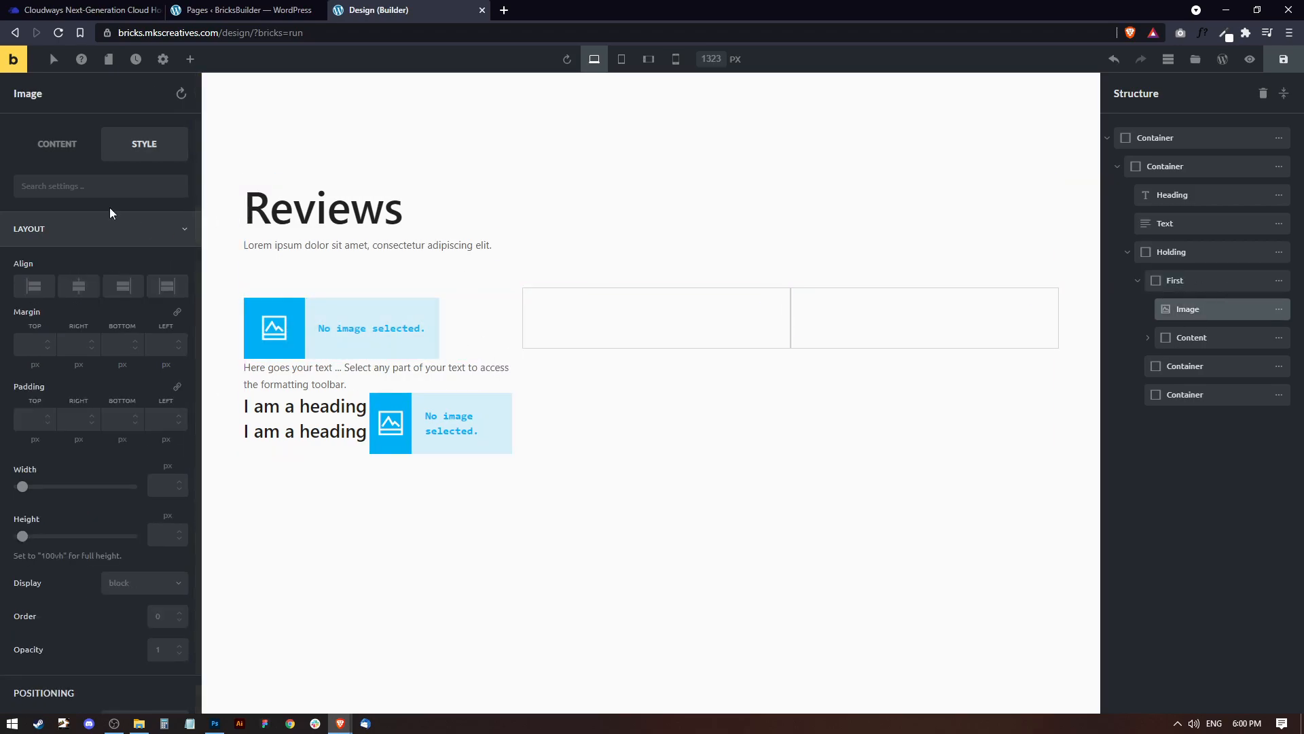
{"action": "left_click", "coordinate": [60, 151]}
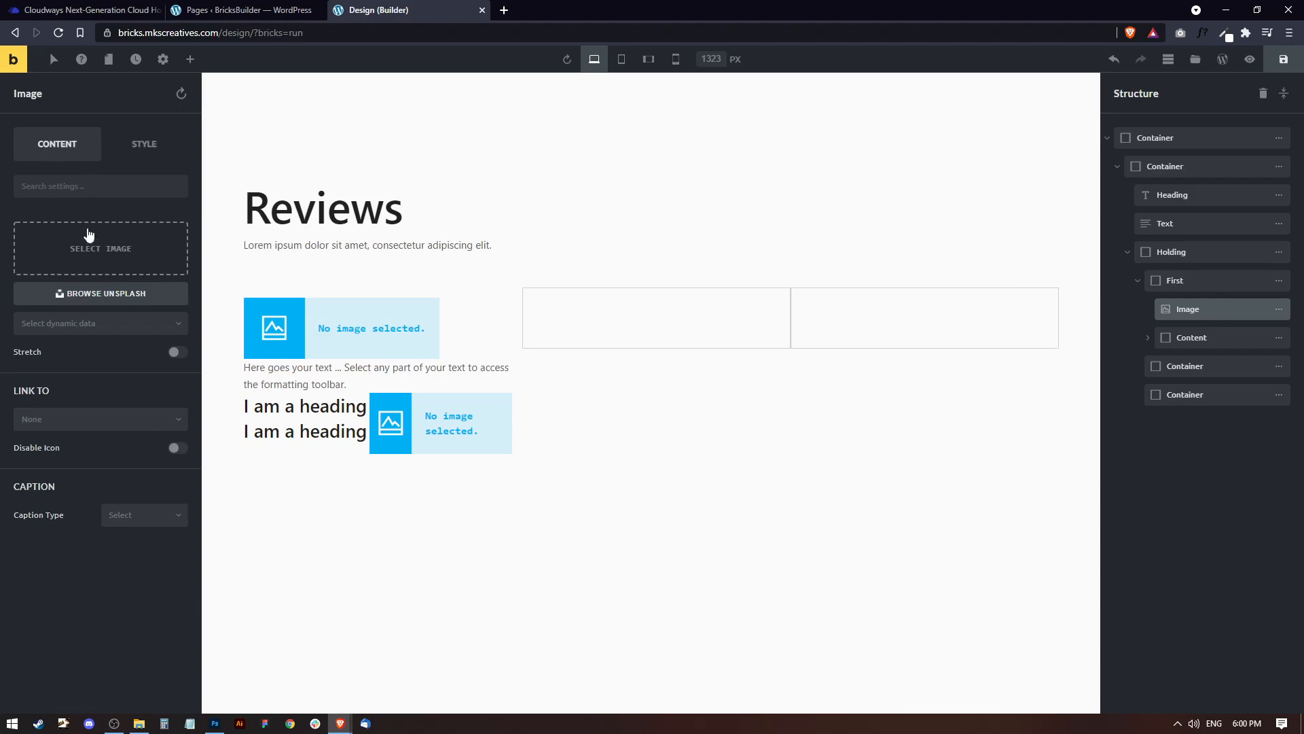
{"action": "left_click", "coordinate": [112, 293]}
{"action": "type", "text": "face"}
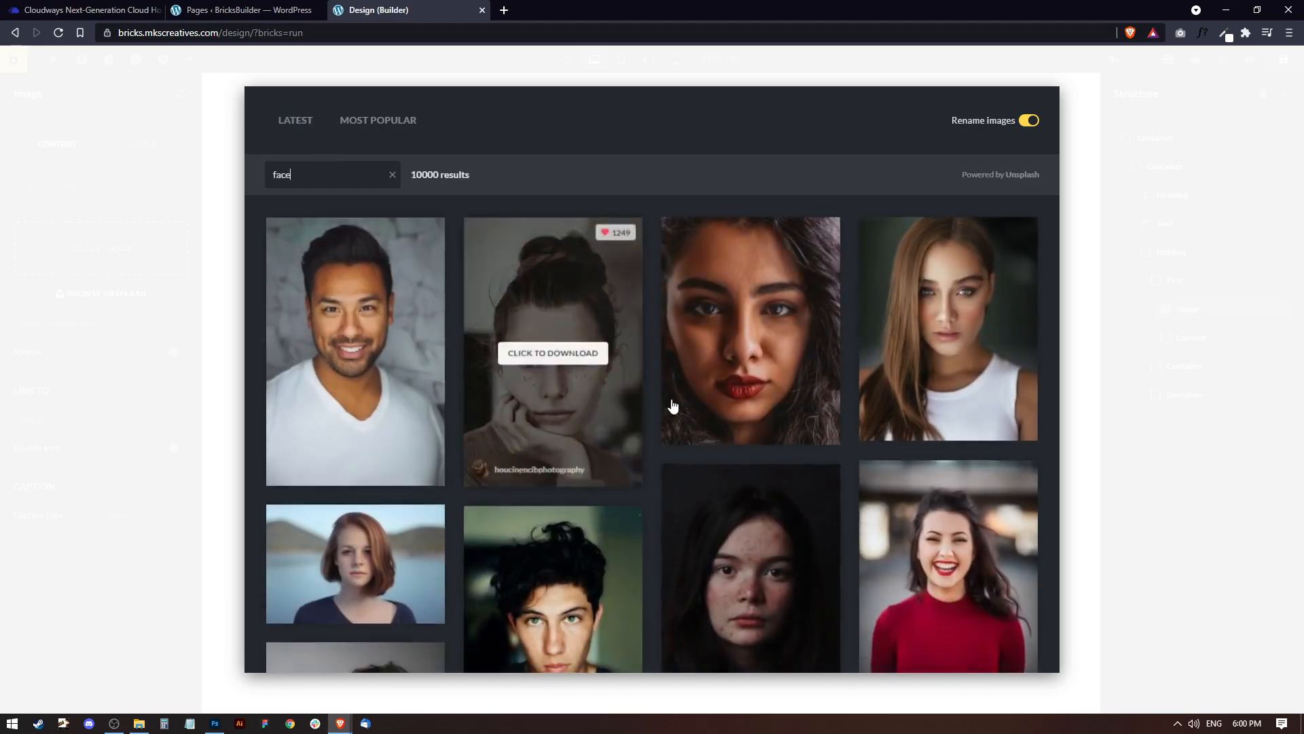
Download the portrait of the dark-haired woman in a denim jacket under the name photo-03 and close the Unsplash browser.
{"action": "scroll", "coordinate": [719, 375], "scroll_direction": "down", "scroll_amount": 8}
{"action": "scroll", "coordinate": [709, 399], "scroll_direction": "down", "scroll_amount": 3}
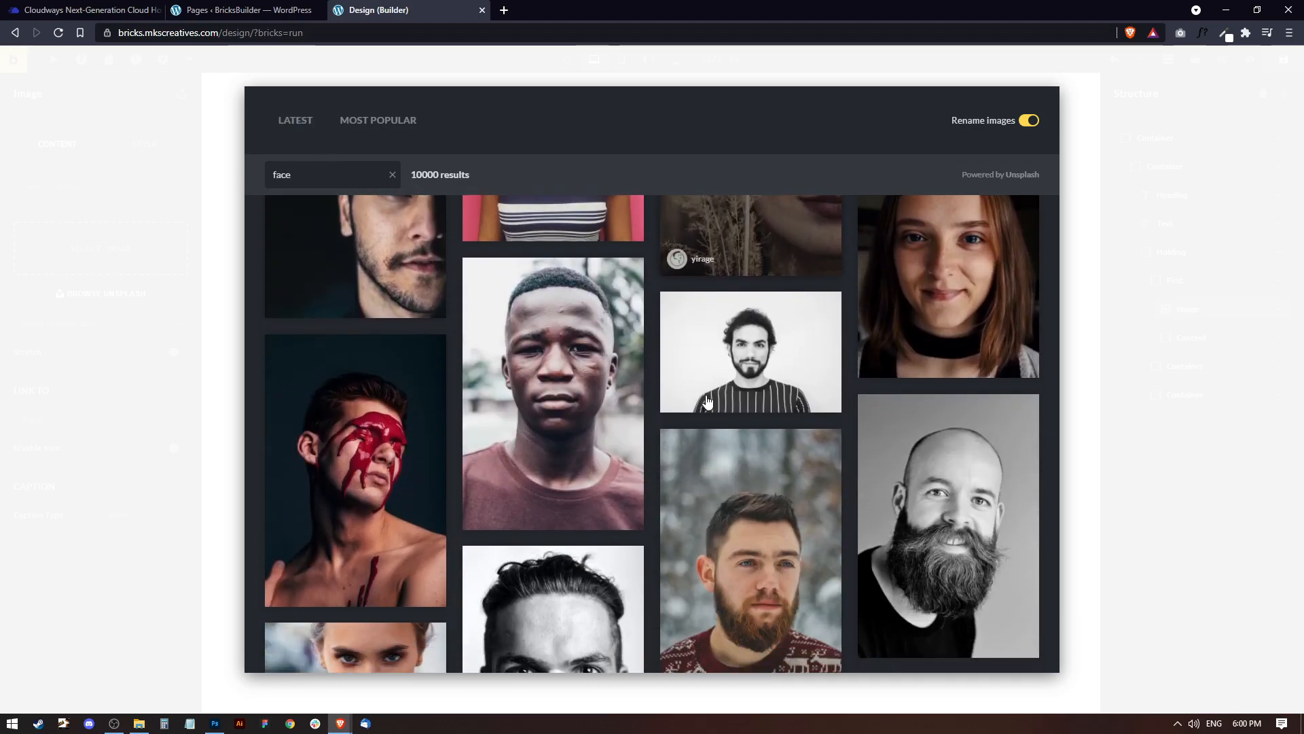
{"action": "scroll", "coordinate": [686, 401], "scroll_direction": "down", "scroll_amount": 5}
{"action": "scroll", "coordinate": [720, 403], "scroll_direction": "down", "scroll_amount": 3}
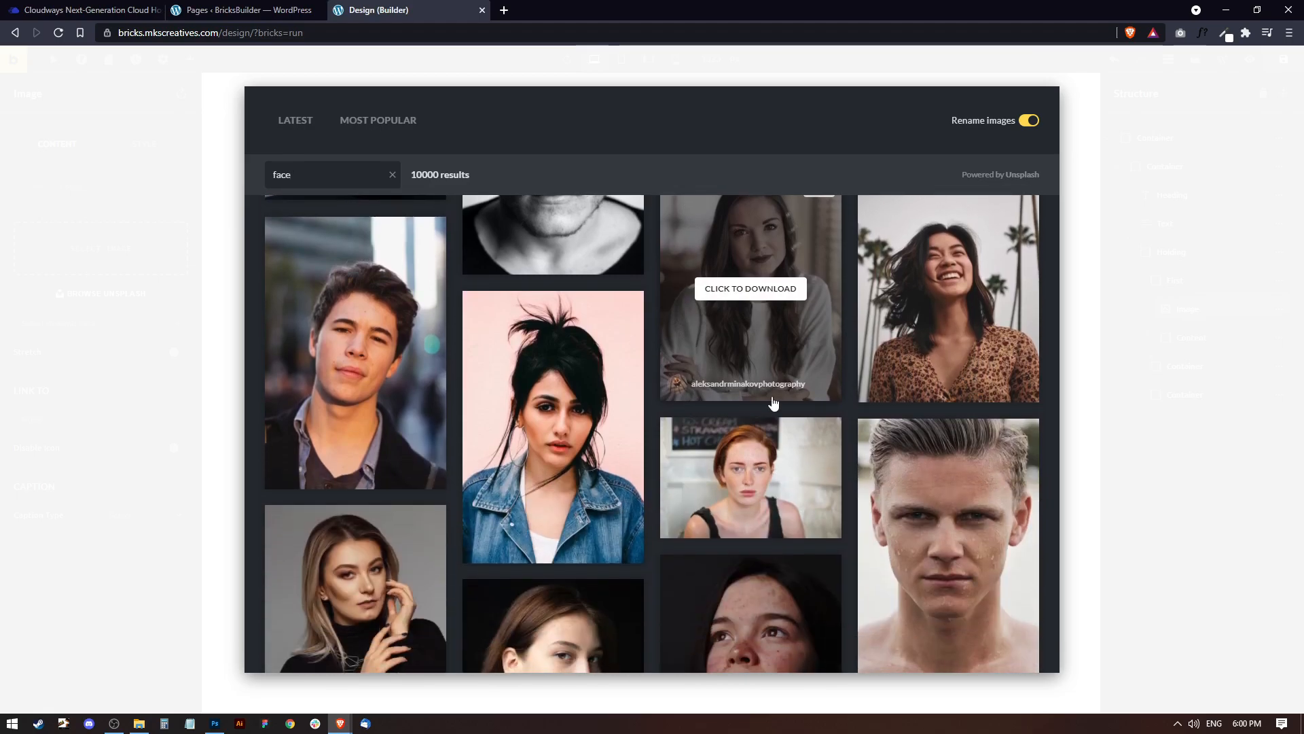
{"action": "scroll", "coordinate": [672, 404], "scroll_direction": "down", "scroll_amount": 2}
{"action": "left_click", "coordinate": [556, 292]}
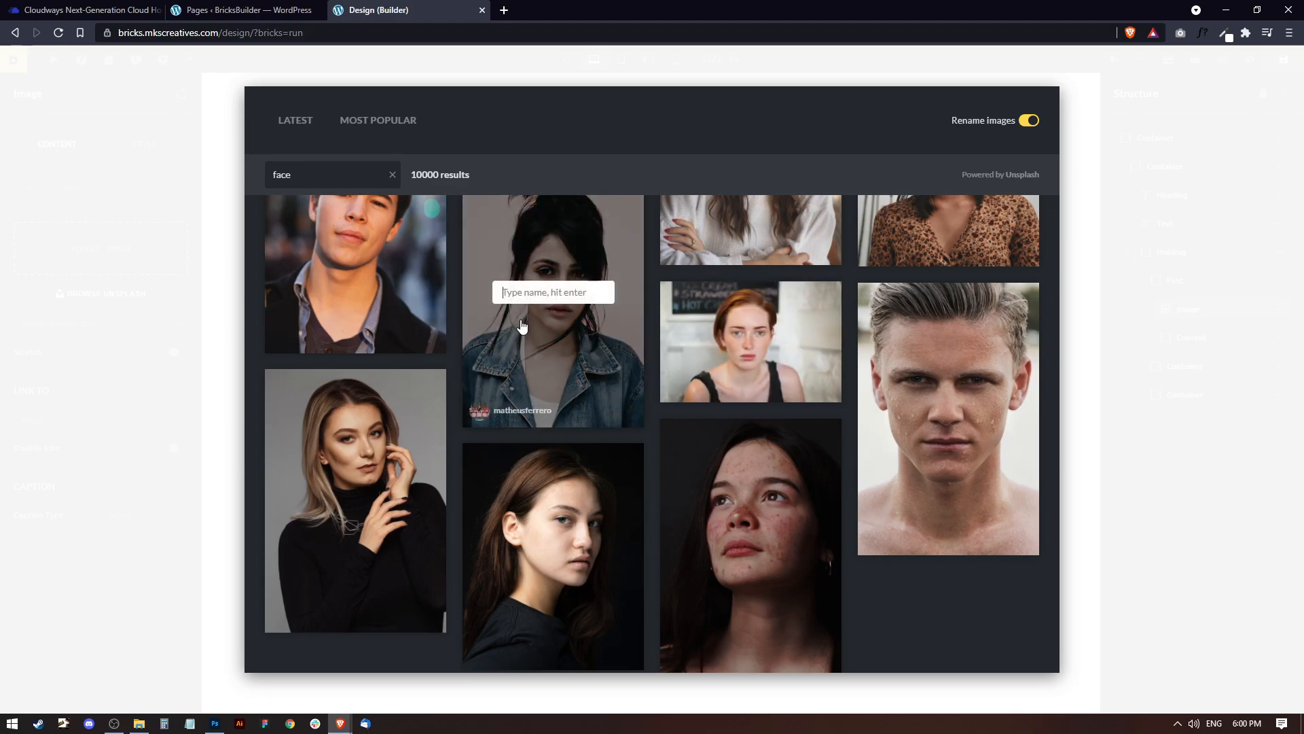
{"action": "type", "text": "photo-0"}
{"action": "key", "text": "Return"}
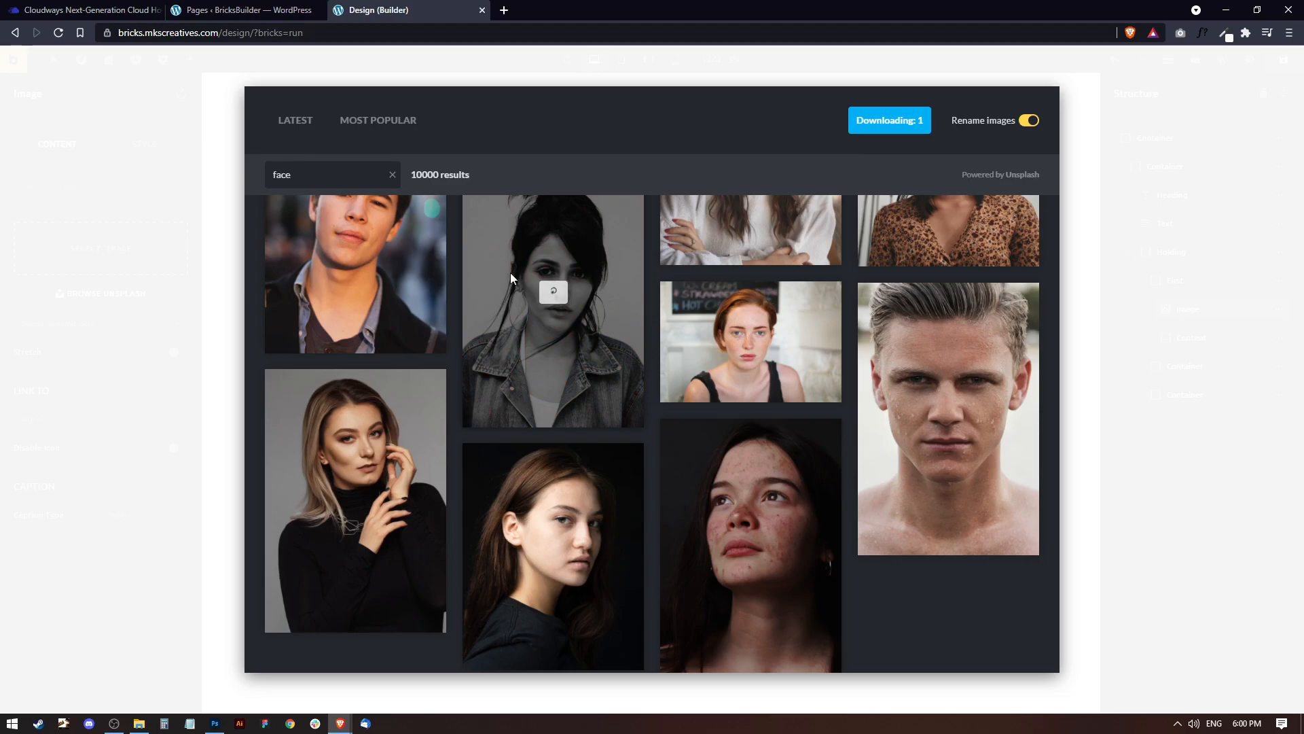
{"action": "scroll", "coordinate": [582, 292], "scroll_direction": "up", "scroll_amount": 2}
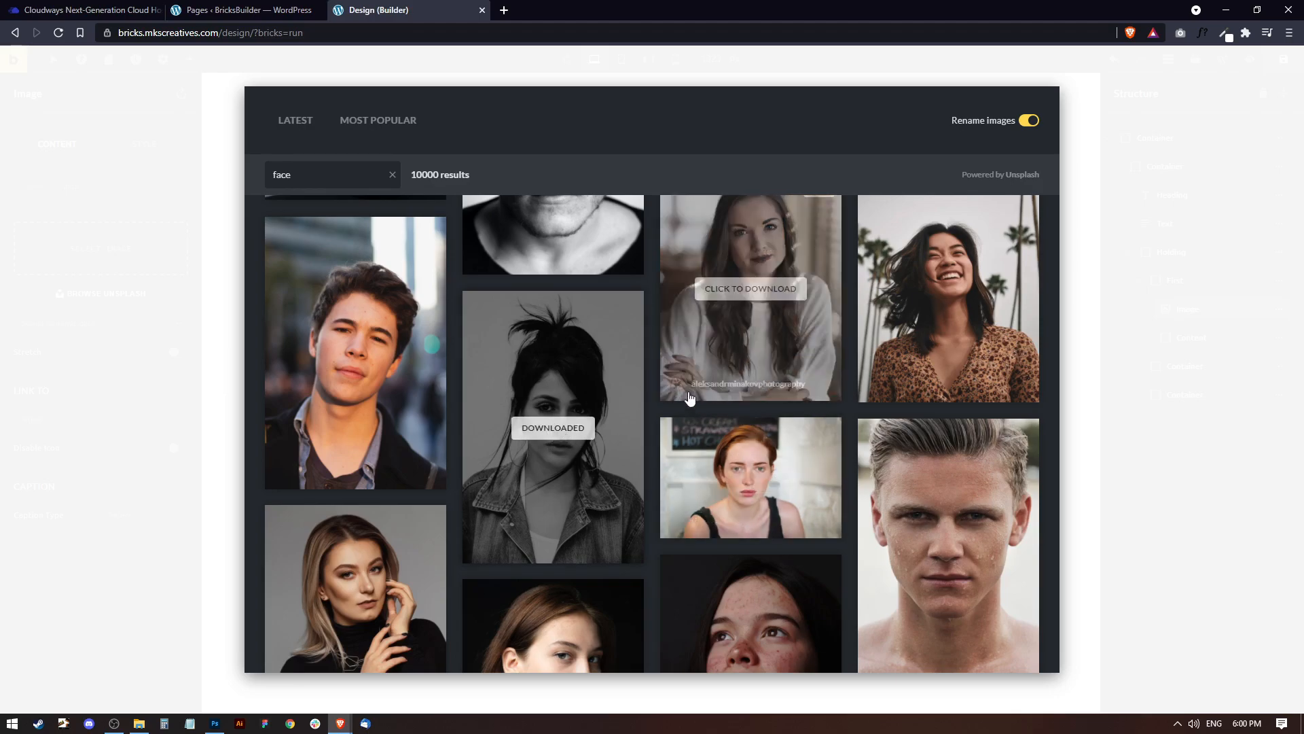
{"action": "left_click", "coordinate": [1076, 160]}
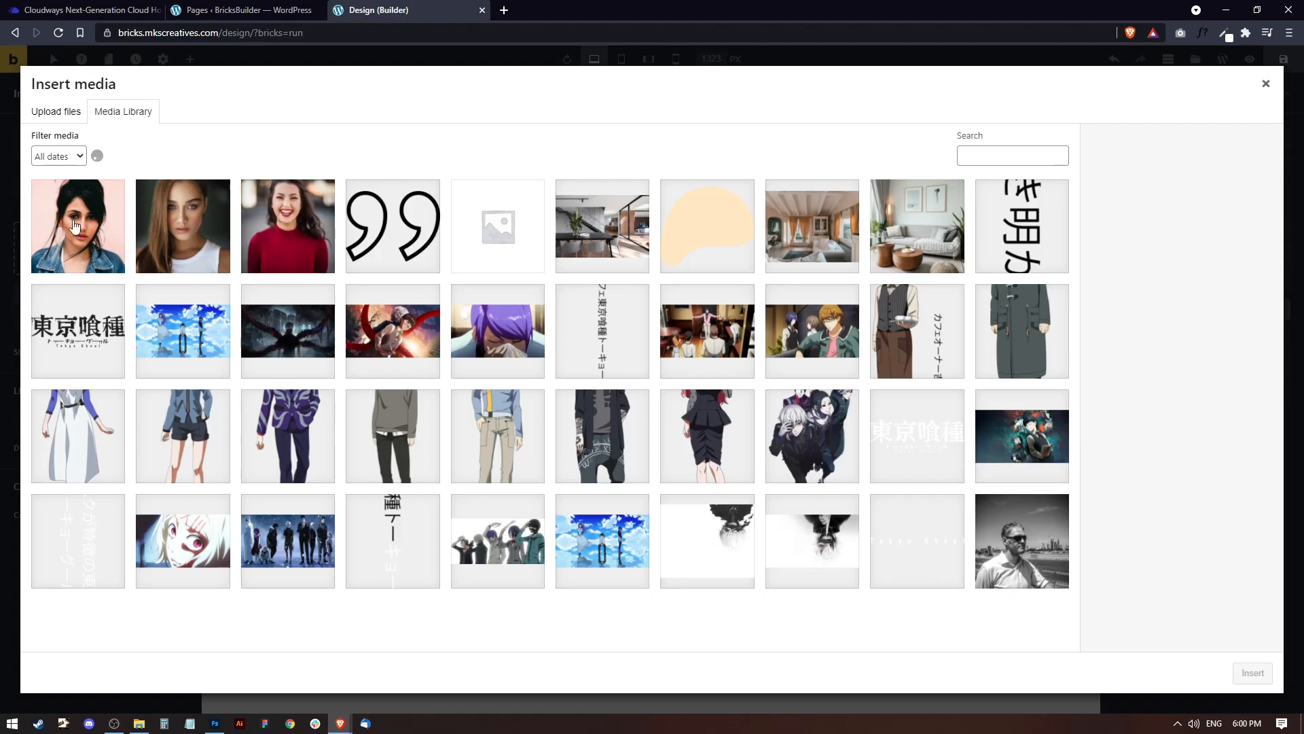
Insert photo-03 from the media library into the First container's image element.
{"action": "left_click", "coordinate": [81, 236]}
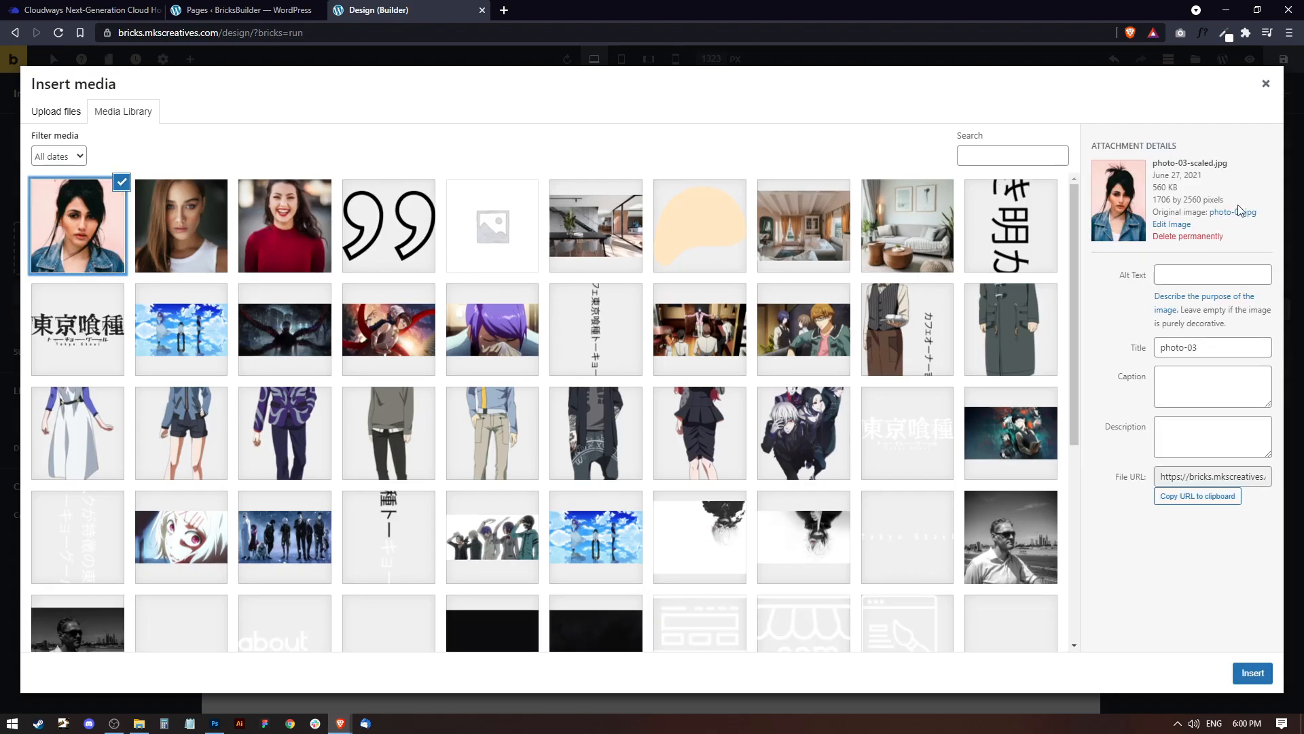
{"action": "mouse_move", "coordinate": [1179, 189]}
{"action": "left_mouse_down"}
{"action": "mouse_move", "coordinate": [1152, 164]}
{"action": "mouse_move", "coordinate": [1154, 190]}
{"action": "left_mouse_up"}
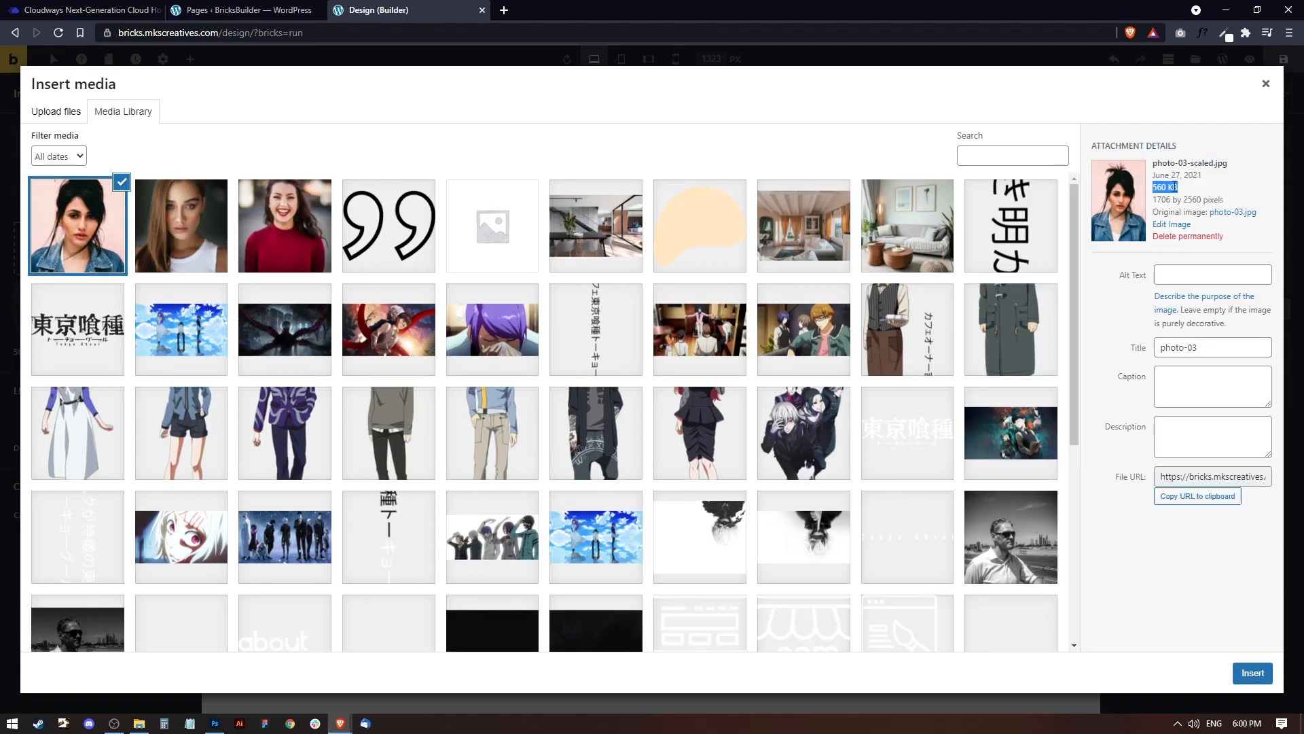
{"action": "left_click", "coordinate": [1254, 673]}
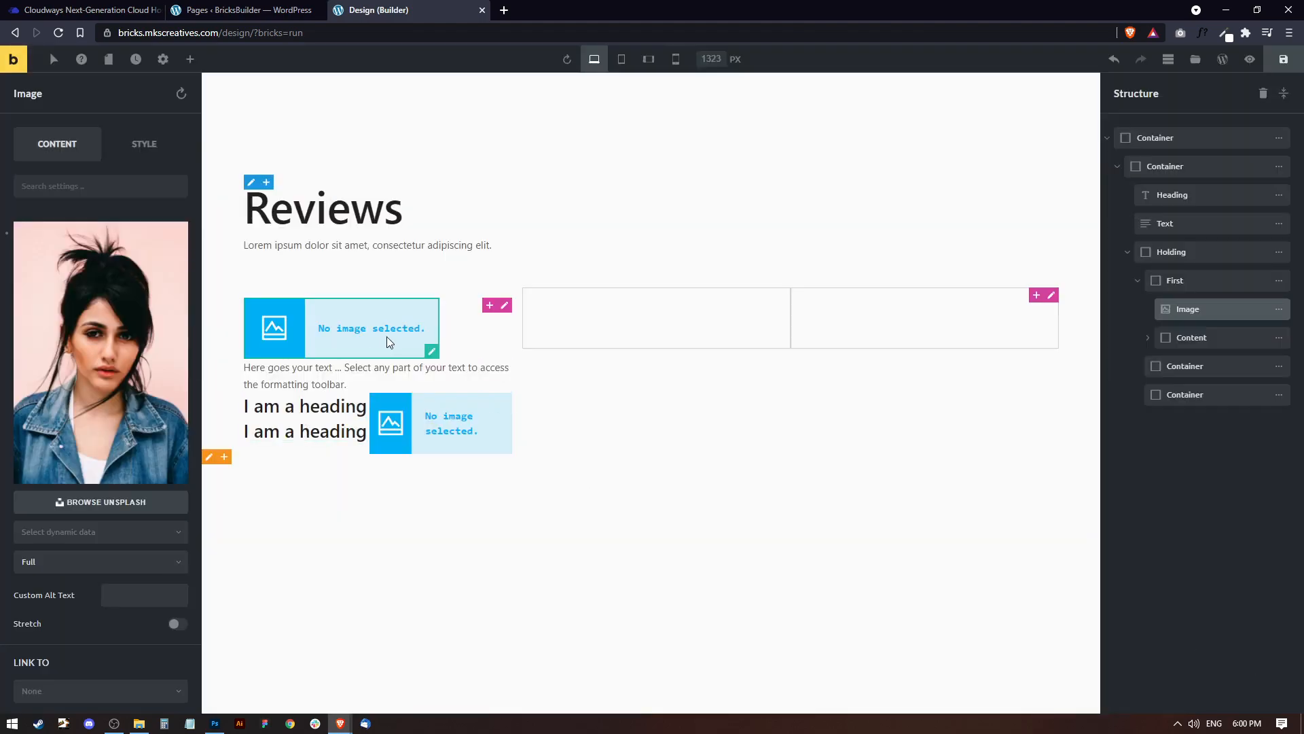
Set the portrait's image size to Thumbnail (150x150).
{"action": "scroll", "coordinate": [404, 456], "scroll_direction": "down", "scroll_amount": 3}
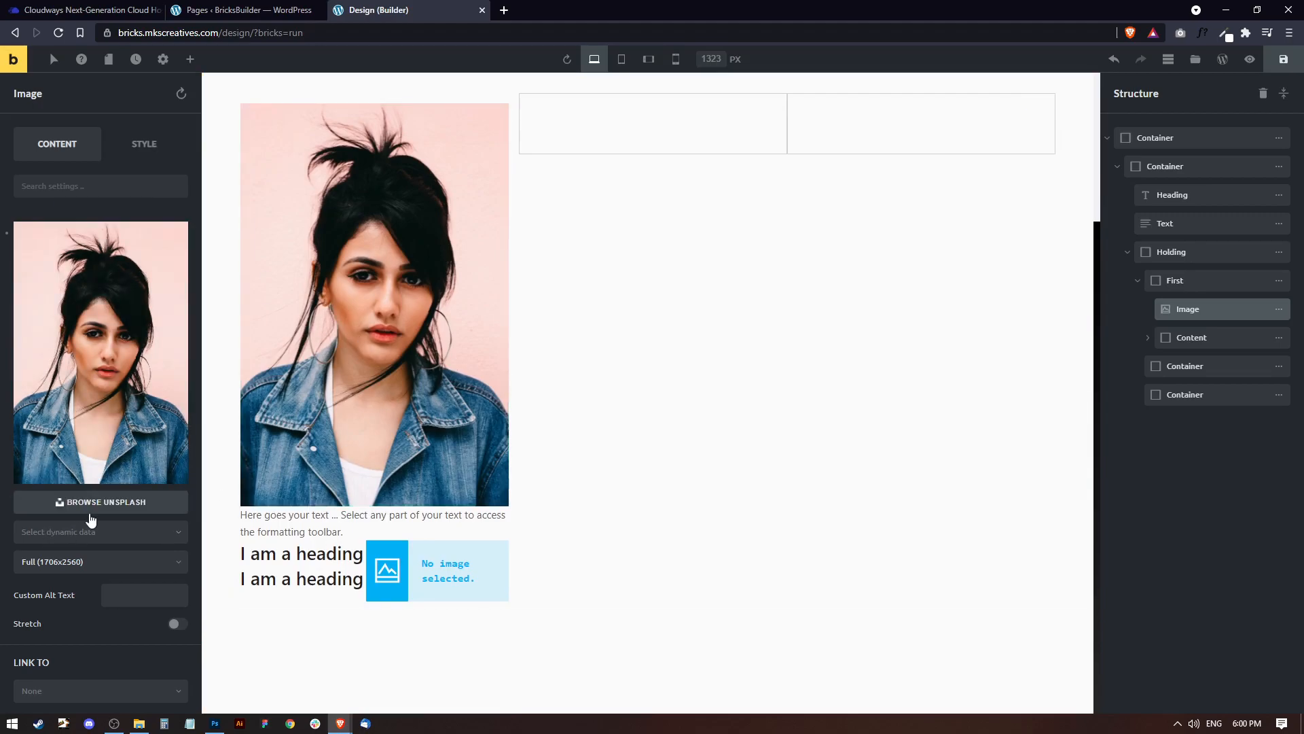
{"action": "left_click", "coordinate": [66, 570]}
{"action": "scroll", "coordinate": [75, 598], "scroll_direction": "down", "scroll_amount": 3}
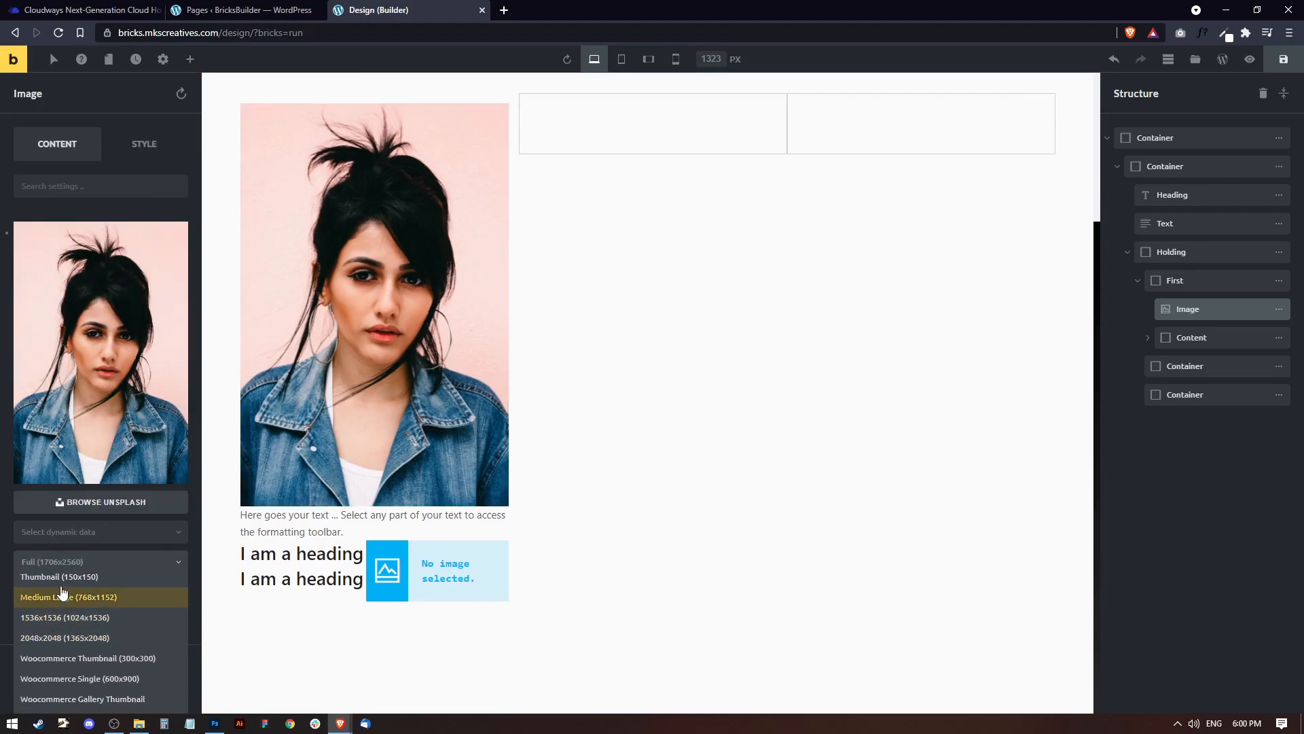
{"action": "left_click", "coordinate": [80, 583]}
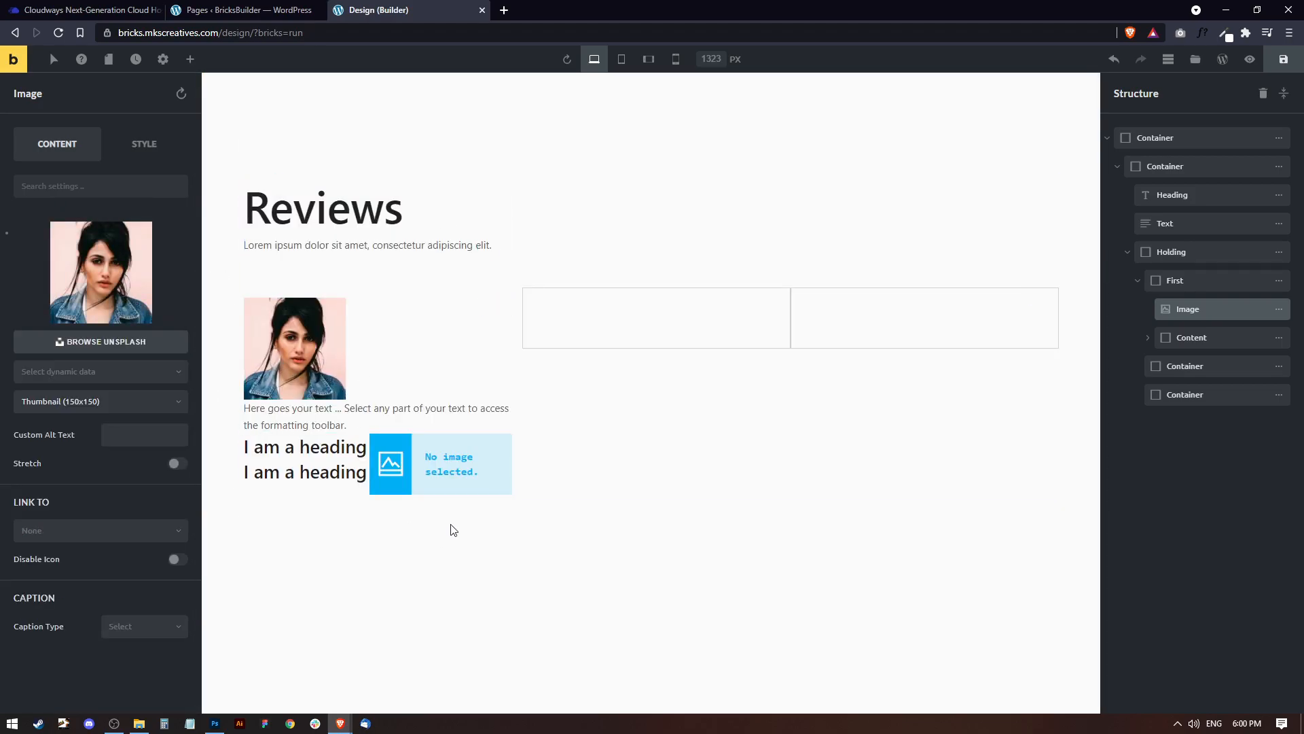
Set the portrait image's width to 120 px.
{"action": "left_click", "coordinate": [150, 150]}
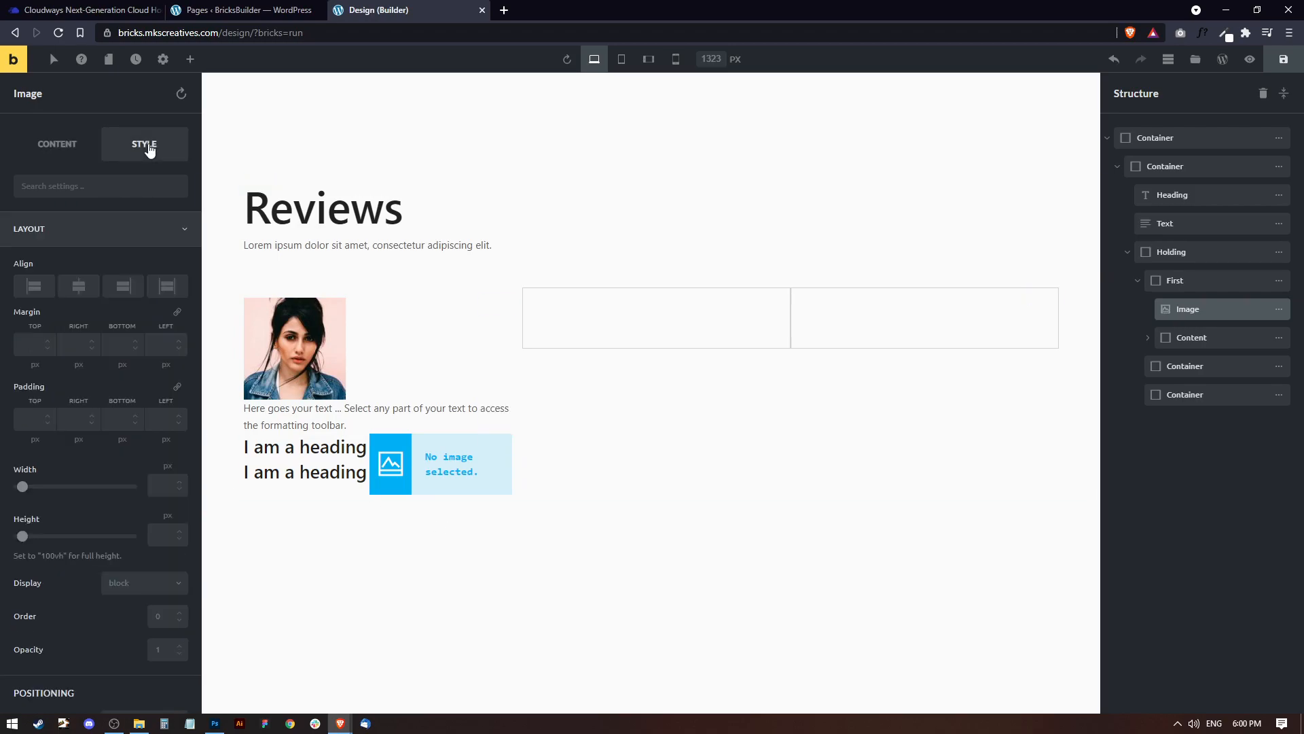
{"action": "scroll", "coordinate": [84, 443], "scroll_direction": "down", "scroll_amount": 5}
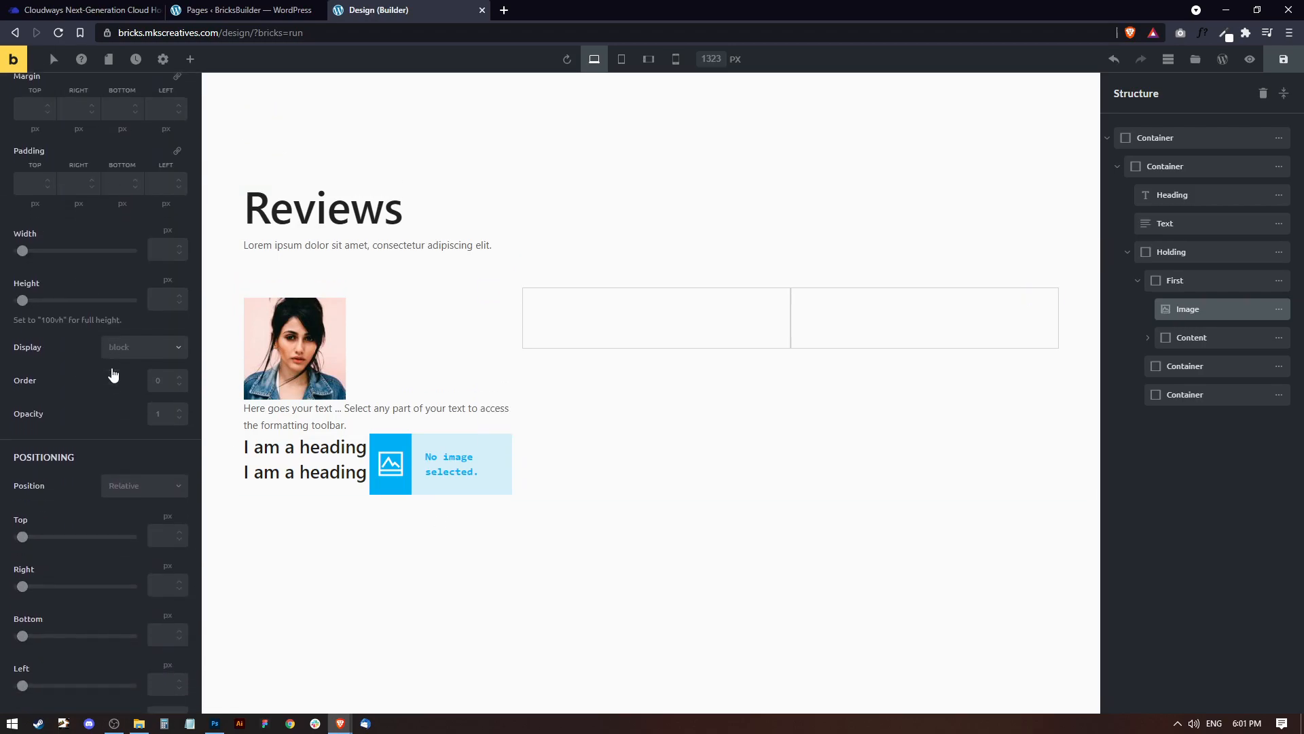
{"action": "scroll", "coordinate": [84, 431], "scroll_direction": "down", "scroll_amount": 2}
{"action": "scroll", "coordinate": [129, 377], "scroll_direction": "up", "scroll_amount": 3}
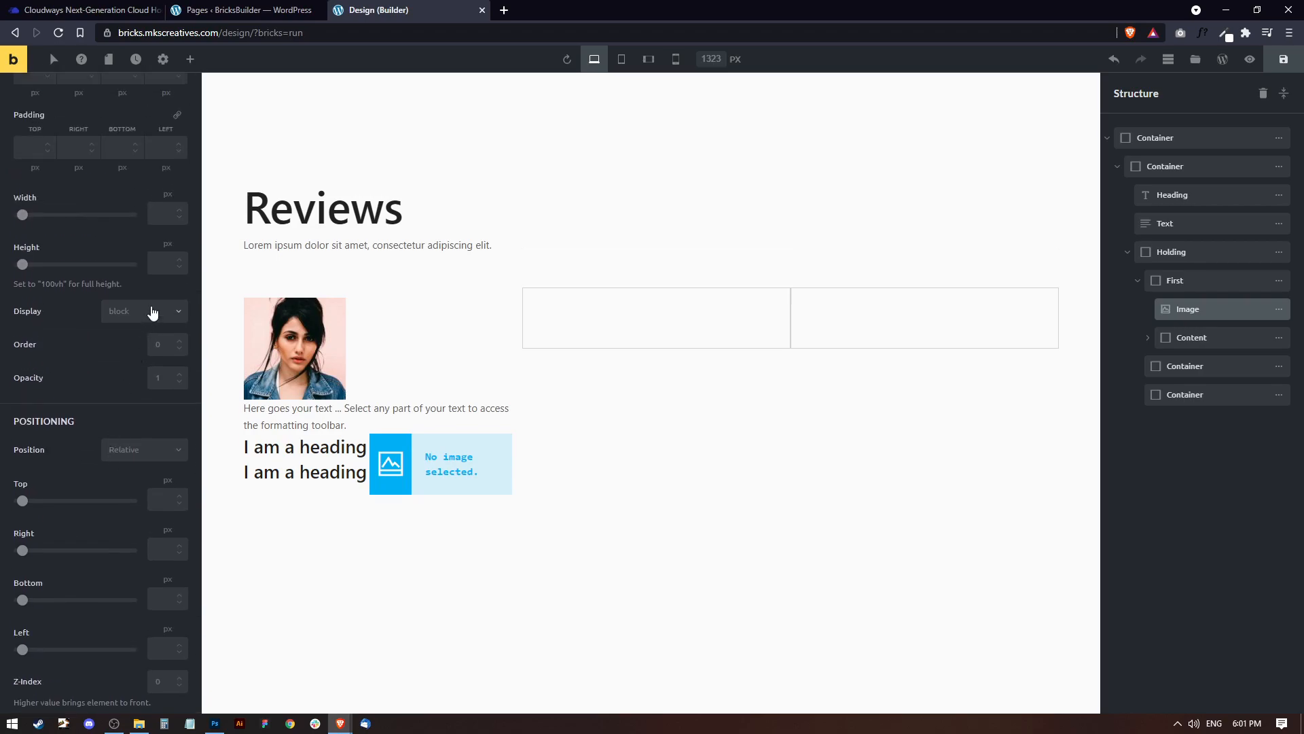
{"action": "left_click", "coordinate": [170, 212]}
{"action": "type", "text": "100"}
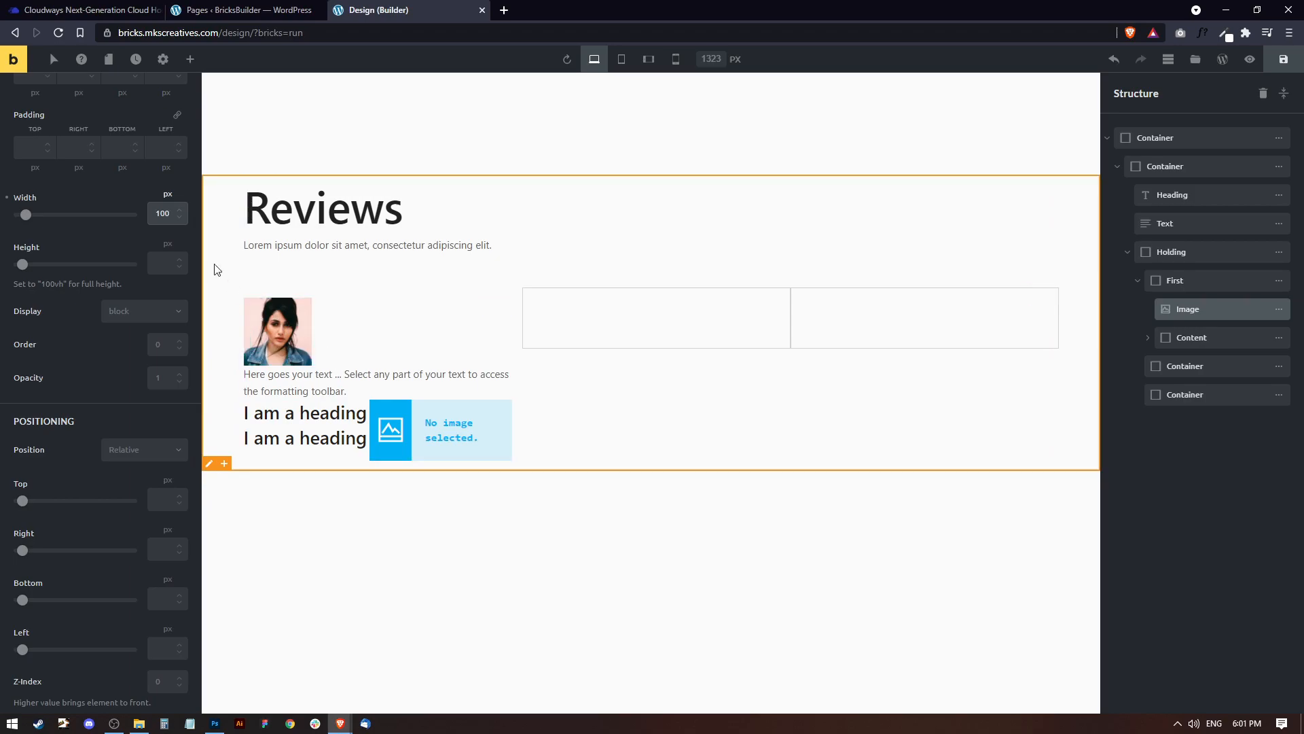
{"action": "double_click", "coordinate": [163, 212]}
{"action": "type", "text": "120"}
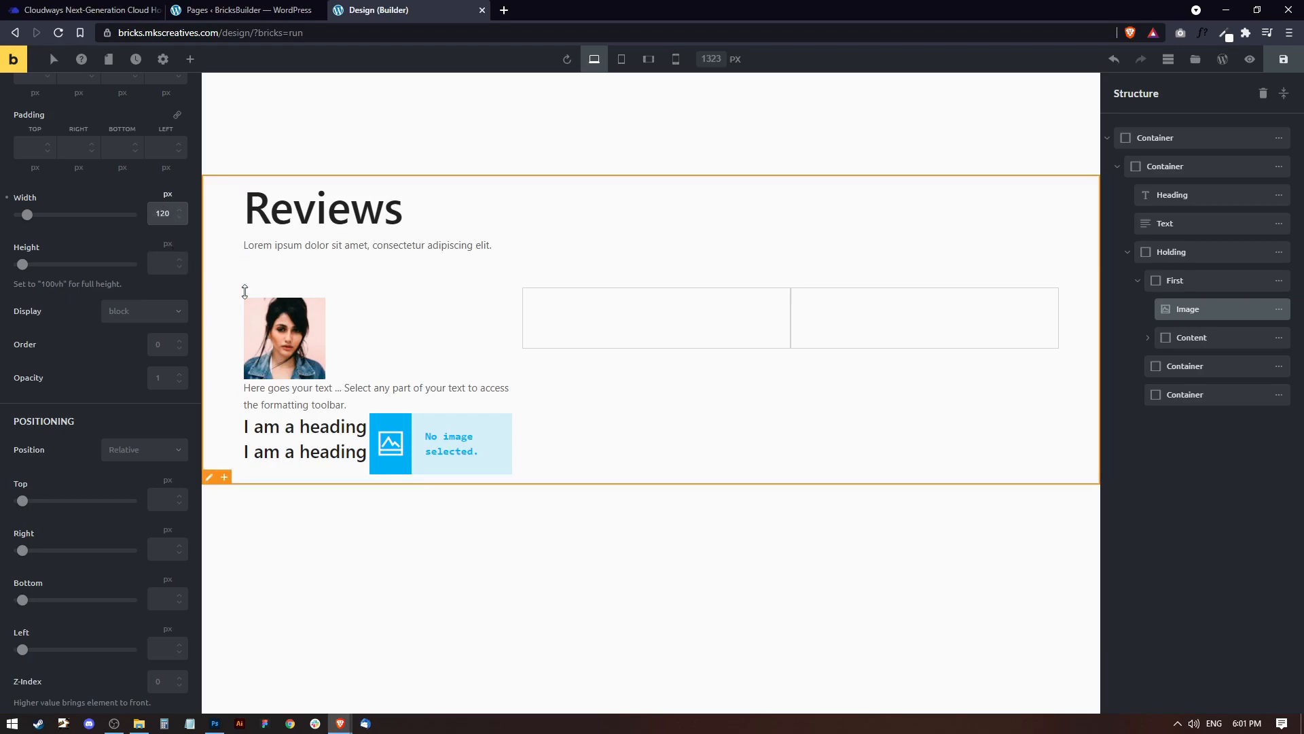
Give the portrait image a solid border 5 px wide on all four sides.
{"action": "scroll", "coordinate": [88, 345], "scroll_direction": "down", "scroll_amount": 5}
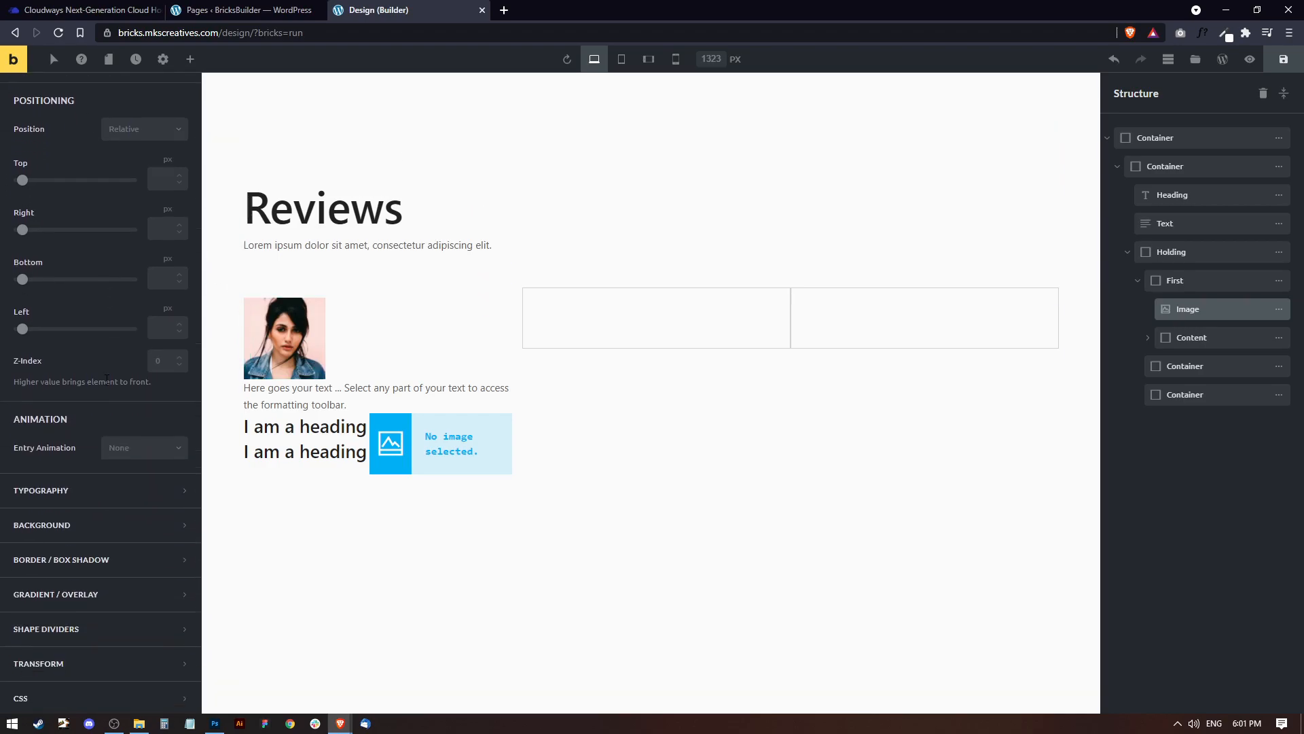
{"action": "left_click", "coordinate": [99, 563]}
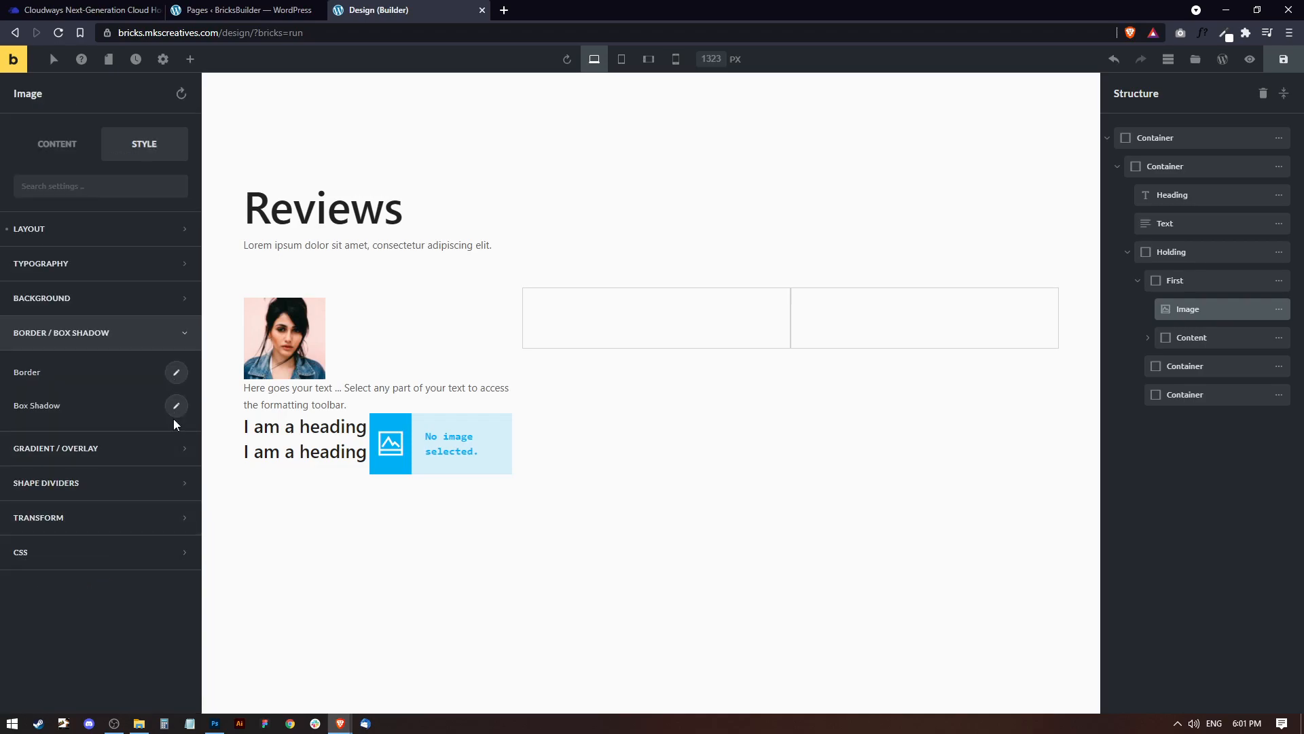
{"action": "left_click", "coordinate": [177, 372]}
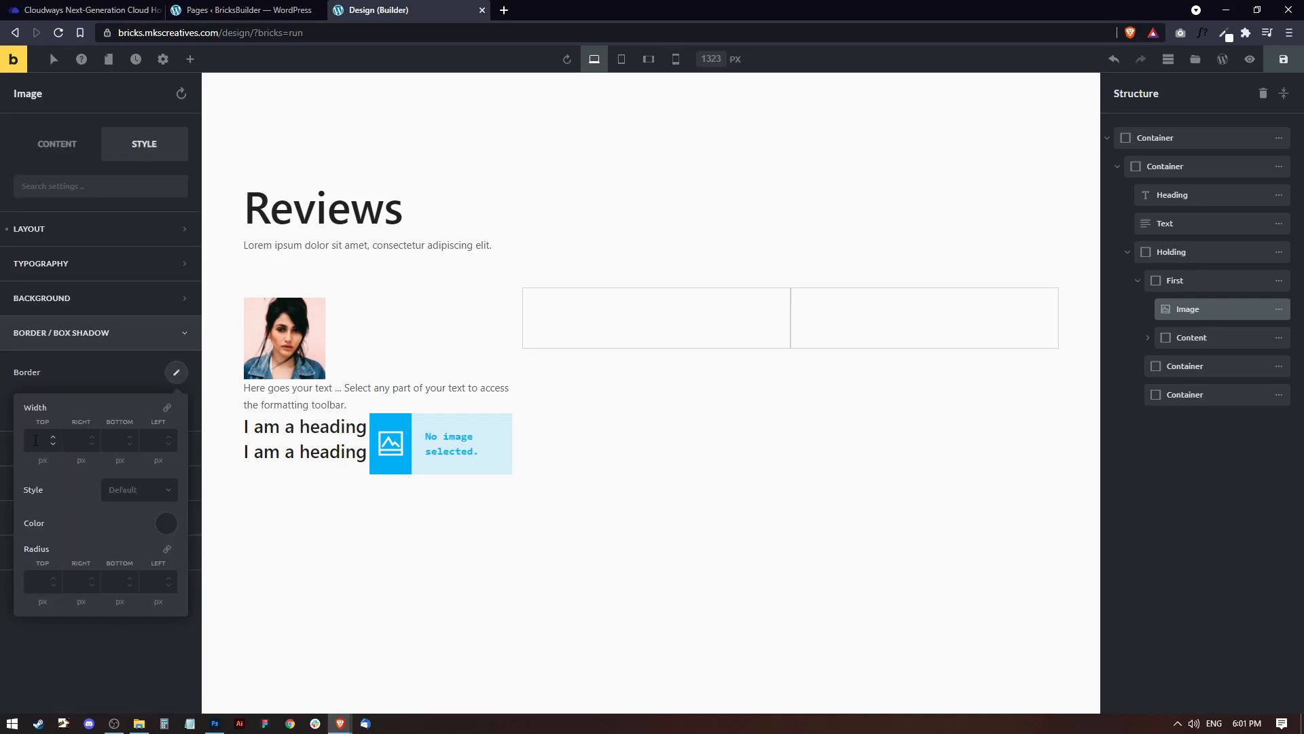
{"action": "left_click", "coordinate": [166, 408]}
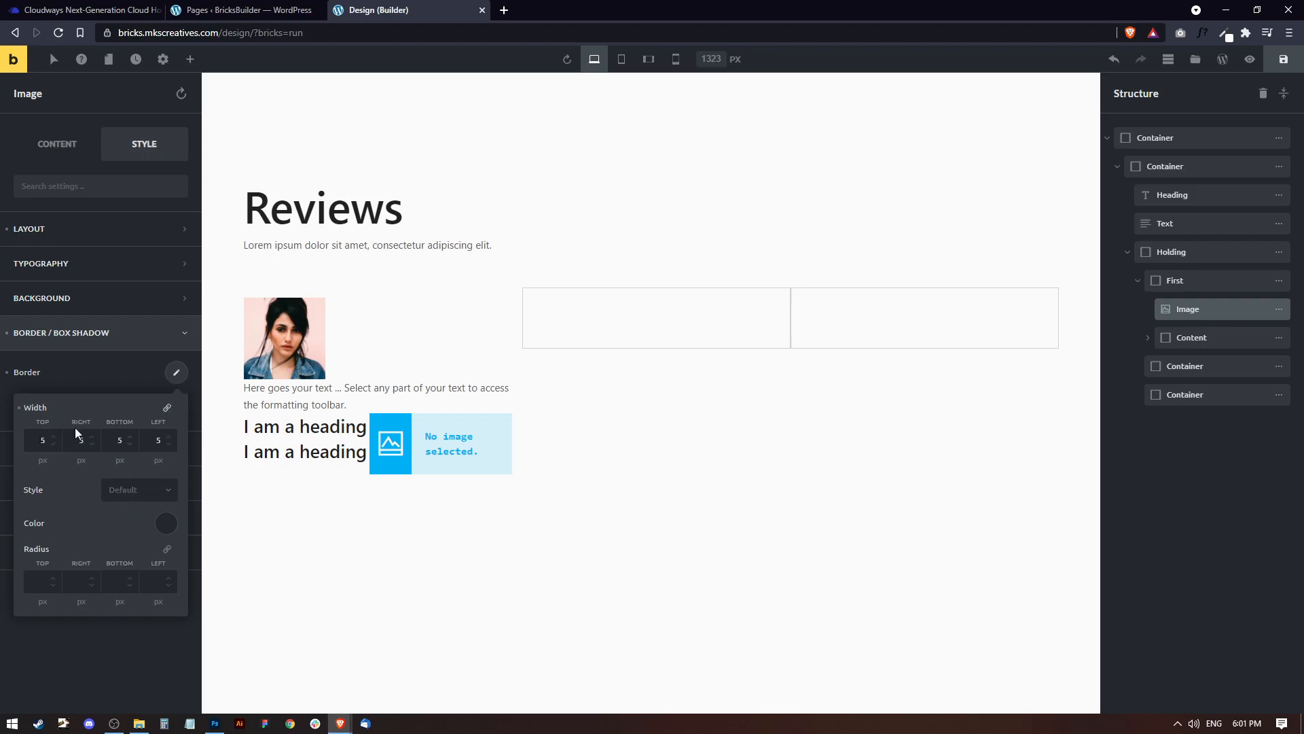
{"action": "left_click", "coordinate": [136, 490]}
{"action": "left_click", "coordinate": [122, 555]}
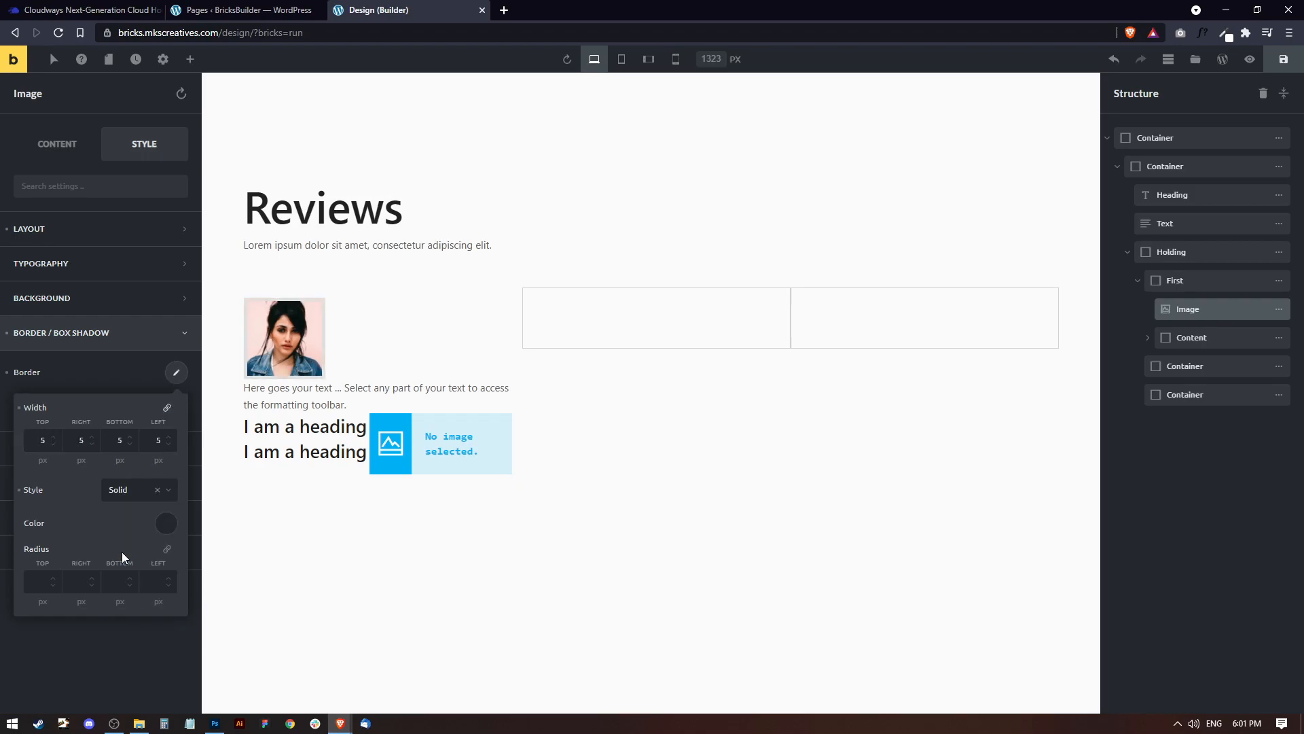
Colour the portrait's border white (#ffffff) and save the page.
{"action": "left_click", "coordinate": [167, 524]}
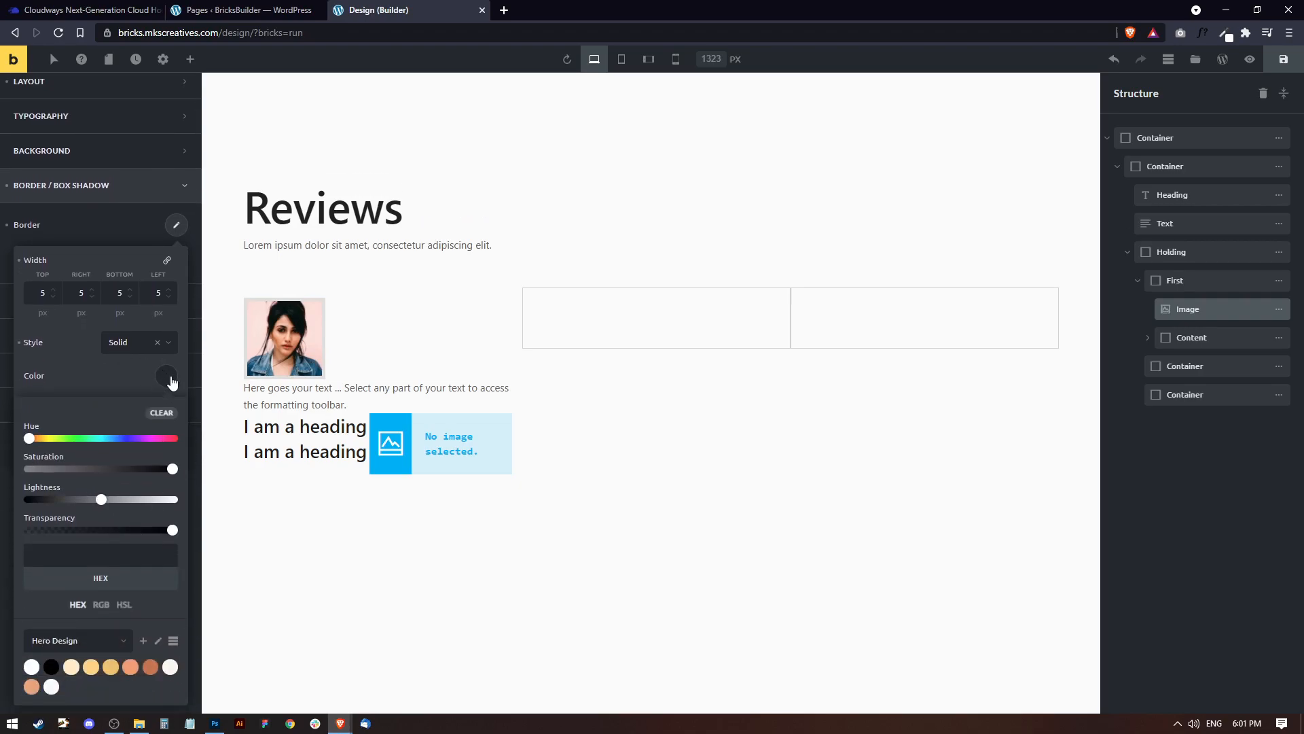
{"action": "left_click", "coordinate": [31, 667]}
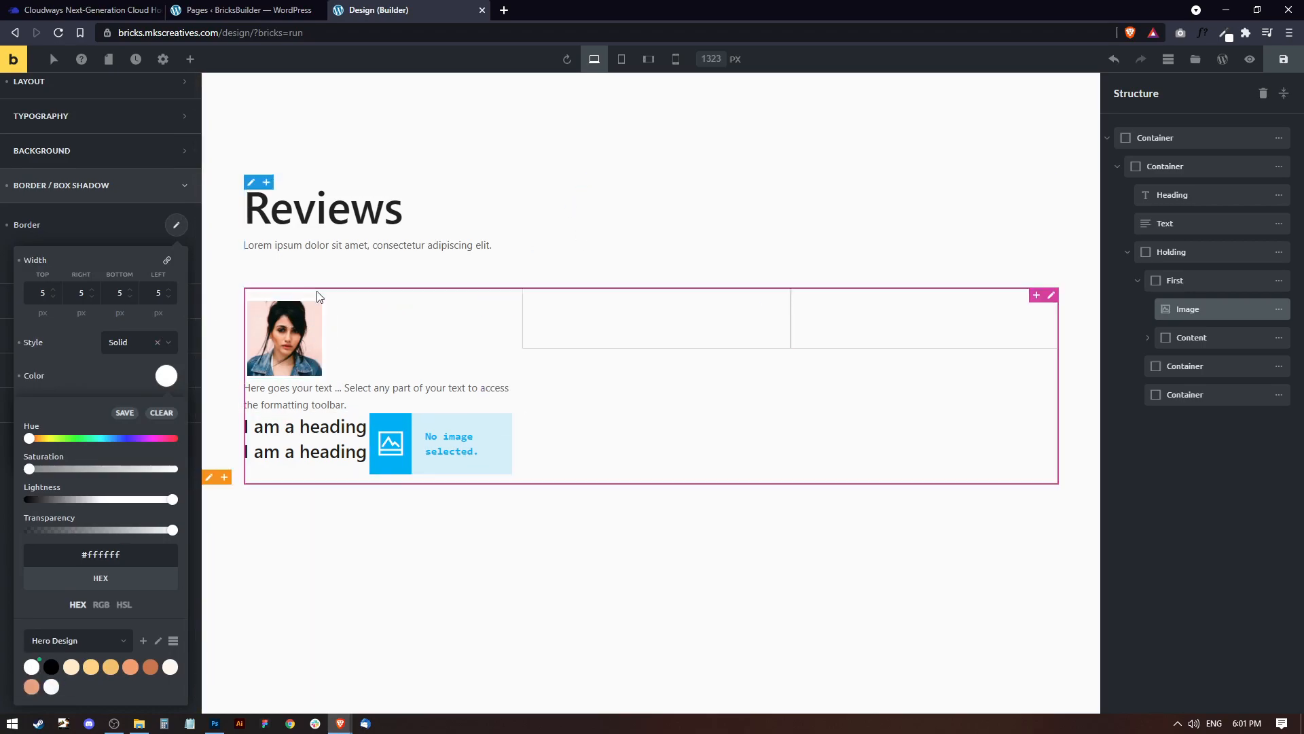
{"action": "key", "text": "ctrl+s"}
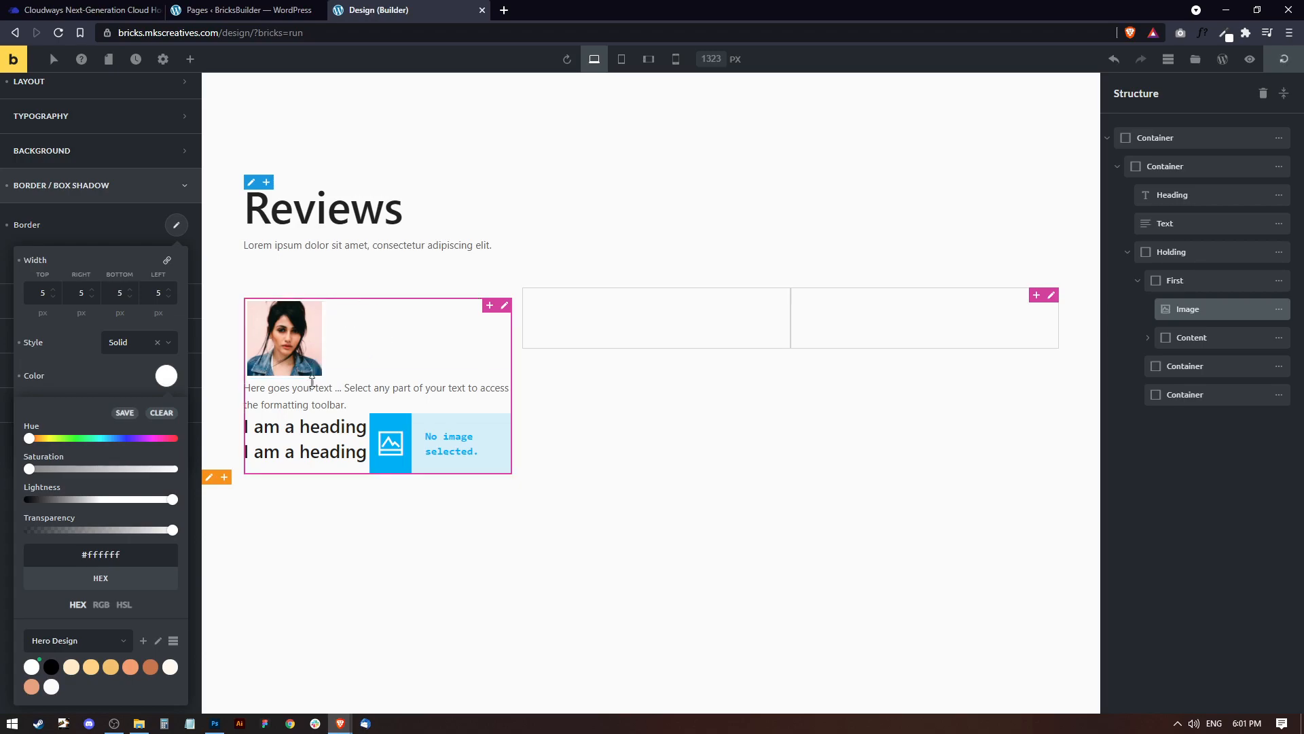
Round the portrait into a circle with a border radius of 100% on all corners.
{"action": "left_click", "coordinate": [116, 377]}
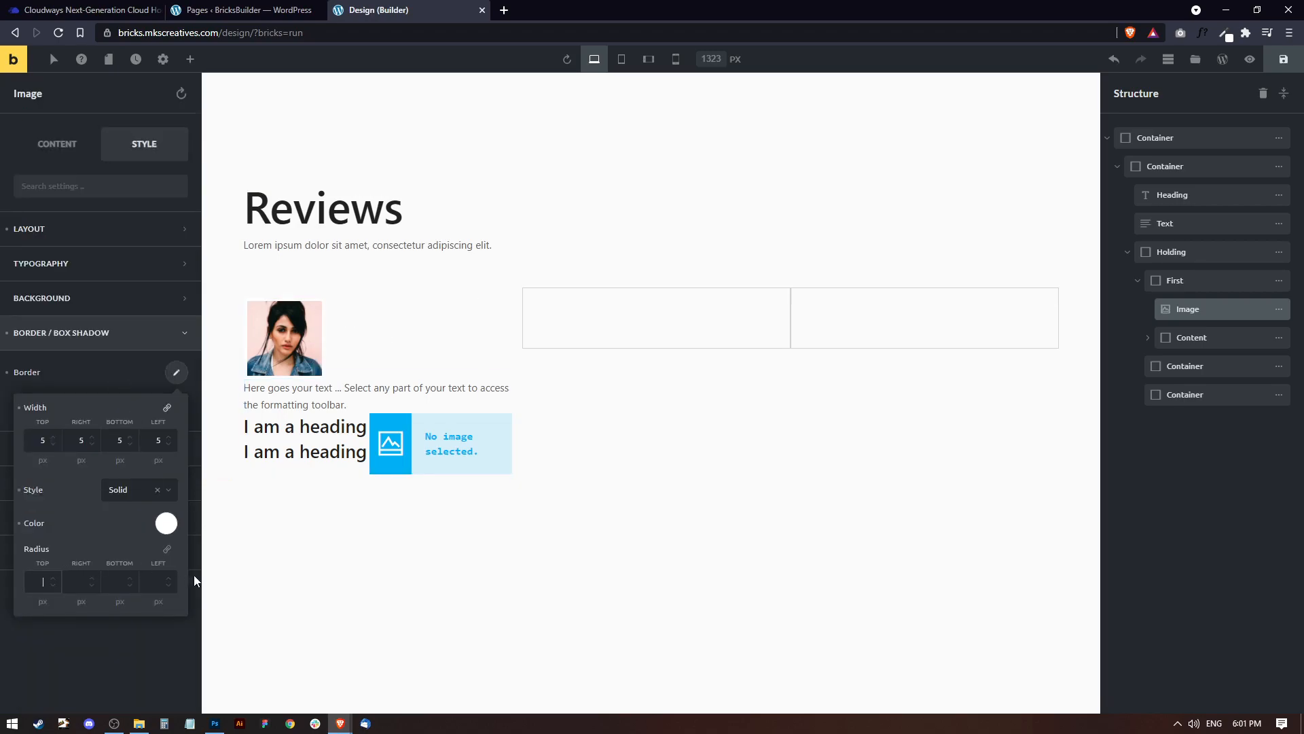
{"action": "left_click", "coordinate": [167, 549]}
{"action": "type", "text": "00"}
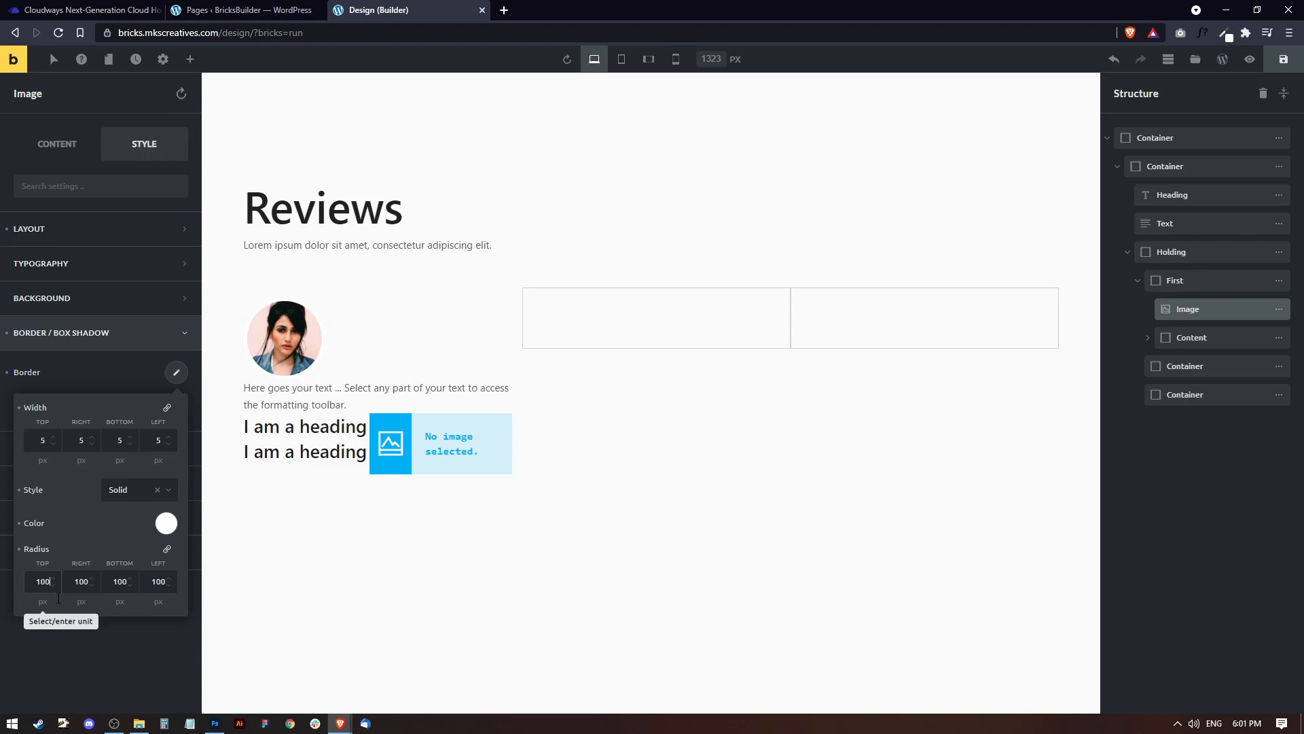
{"action": "left_click", "coordinate": [42, 601]}
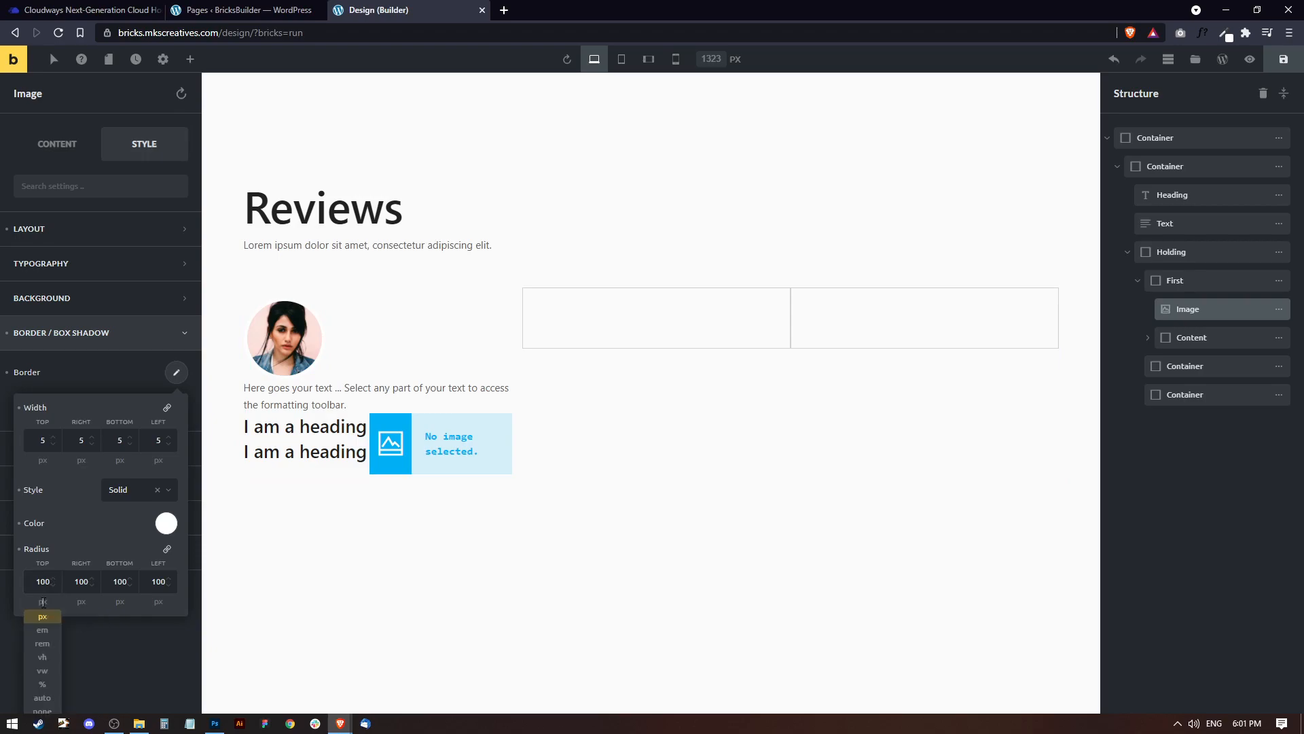
{"action": "left_click", "coordinate": [42, 683]}
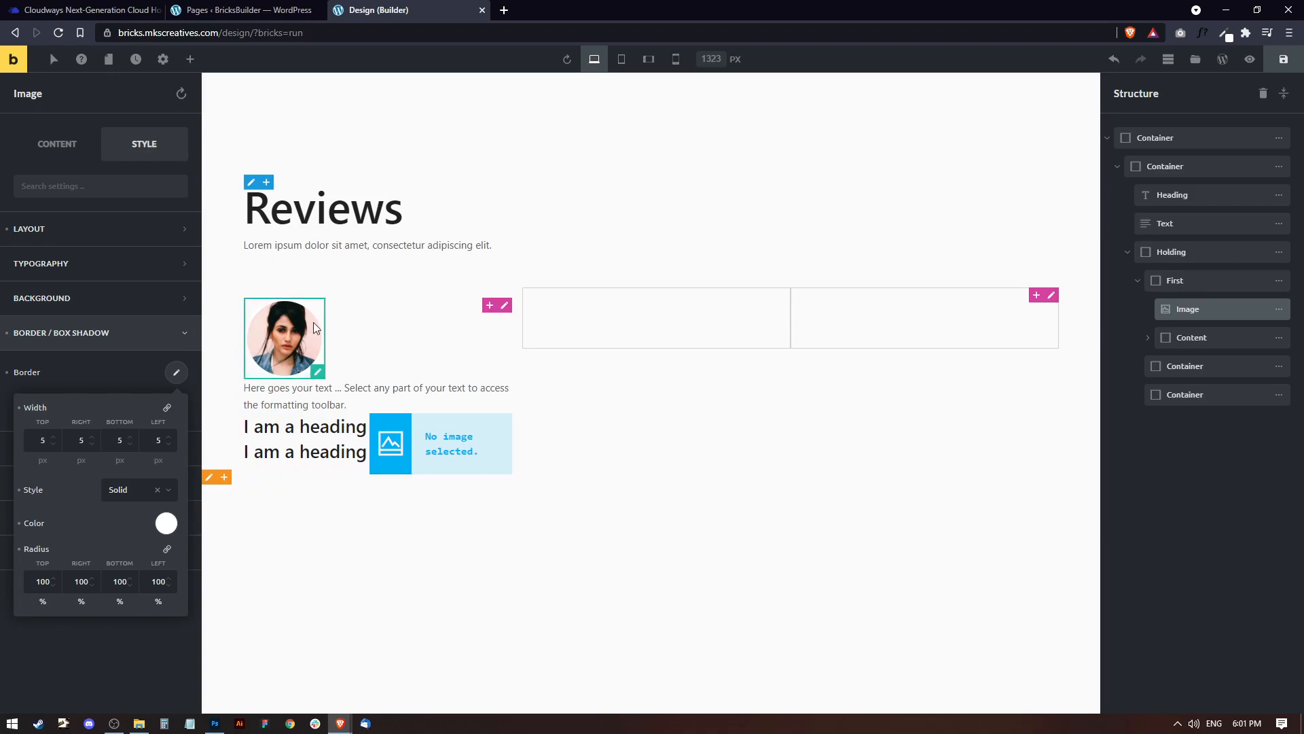
Open the layout settings of the first card's Content container.
{"action": "left_click", "coordinate": [379, 358]}
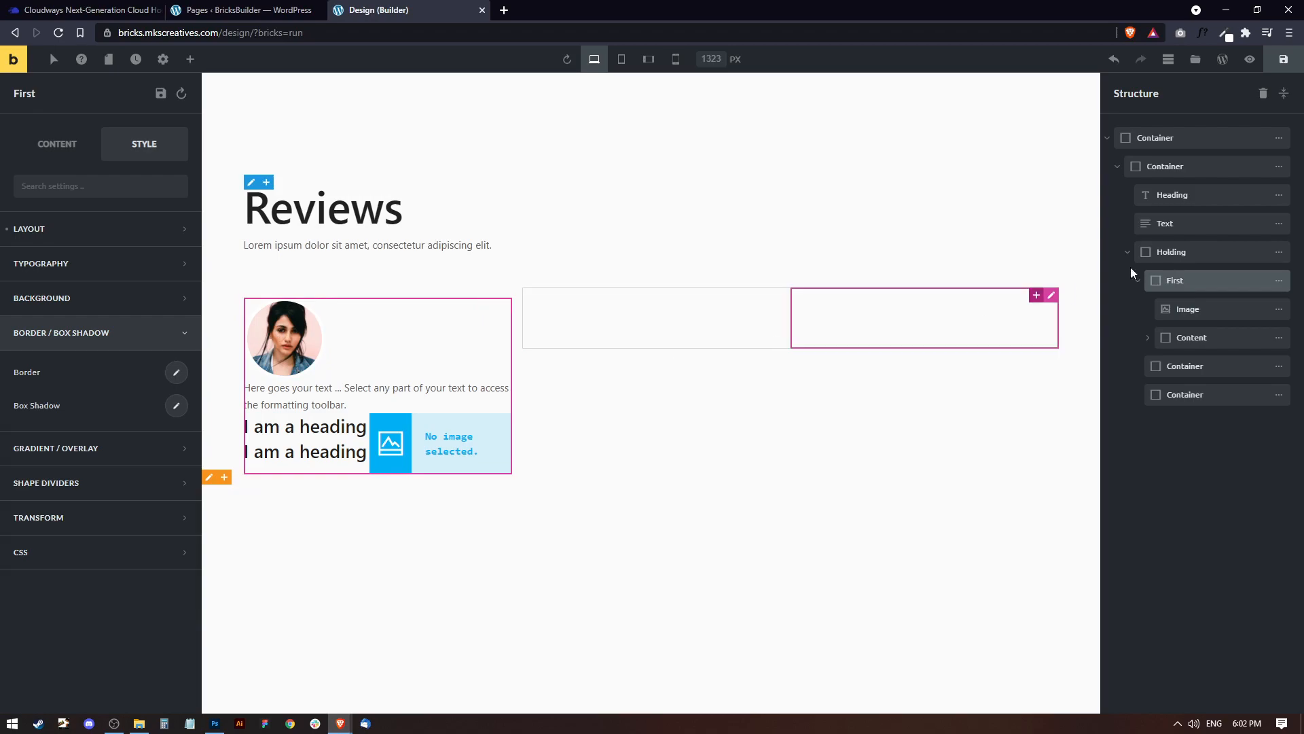
{"action": "left_click", "coordinate": [1194, 338]}
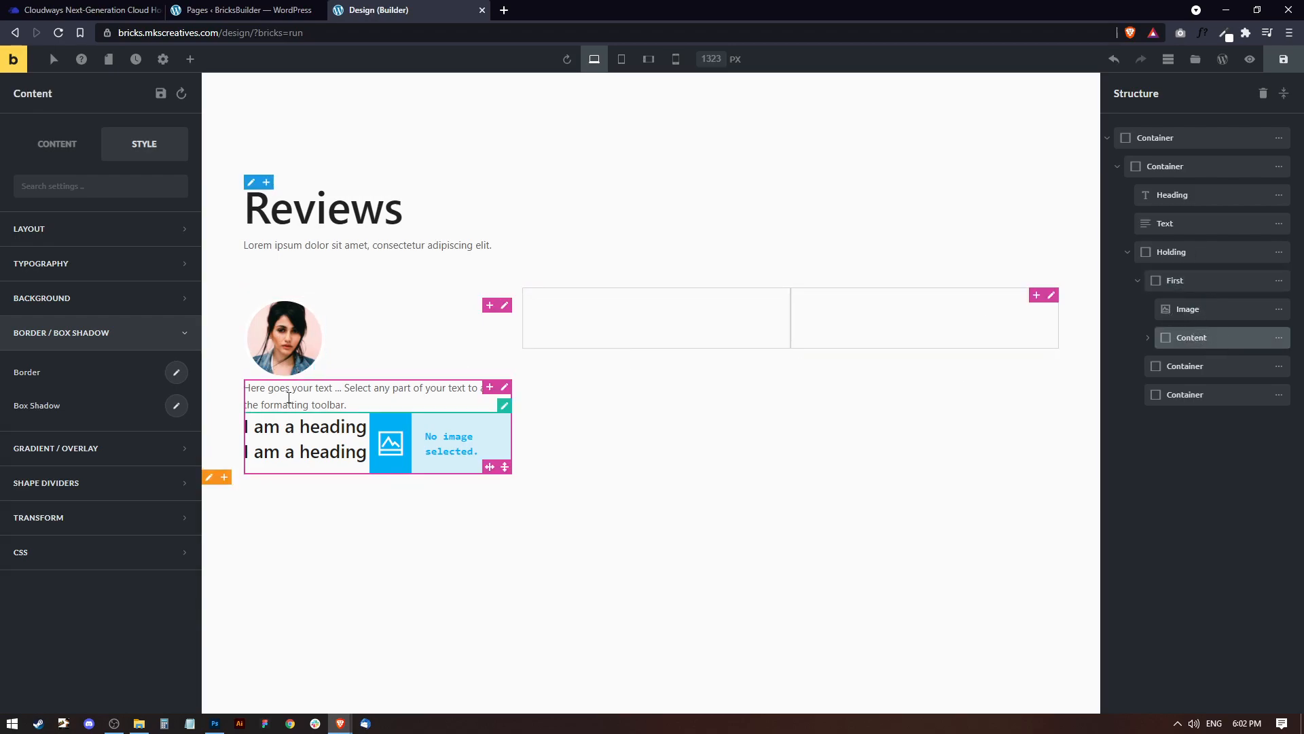
{"action": "left_click", "coordinate": [67, 231]}
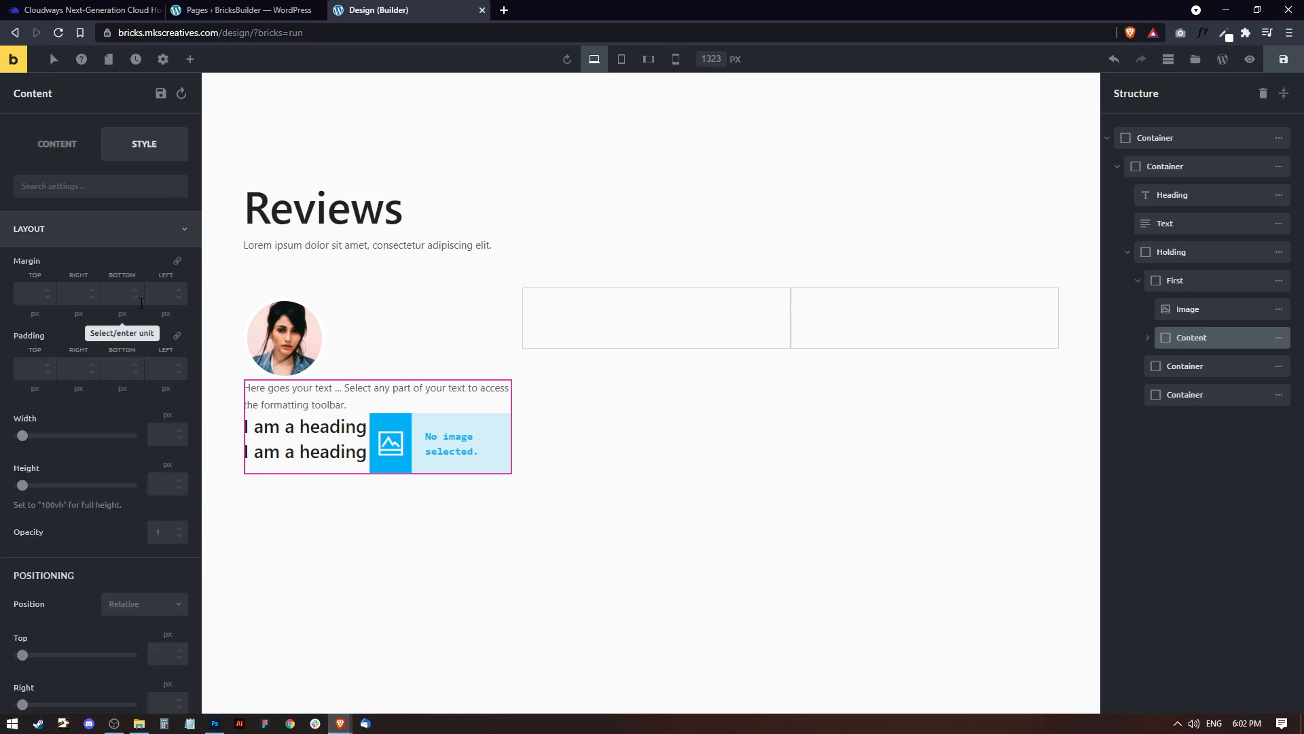
{"action": "left_click", "coordinate": [31, 294]}
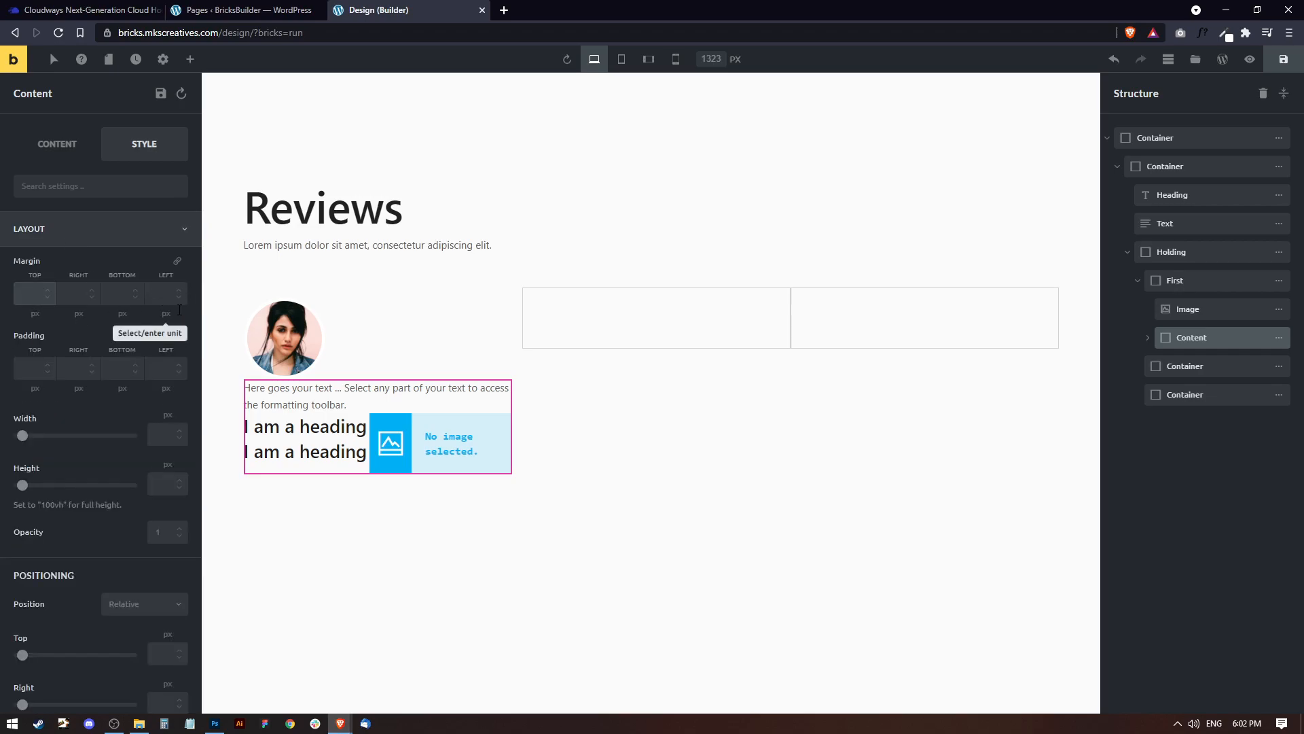
{"action": "type", "text": "85"}
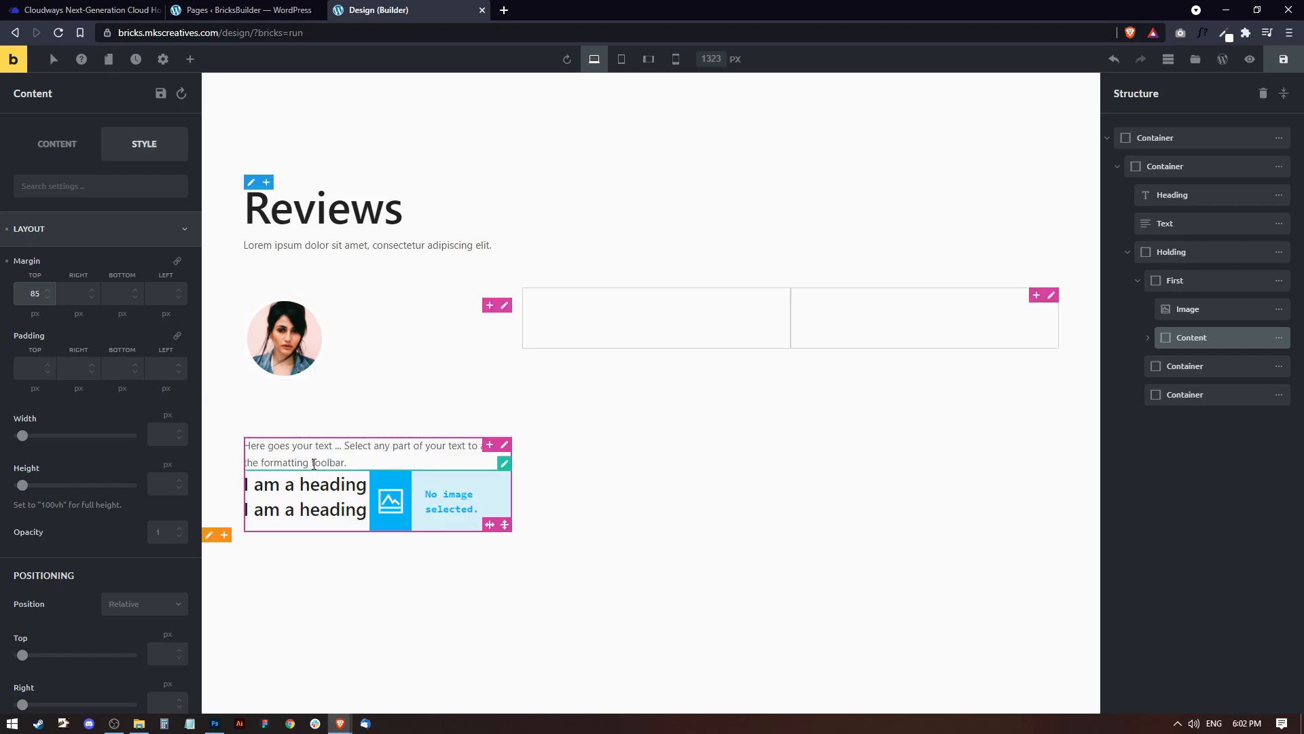
{"action": "key", "text": "BackSpace"}
{"action": "key", "text": "BackSpace"}
Set the Content container's padding to 85 px at the top and 25 px on the right, bottom and left.
{"action": "left_click", "coordinate": [30, 369]}
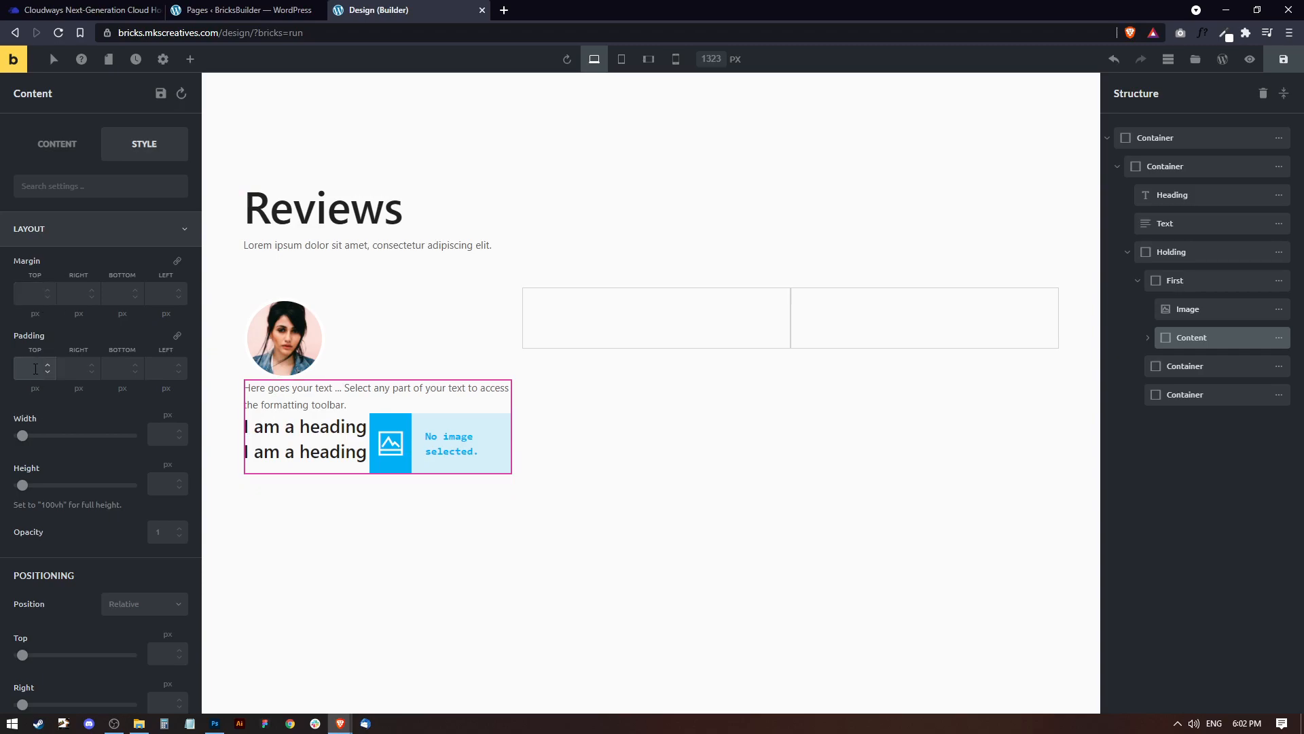
{"action": "type", "text": "85"}
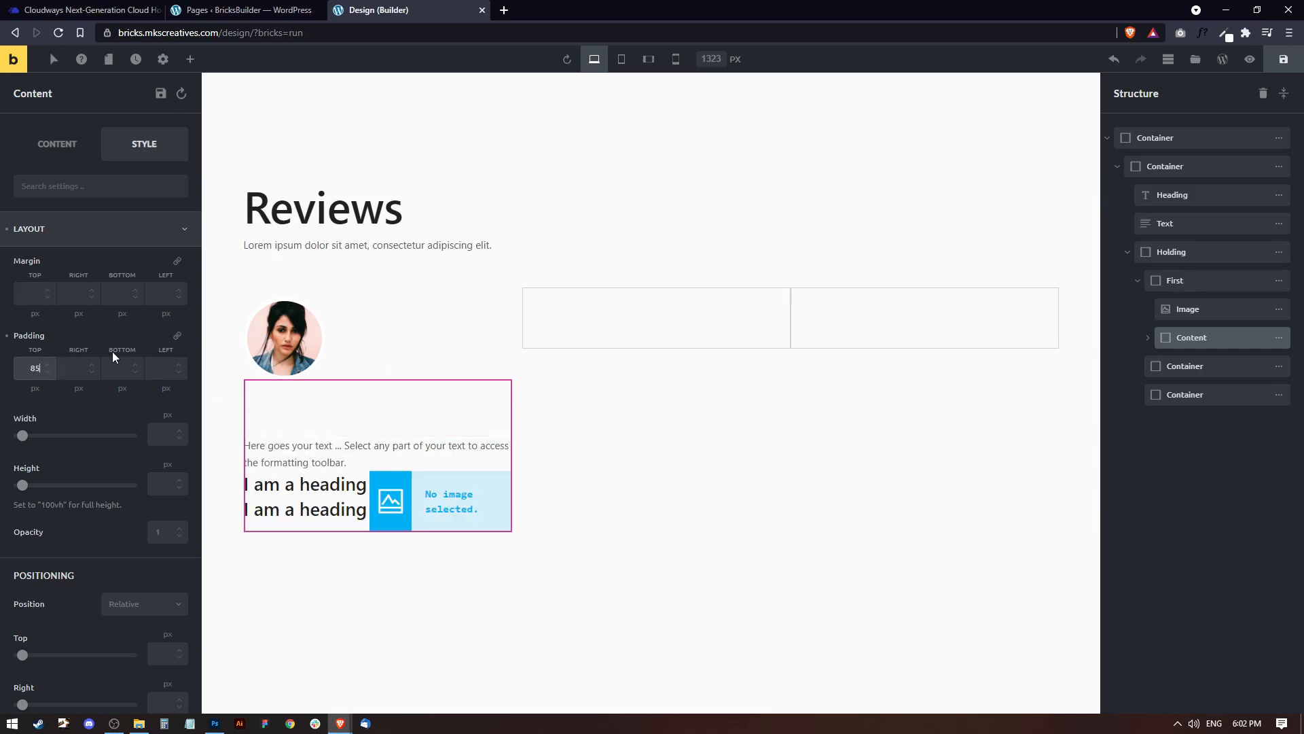
{"action": "left_click", "coordinate": [87, 370]}
{"action": "type", "text": "25"}
{"action": "key", "text": "Tab"}
{"action": "key", "text": "Tab"}
{"action": "type", "text": "25"}
{"action": "left_click", "coordinate": [120, 366]}
{"action": "type", "text": "25"}
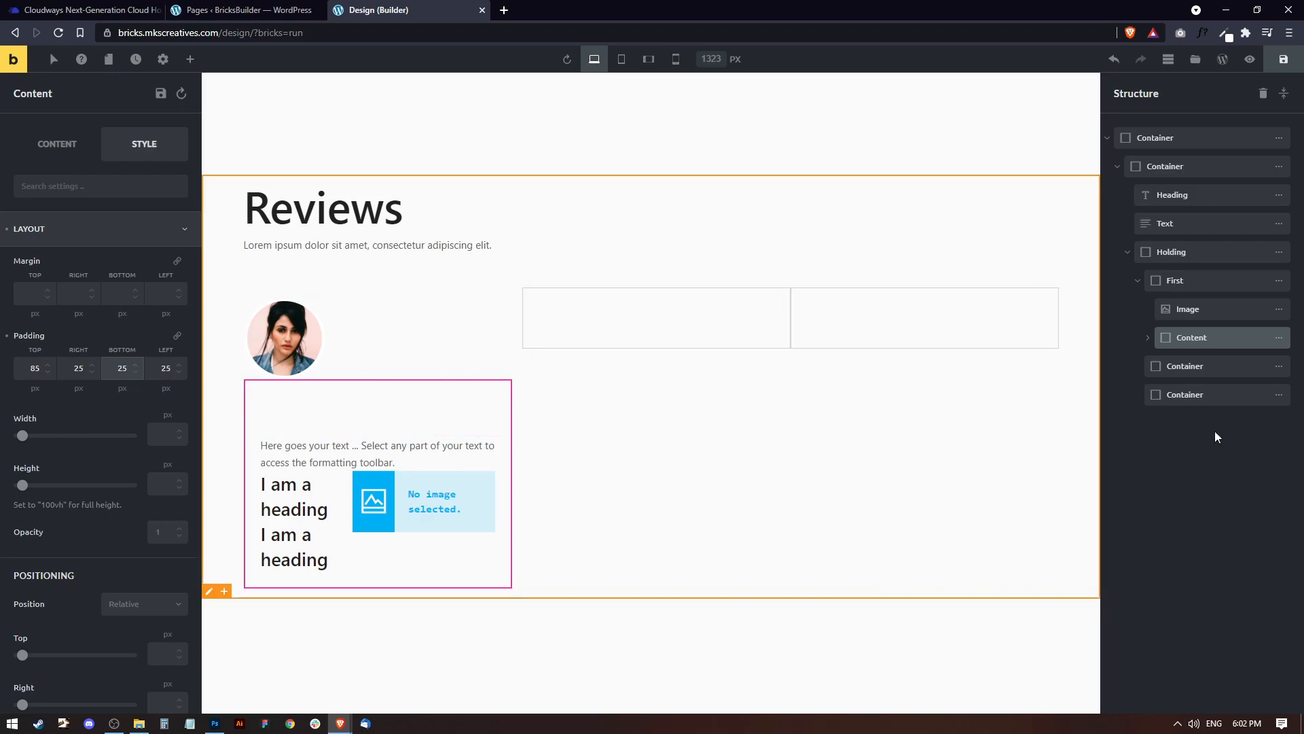
Give the Content container a white (#ffffff) background and save the page.
{"action": "scroll", "coordinate": [78, 468], "scroll_direction": "down", "scroll_amount": 10}
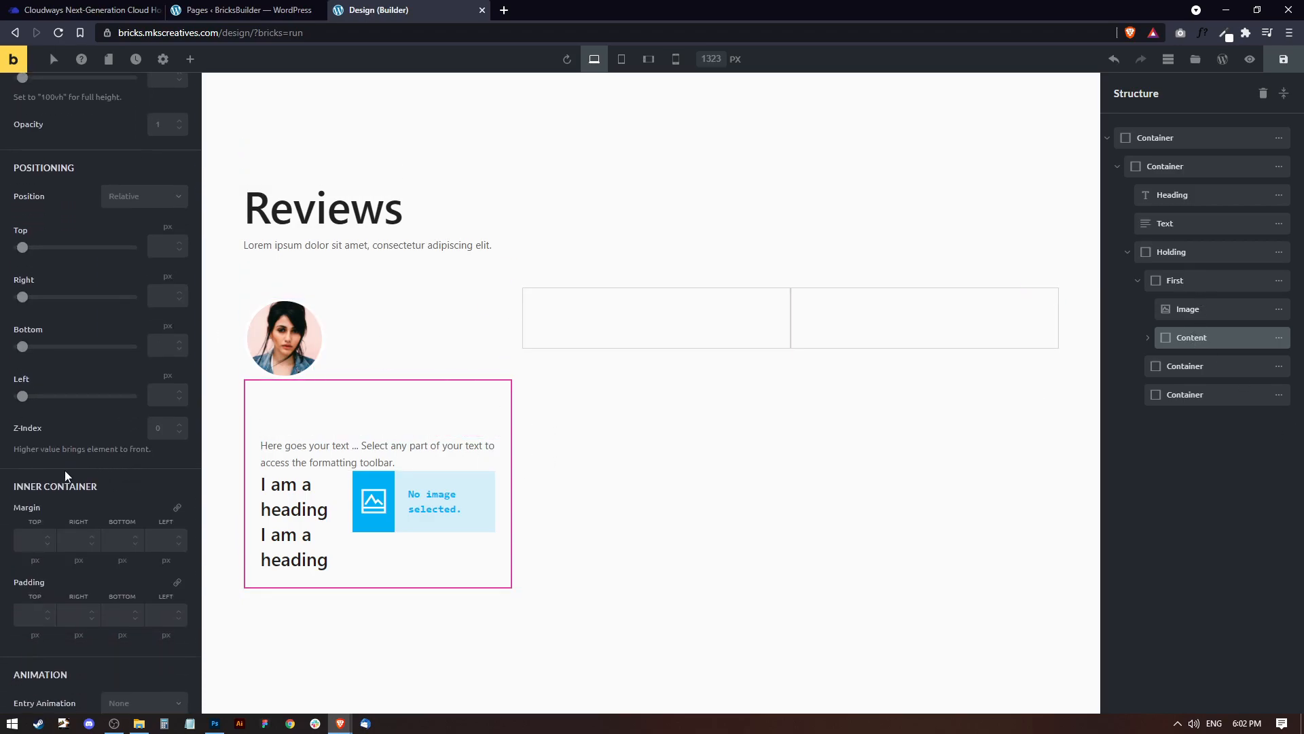
{"action": "left_click", "coordinate": [47, 530]}
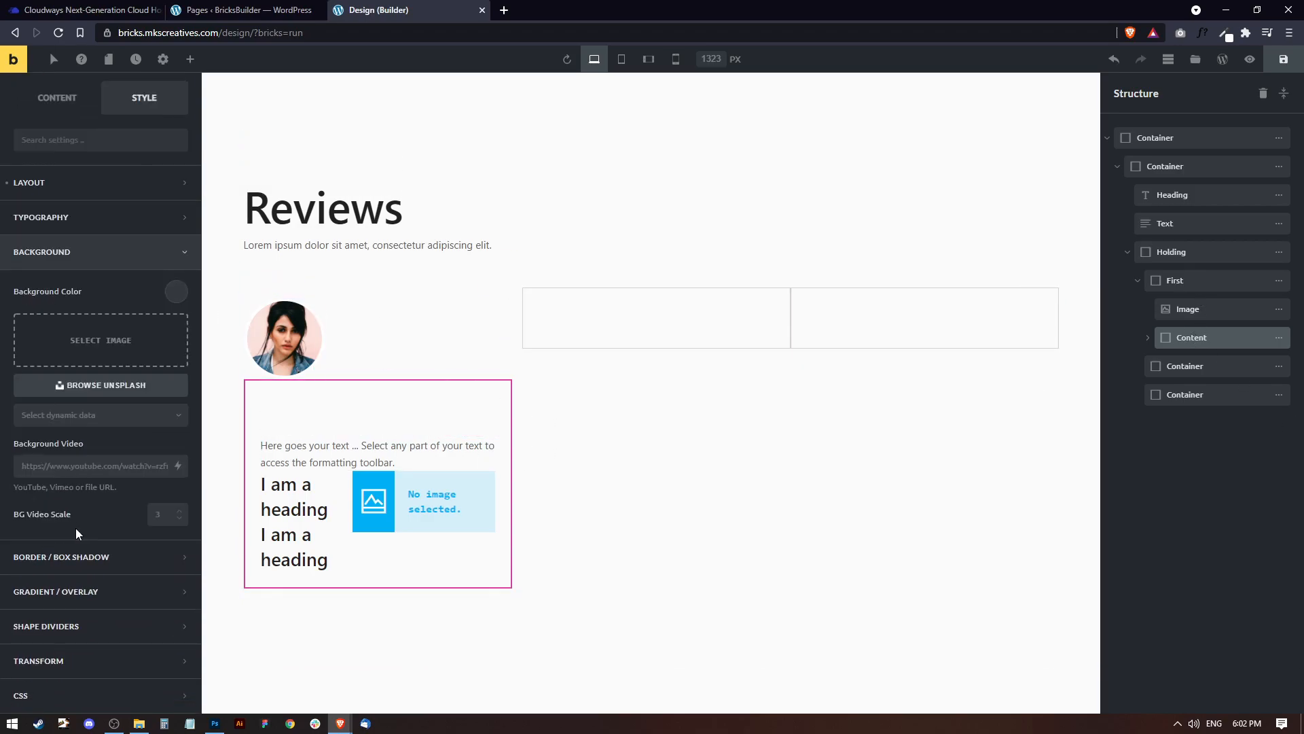
{"action": "left_click", "coordinate": [174, 293]}
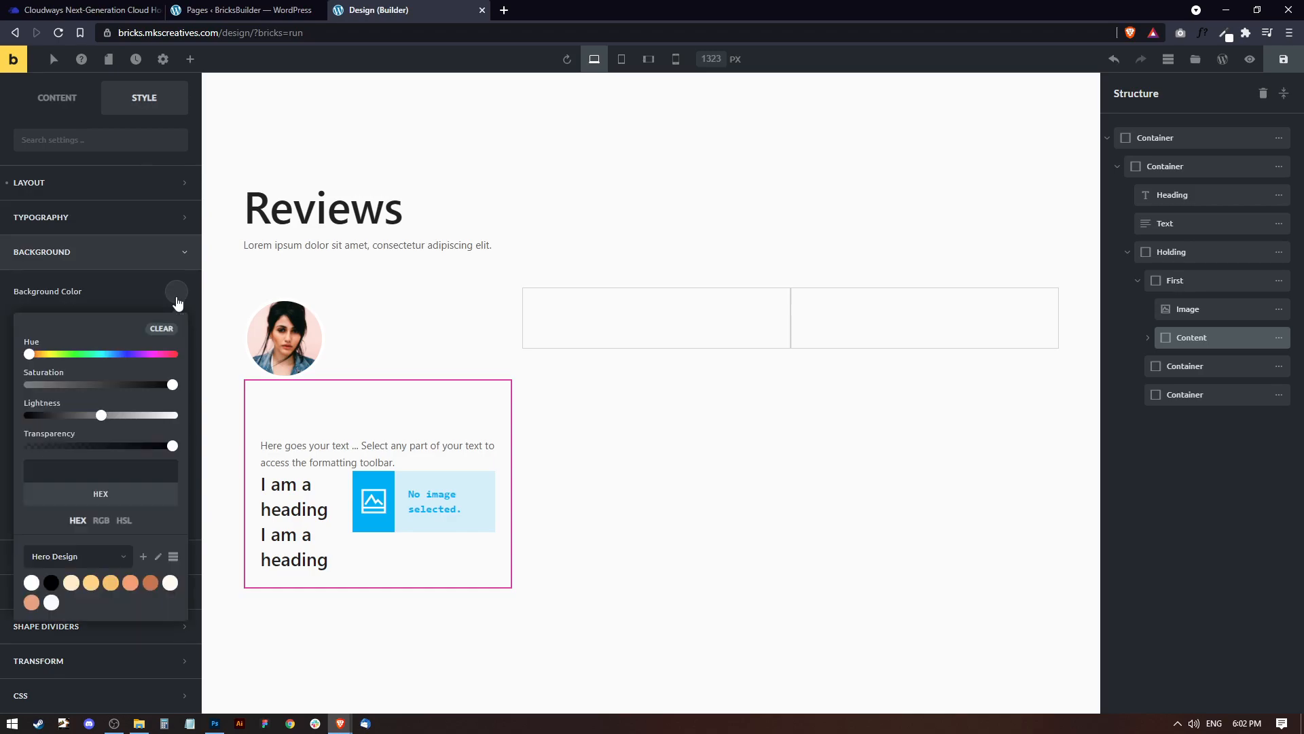
{"action": "left_click", "coordinate": [31, 582]}
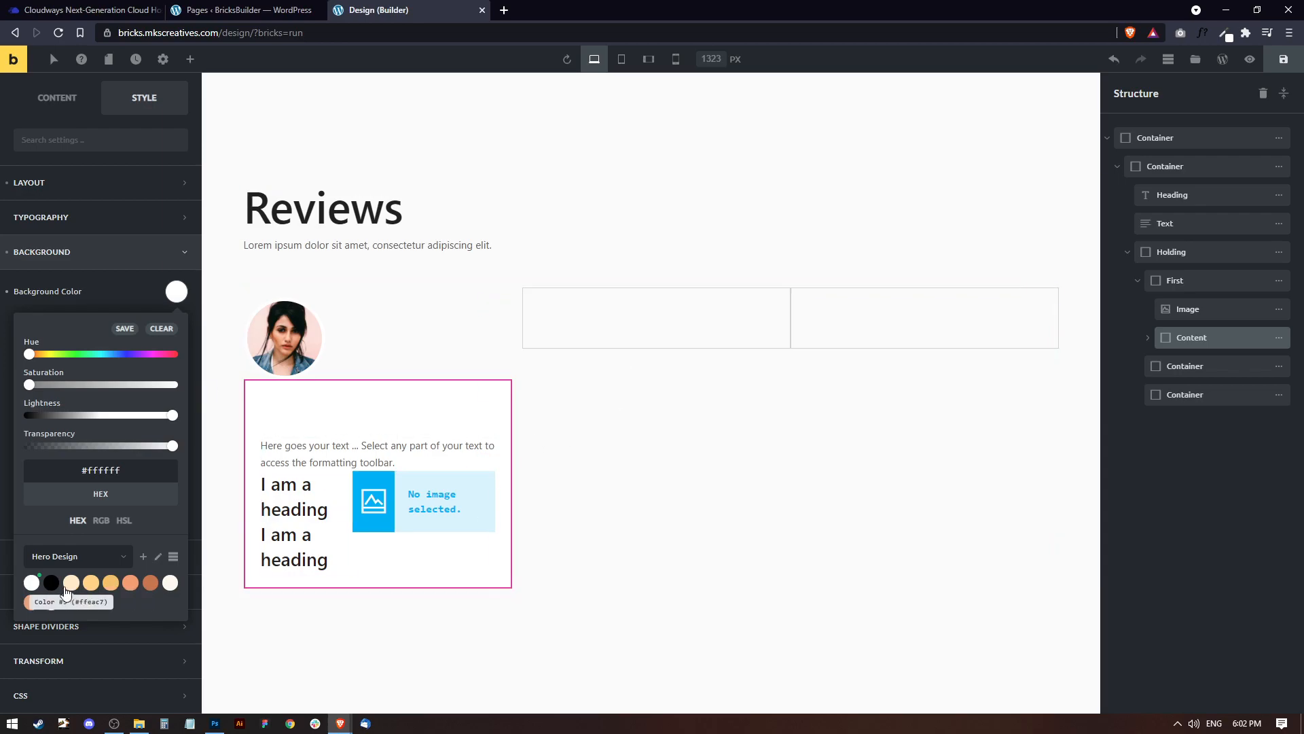
{"action": "left_click", "coordinate": [581, 428]}
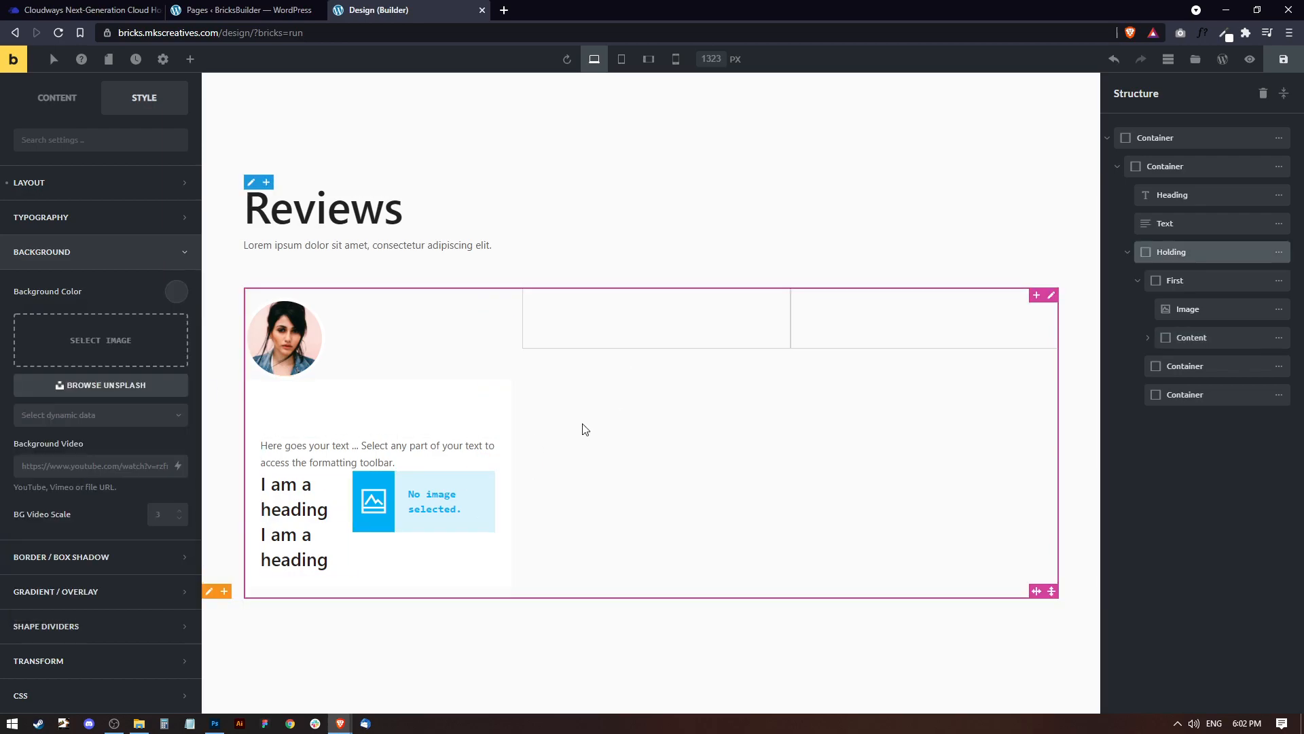
{"action": "key", "text": "ctrl+s"}
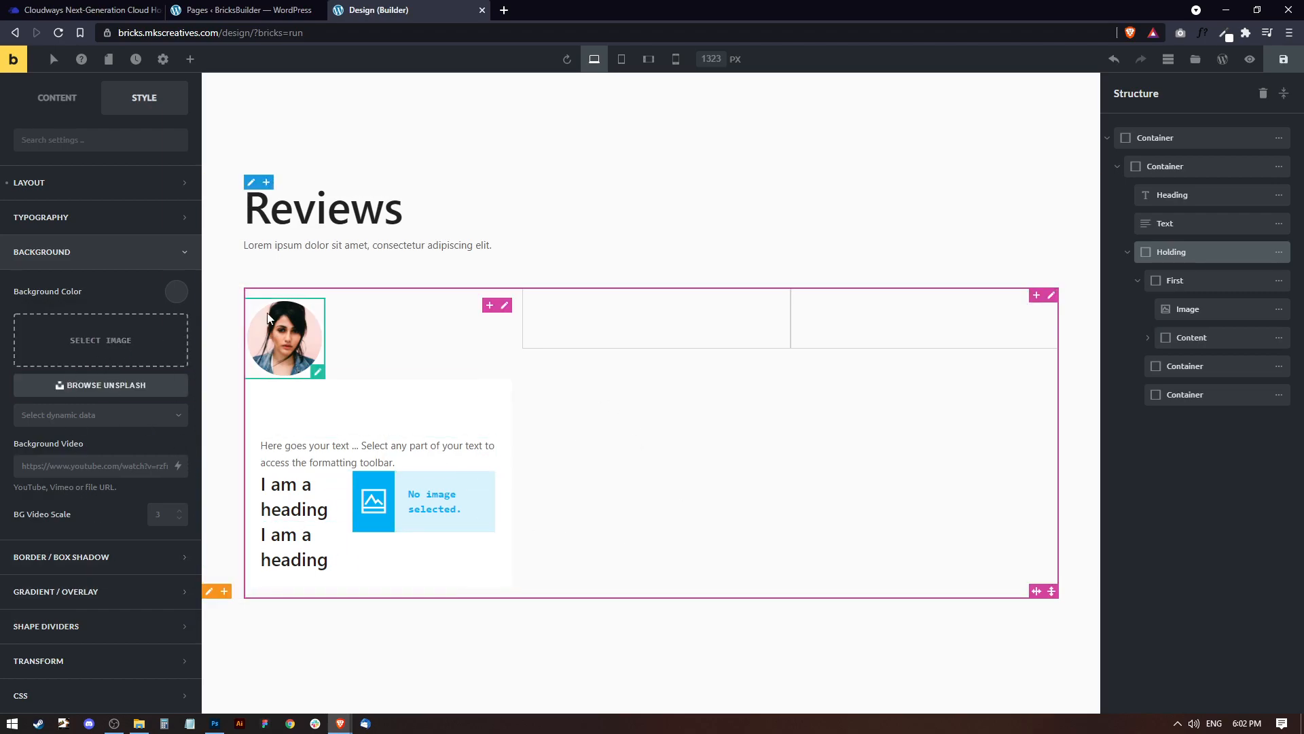
{"action": "left_click", "coordinate": [103, 557]}
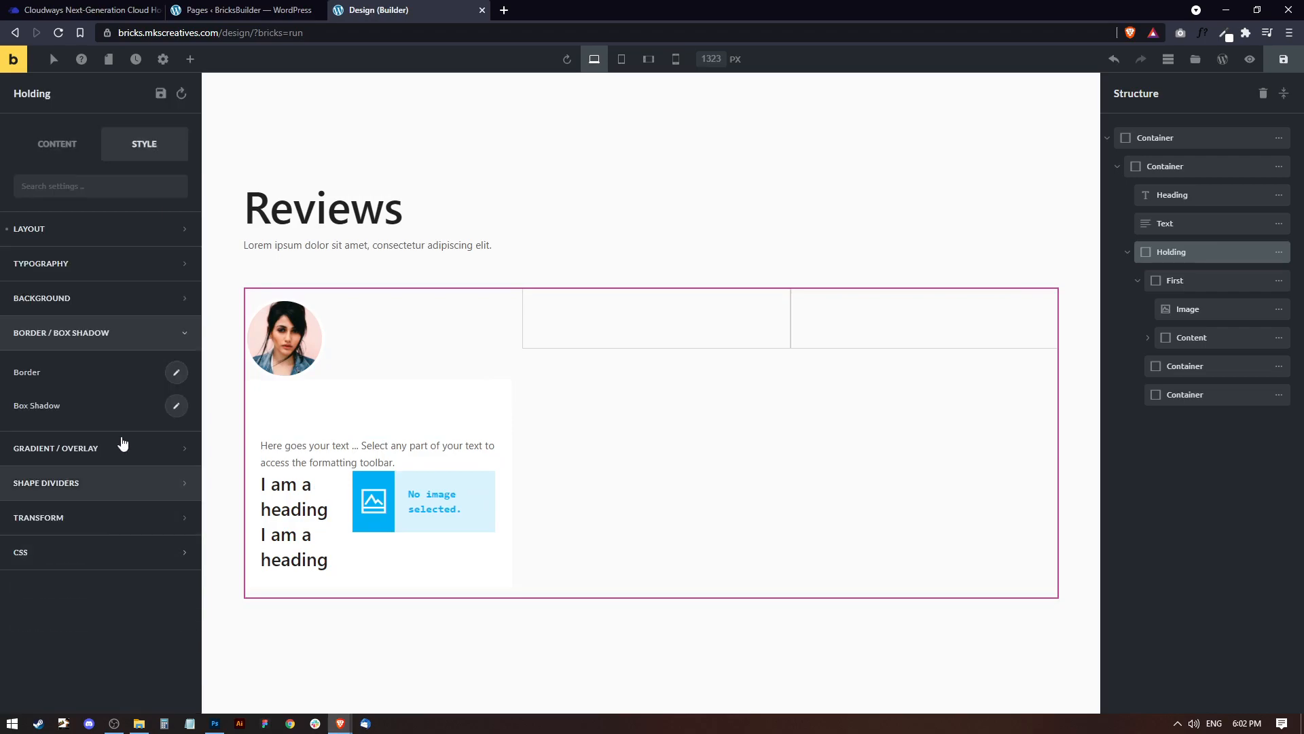
{"action": "left_click", "coordinate": [177, 375]}
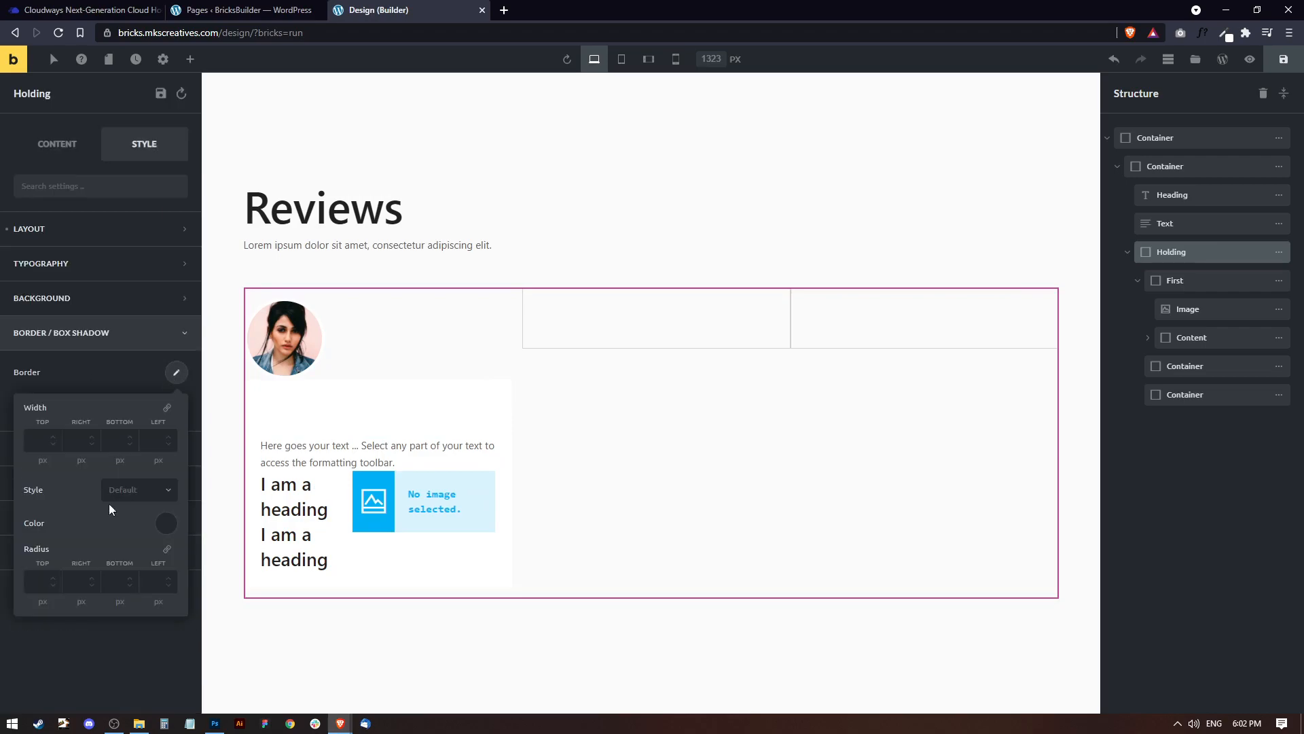
{"action": "left_click", "coordinate": [53, 582]}
{"action": "type", "text": "15"}
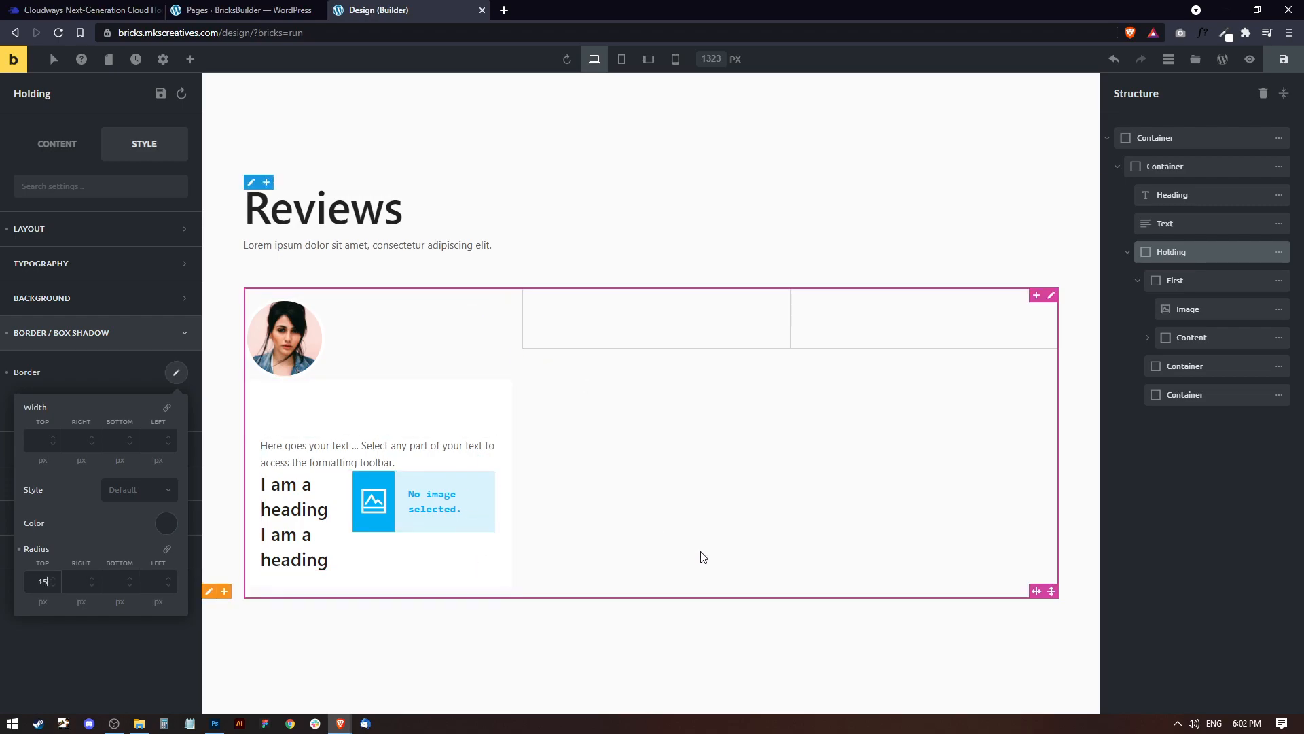
{"action": "left_click", "coordinate": [166, 548]}
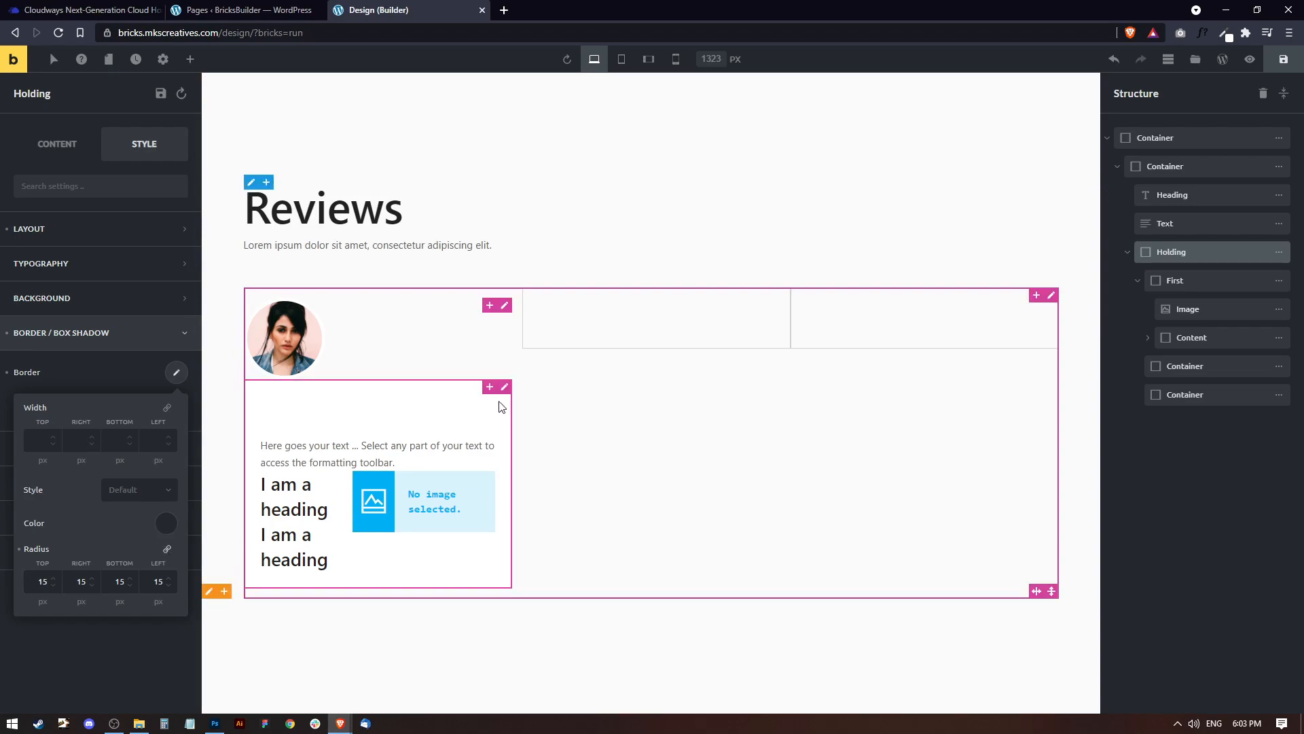
{"action": "left_click", "coordinate": [13, 375]}
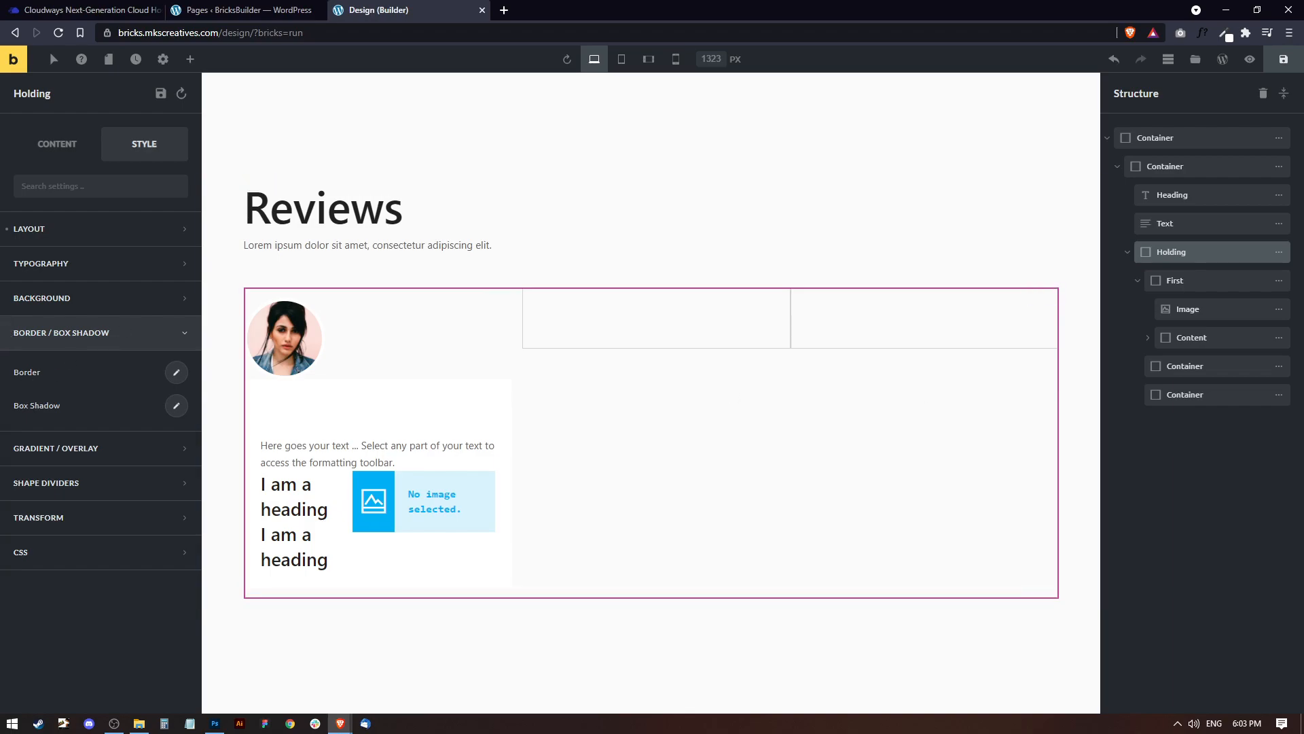
Round the corners of the first card's Content container with a 15 px border radius.
{"action": "left_click", "coordinate": [1199, 339]}
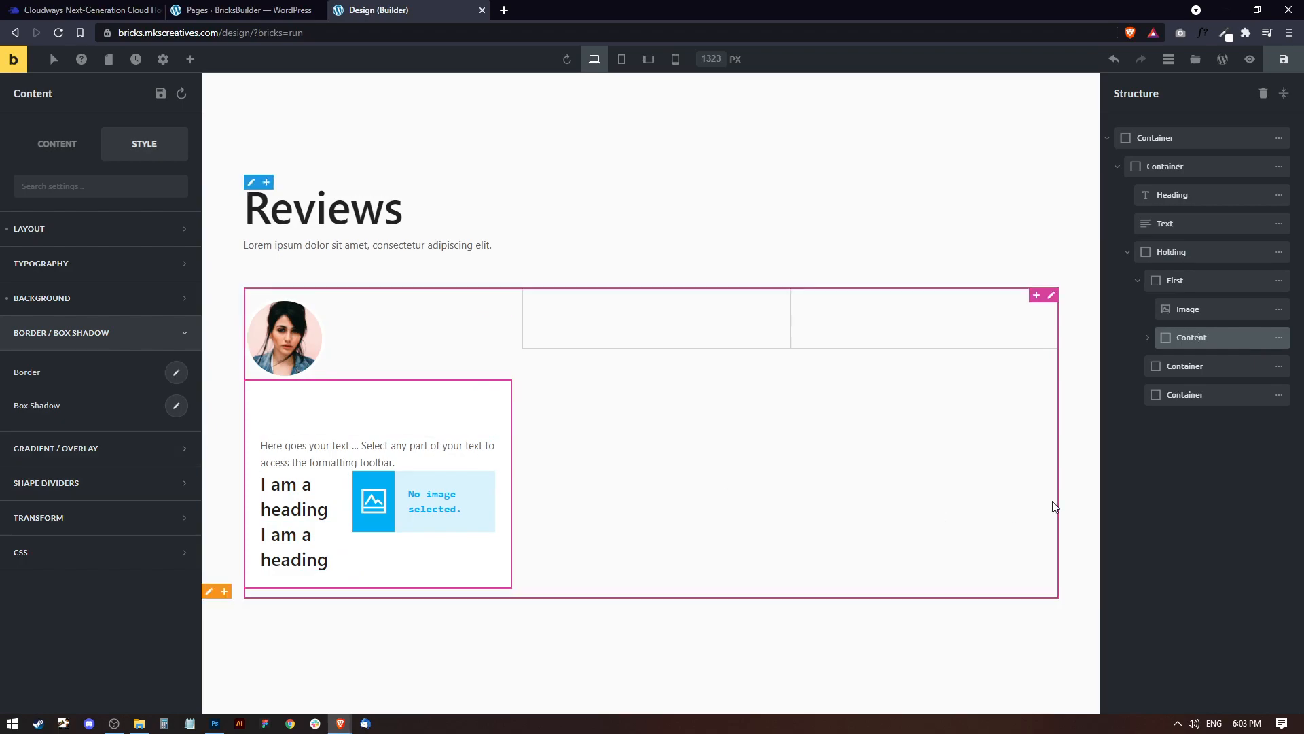
{"action": "left_click", "coordinate": [175, 374]}
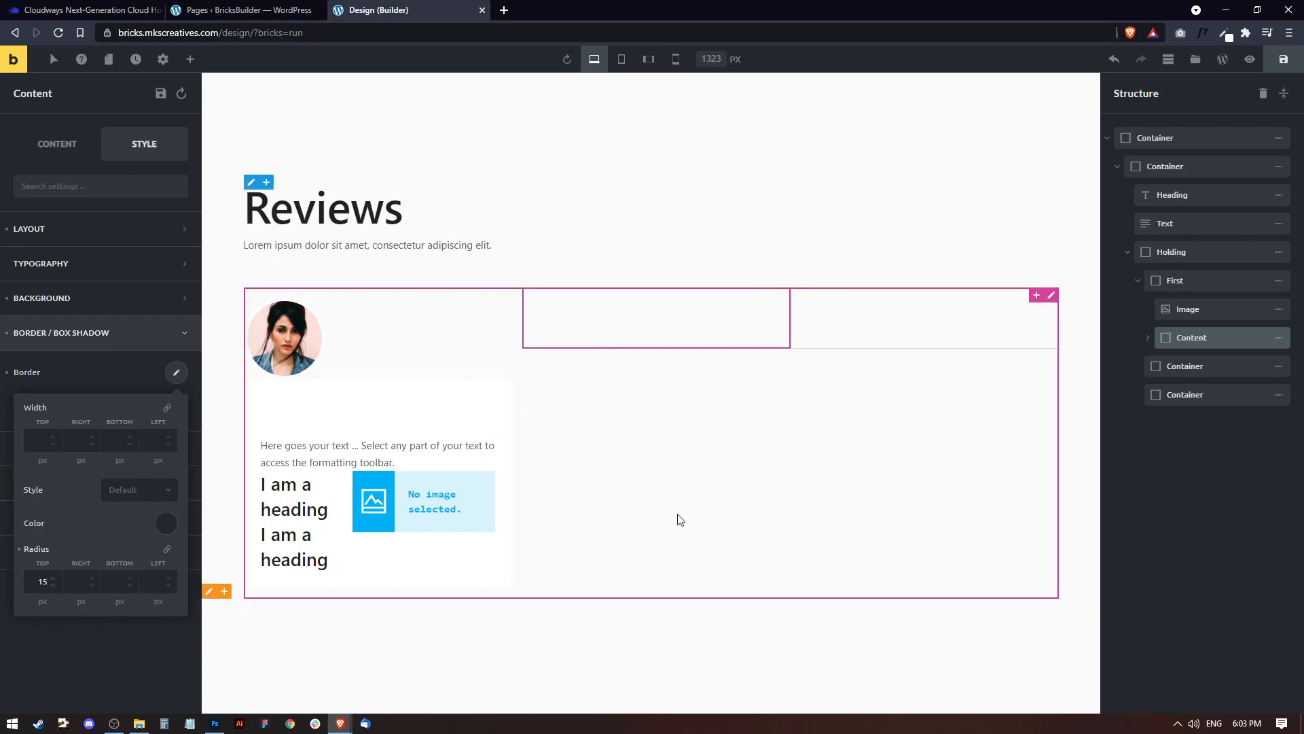
Set the portrait image's left margin to 25 px and its bottom margin to -55 px.
{"action": "left_click", "coordinate": [296, 331]}
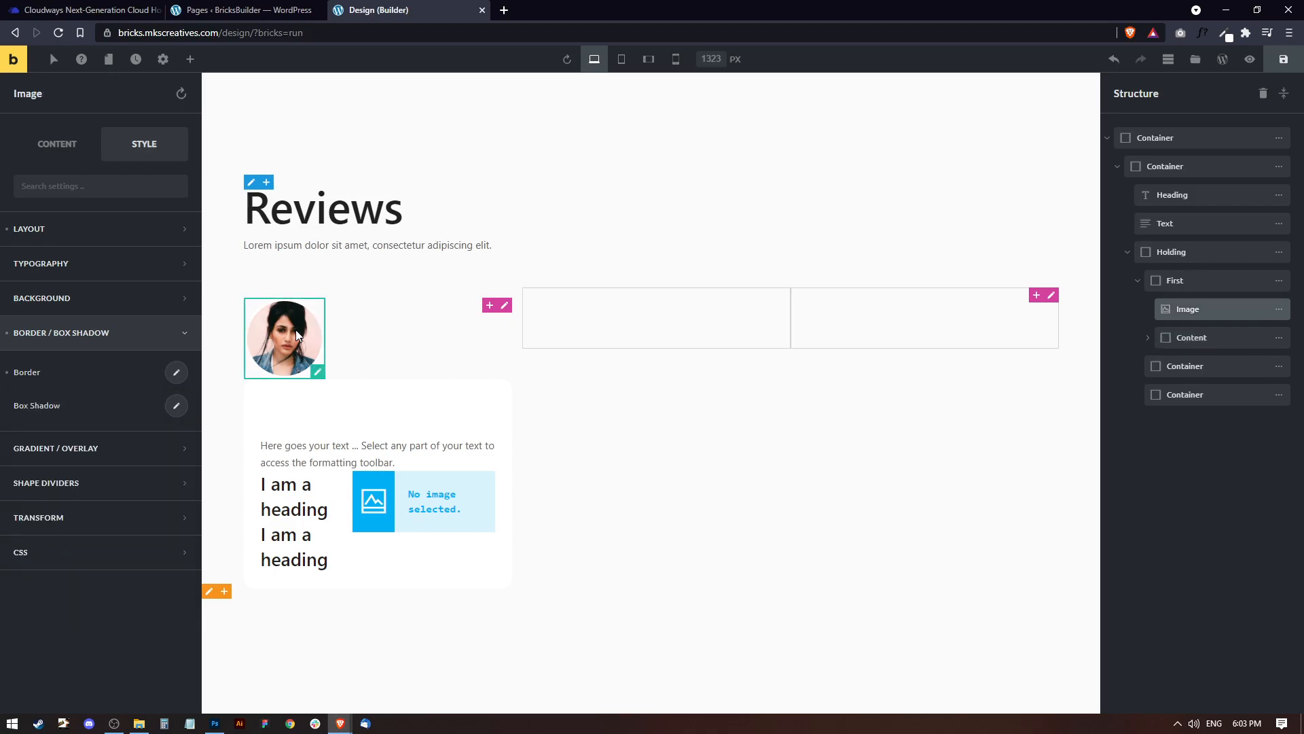
{"action": "left_click", "coordinate": [65, 227]}
{"action": "left_click", "coordinate": [166, 346]}
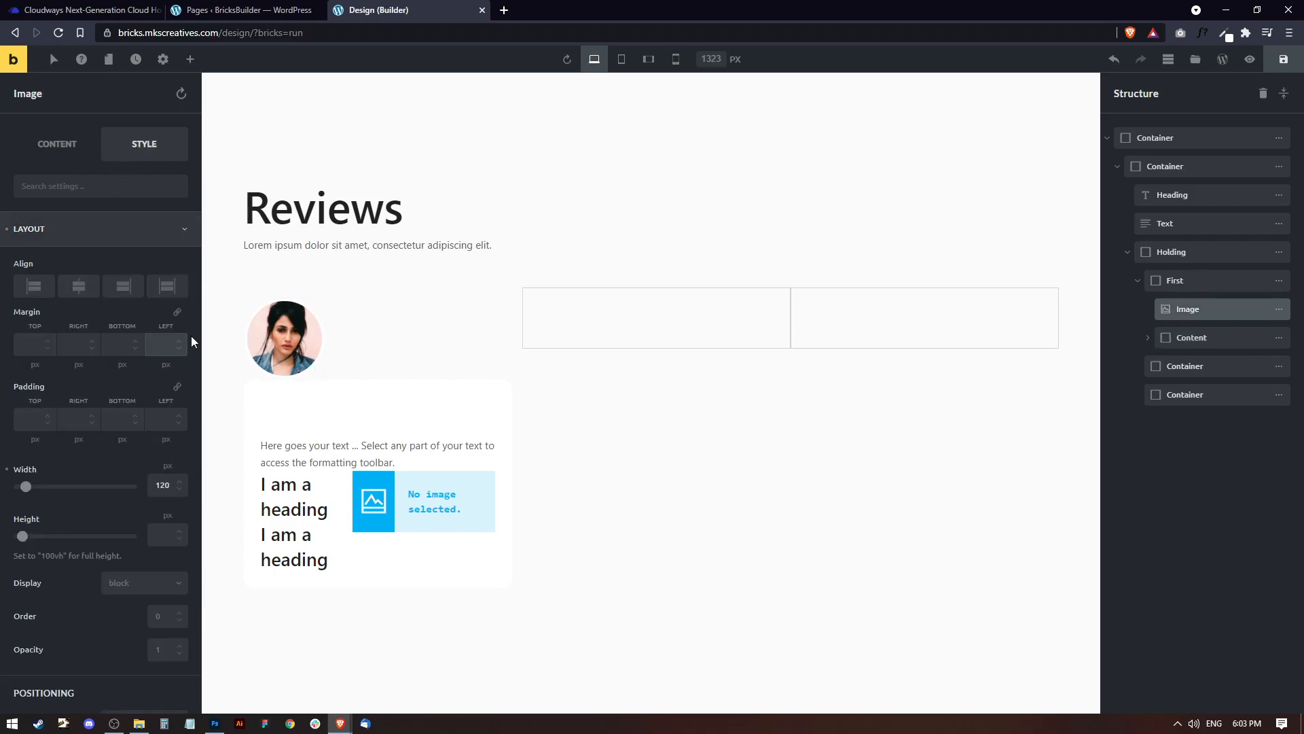
{"action": "type", "text": "25"}
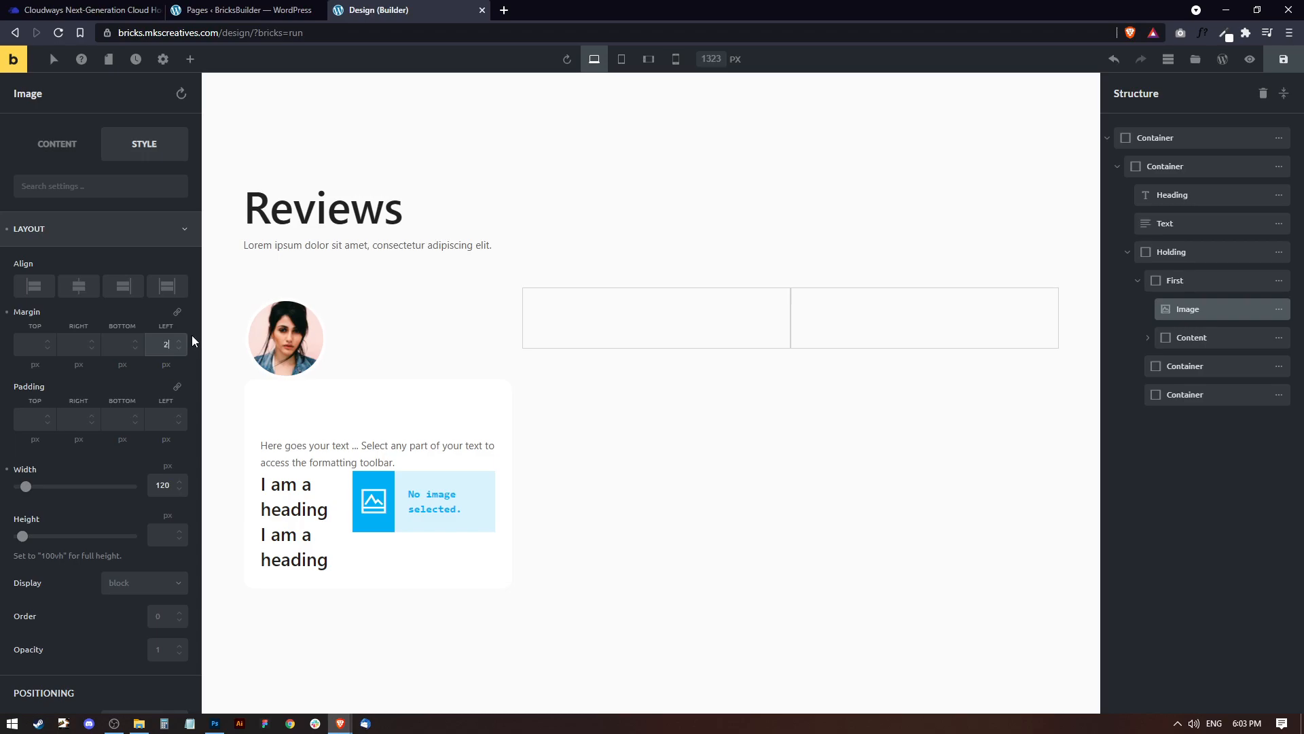
{"action": "left_click", "coordinate": [136, 350]}
{"action": "left_click", "coordinate": [135, 349]}
{"action": "left_click", "coordinate": [135, 349]}
{"action": "left_click", "coordinate": [135, 349]}
{"action": "left_click", "coordinate": [135, 349]}
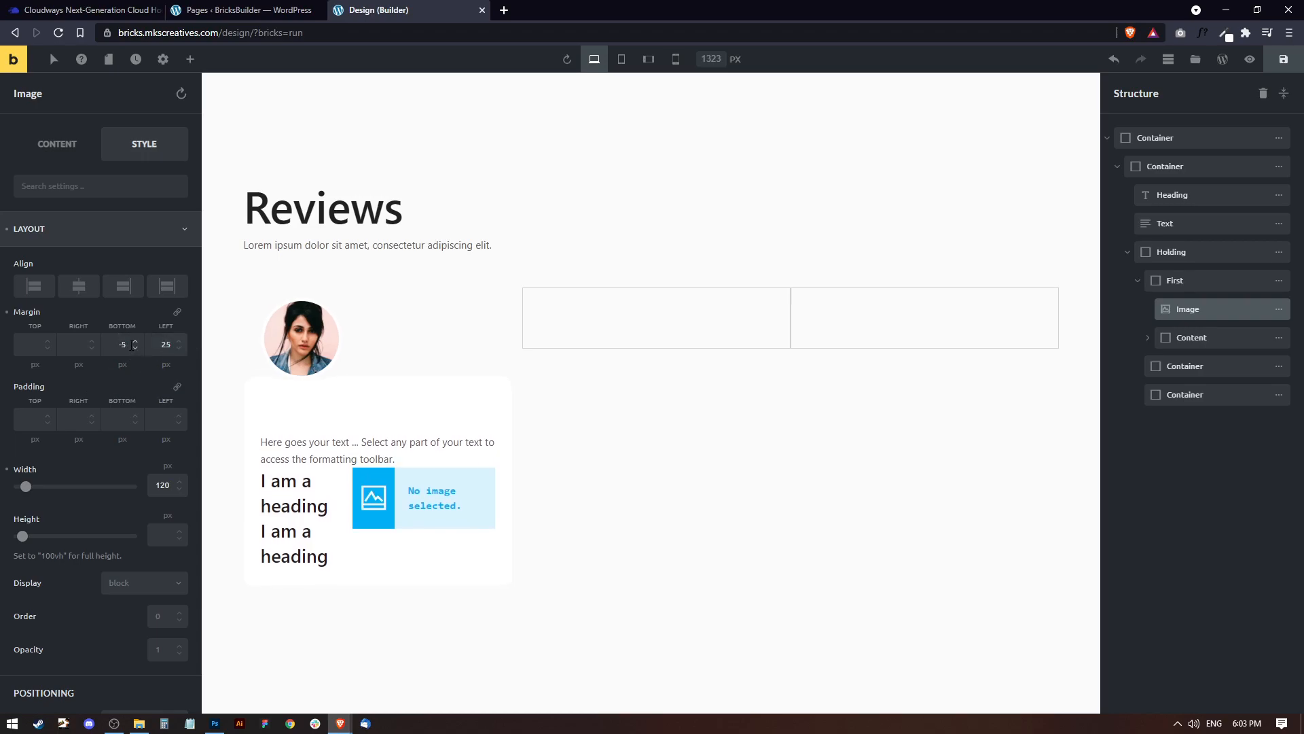
{"action": "left_click", "coordinate": [132, 344]}
{"action": "type", "text": "5"}
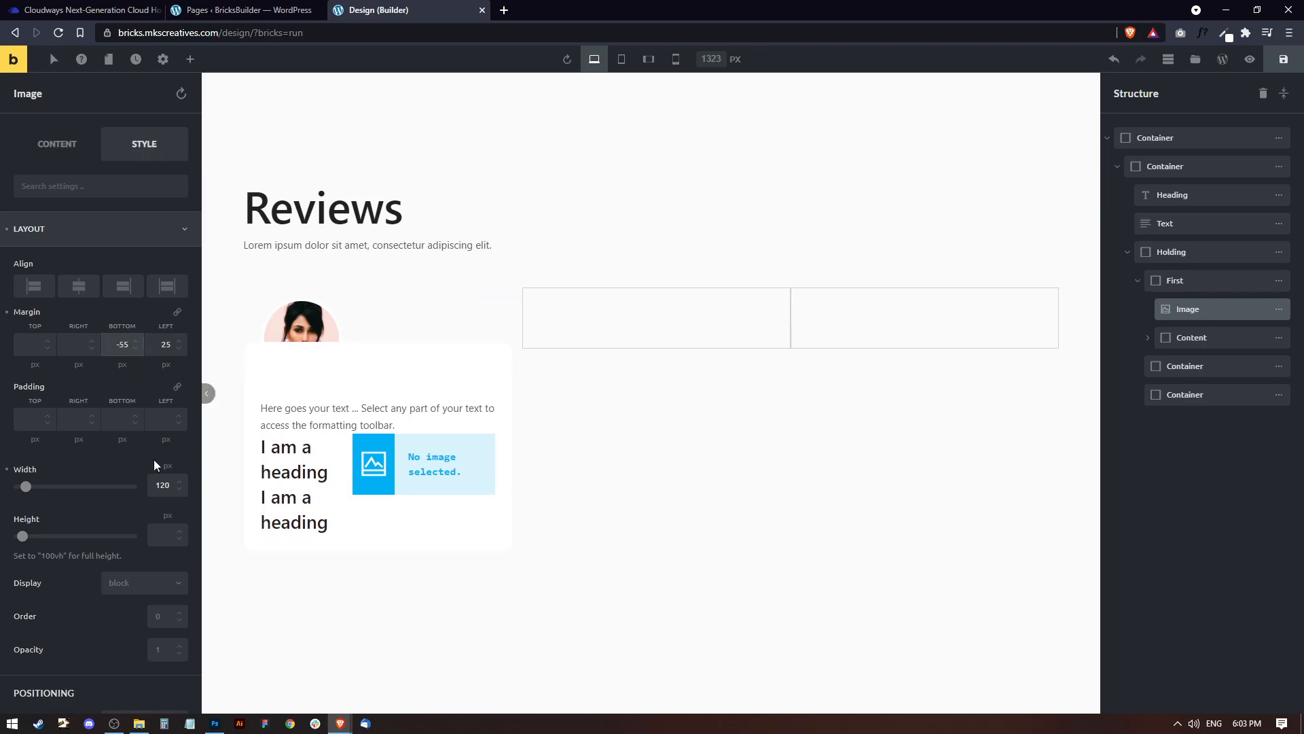
Bring the portrait in front of the card with a Z-index of 1 and save the page.
{"action": "scroll", "coordinate": [113, 543], "scroll_direction": "down", "scroll_amount": 9}
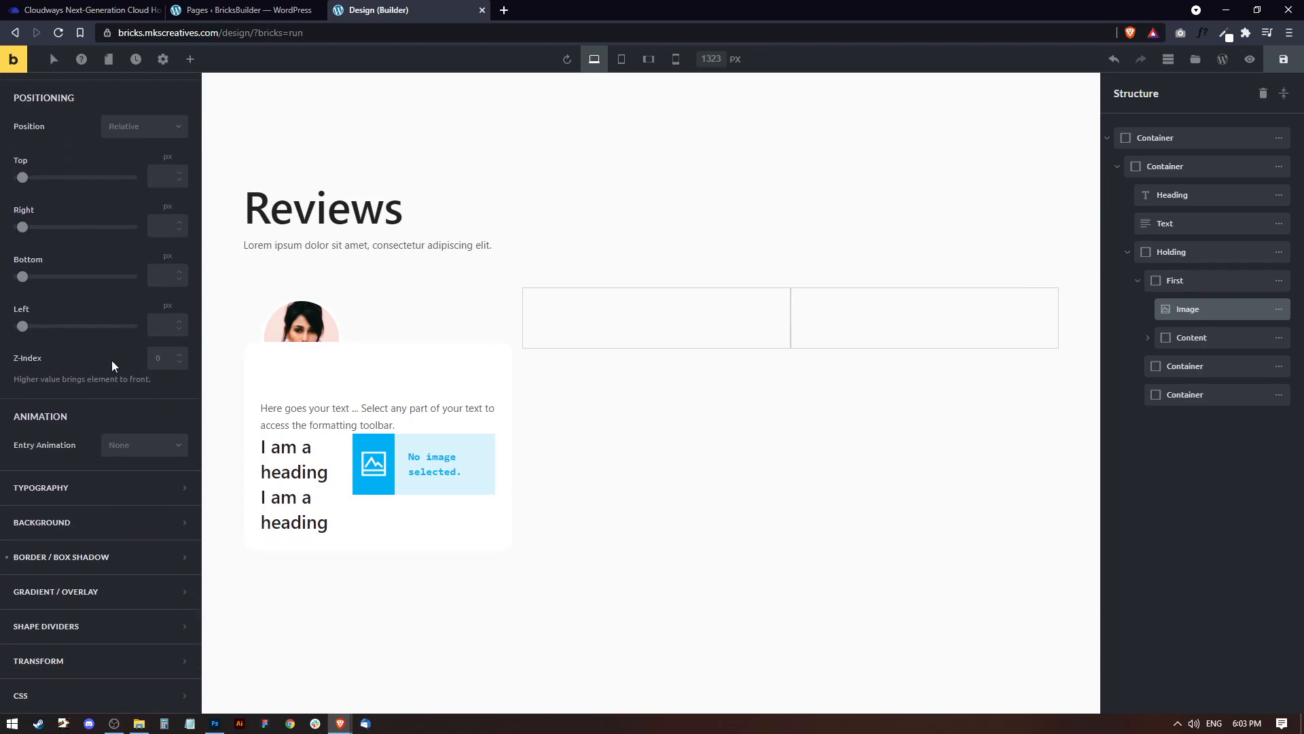
{"action": "left_click", "coordinate": [179, 354]}
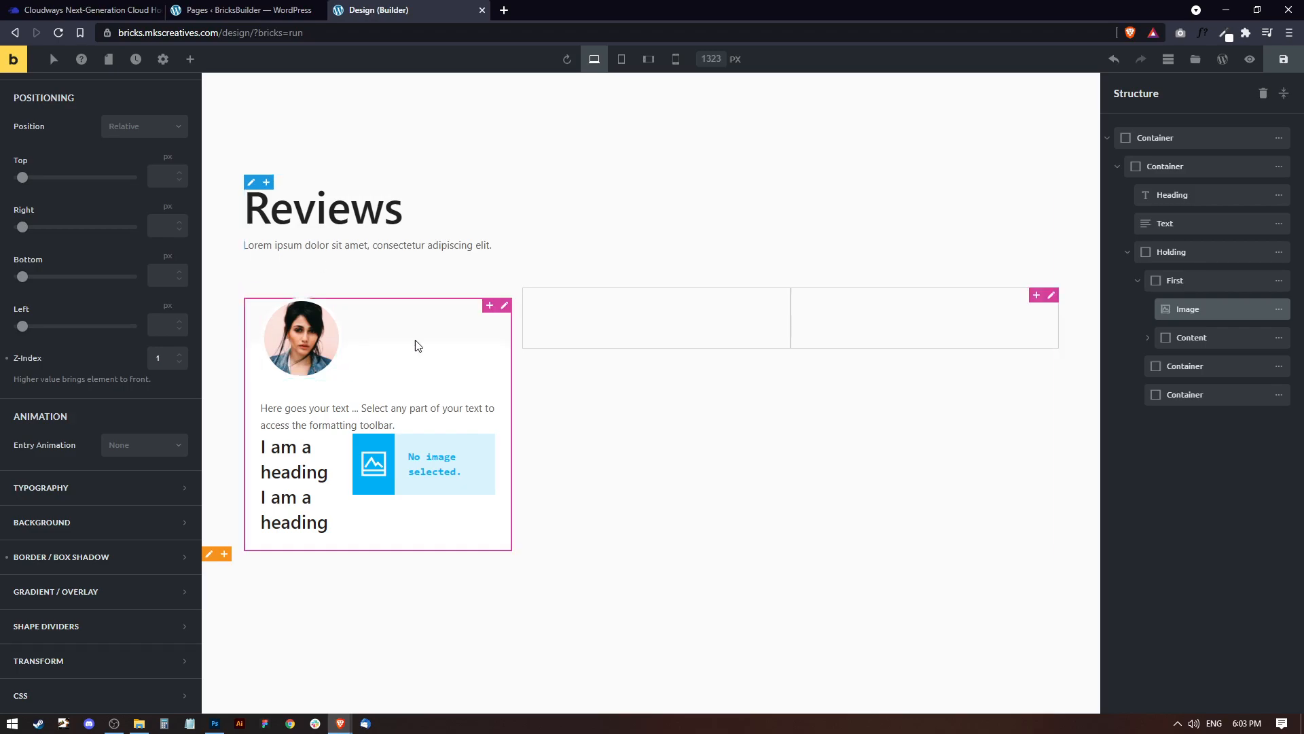
{"action": "key", "text": "ctrl+s"}
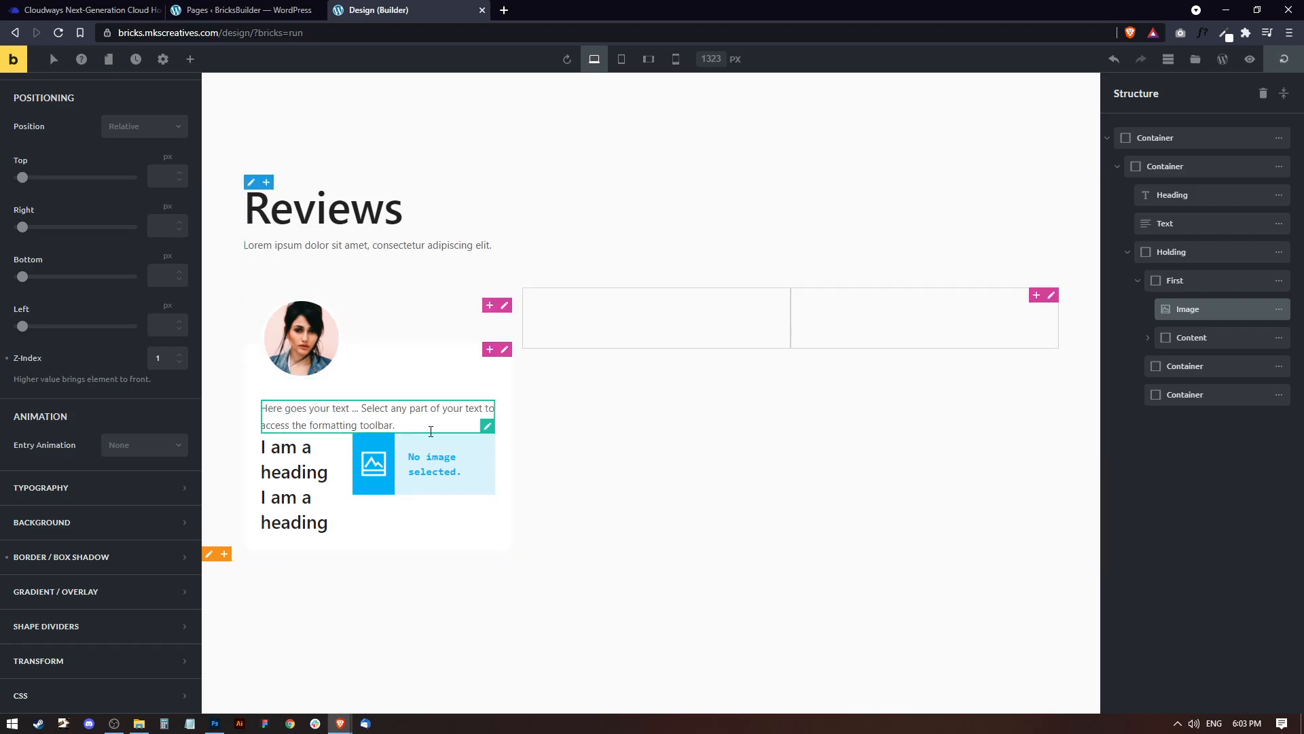
Replace the first card's placeholder text with the copied paragraph beginning "Lorem ipsum dolor sit amet" and ending "rhoncus quis tortor.".
{"action": "key", "text": "alt+Tab"}
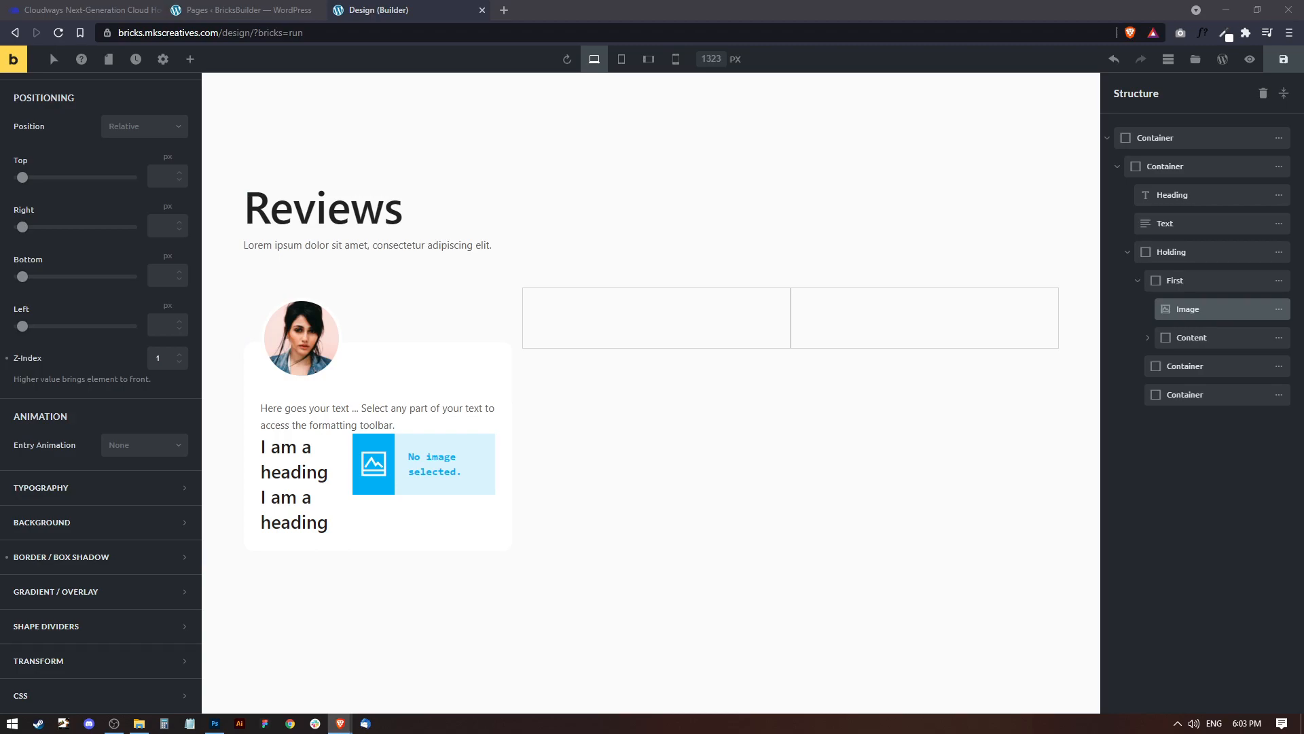
{"action": "left_click", "coordinate": [390, 417]}
{"action": "scroll", "coordinate": [61, 132], "scroll_direction": "up", "scroll_amount": 5}
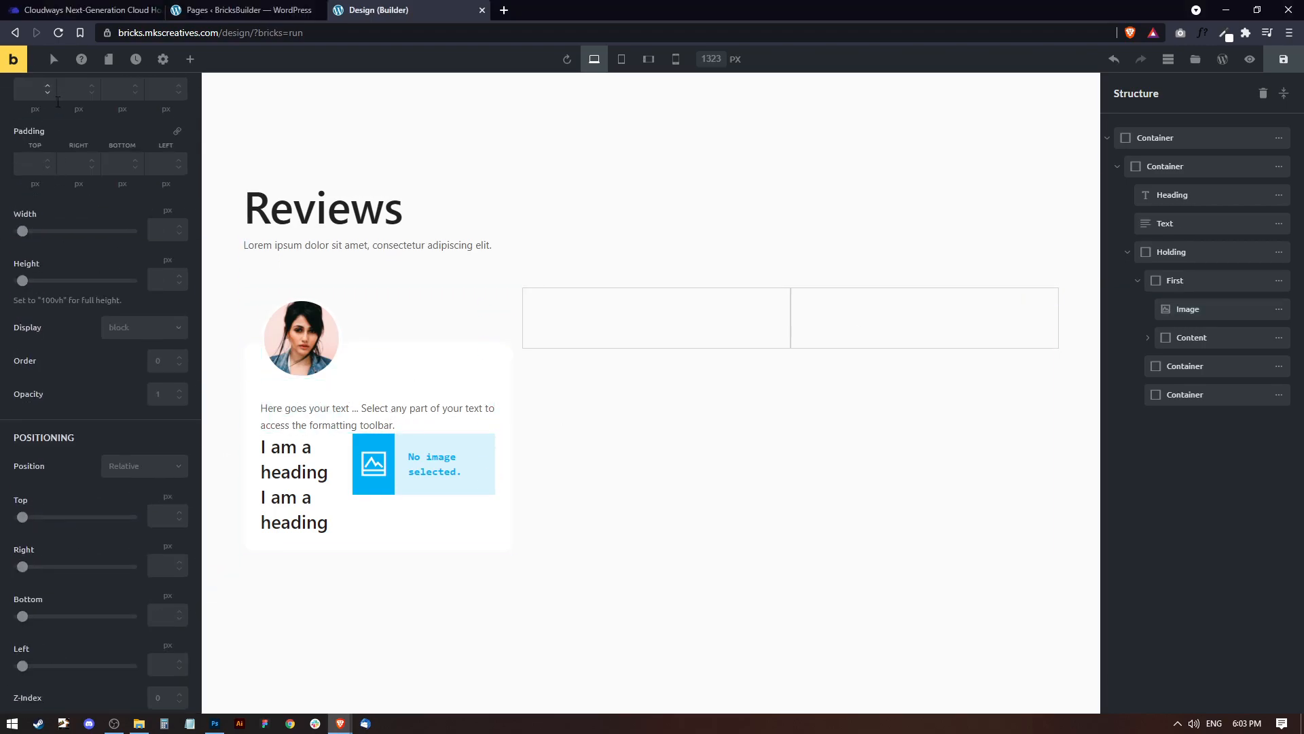
{"action": "left_click", "coordinate": [47, 145]}
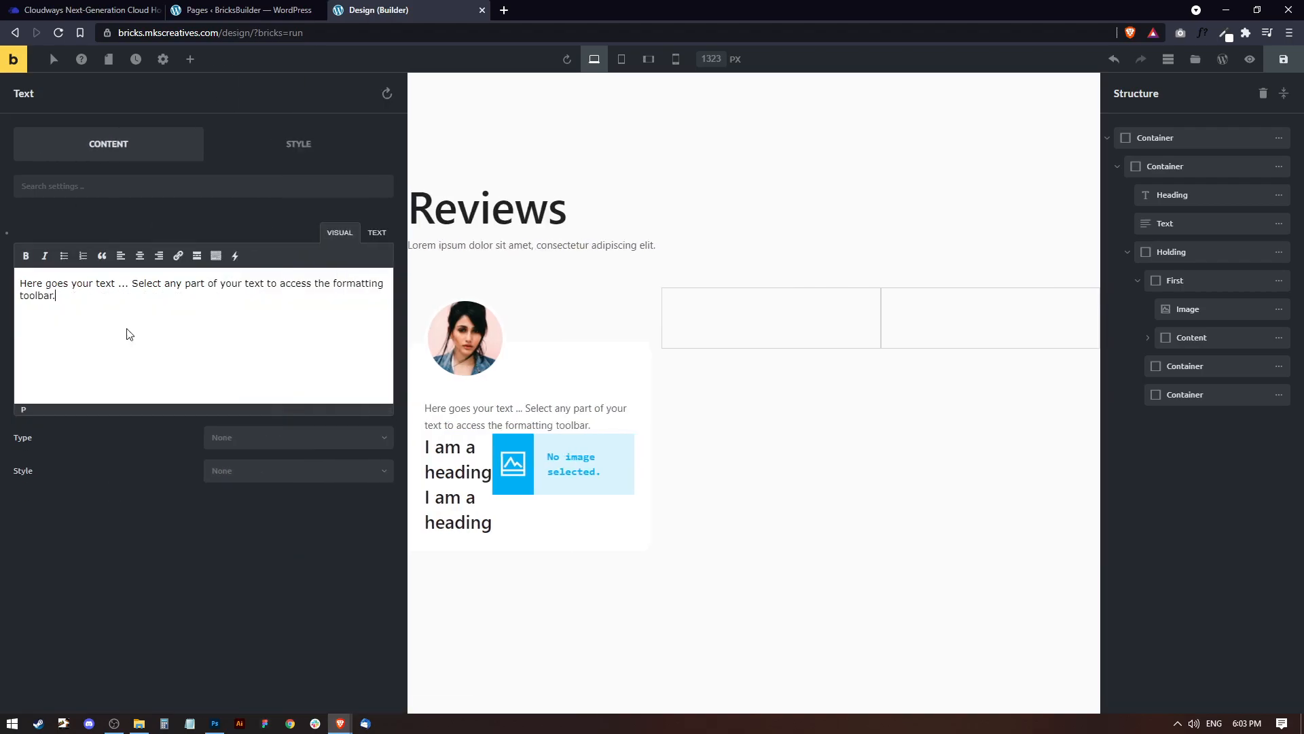
{"action": "key", "text": "ctrl+a"}
{"action": "type", "text": "Lorem ipsum dolor sit amet, consectetur adipiscing elit. Integer leo enim, fringilla sit amet massa vitae, faucibus consectetur neque. Suspendisse metus nisi, sodales id egestas sed, rhoncus quis tortor."}
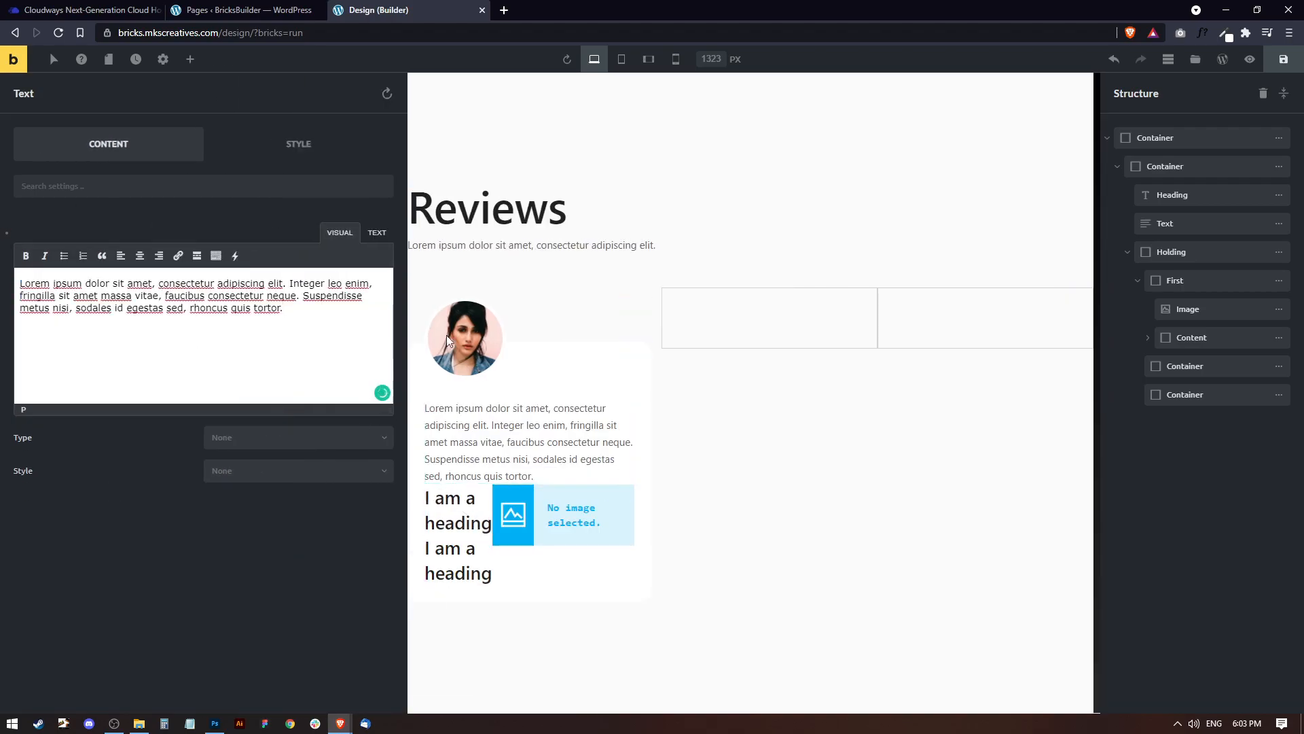
{"action": "left_click", "coordinate": [691, 423]}
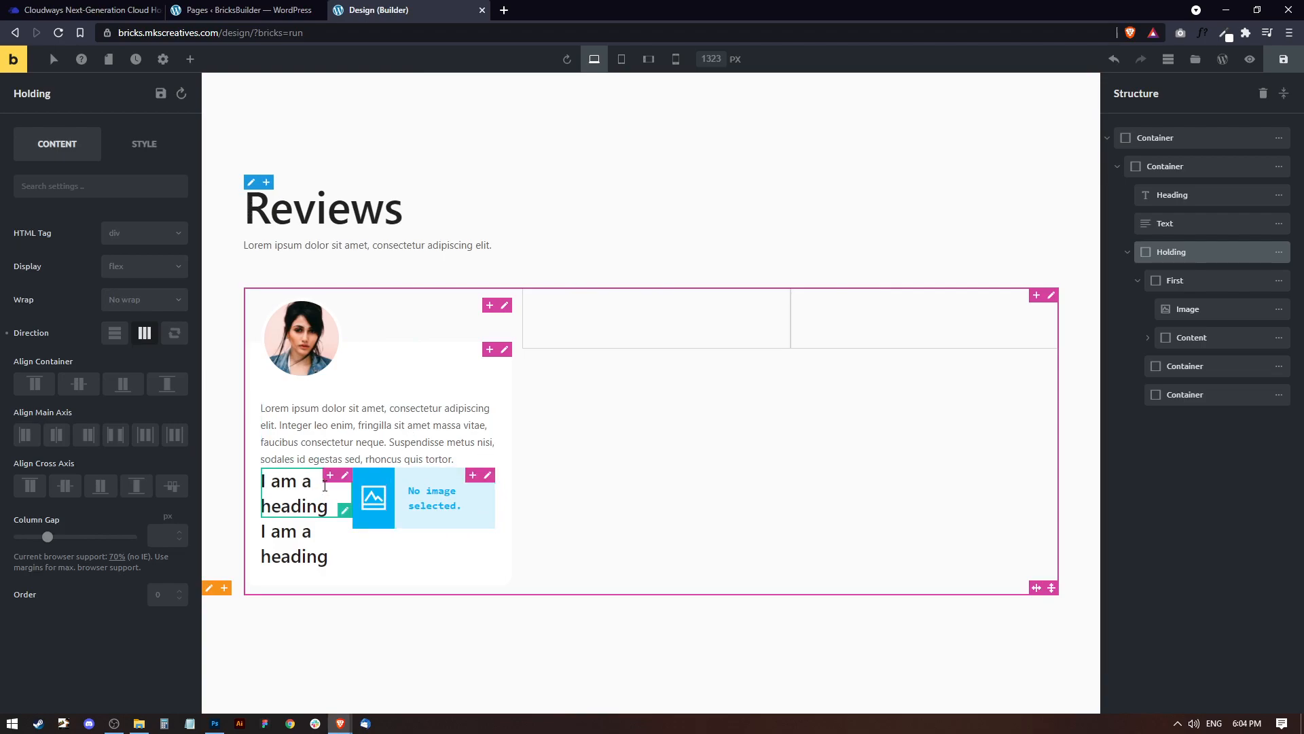
Rename the container below the review text in the first card as "Botton Content".
{"action": "left_click", "coordinate": [1148, 338]}
{"action": "left_click", "coordinate": [1158, 394]}
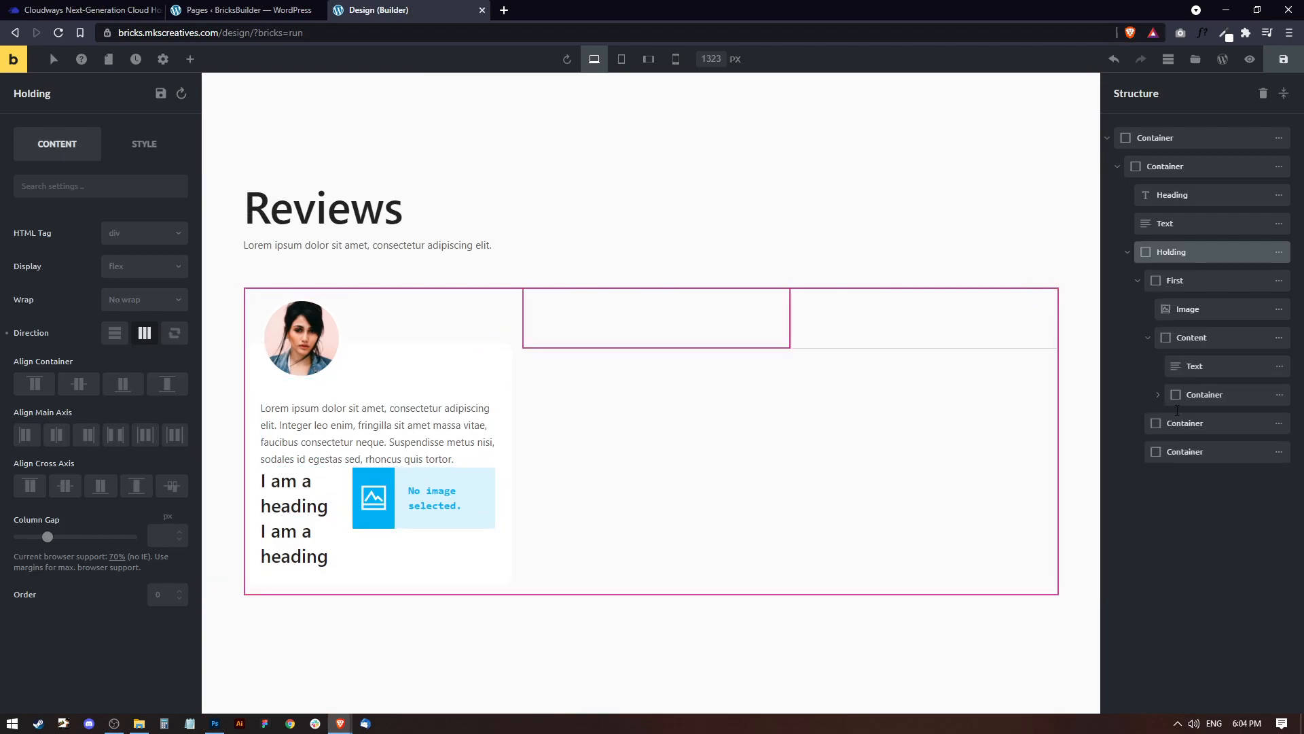
{"action": "left_click", "coordinate": [1212, 365]}
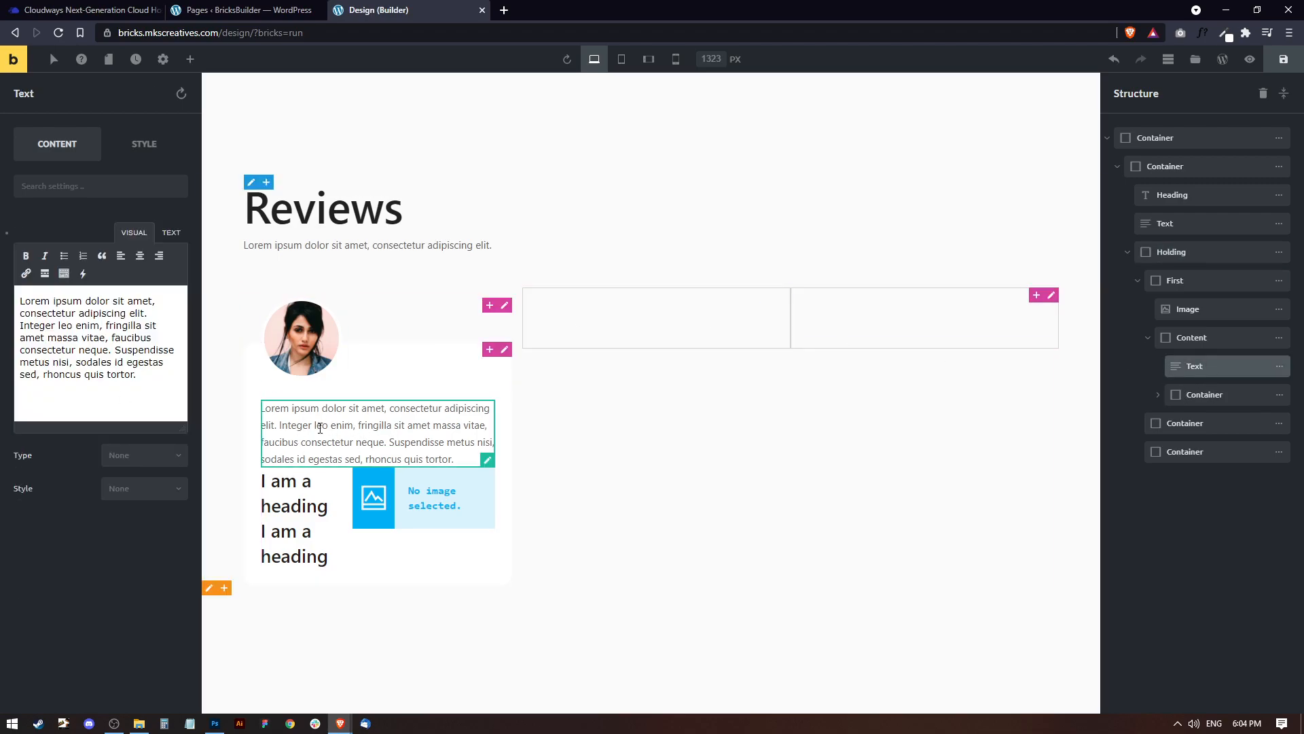
{"action": "left_click", "coordinate": [1211, 394]}
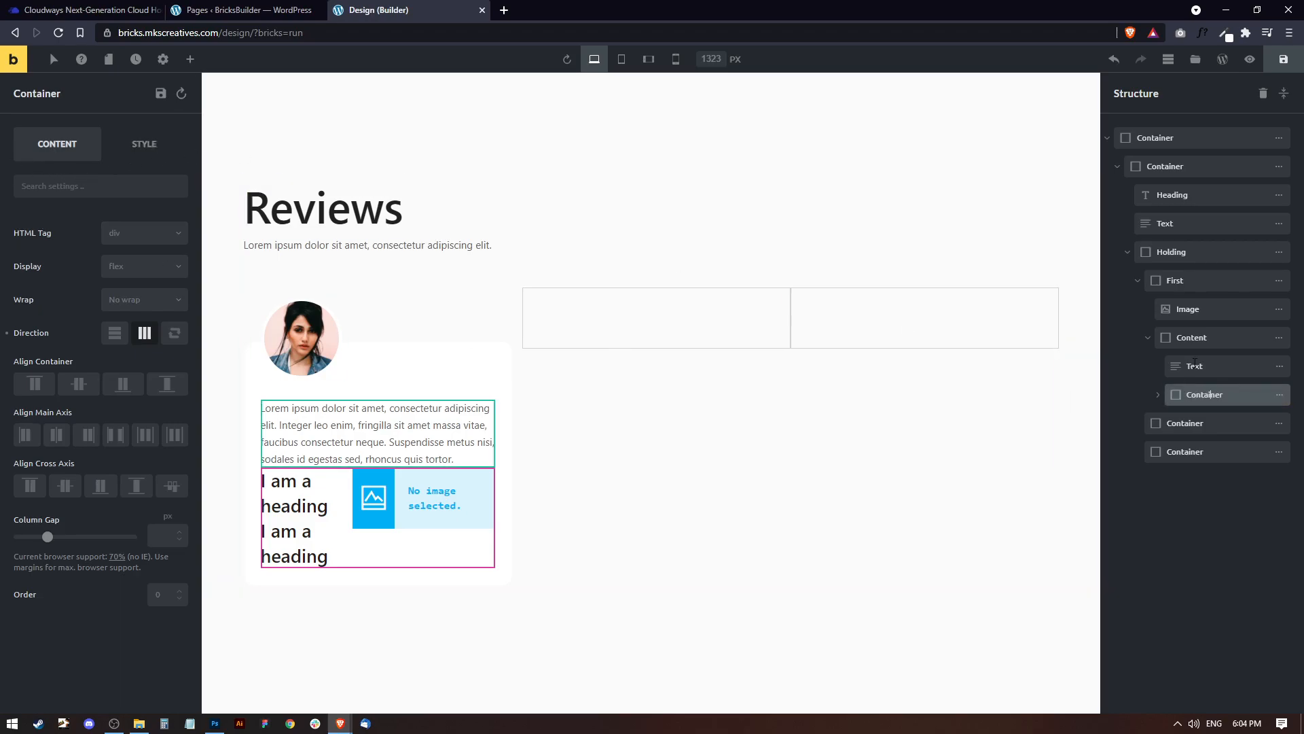
{"action": "double_click", "coordinate": [1204, 395]}
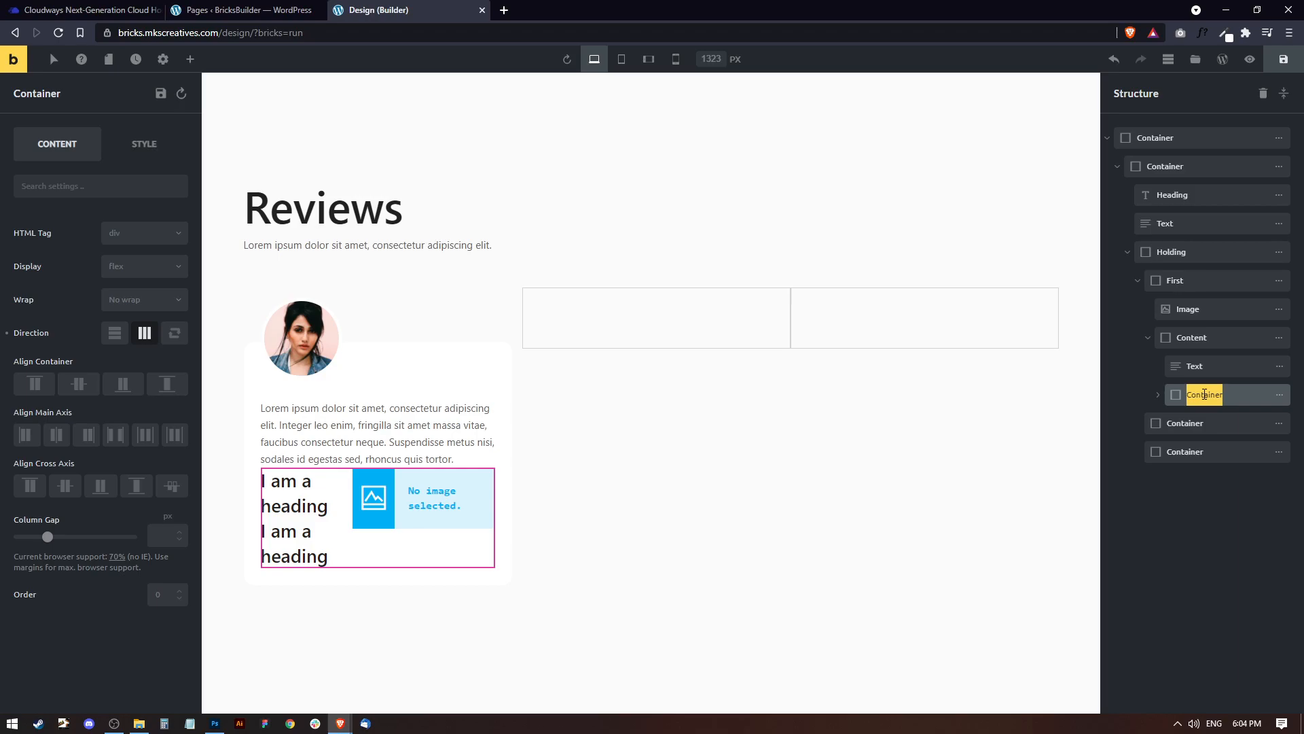
{"action": "type", "text": "Botton Content"}
Set the top margin of the first card's bottom content container to 25 px.
{"action": "left_click", "coordinate": [144, 144]}
{"action": "left_click", "coordinate": [70, 231]}
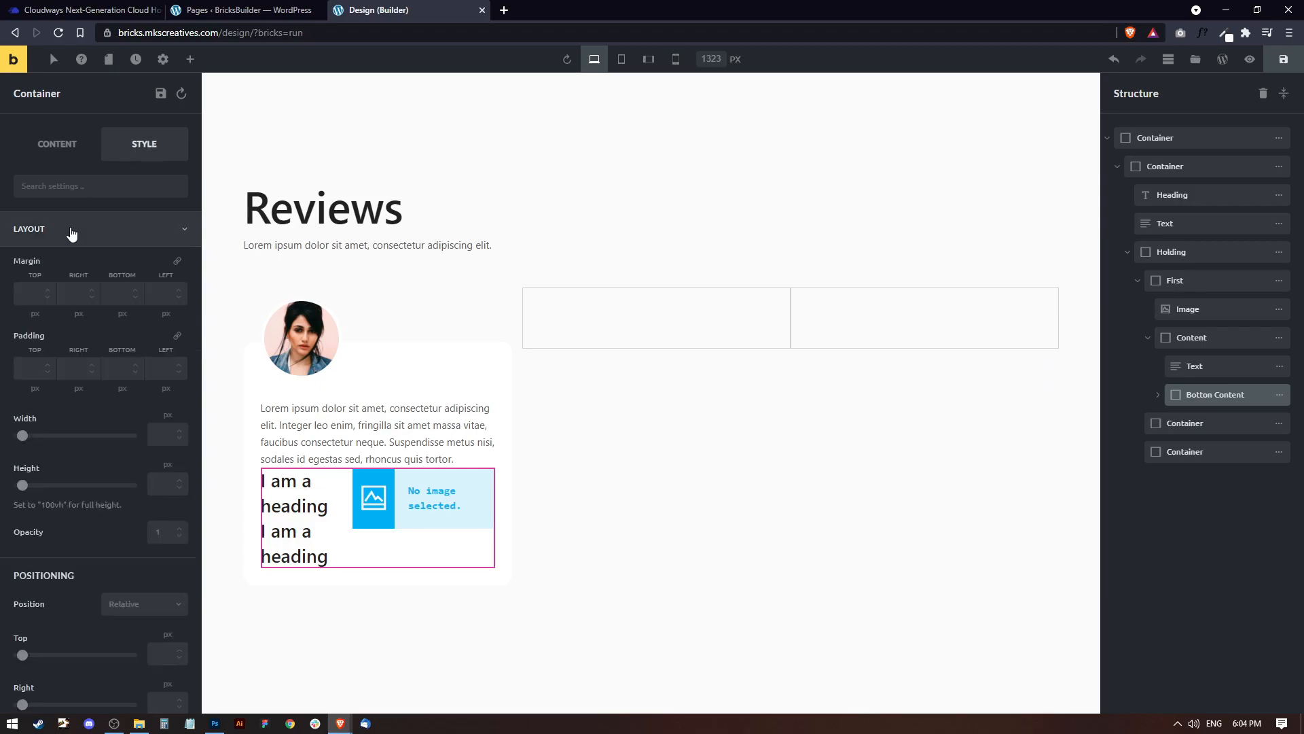
{"action": "left_click", "coordinate": [42, 288]}
{"action": "type", "text": "25"}
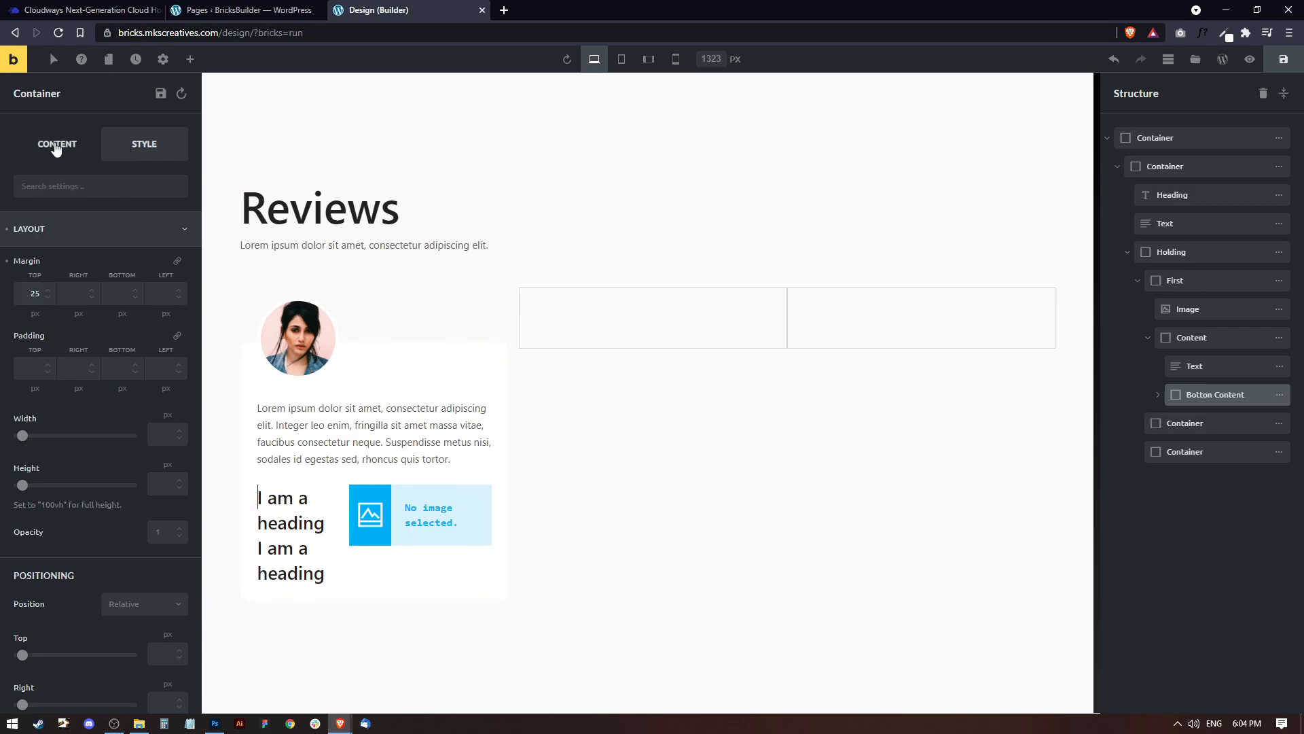
Set the font size of the upper heading in the bottom content container to 16 px.
{"action": "left_click", "coordinate": [1158, 394]}
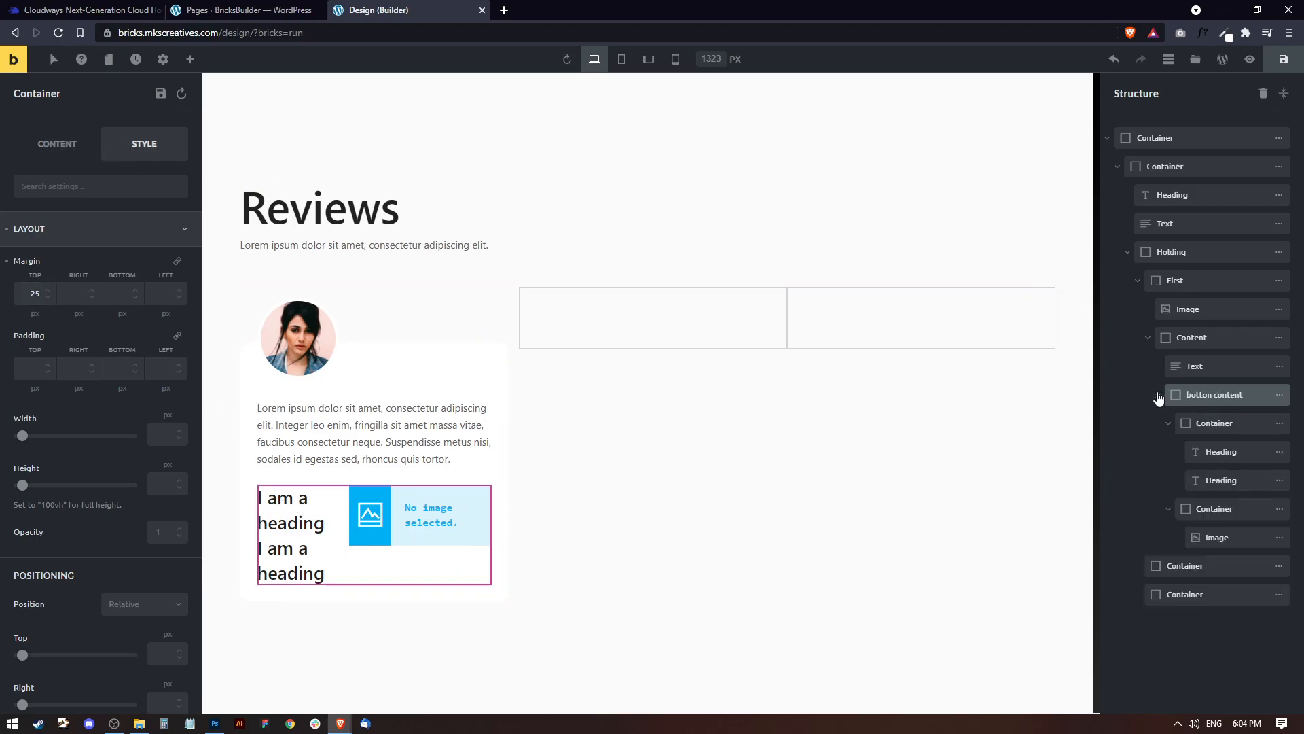
{"action": "left_click", "coordinate": [1219, 451]}
{"action": "scroll", "coordinate": [108, 443], "scroll_direction": "down", "scroll_amount": 9}
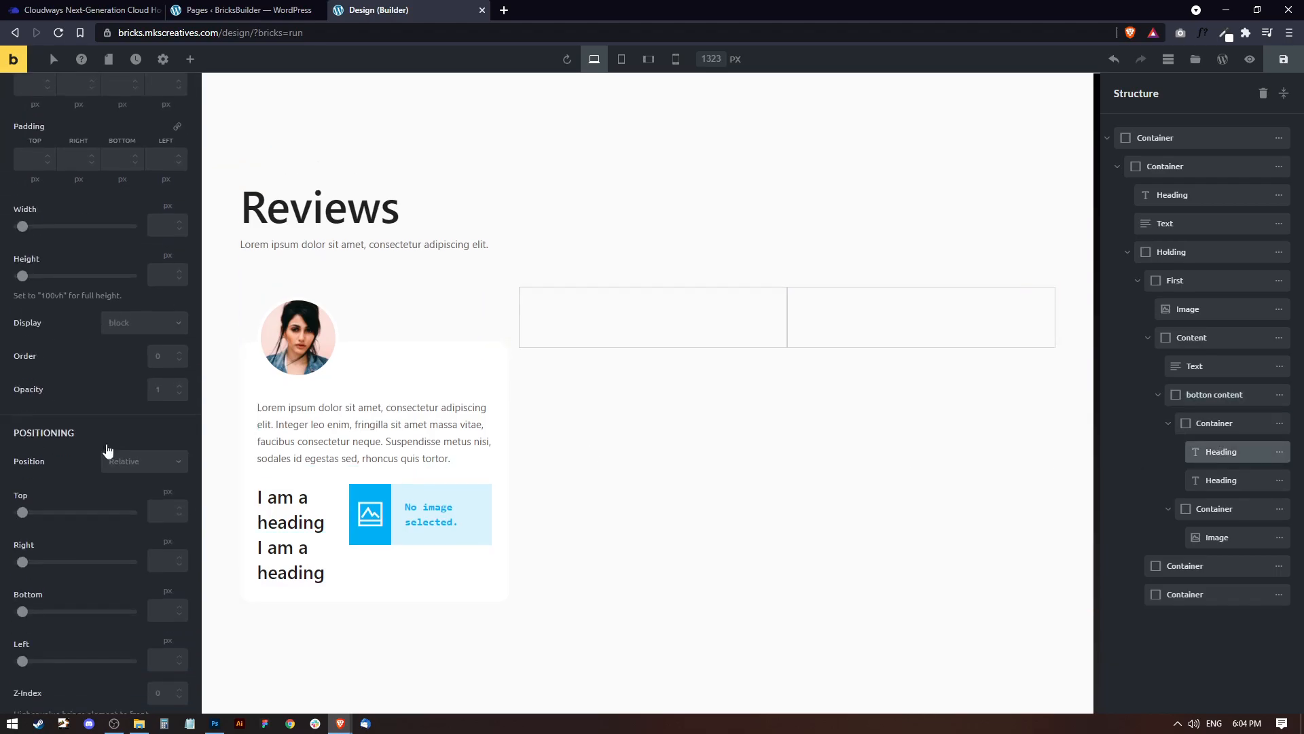
{"action": "left_click", "coordinate": [85, 489]}
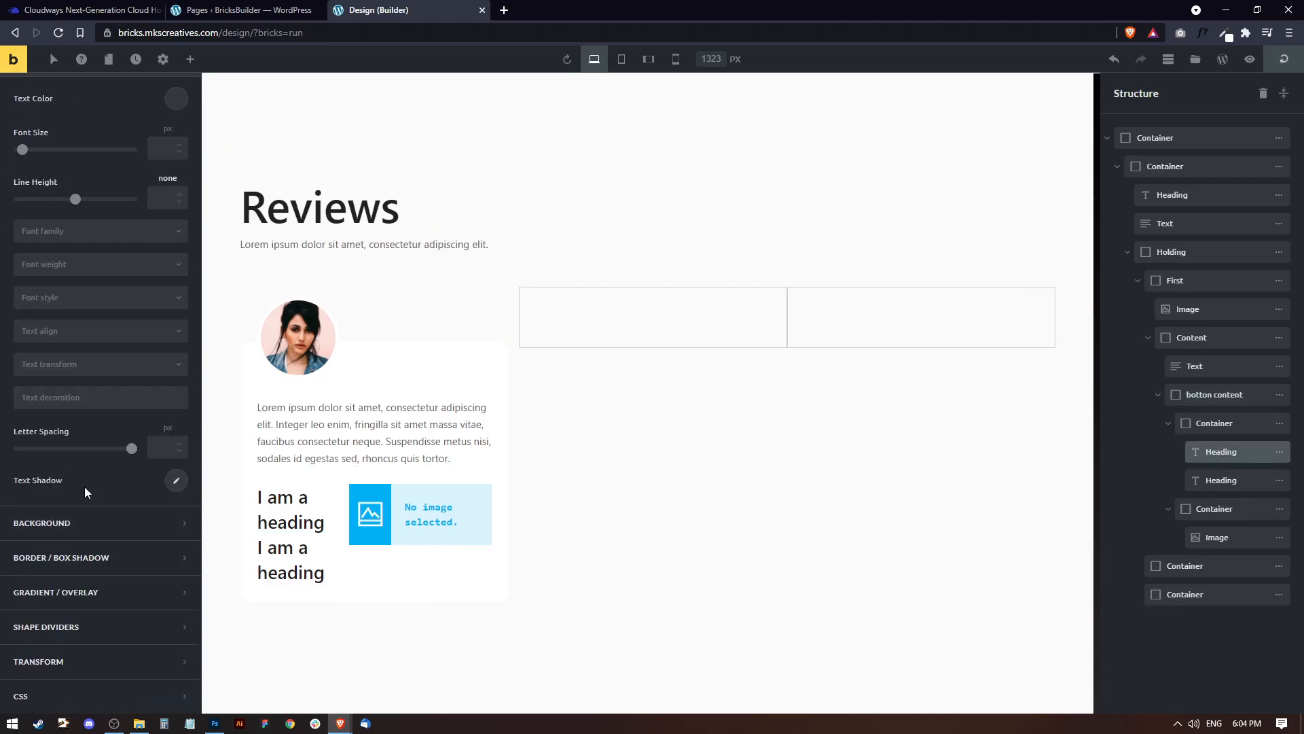
{"action": "left_click", "coordinate": [166, 148]}
{"action": "type", "text": "16"}
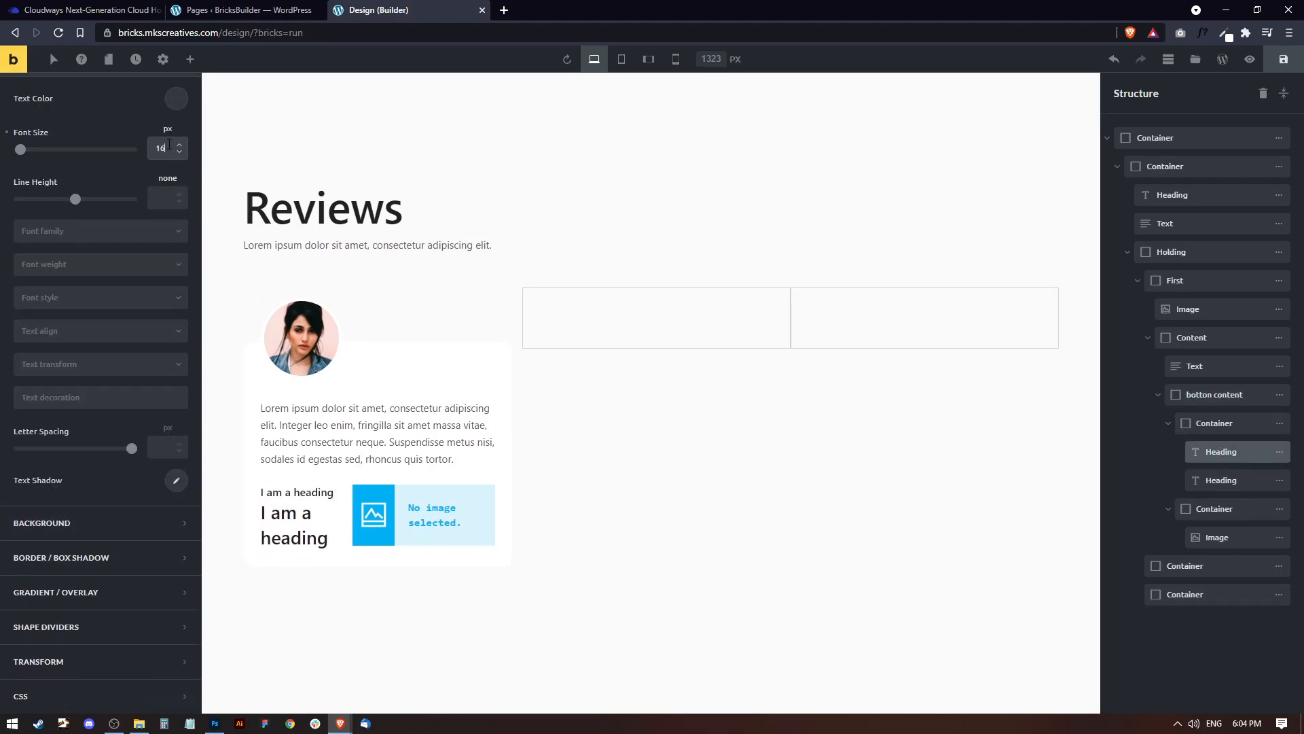
Colour the upper heading black and set its text transform to Capitalize.
{"action": "left_click", "coordinate": [175, 100]}
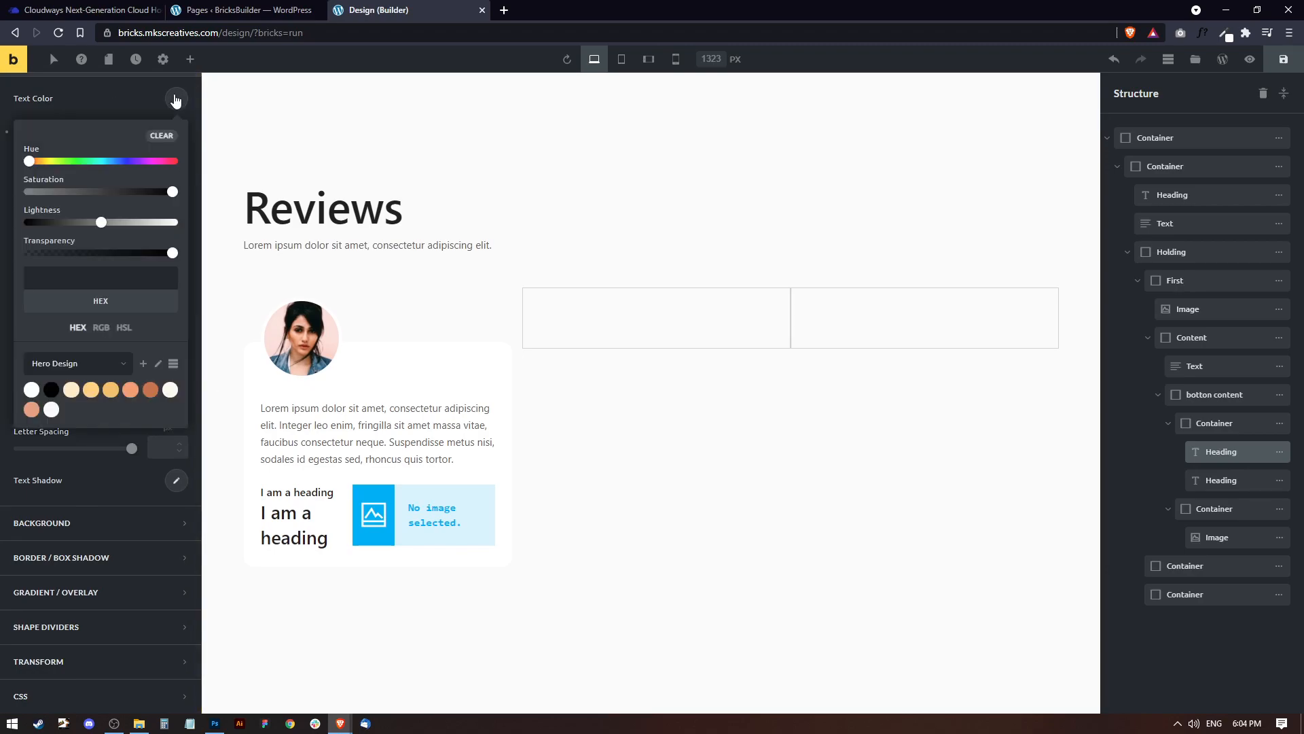
{"action": "left_click", "coordinate": [51, 390]}
{"action": "left_click", "coordinate": [176, 99]}
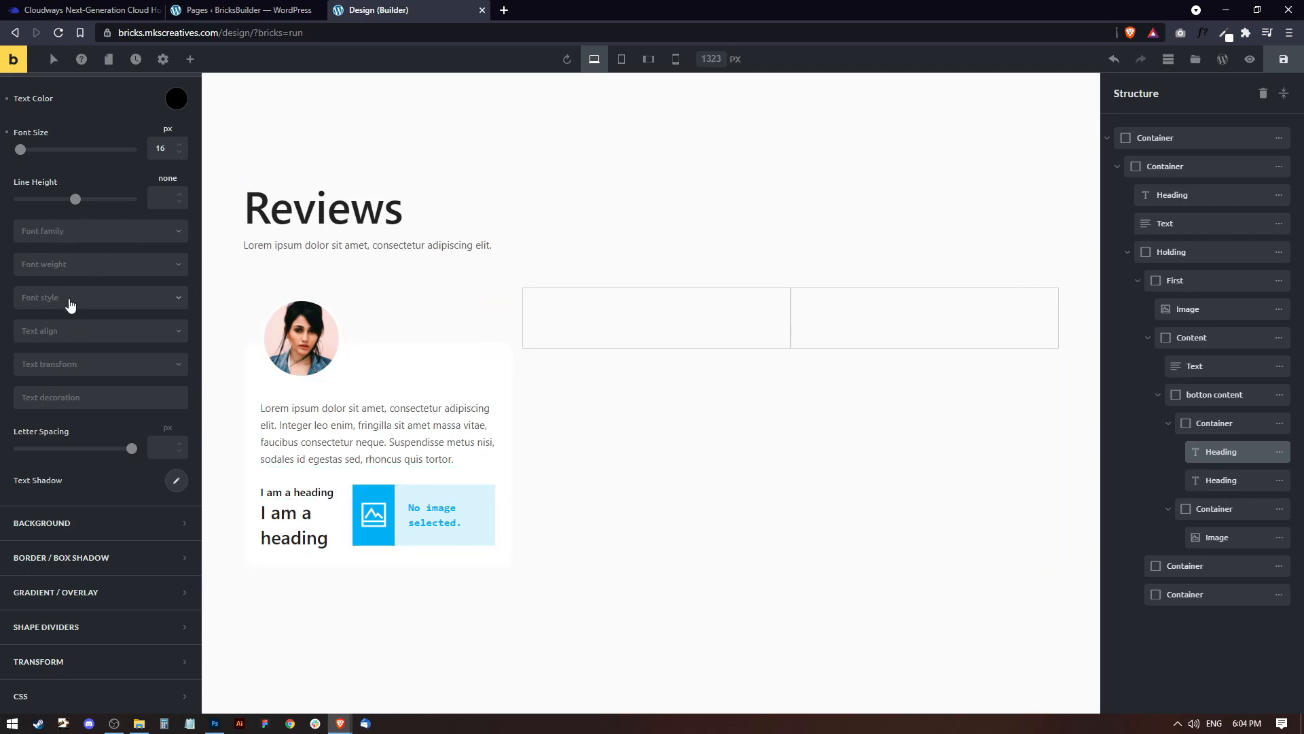
{"action": "left_click", "coordinate": [69, 358]}
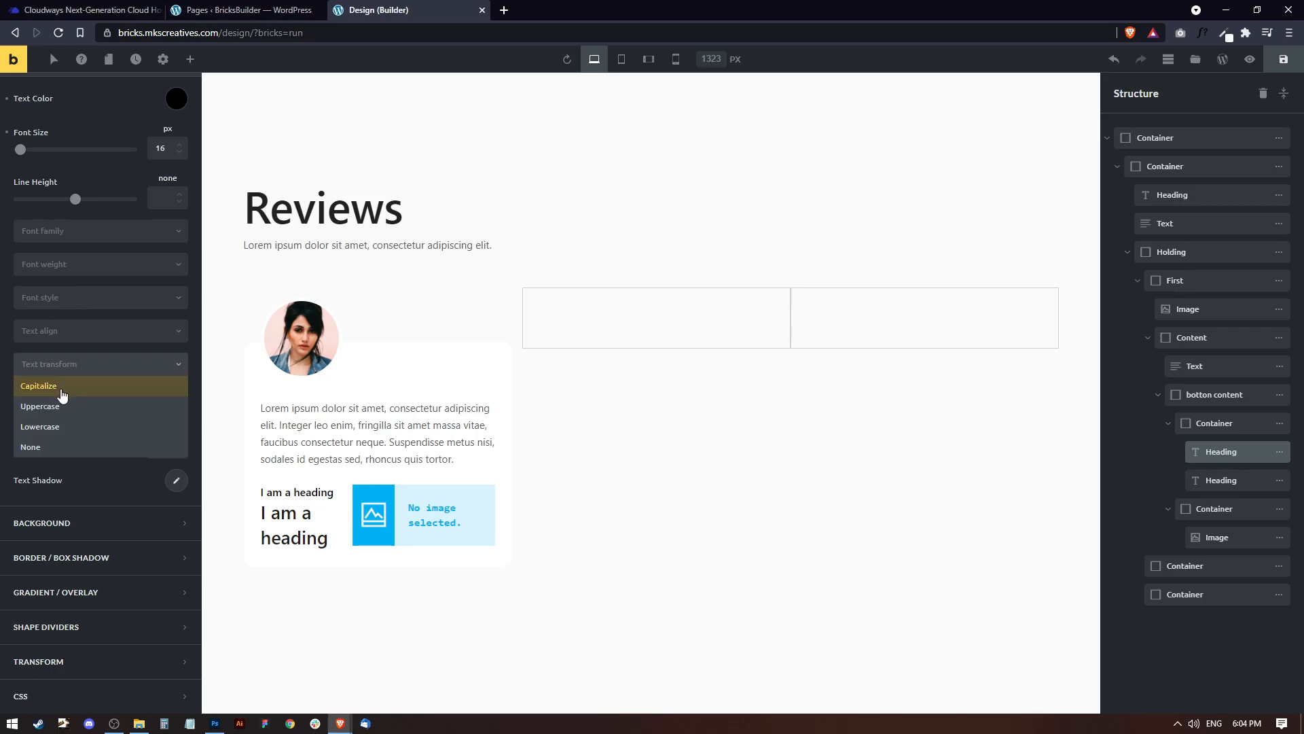
{"action": "left_click", "coordinate": [61, 385]}
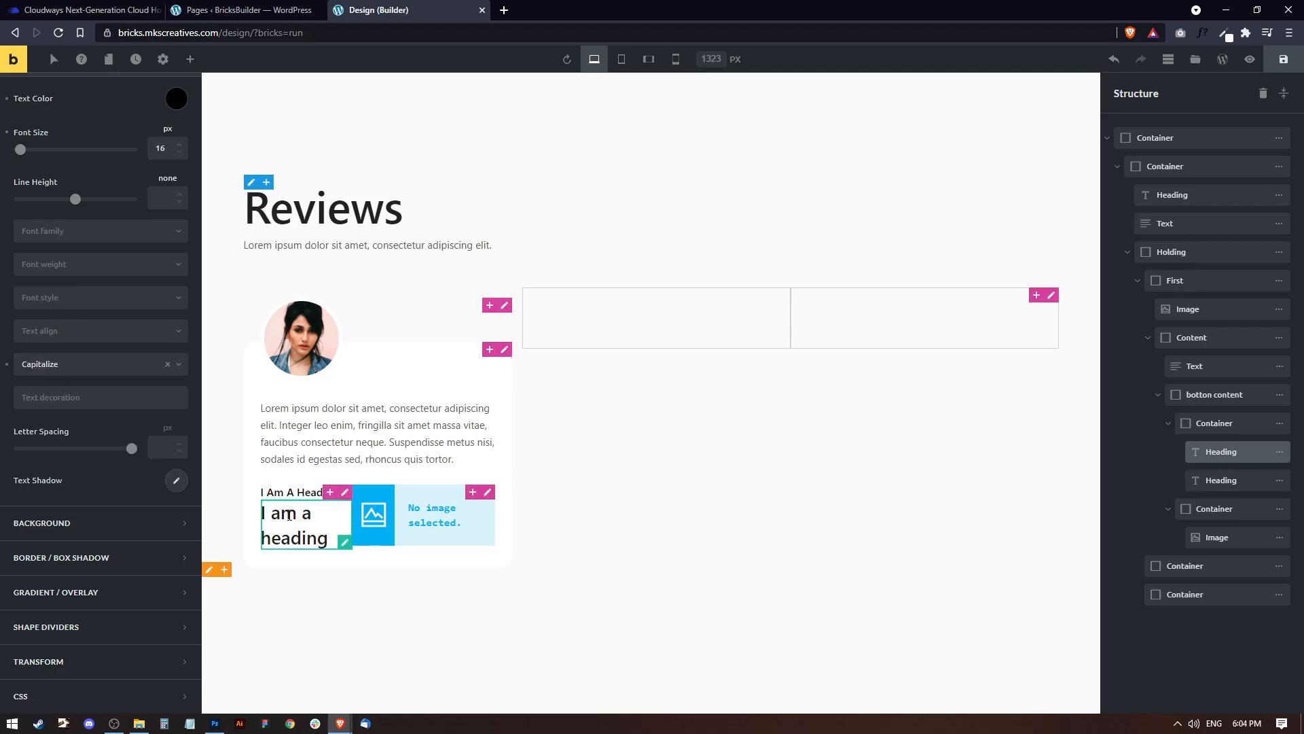
Replace the upper heading's placeholder text with the reviewer's full name.
{"action": "scroll", "coordinate": [97, 191], "scroll_direction": "up", "scroll_amount": 3}
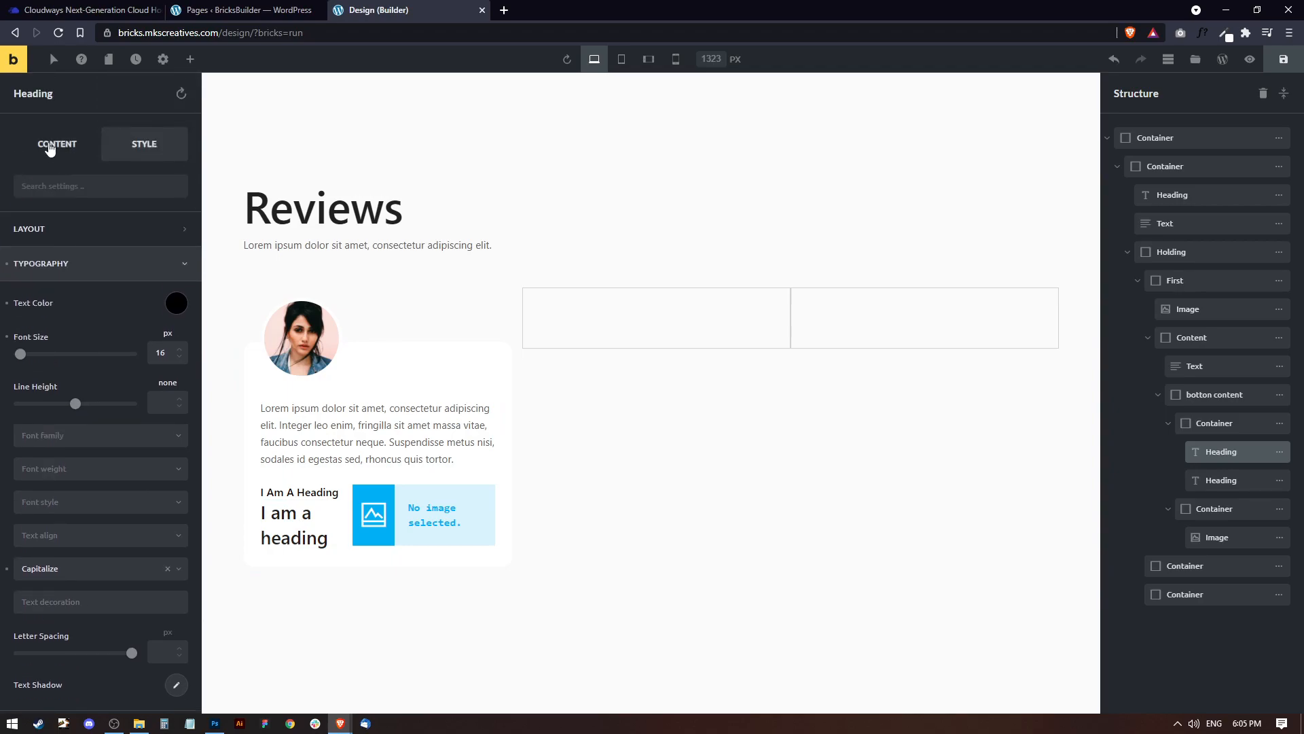
{"action": "left_click", "coordinate": [50, 148]}
{"action": "left_click_drag", "start_coordinate": [87, 234], "coordinate": [3, 235]}
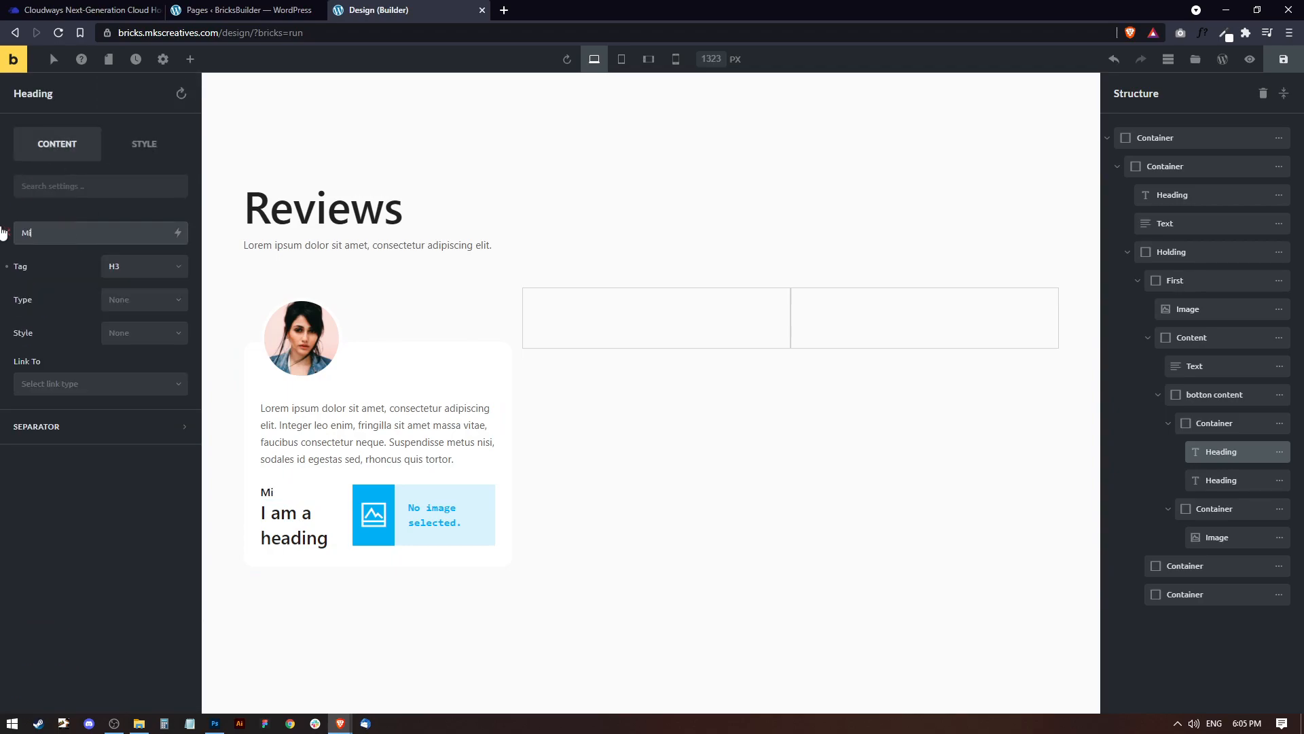
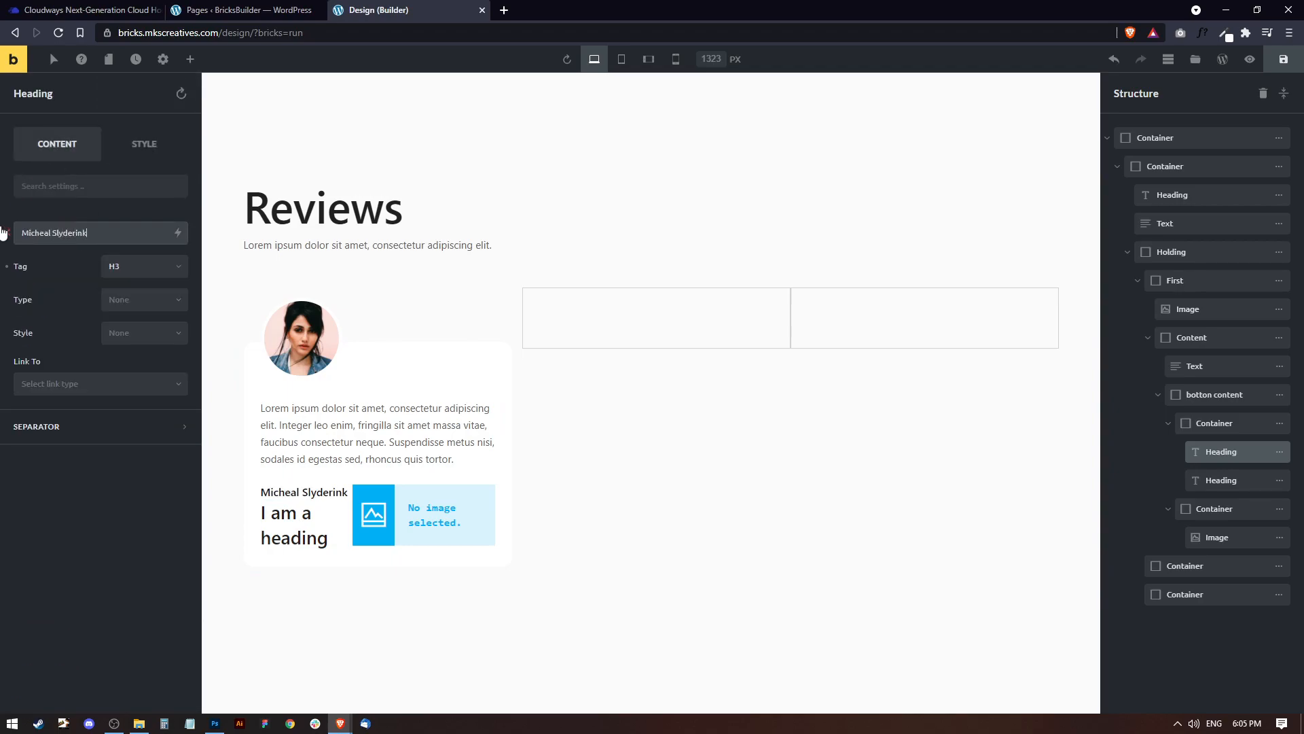
Change the text of the heading under the reviewer's name to "Designer - MKSCreatives".
{"action": "left_click", "coordinate": [276, 519]}
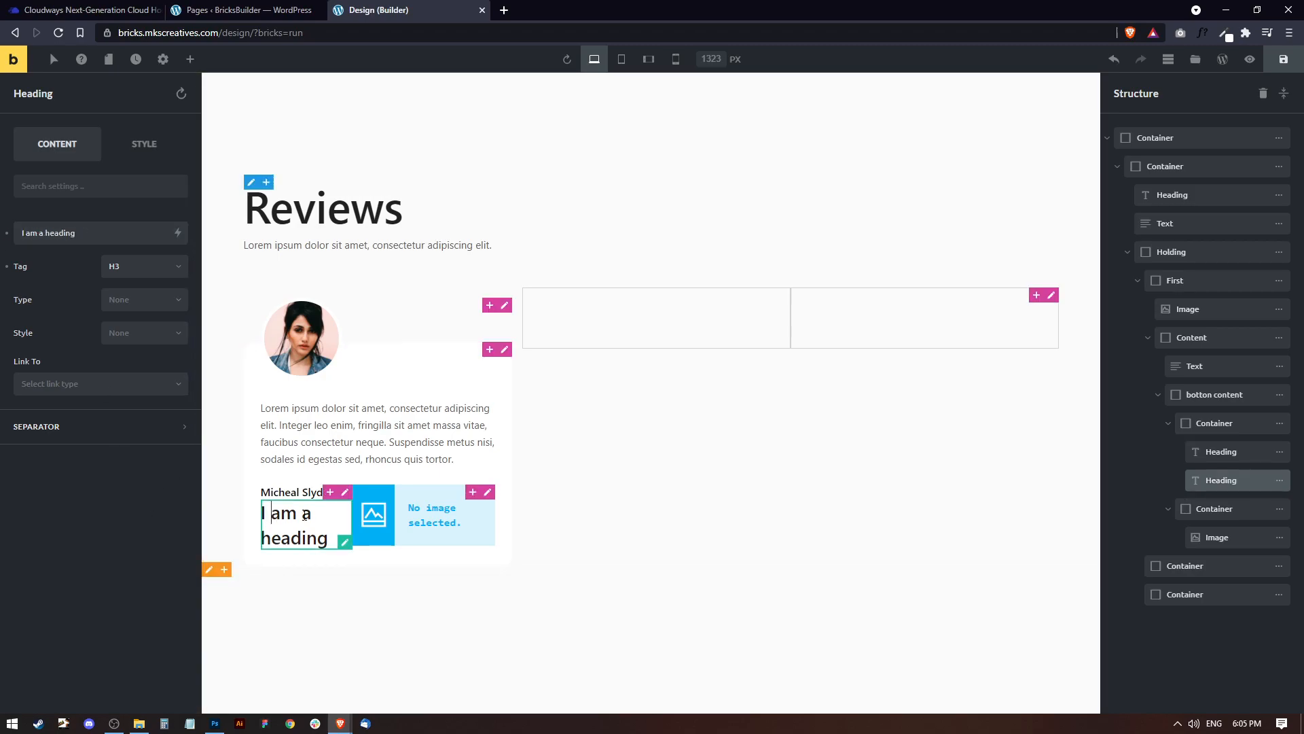
{"action": "left_click_drag", "start_coordinate": [81, 233], "coordinate": [3, 235]}
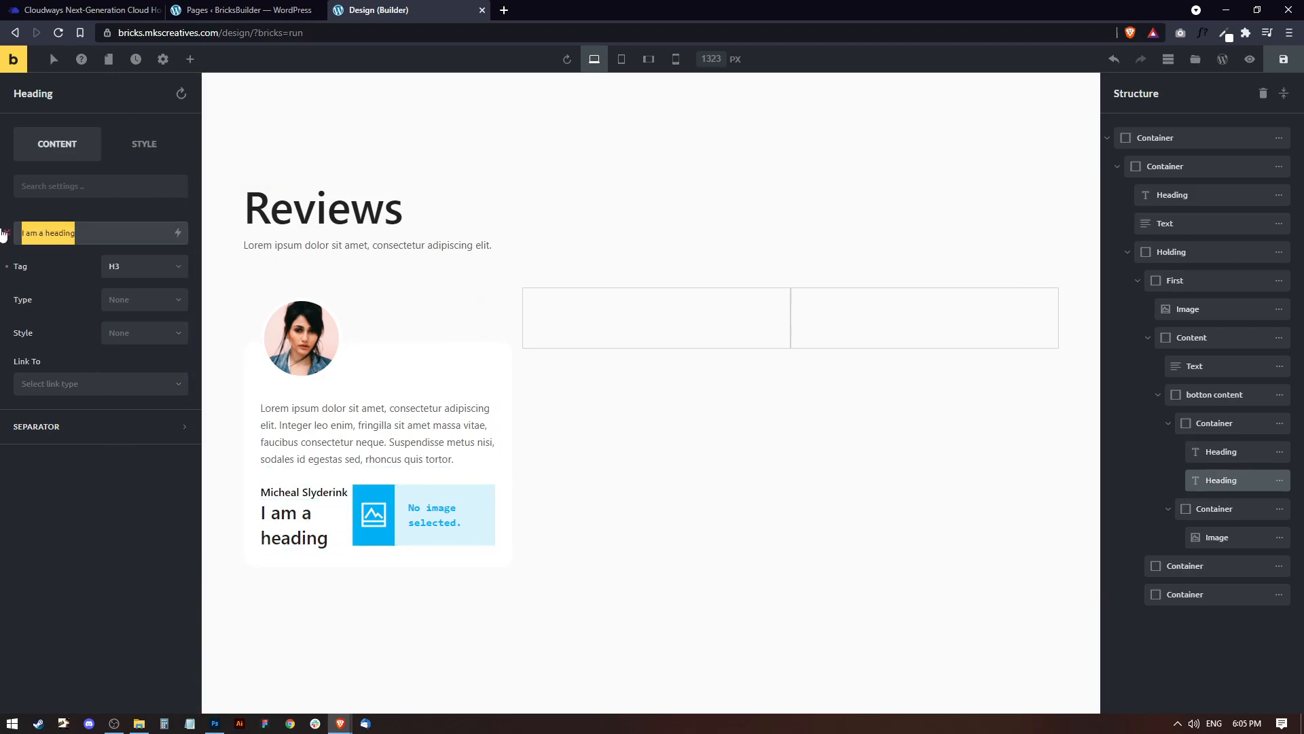
{"action": "type", "text": "D"}
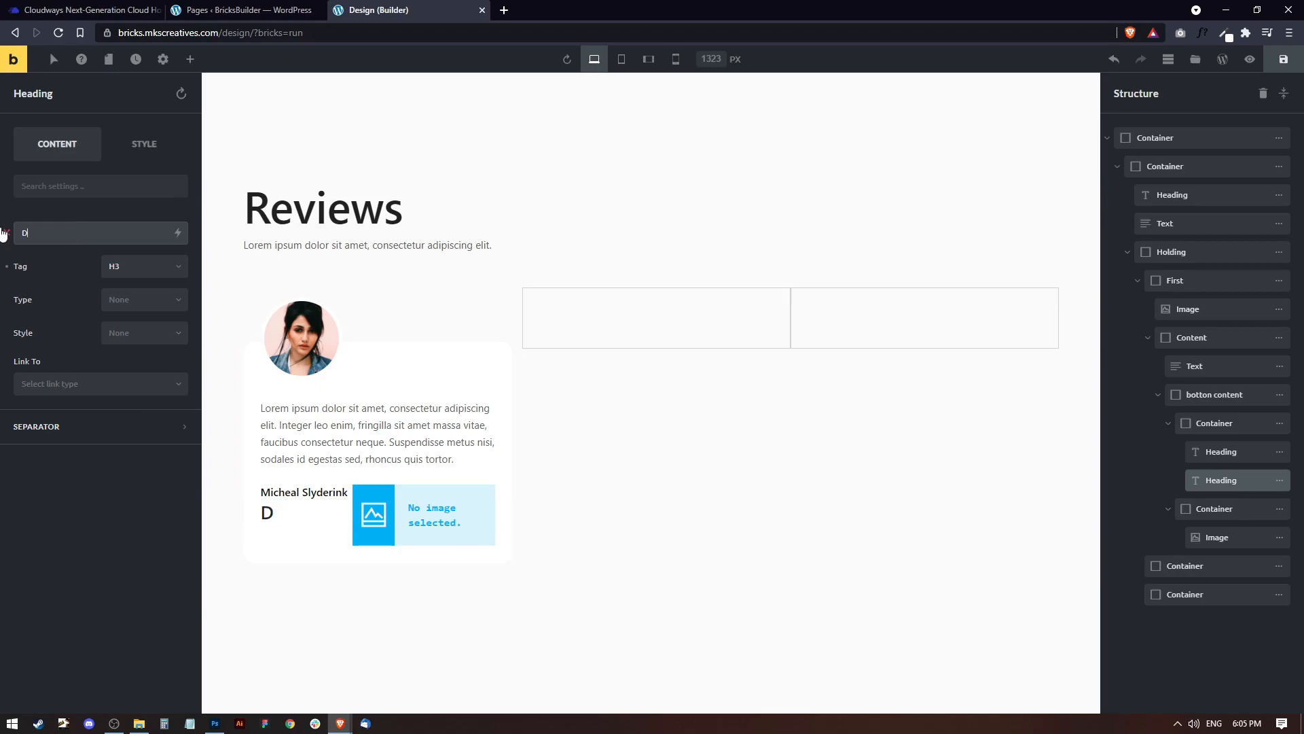
{"action": "type", "text": "ner - M"}
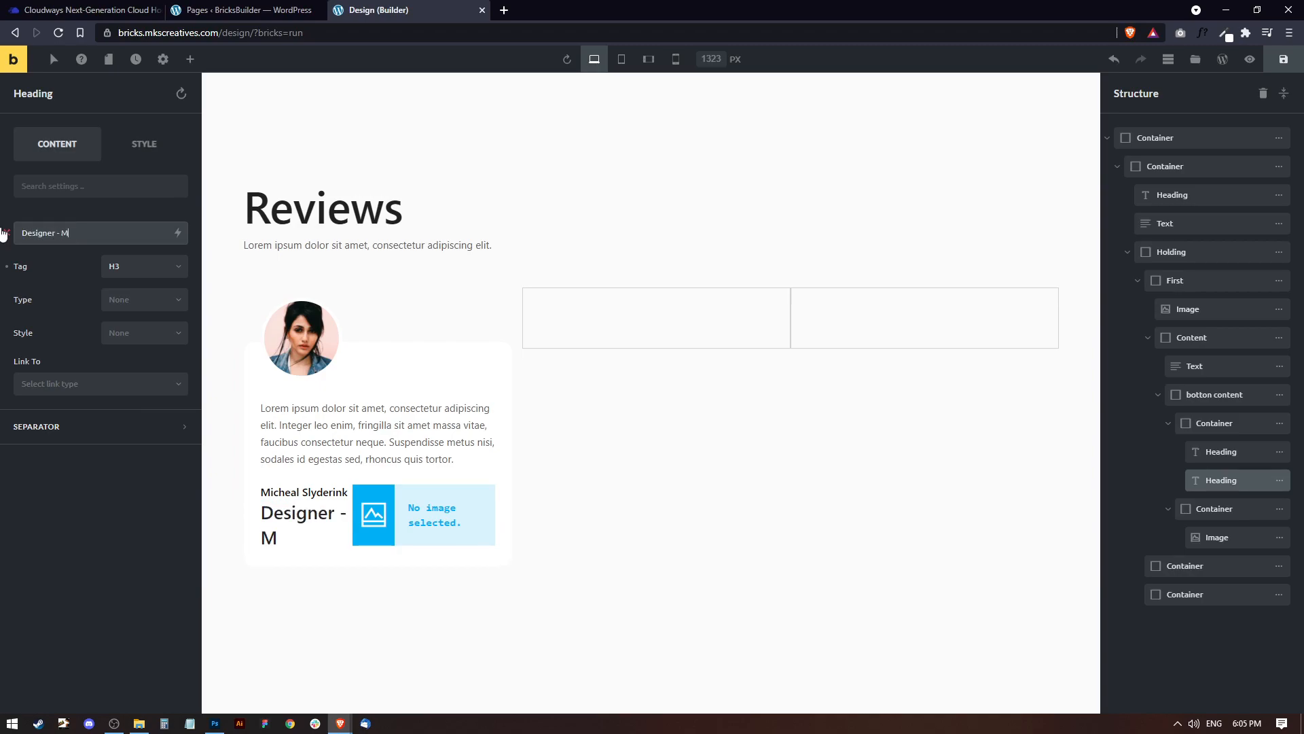
{"action": "type", "text": "KSCreaitve"}
{"action": "key", "text": "BackSpace"}
{"action": "key", "text": "BackSpace"}
{"action": "key", "text": "BackSpace"}
{"action": "type", "text": "ives"}
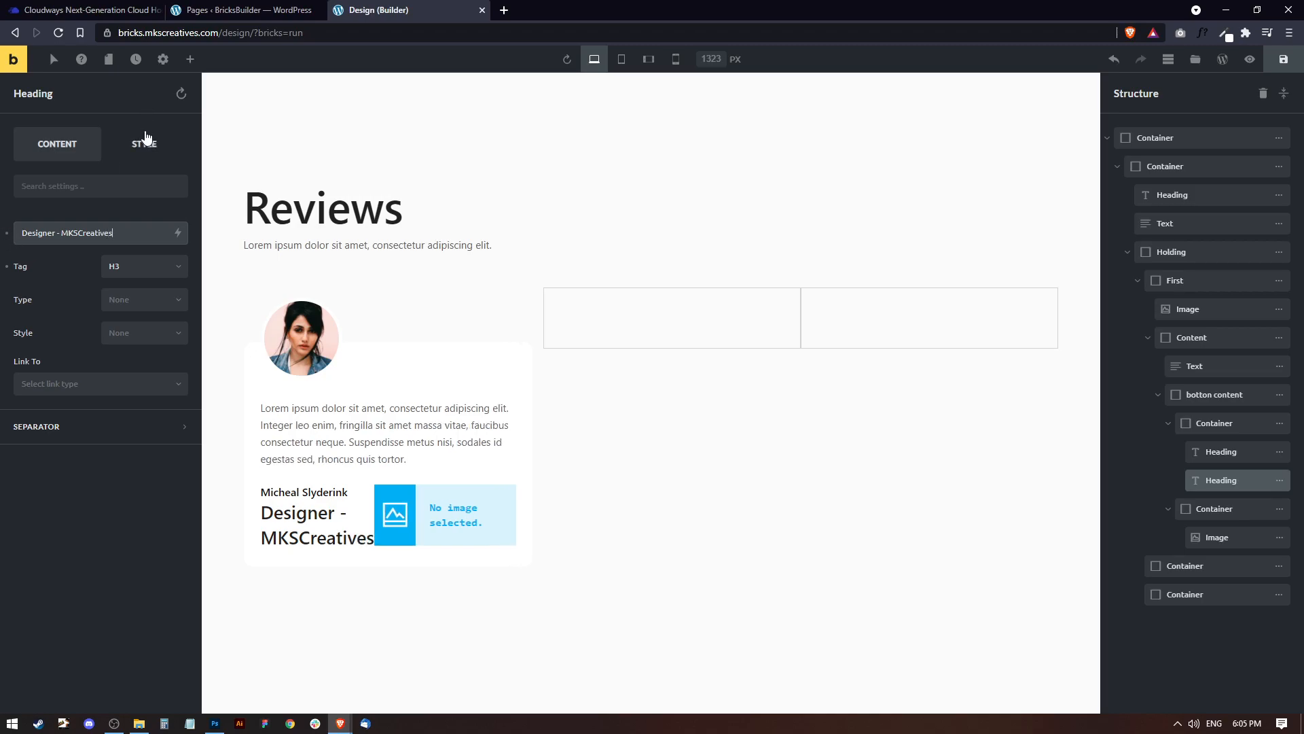
Give the "Designer - MKSCreatives" heading a mid-grey text colour and a 12 px font size.
{"action": "left_click", "coordinate": [145, 139]}
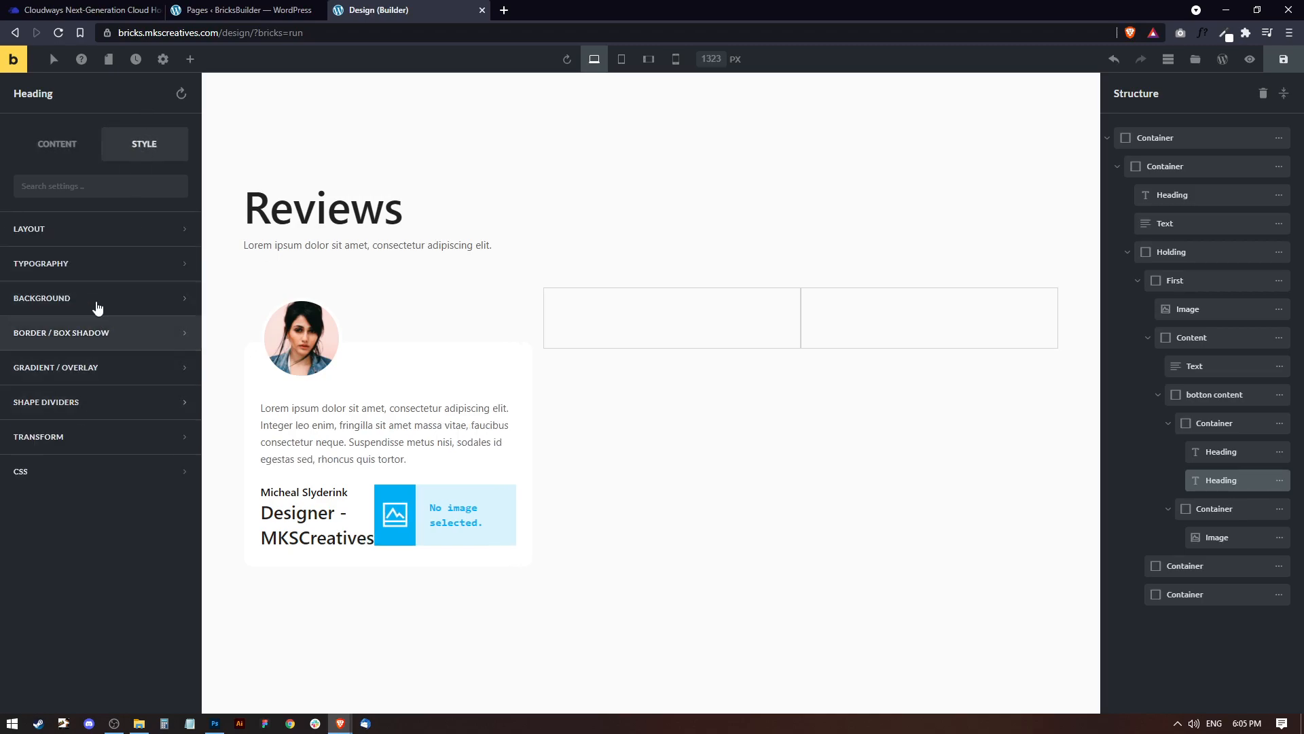
{"action": "left_click", "coordinate": [93, 267]}
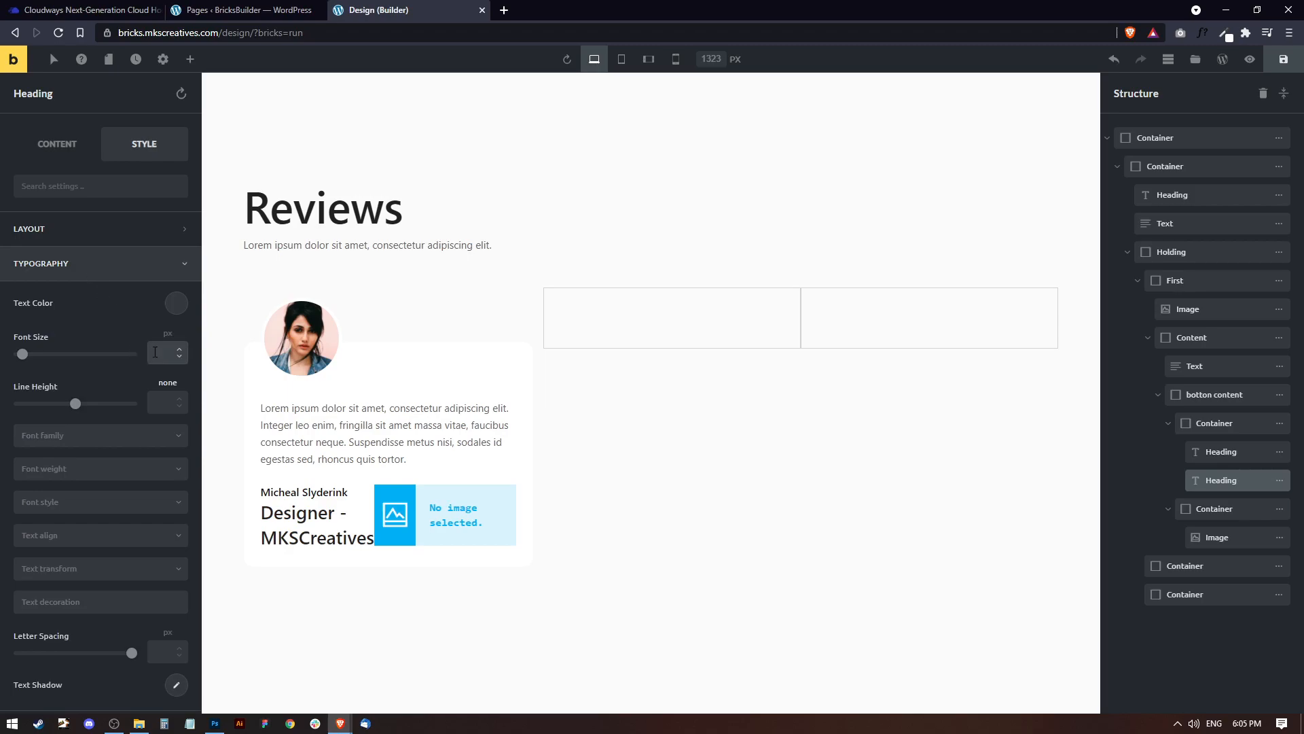
{"action": "left_click", "coordinate": [182, 308]}
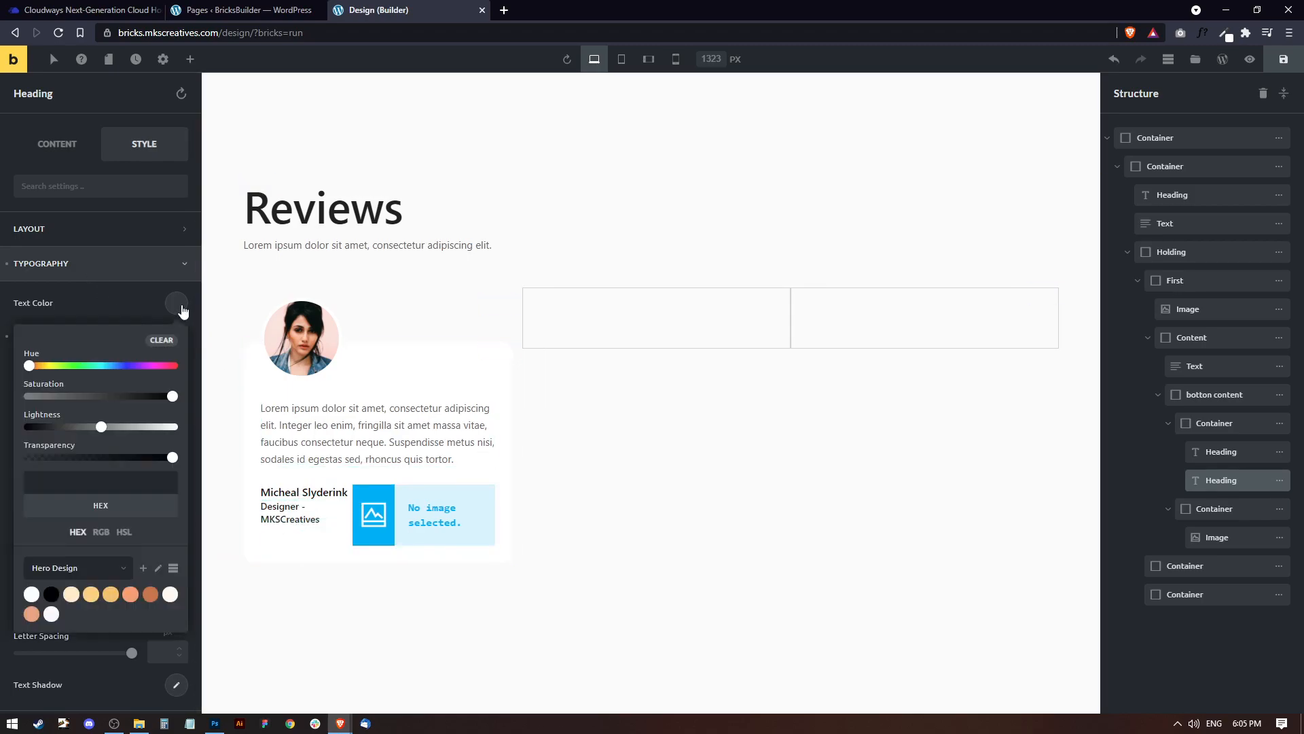
{"action": "left_click", "coordinate": [51, 593]}
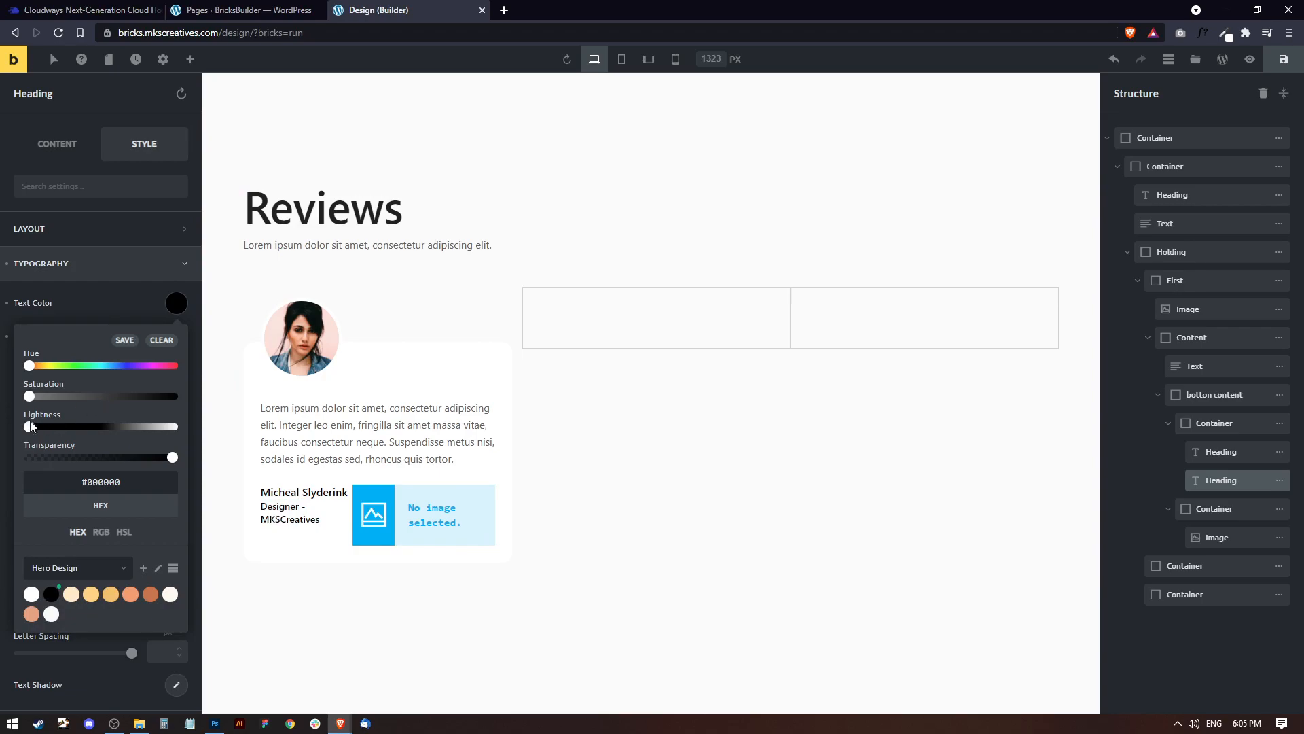
{"action": "left_click_drag", "start_coordinate": [30, 428], "coordinate": [108, 432]}
{"action": "left_click", "coordinate": [177, 303]}
{"action": "left_click", "coordinate": [163, 353]}
{"action": "type", "text": "12"}
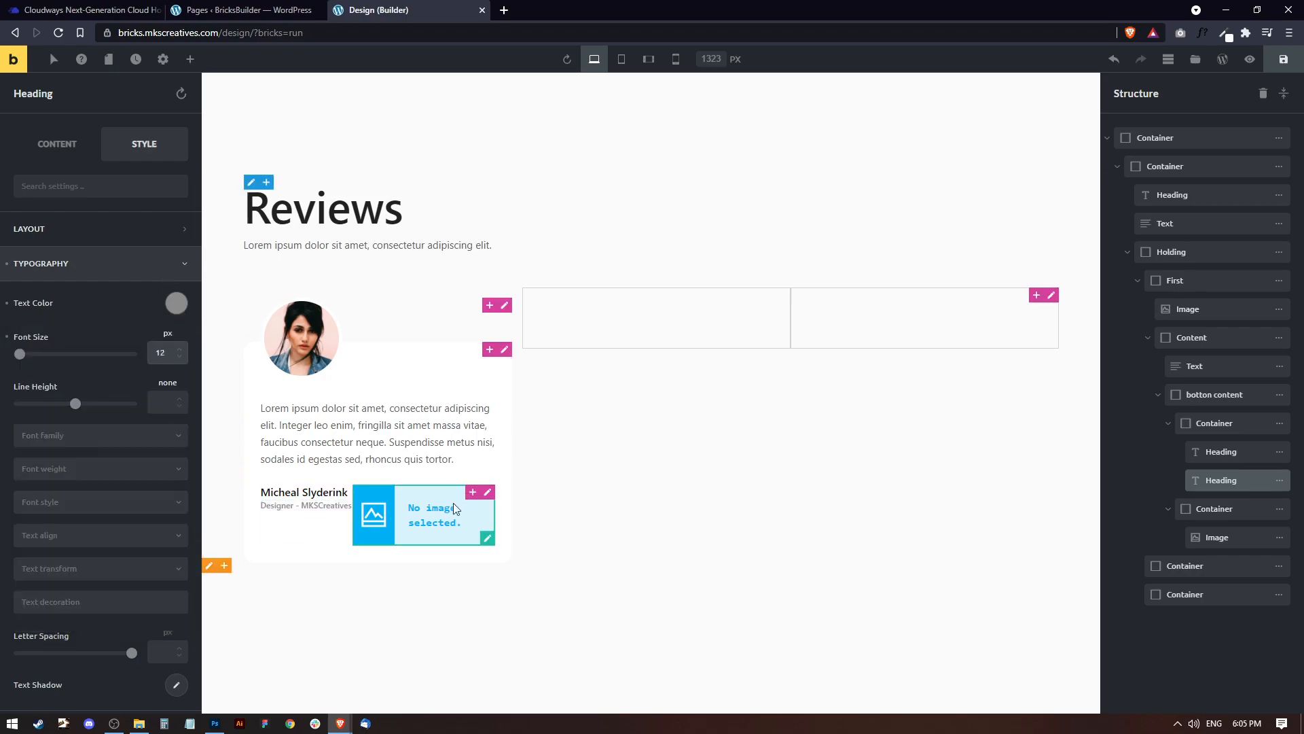
Set the font weight of the "Designer - MKSCreatives" heading to 400.
{"action": "left_click", "coordinate": [55, 470]}
{"action": "left_click", "coordinate": [45, 532]}
{"action": "left_click", "coordinate": [52, 473]}
{"action": "left_click", "coordinate": [47, 534]}
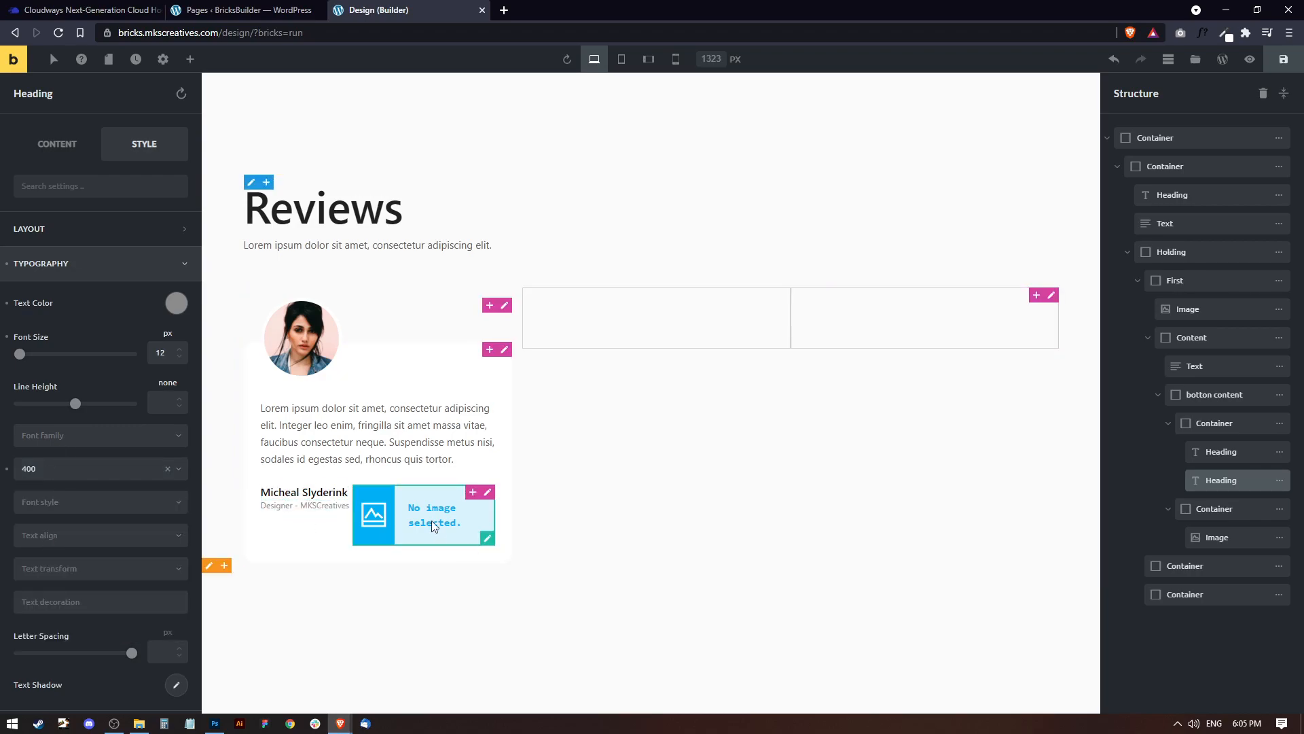
Insert quotes.png from the media library into the empty image element beside the reviewer's details.
{"action": "left_click", "coordinate": [392, 510]}
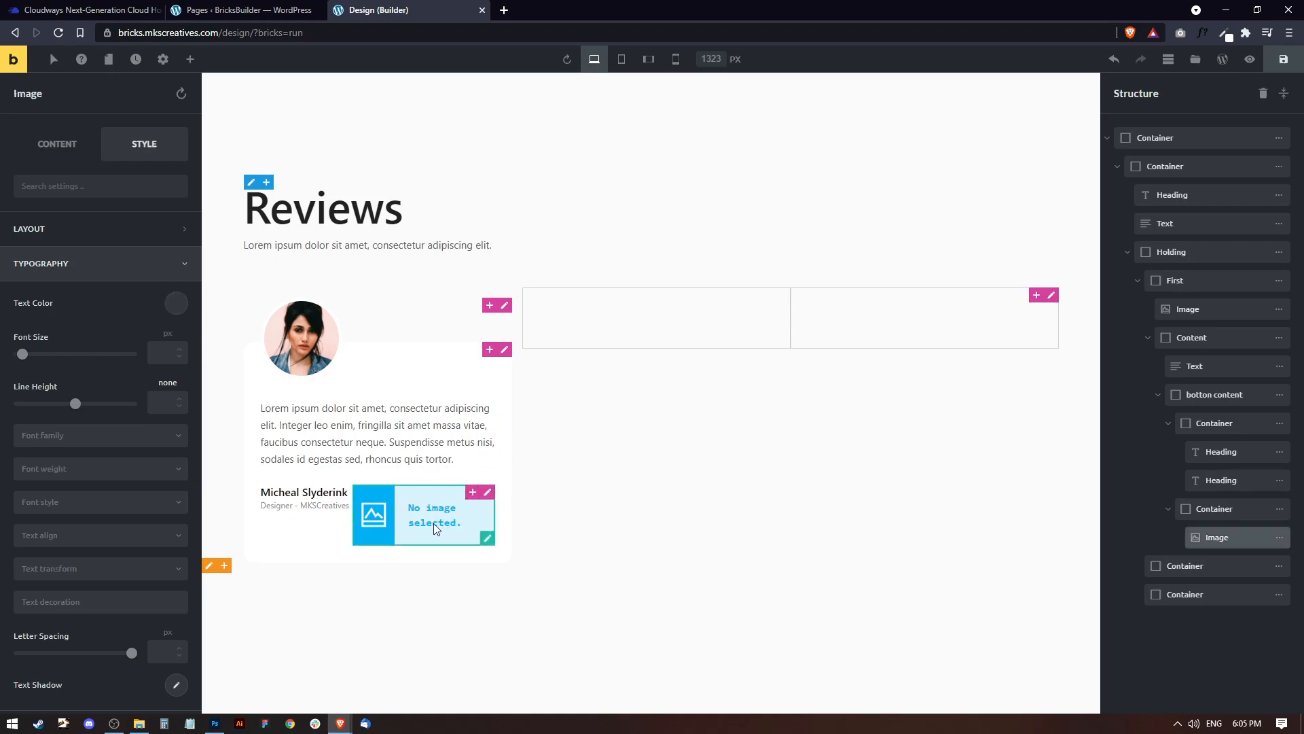
{"action": "left_click", "coordinate": [144, 144]}
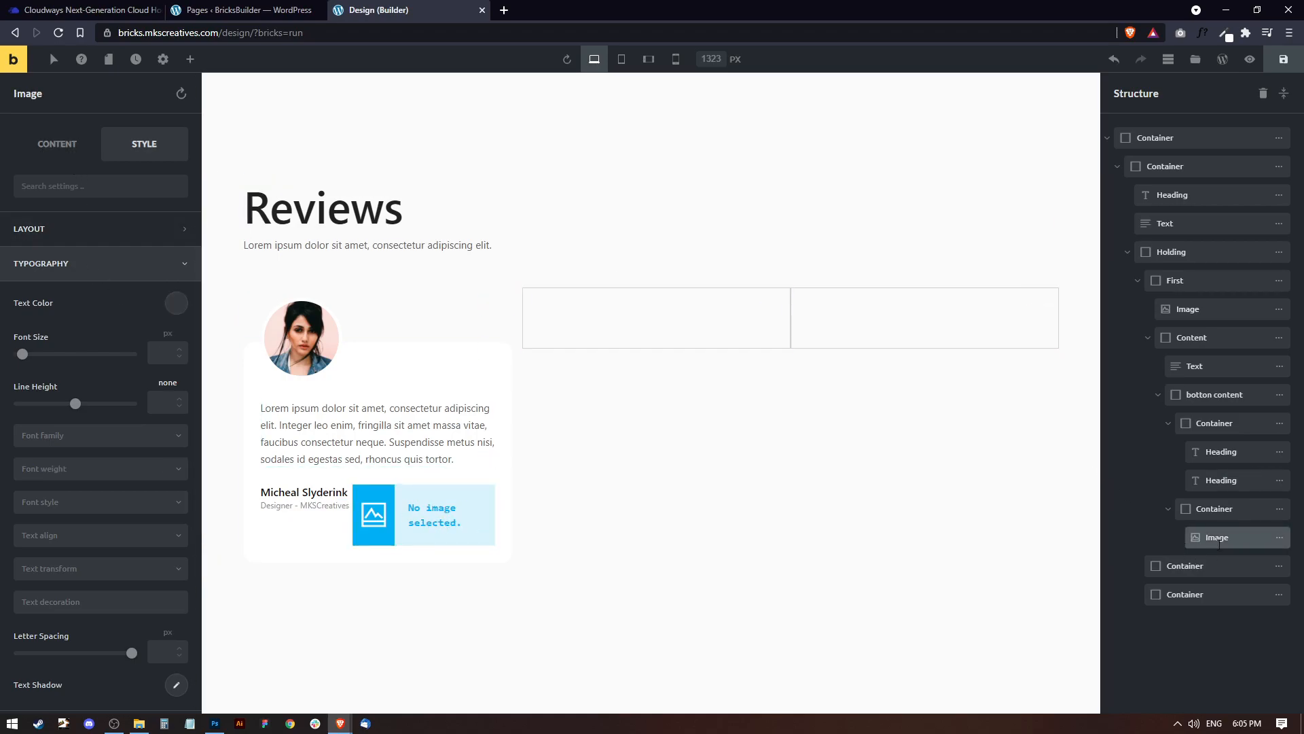
{"action": "double_click", "coordinate": [1212, 510]}
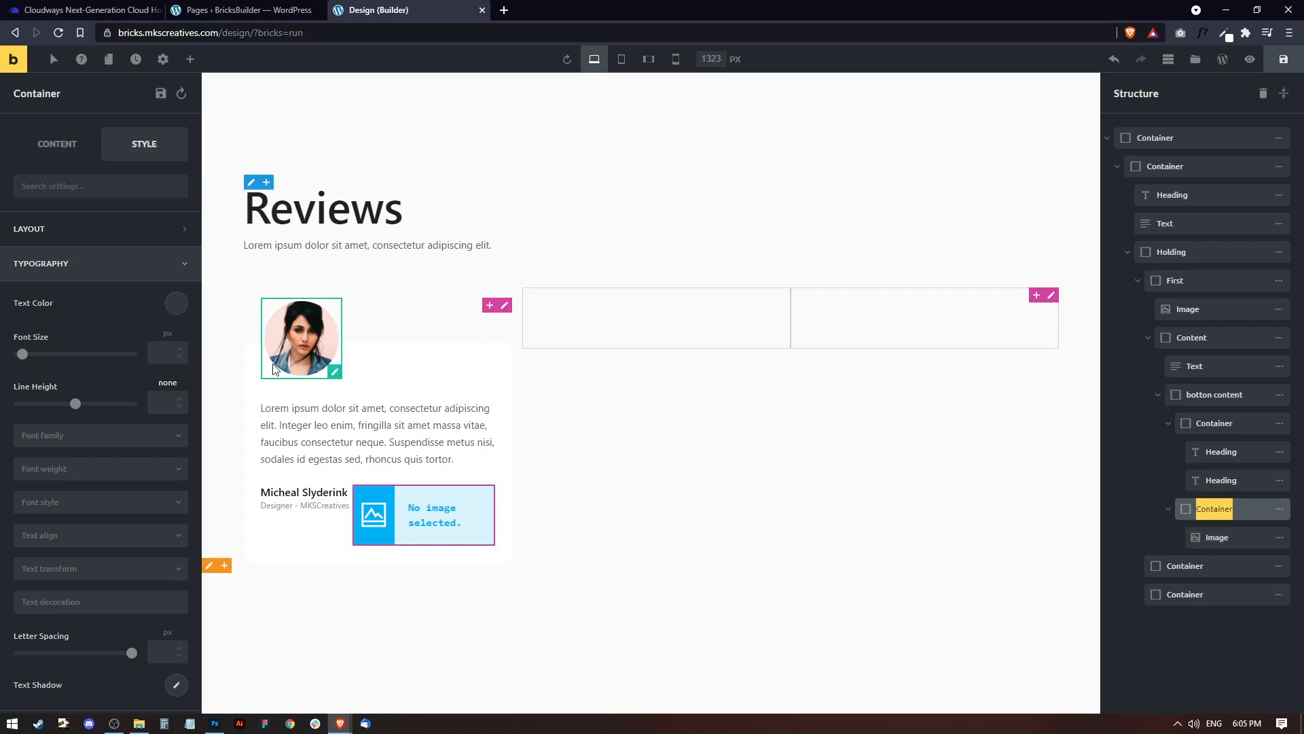
{"action": "left_click", "coordinate": [47, 152]}
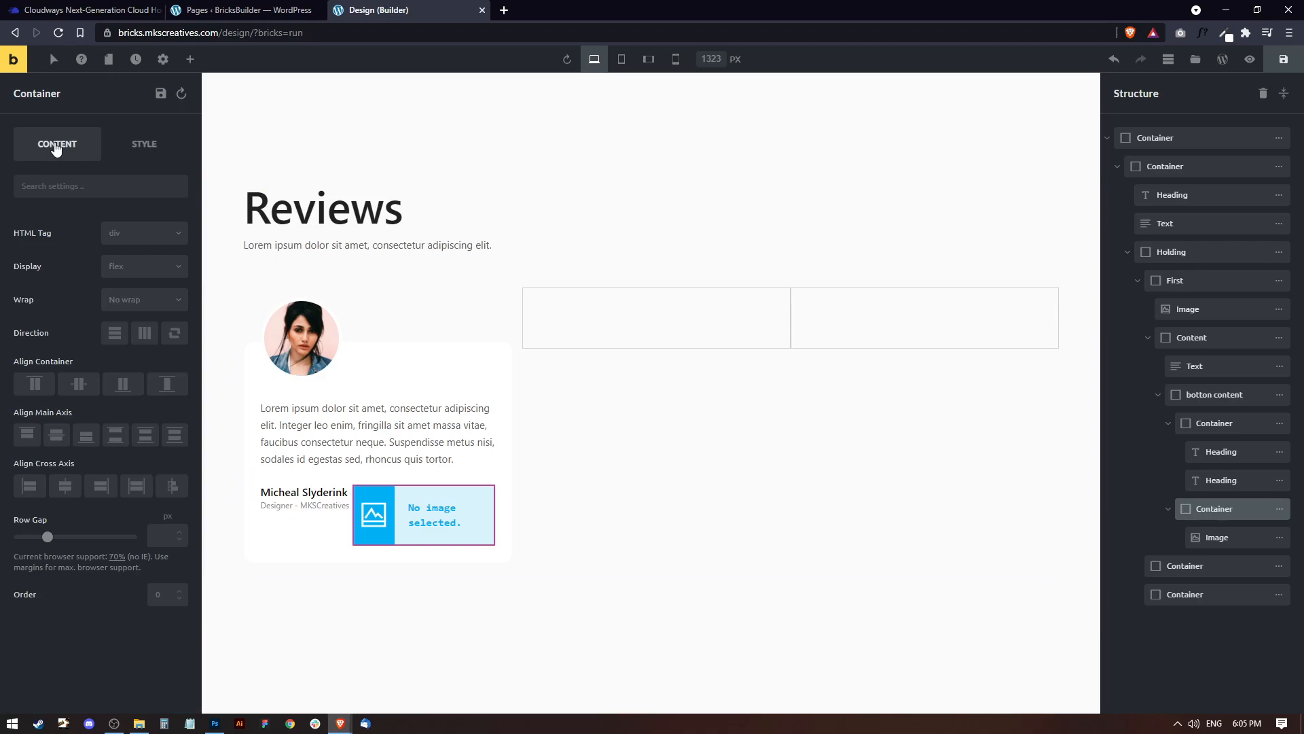
{"action": "left_click", "coordinate": [418, 496]}
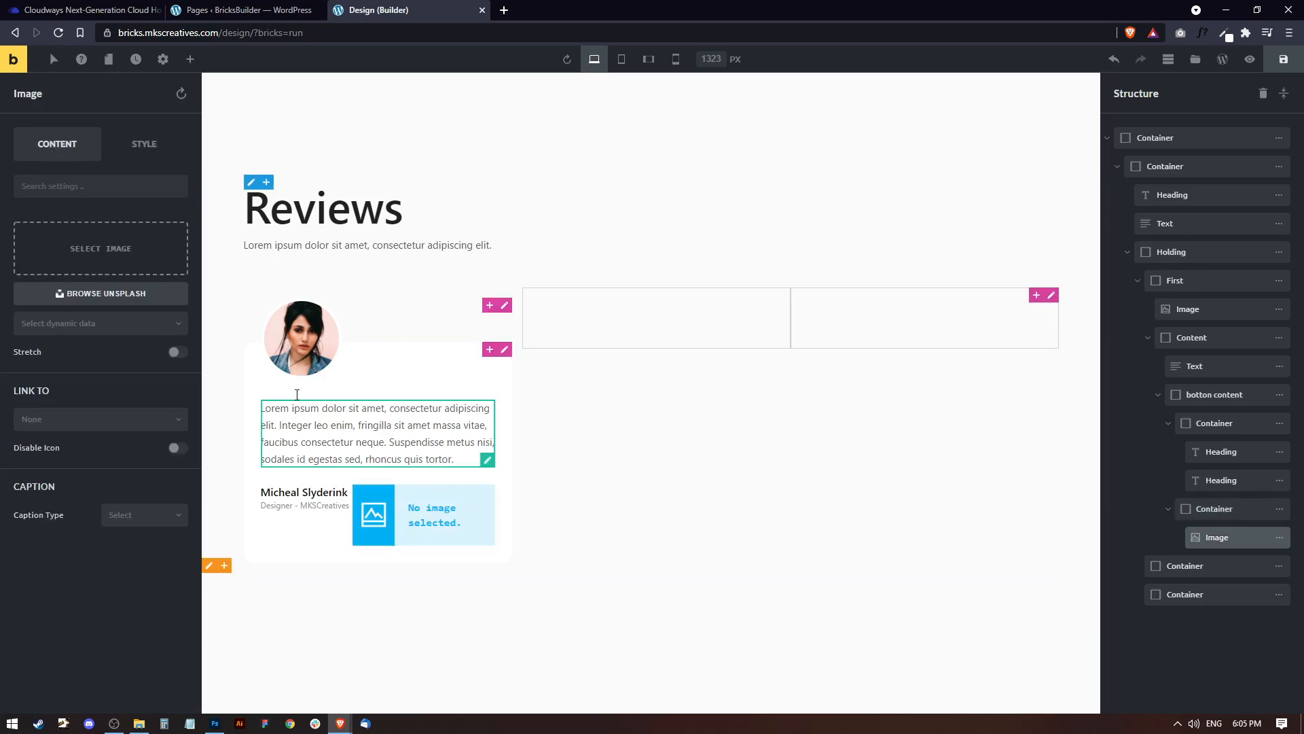
{"action": "left_click", "coordinate": [81, 253]}
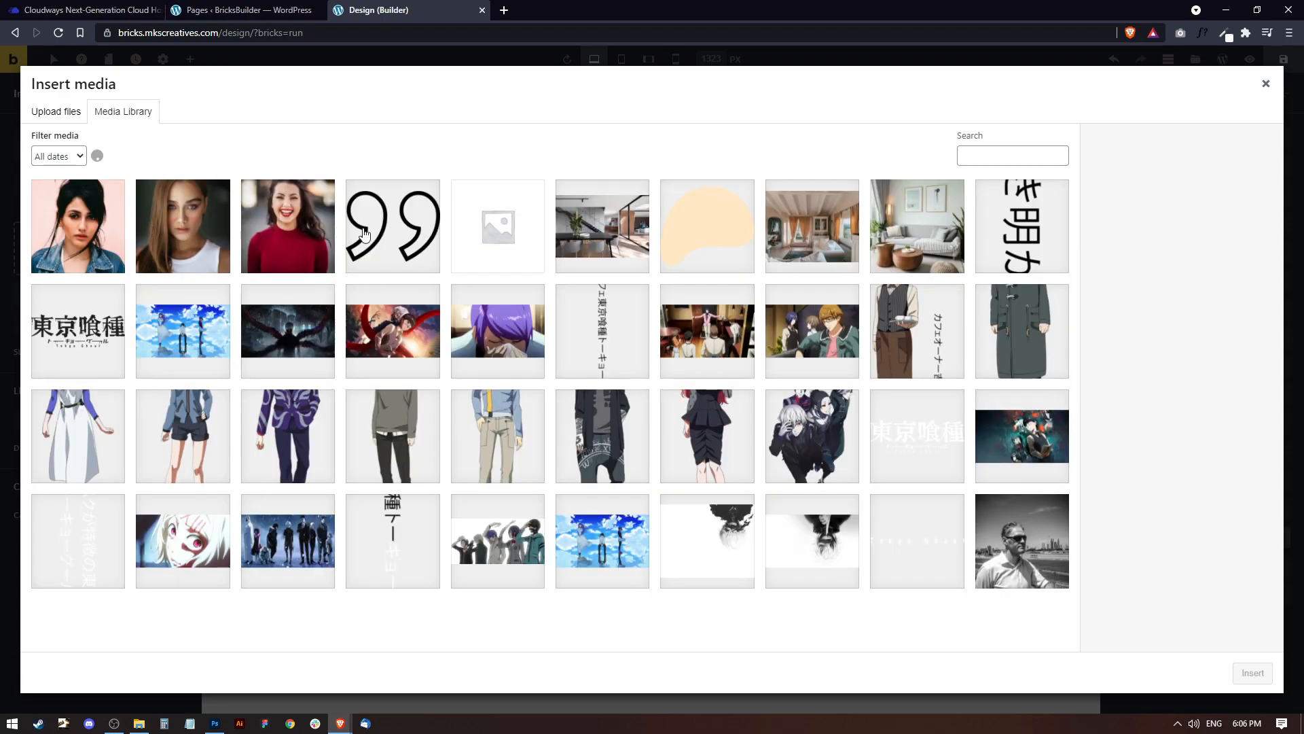
{"action": "left_click", "coordinate": [390, 229]}
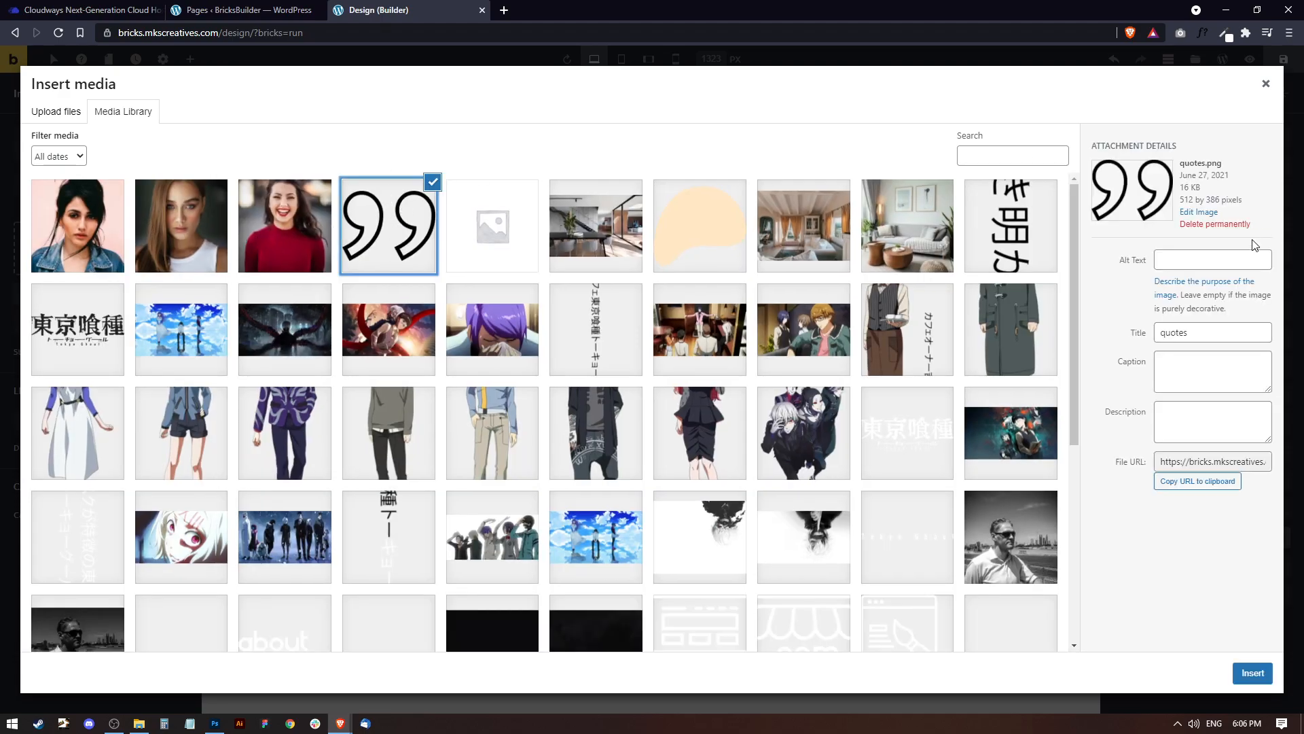
{"action": "left_click", "coordinate": [1252, 672]}
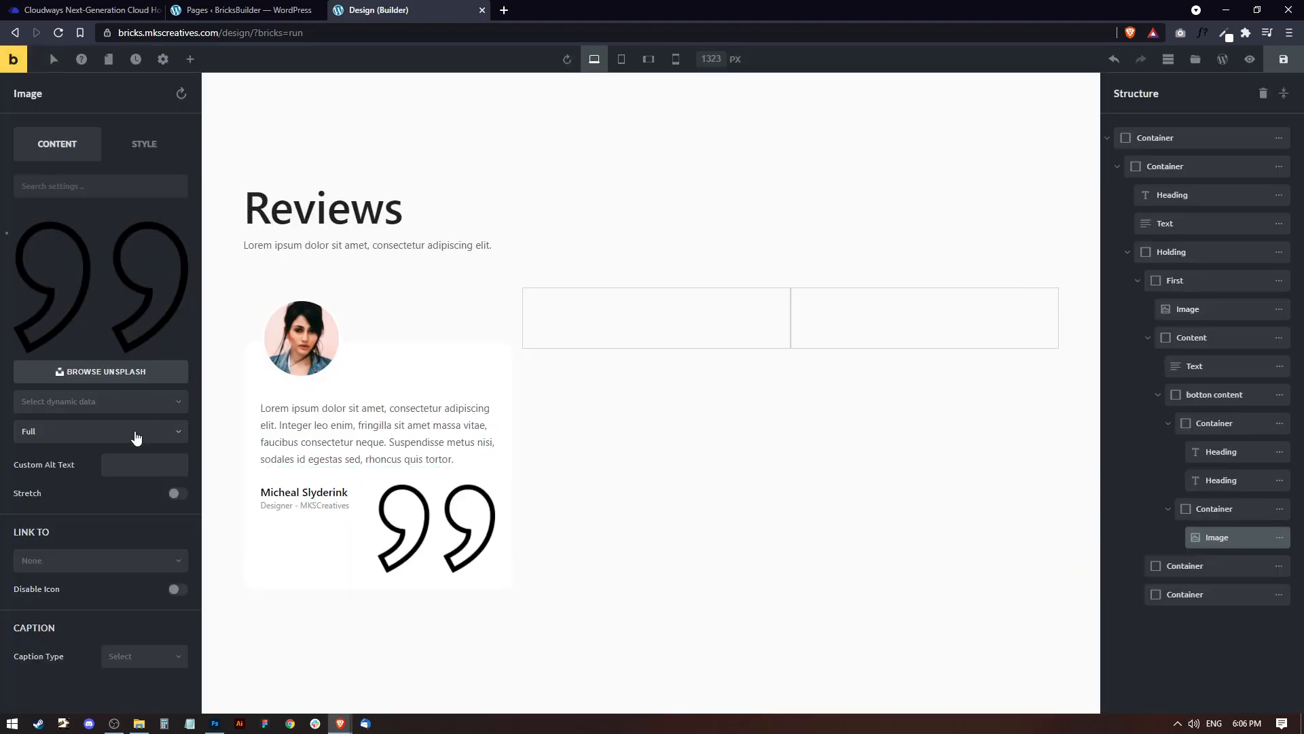
Try the Thumbnail (150x150) size on the quote image and restore Full (512x386).
{"action": "left_click", "coordinate": [93, 438]}
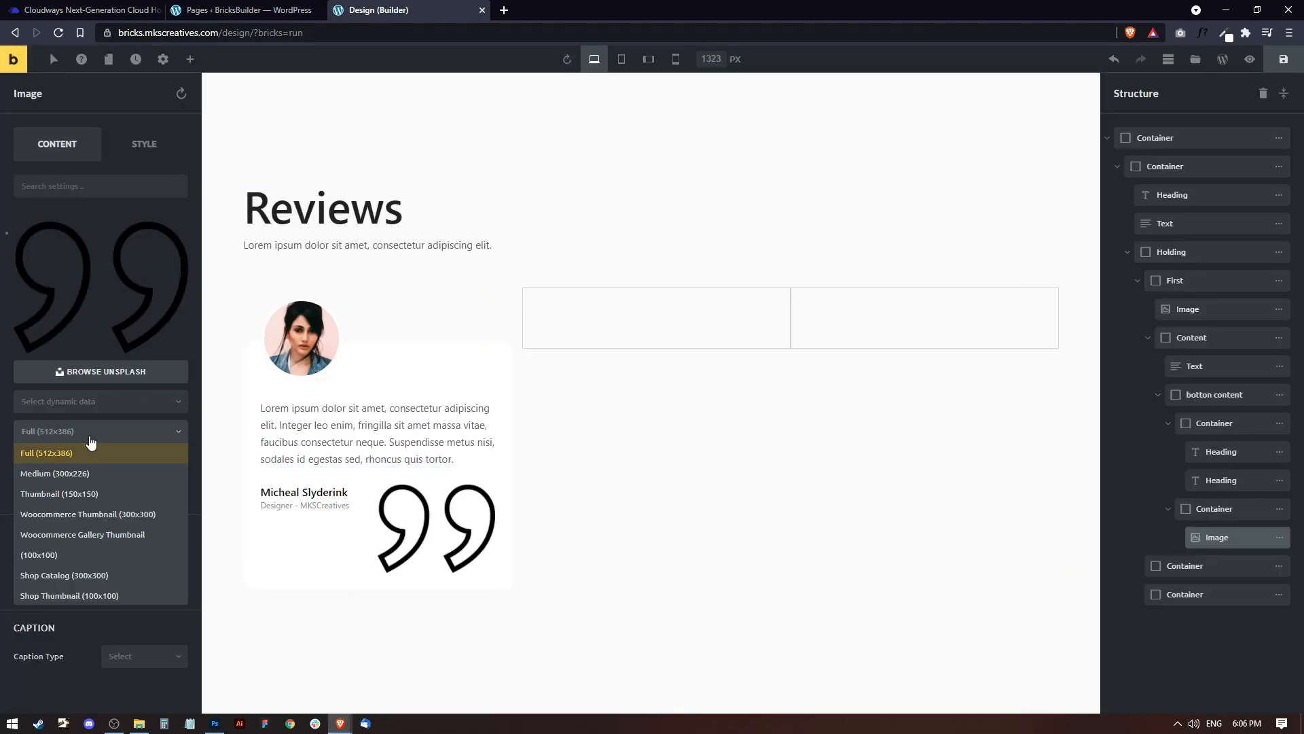
{"action": "left_click", "coordinate": [91, 494]}
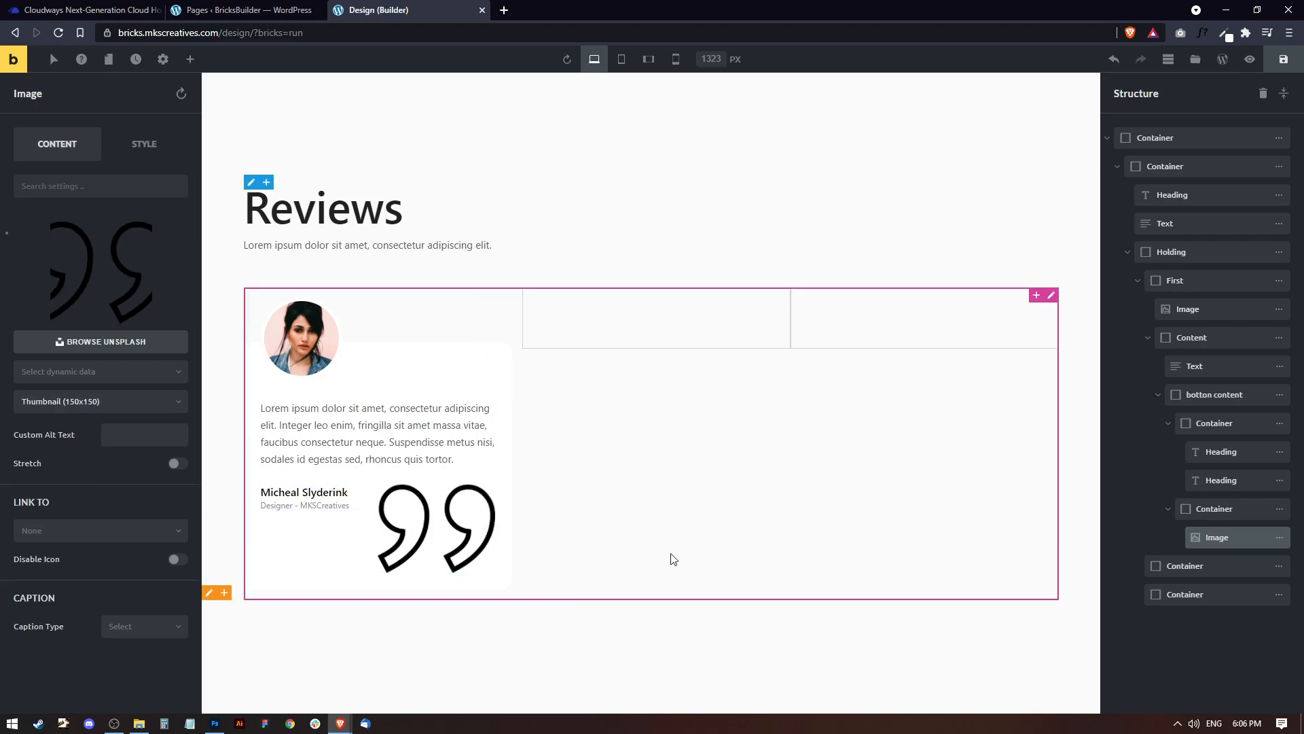
{"action": "left_click", "coordinate": [79, 399]}
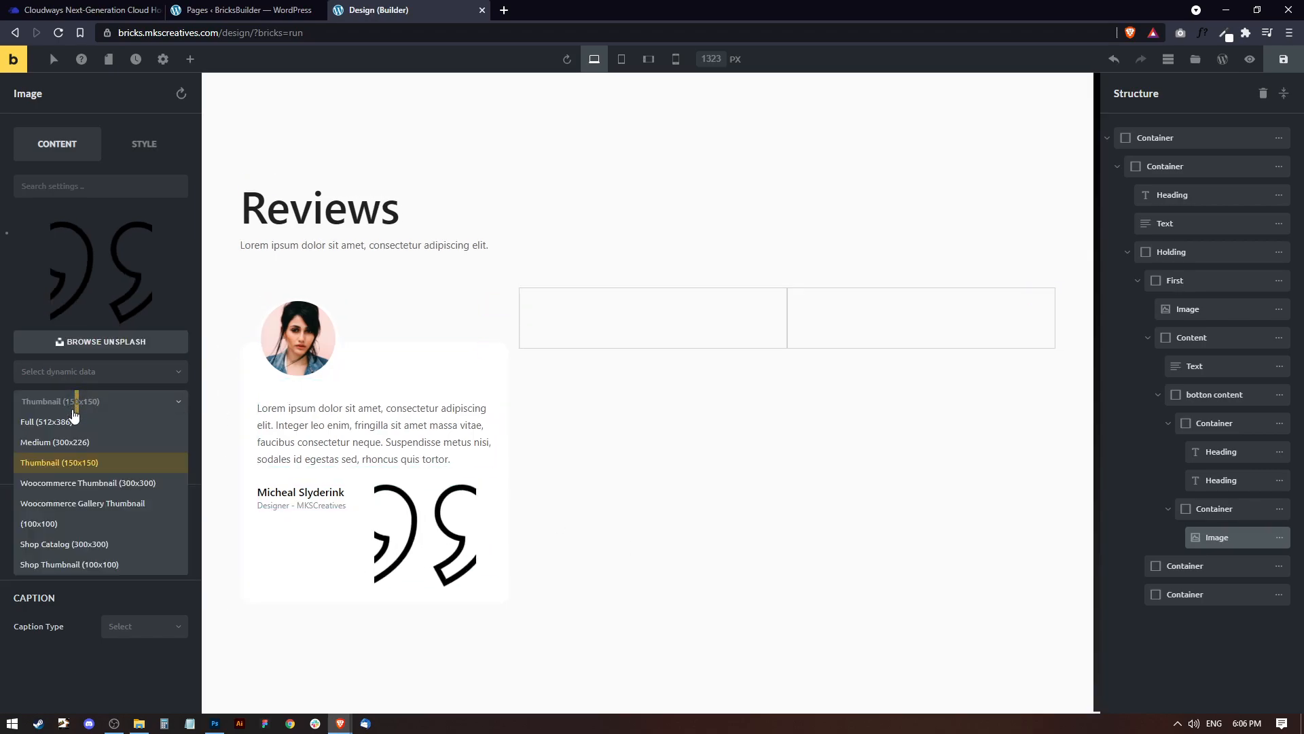
{"action": "left_click", "coordinate": [79, 423]}
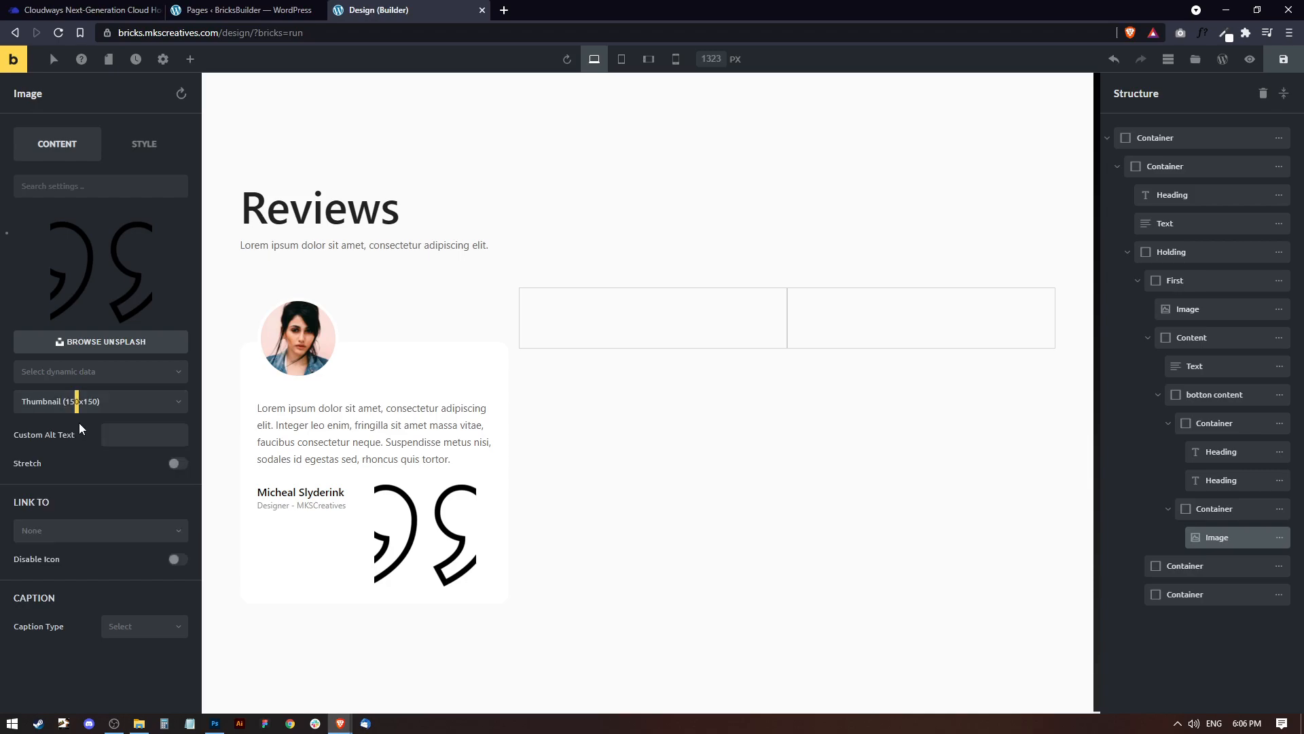
{"action": "left_click", "coordinate": [81, 402]}
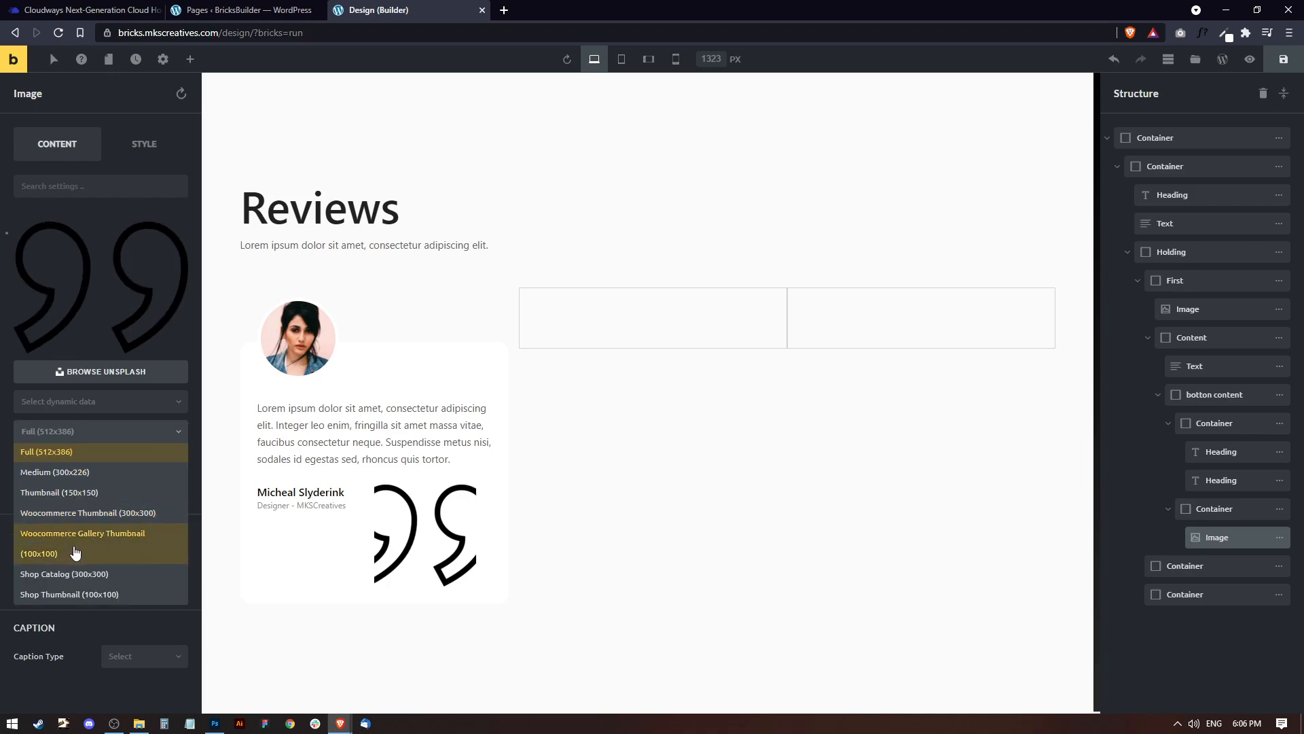
{"action": "left_click", "coordinate": [84, 427]}
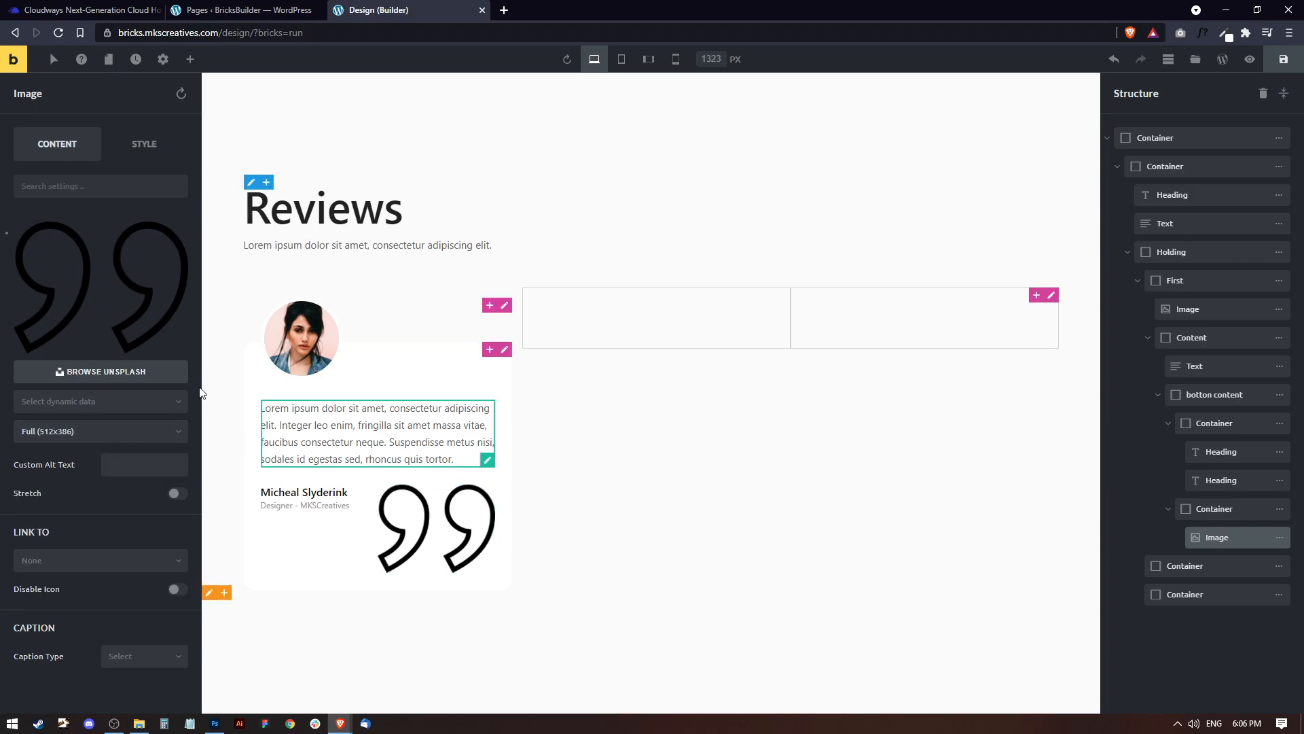
Align the quote image to the end and set its width to 80 px.
{"action": "left_click", "coordinate": [143, 144]}
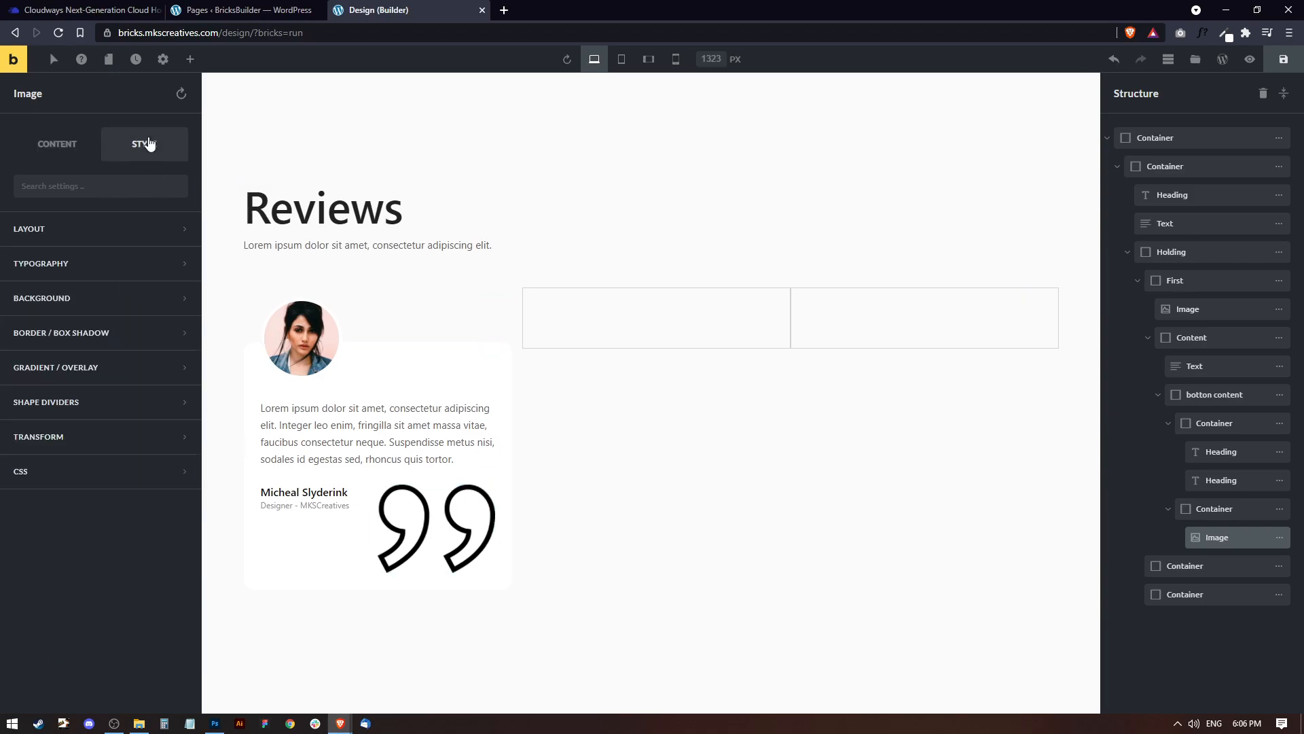
{"action": "left_click", "coordinate": [73, 240]}
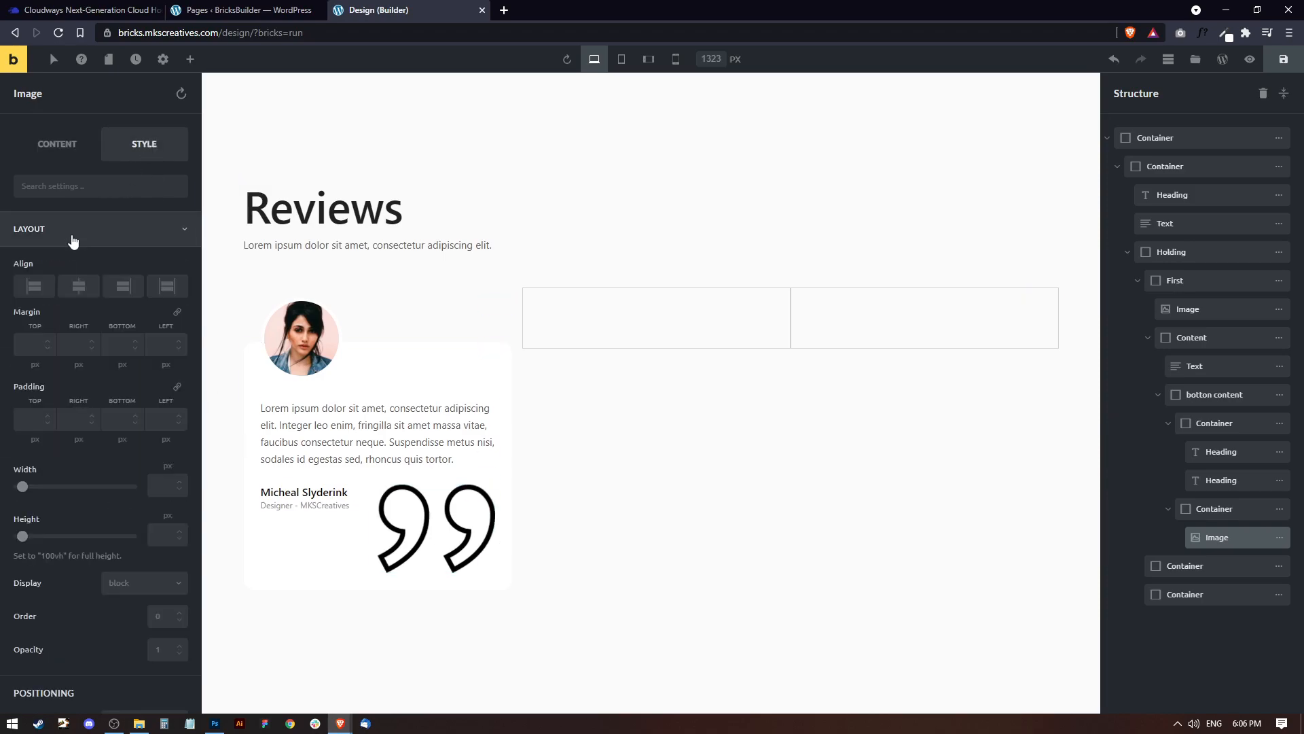
{"action": "left_click", "coordinate": [129, 291]}
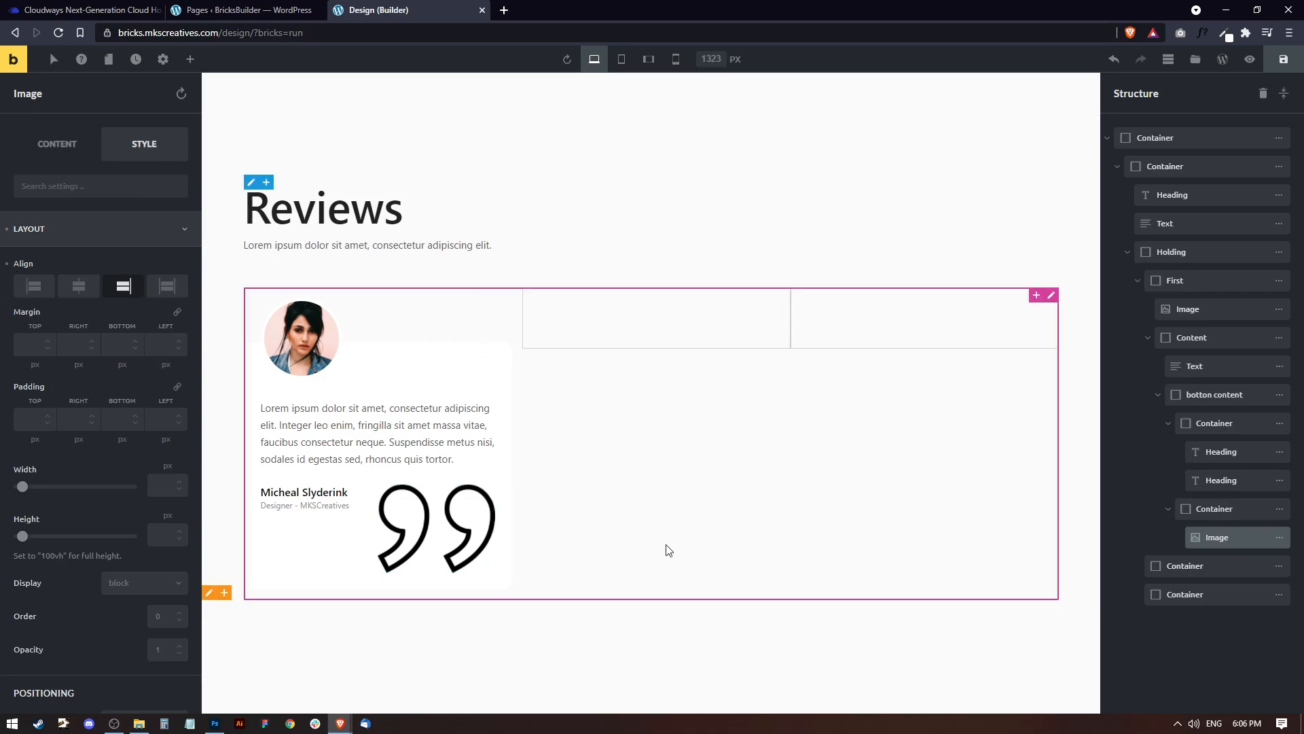
{"action": "left_click", "coordinate": [162, 490]}
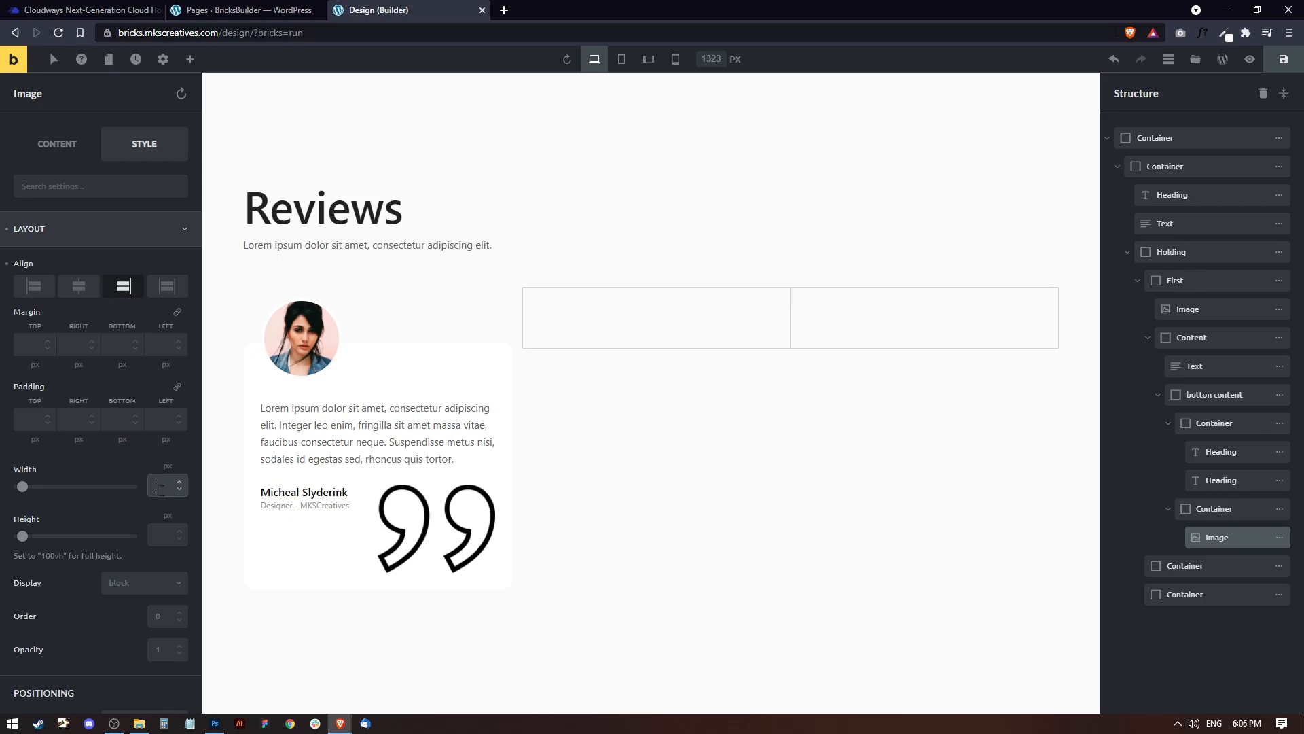
{"action": "type", "text": "100"}
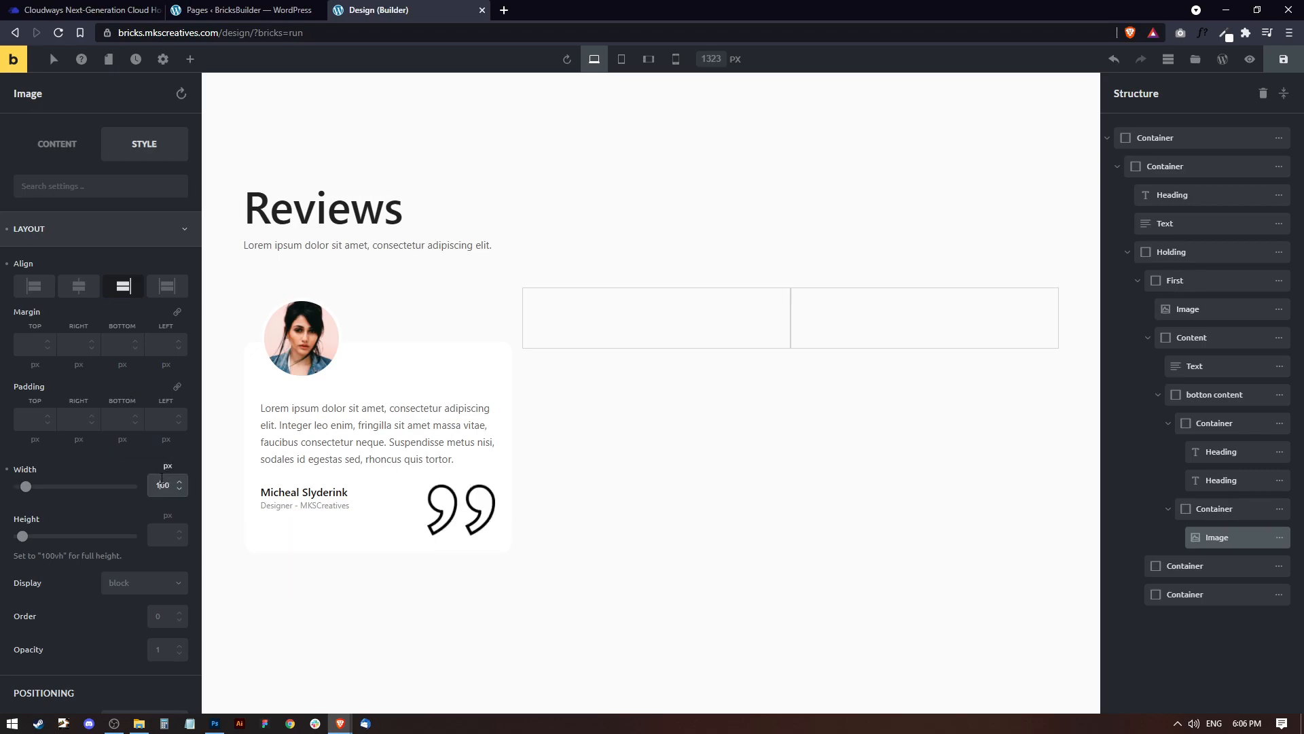
{"action": "double_click", "coordinate": [162, 484]}
{"action": "type", "text": "80"}
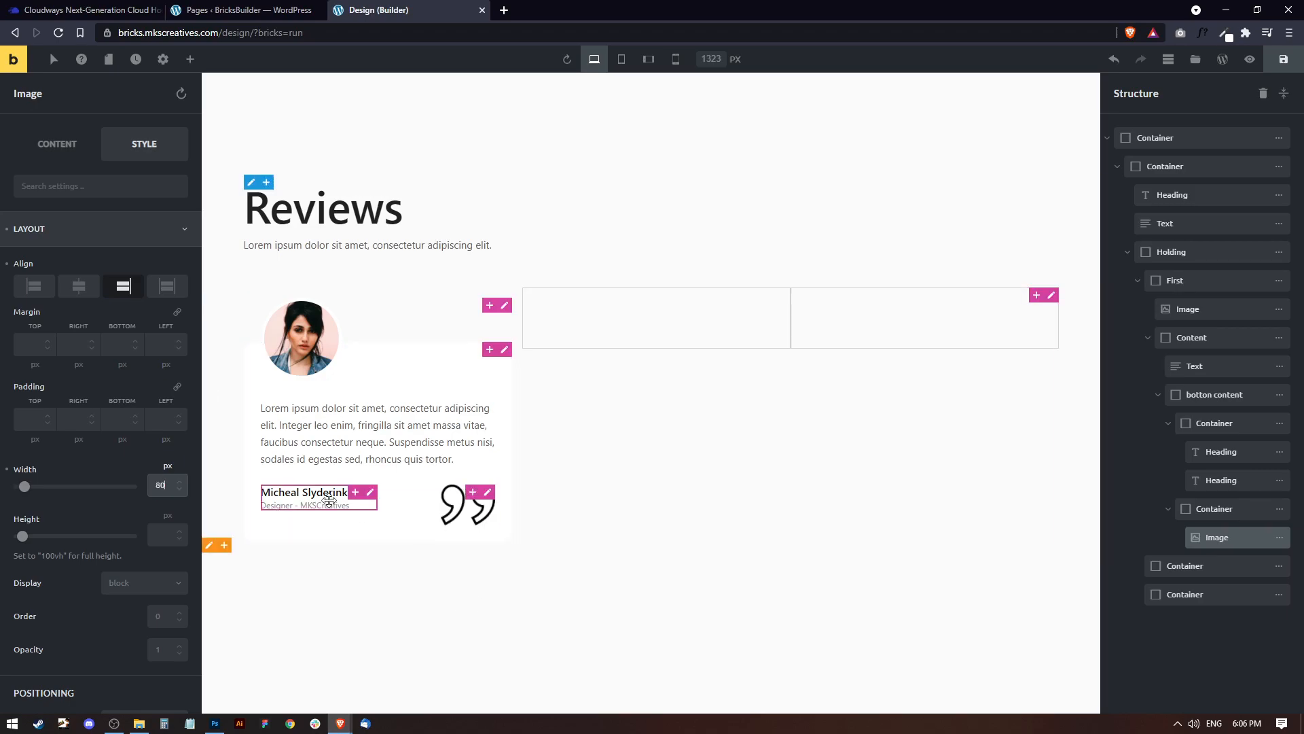
Set the quote image's opacity to 0.5 and its width to 60 px.
{"action": "scroll", "coordinate": [87, 535], "scroll_direction": "down", "scroll_amount": 3}
{"action": "left_click", "coordinate": [171, 444]}
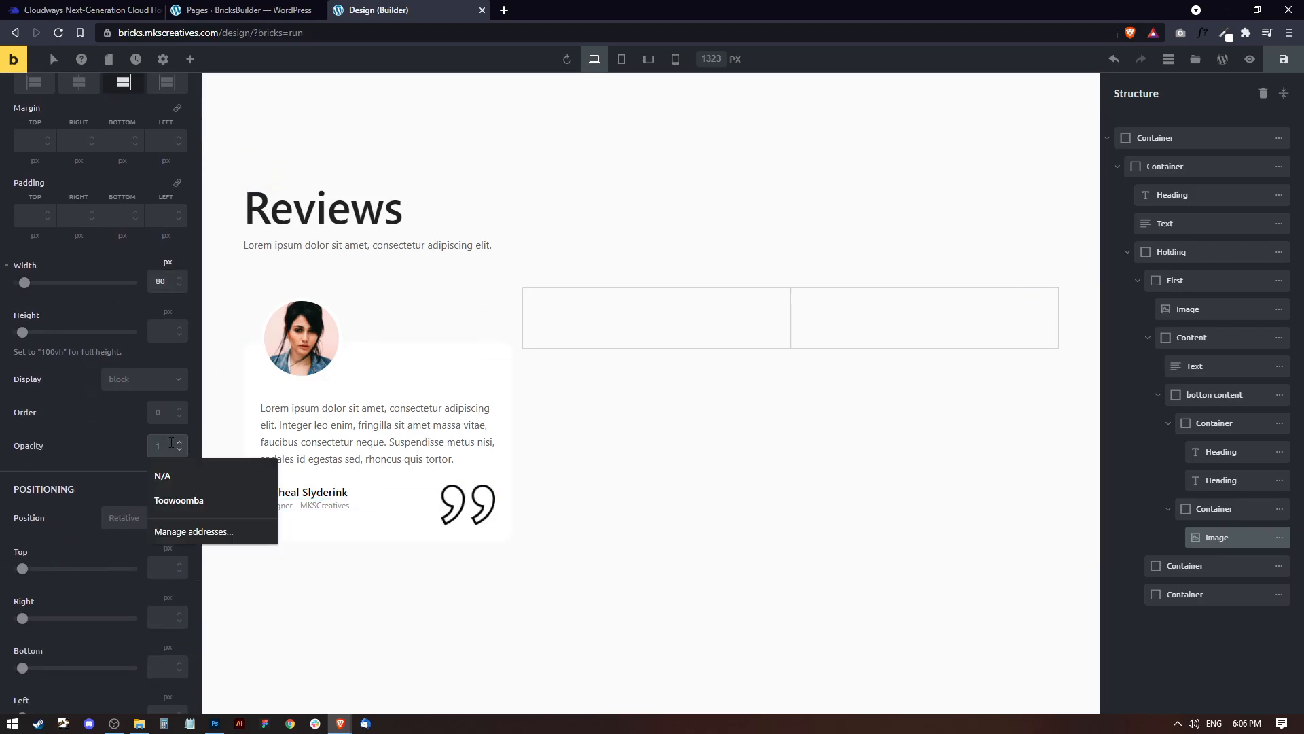
{"action": "type", "text": "0.5"}
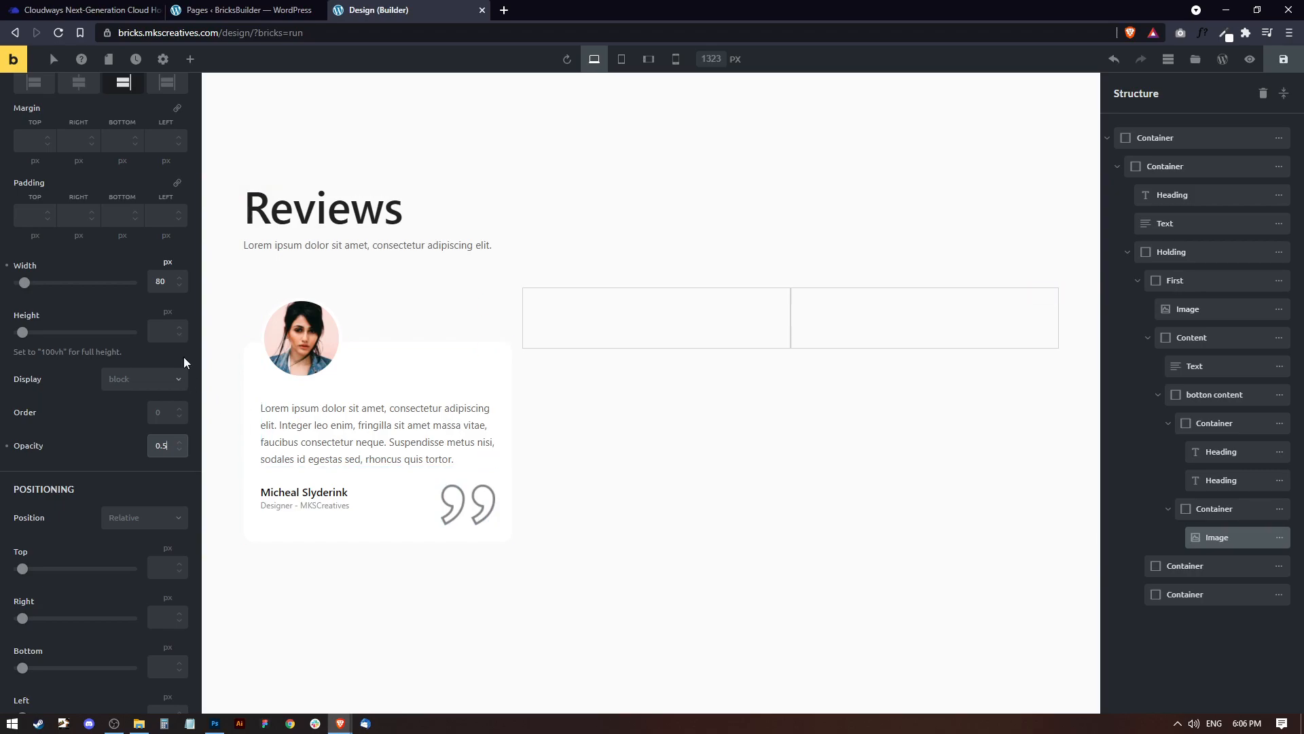
{"action": "double_click", "coordinate": [160, 283]}
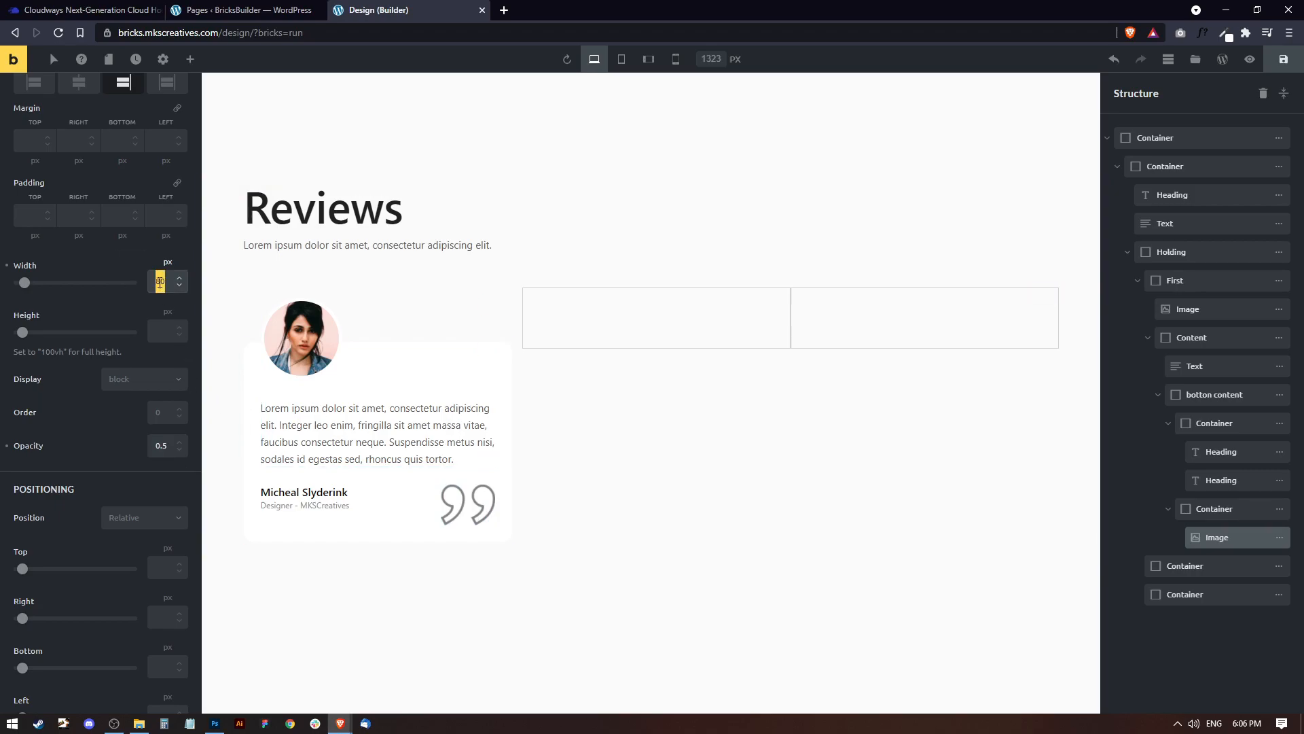
{"action": "type", "text": "60"}
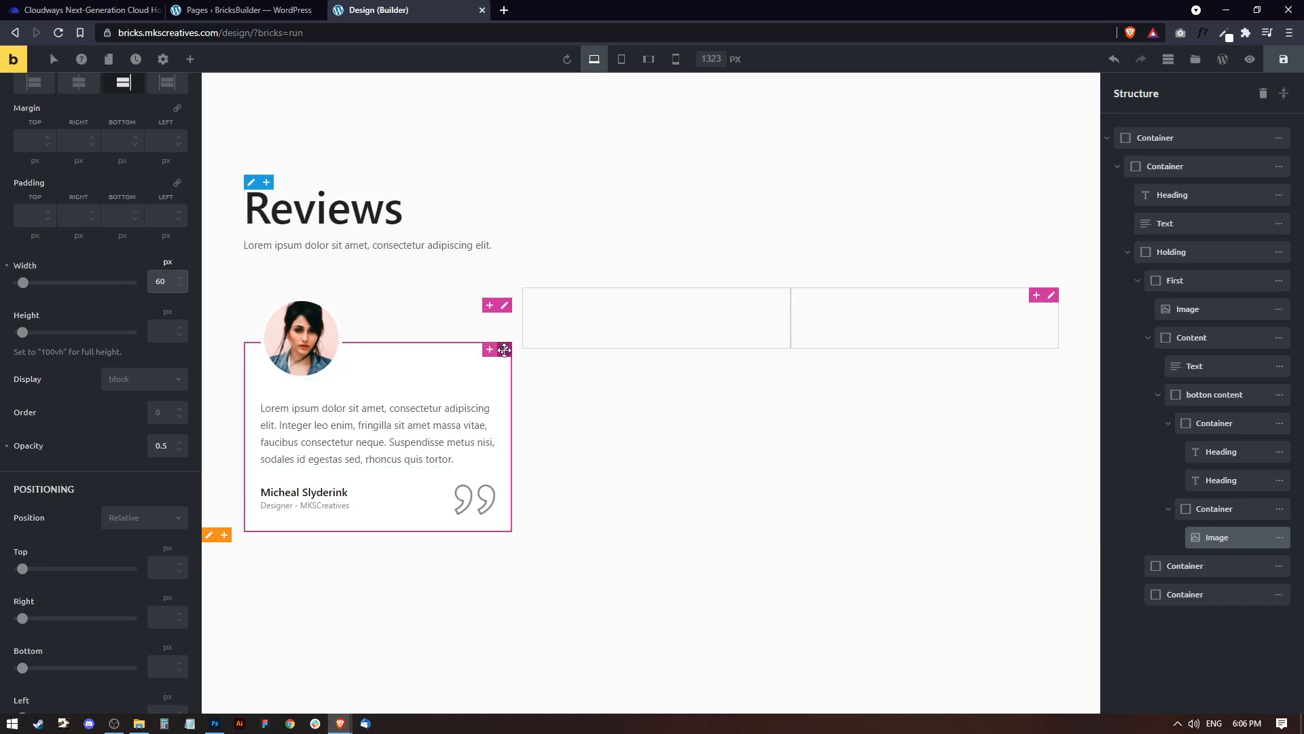
Reduce the top padding of the first card's Content container to 72 px.
{"action": "left_click", "coordinate": [504, 349]}
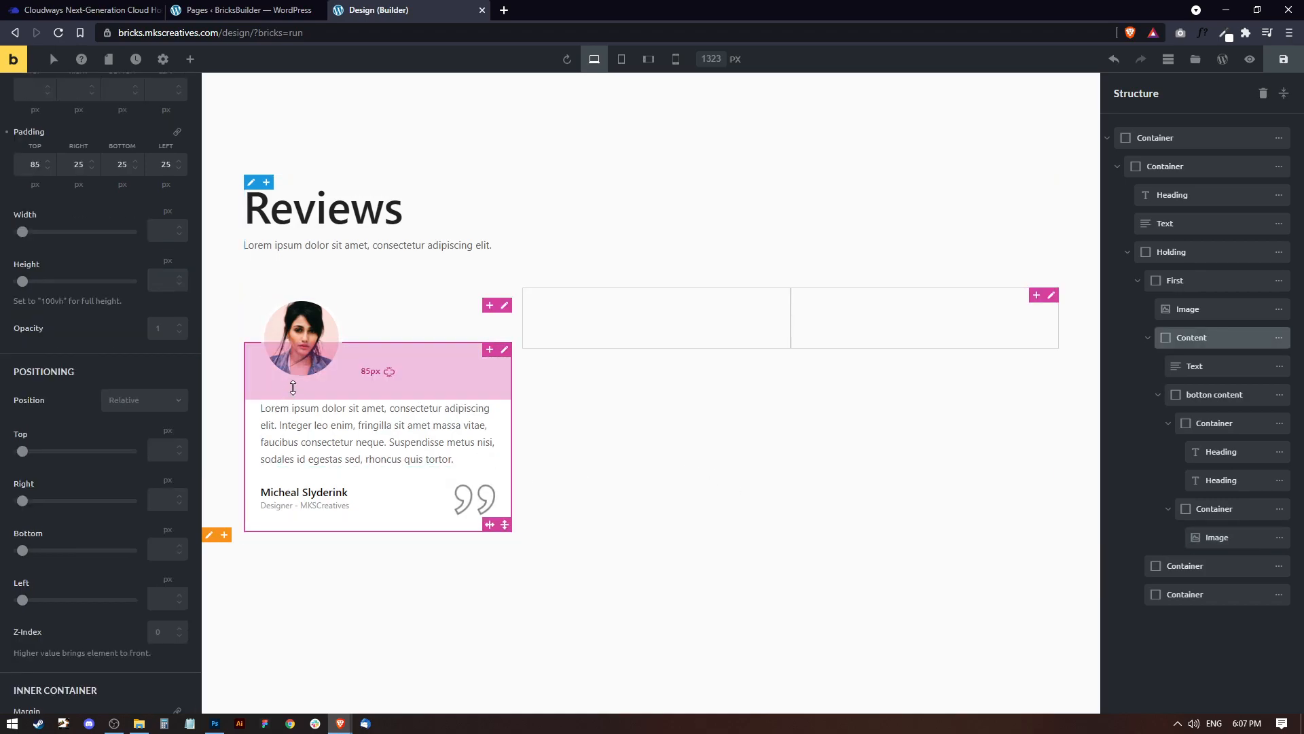
{"action": "left_click_drag", "start_coordinate": [294, 392], "coordinate": [295, 384]}
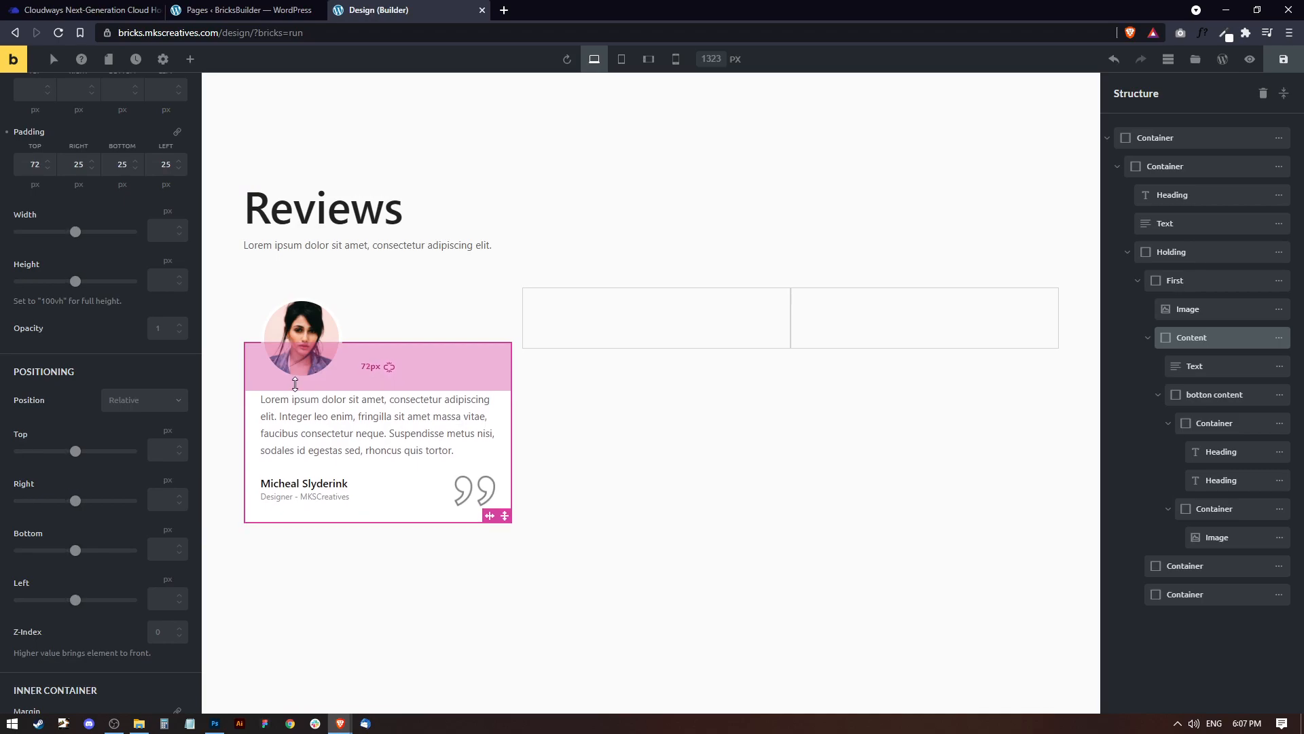
{"action": "left_click", "coordinate": [301, 331]}
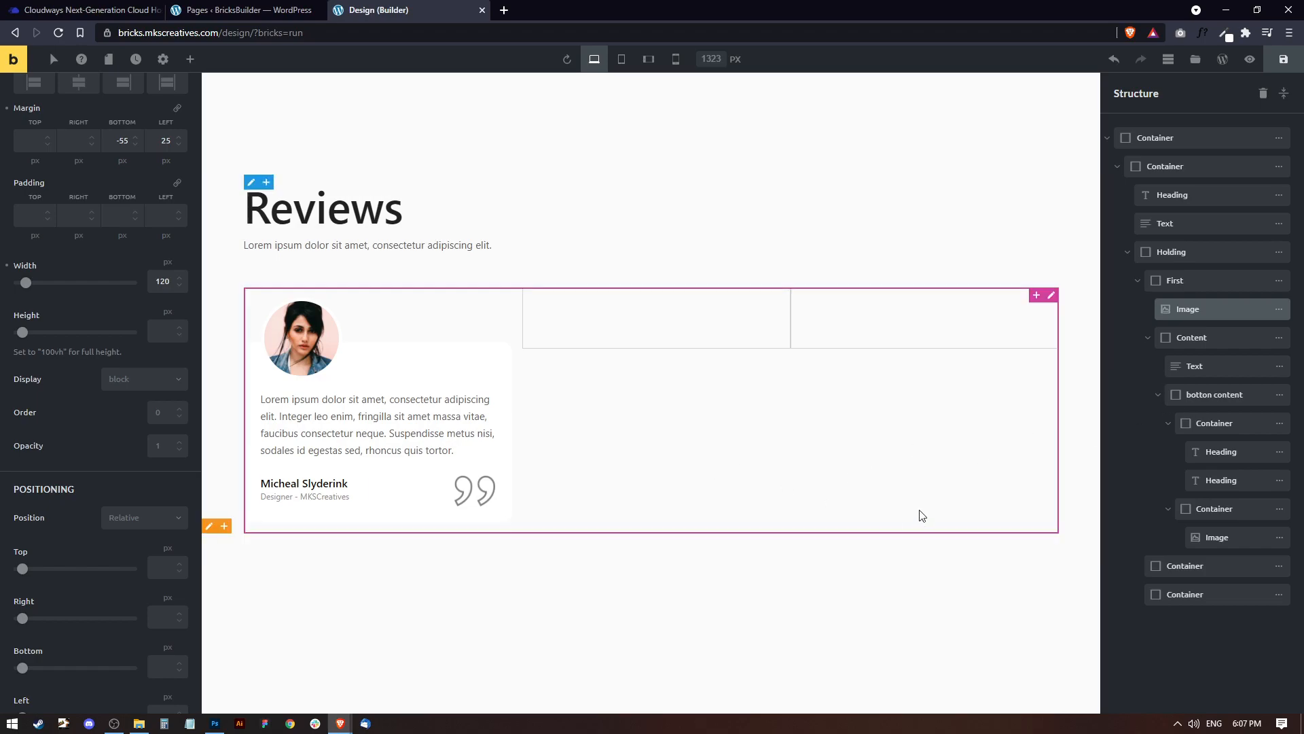
Collapse the First card and delete the two empty containers after it in the Holding container.
{"action": "left_click", "coordinate": [1127, 256]}
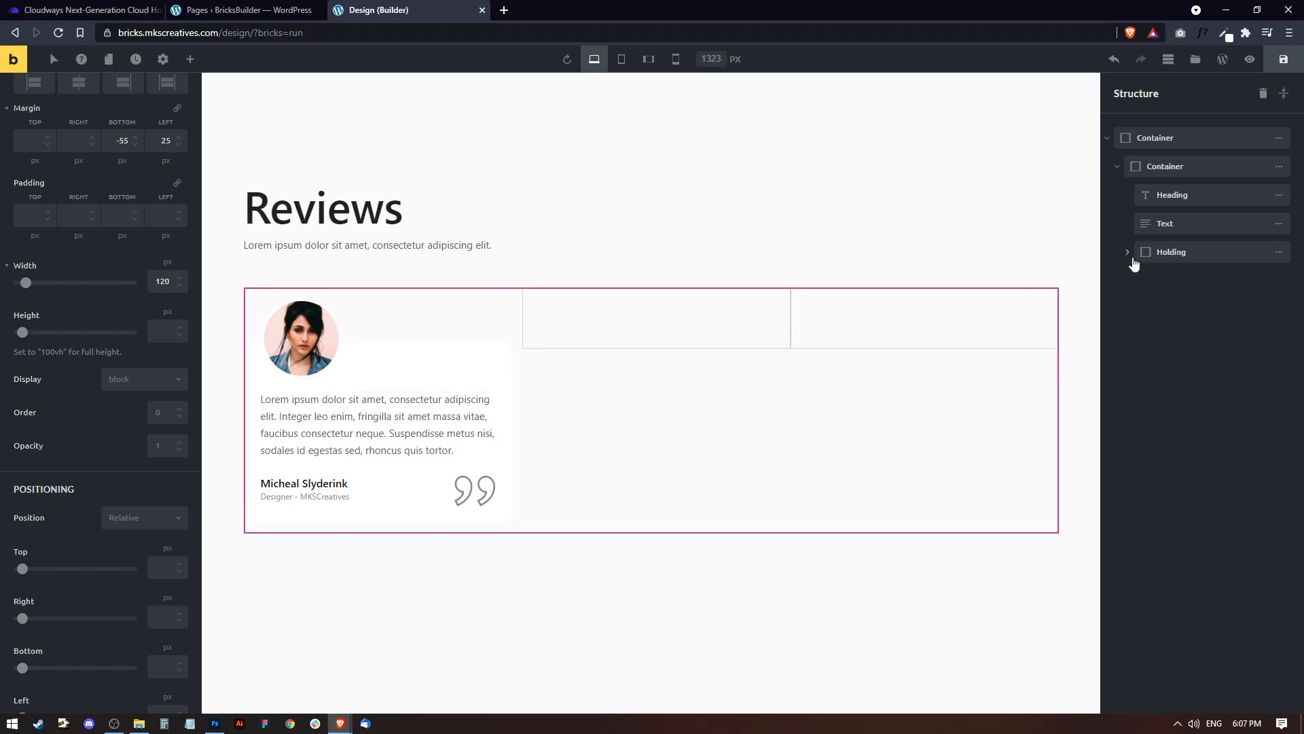
{"action": "left_click", "coordinate": [1127, 254]}
{"action": "left_click", "coordinate": [1138, 284]}
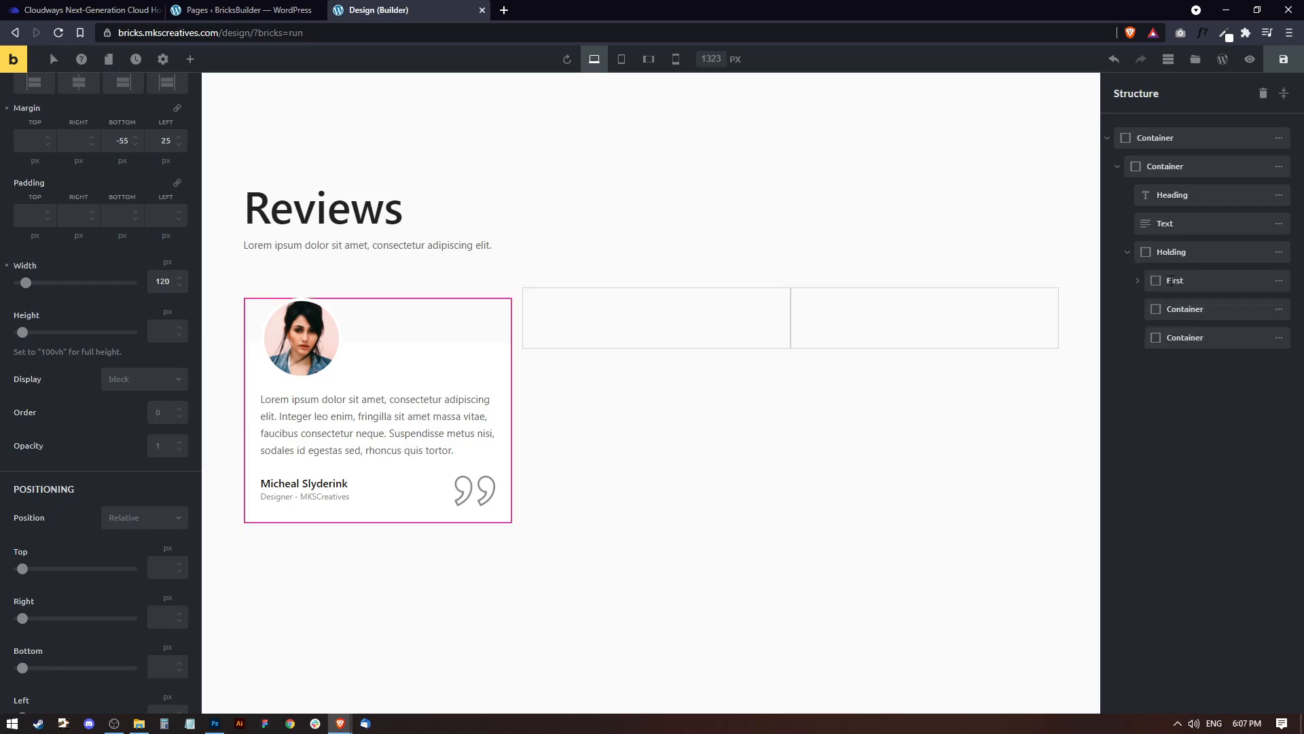
{"action": "mouse_move", "coordinate": [1231, 313]}
{"action": "left_click", "coordinate": [1162, 310]}
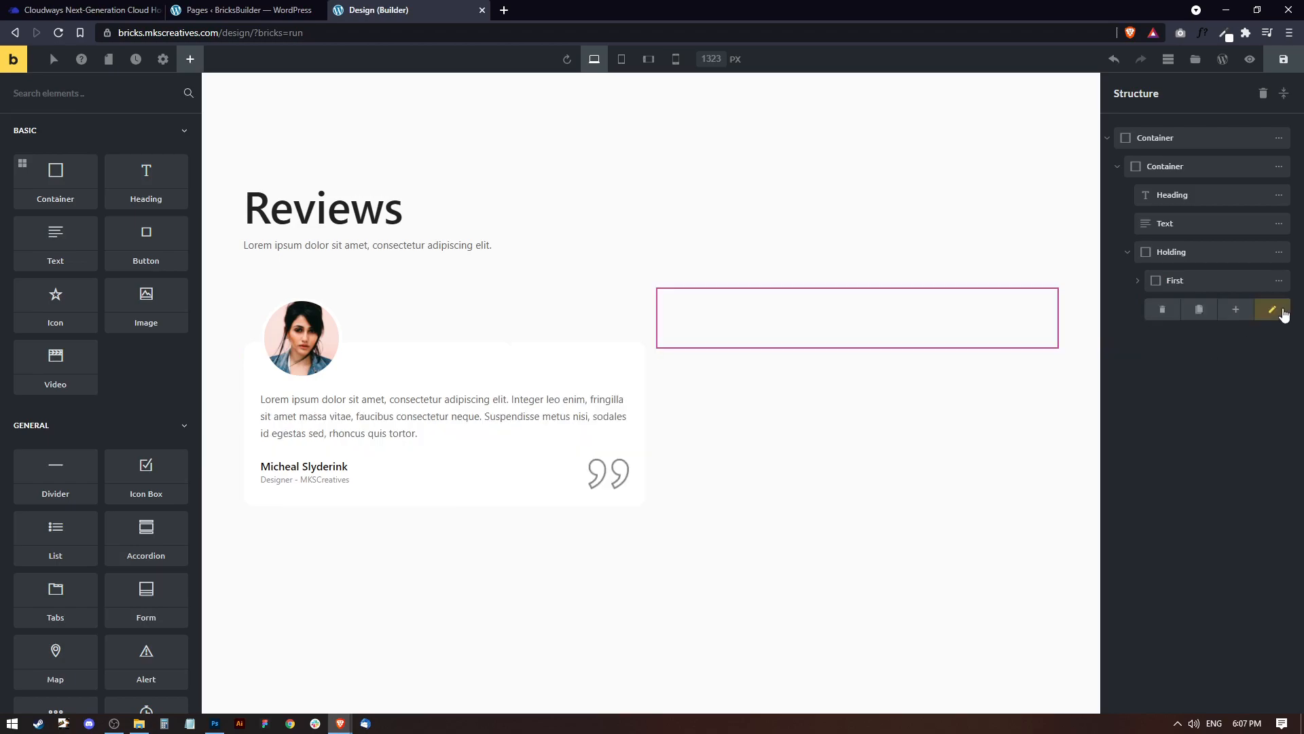
Duplicate the First card container and rename the copy to "2nd".
{"action": "mouse_move", "coordinate": [1270, 282]}
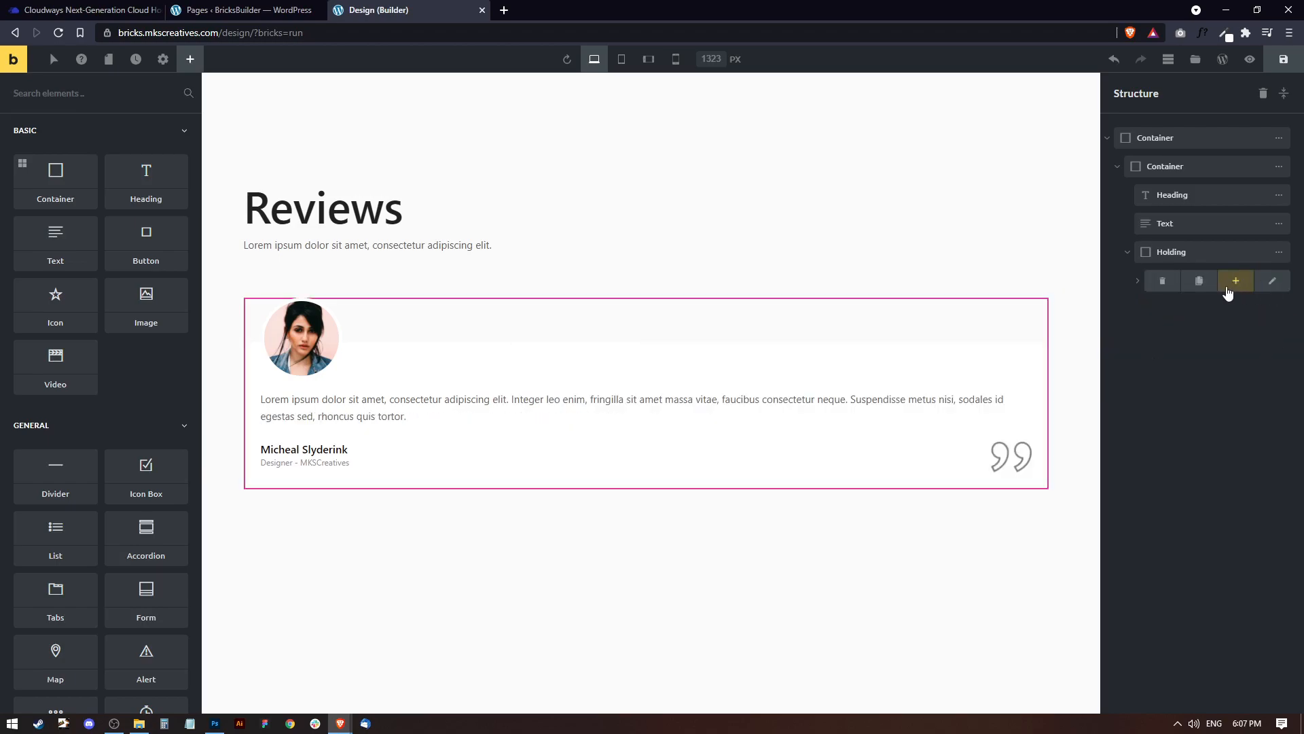
{"action": "left_click", "coordinate": [1199, 282]}
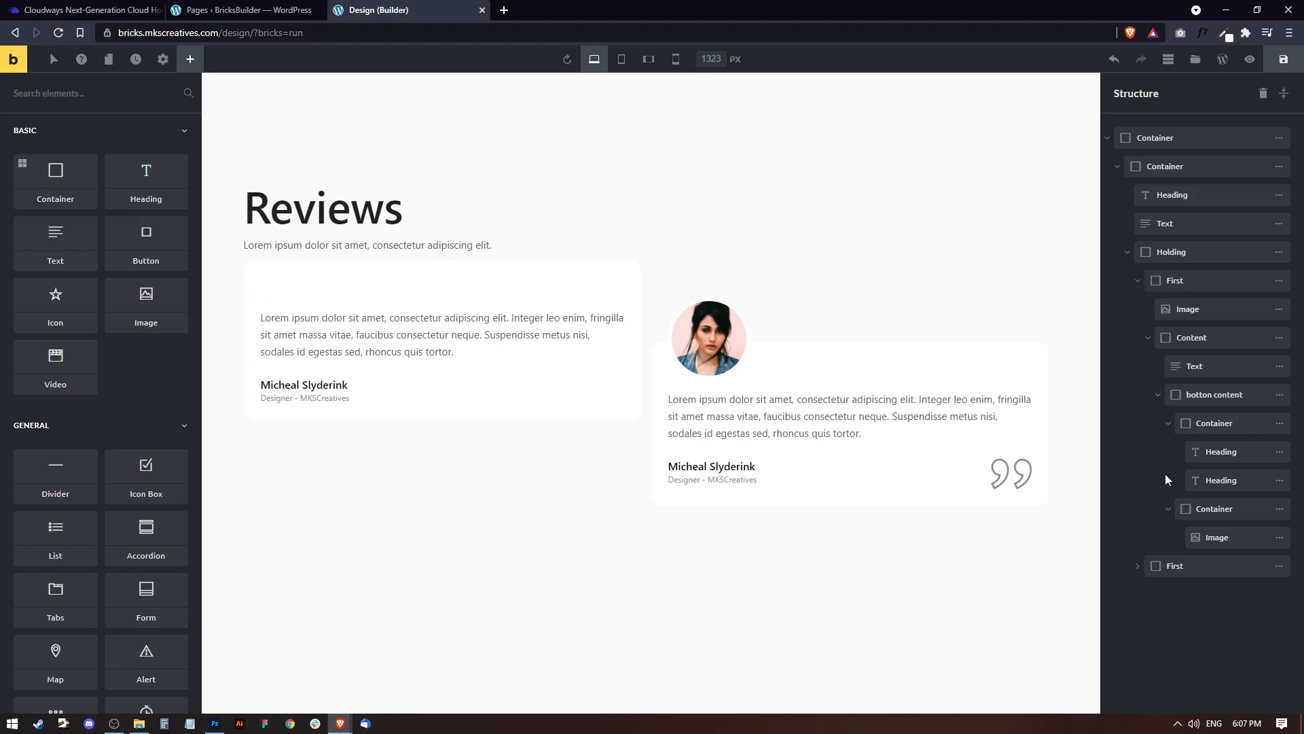
{"action": "left_click", "coordinate": [1138, 283]}
{"action": "double_click", "coordinate": [1176, 309]}
{"action": "type", "text": "2nd"}
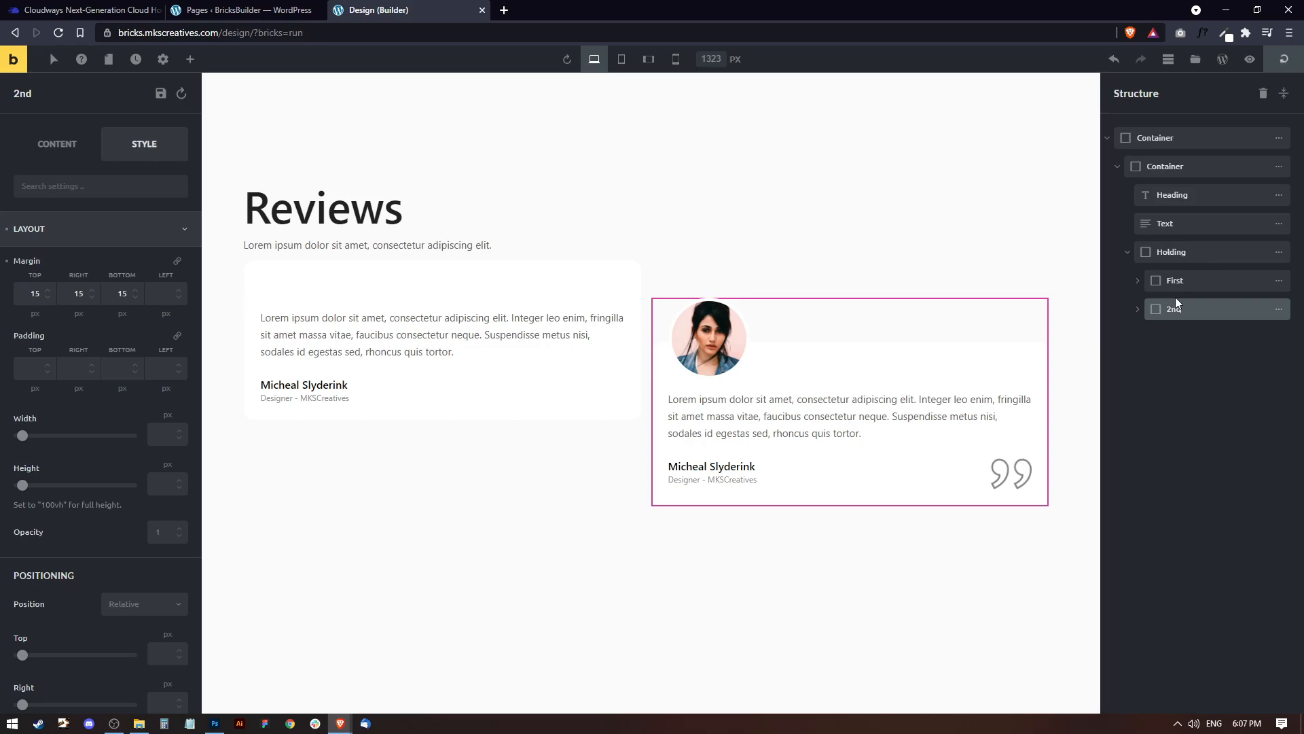
Duplicate the "2nd" card container and rename the original to "Second".
{"action": "left_click", "coordinate": [1278, 309]}
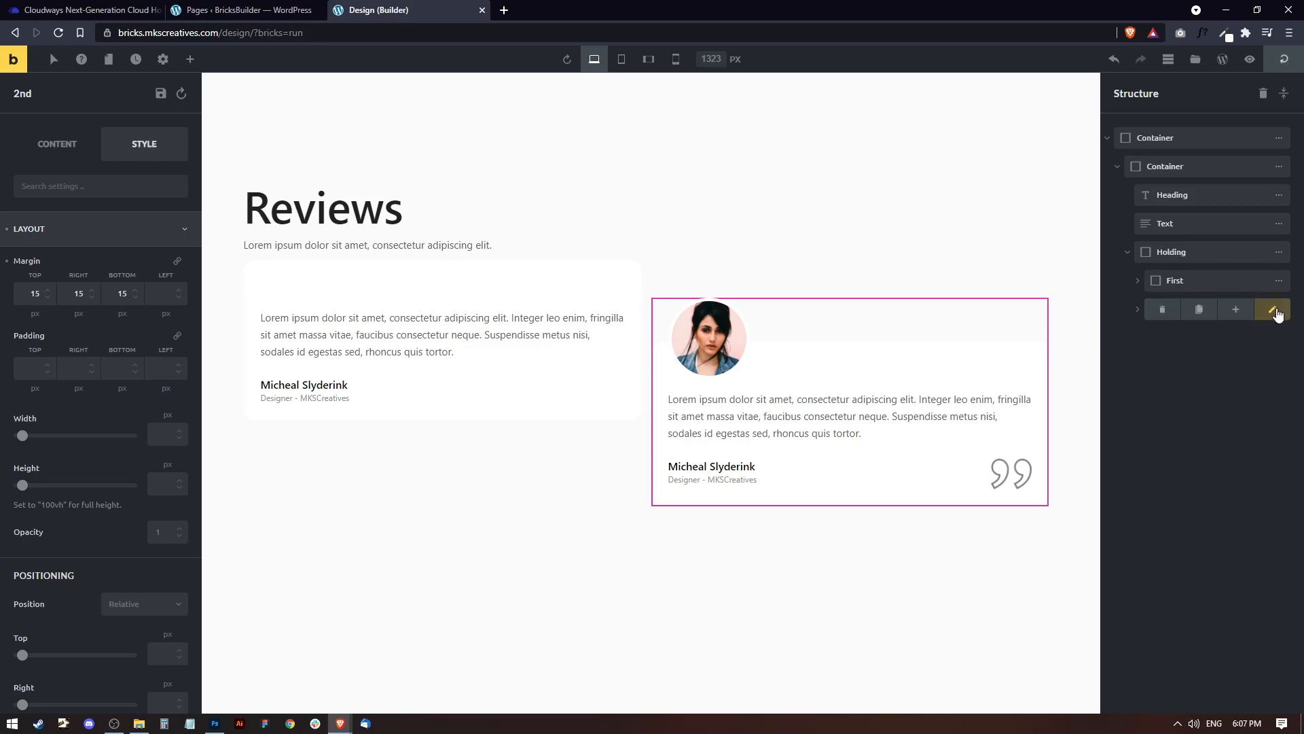
{"action": "left_click", "coordinate": [1198, 311]}
{"action": "double_click", "coordinate": [1173, 309]}
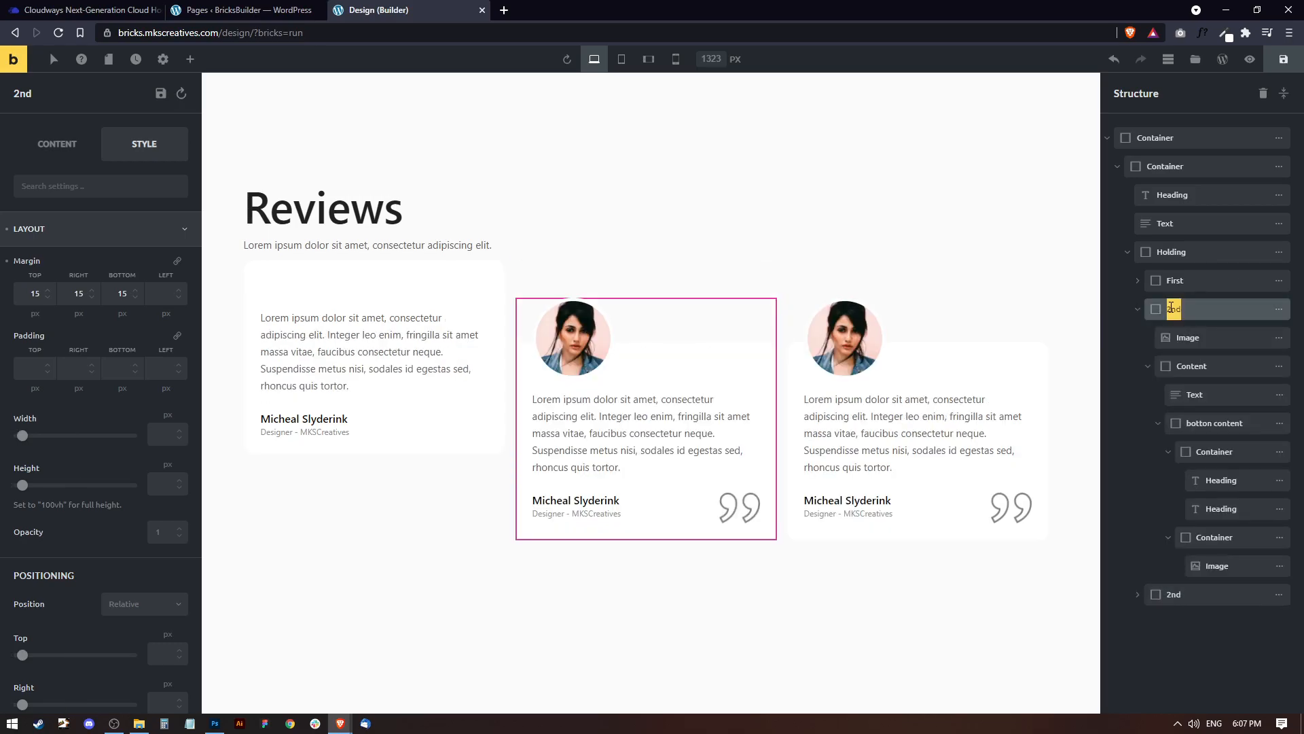
{"action": "type", "text": "Seco"}
{"action": "left_click", "coordinate": [1277, 310]}
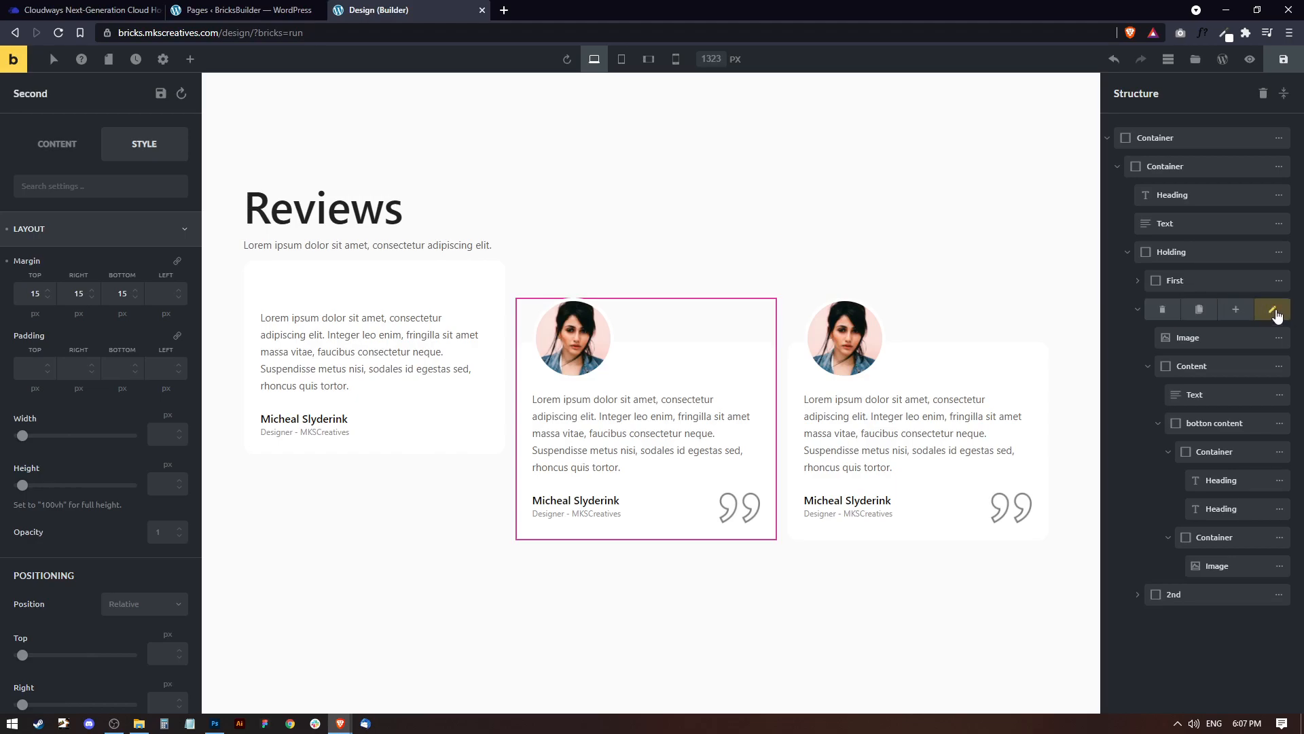
Collapse the Second card in the structure and rename the copied "2nd" container to "Third".
{"action": "left_click", "coordinate": [1195, 595]}
{"action": "left_click", "coordinate": [1139, 311]}
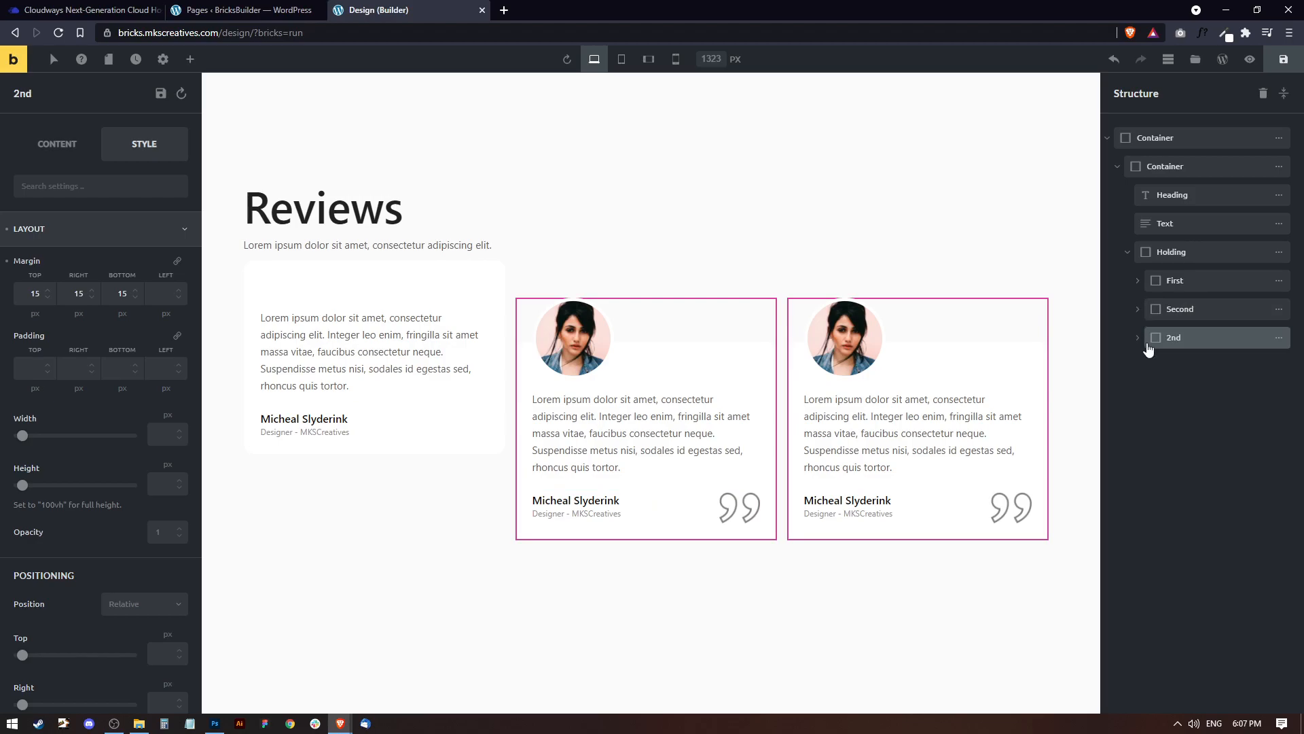
{"action": "double_click", "coordinate": [1173, 338]}
{"action": "type", "text": "Third"}
{"action": "key", "text": "Return"}
Save the page and reload the builder.
{"action": "left_click", "coordinate": [410, 280]}
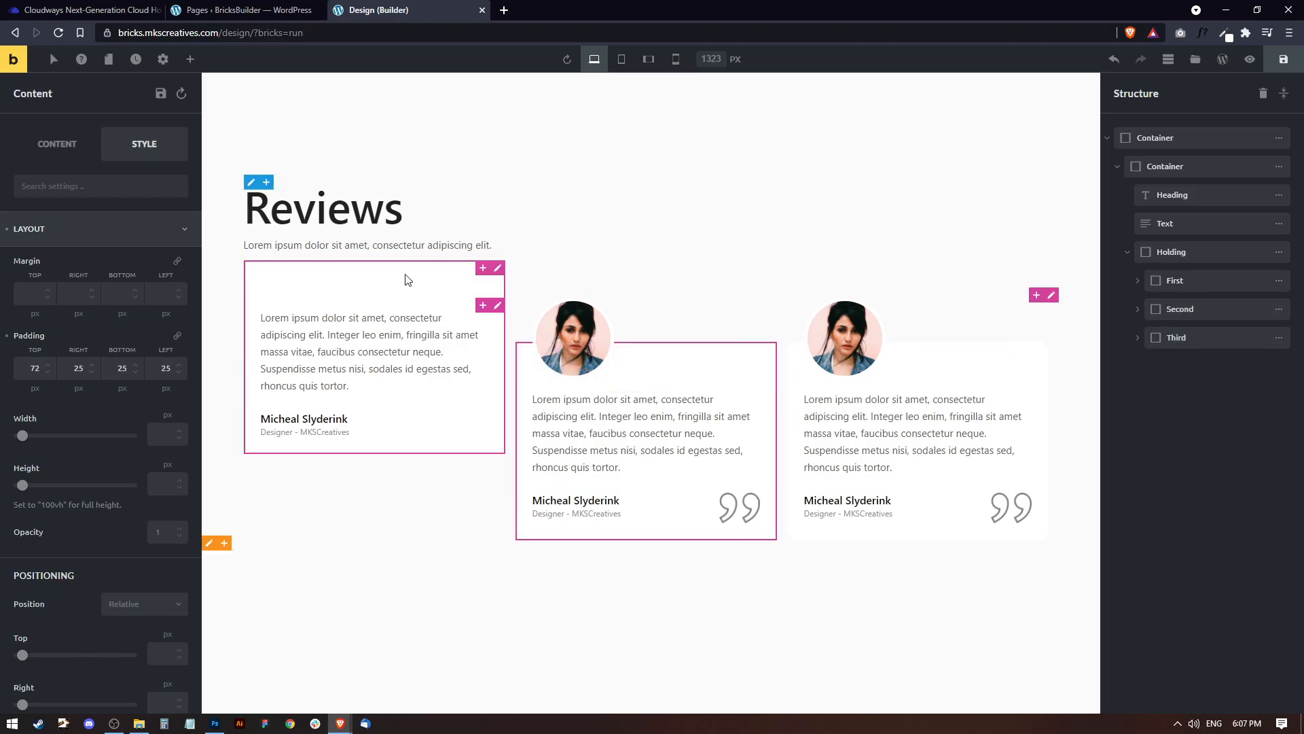
{"action": "mouse_move", "coordinate": [280, 293]}
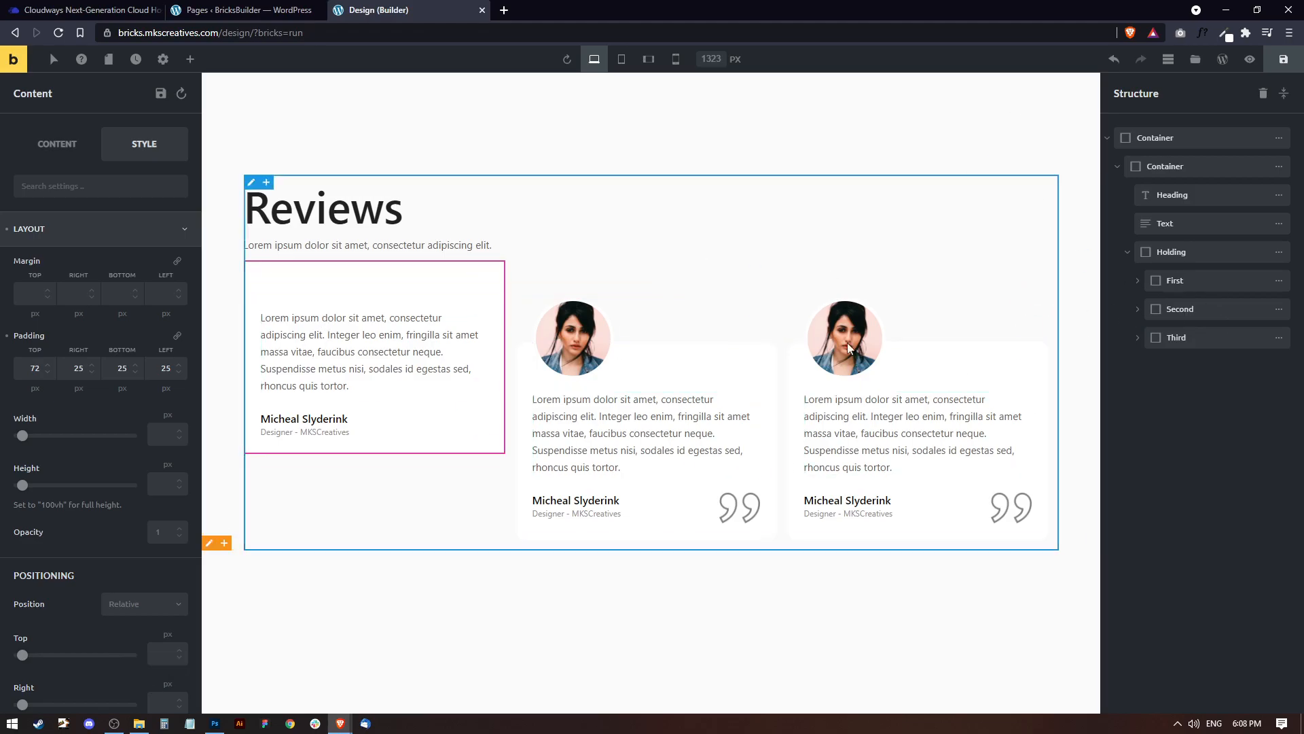
{"action": "left_click", "coordinate": [1280, 63]}
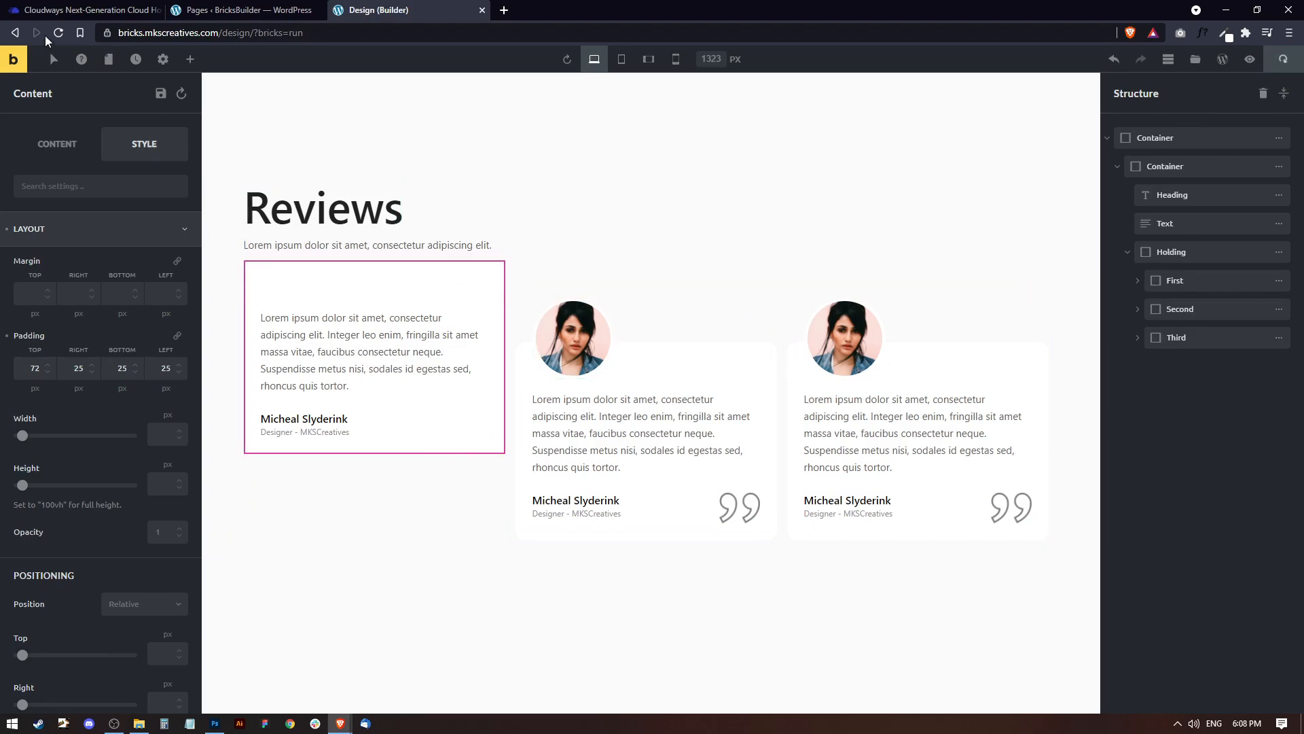
{"action": "left_click", "coordinate": [58, 34]}
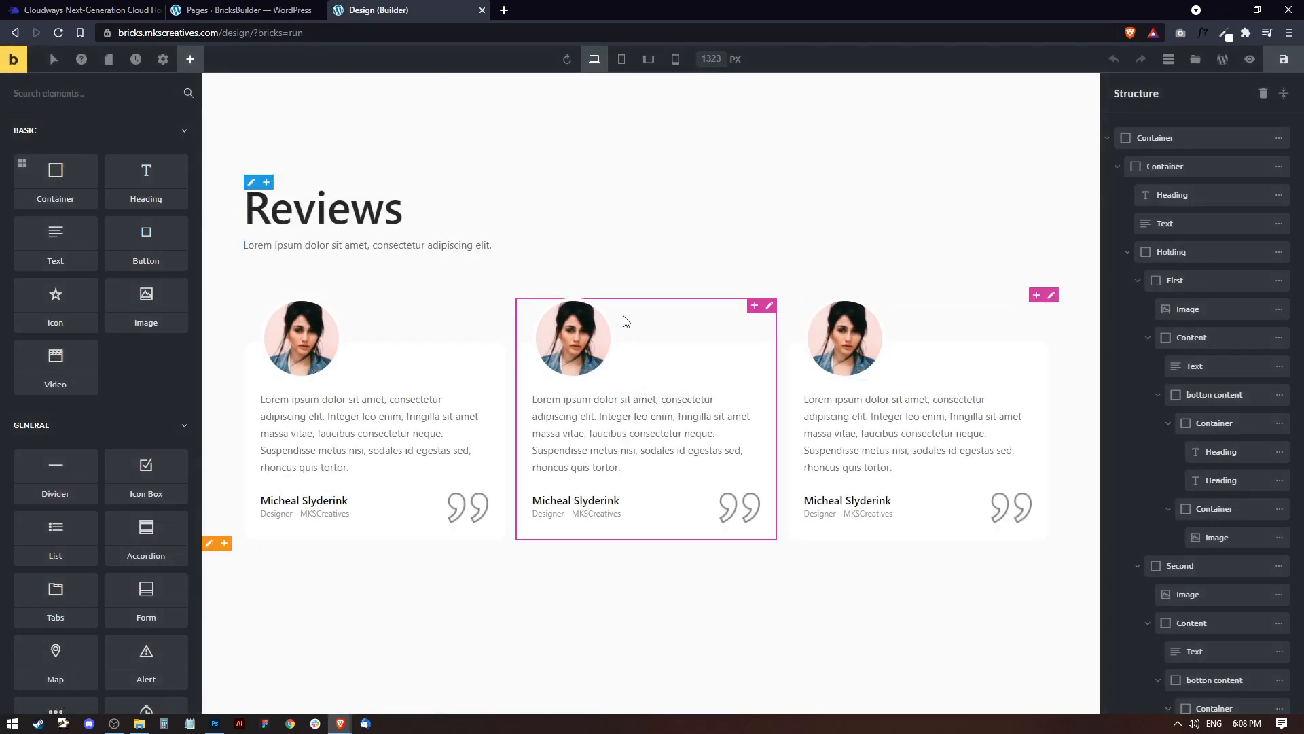
Replace the second card's photo with the media library portrait of the long-haired woman in a white top.
{"action": "left_click", "coordinate": [537, 335]}
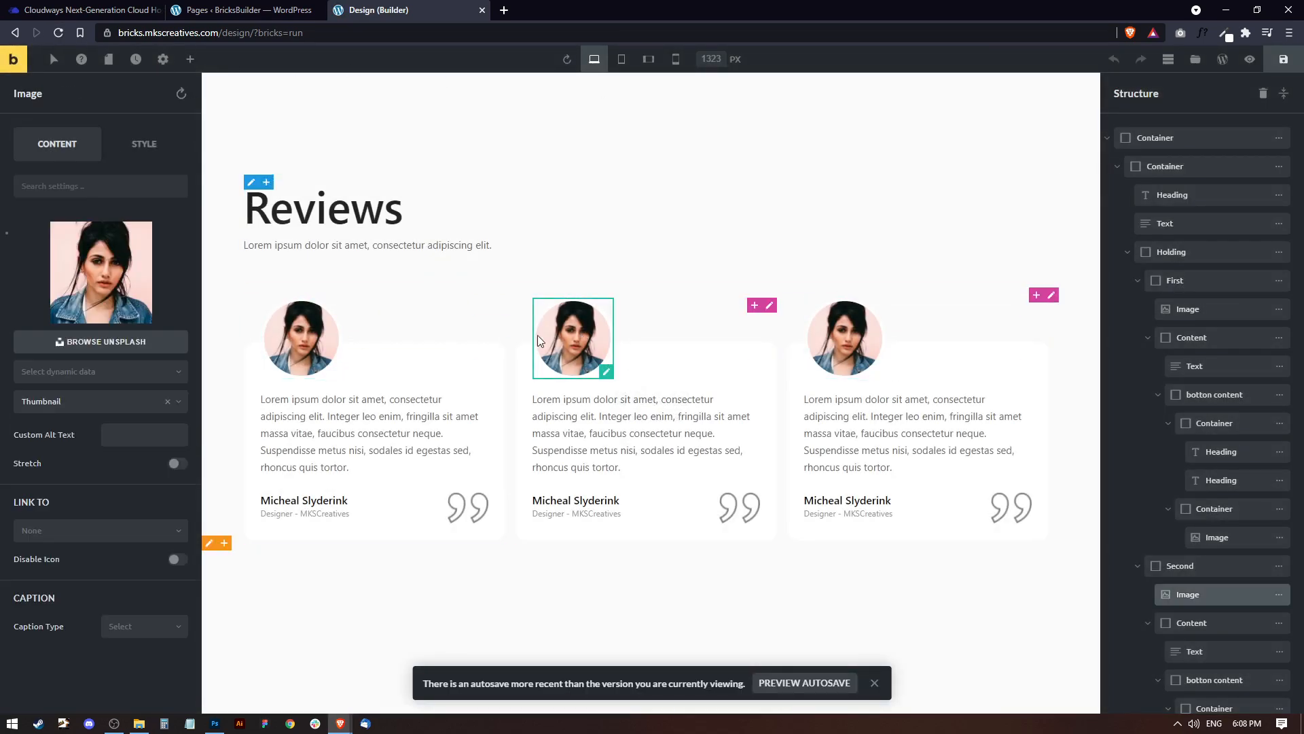
{"action": "left_click", "coordinate": [140, 285]}
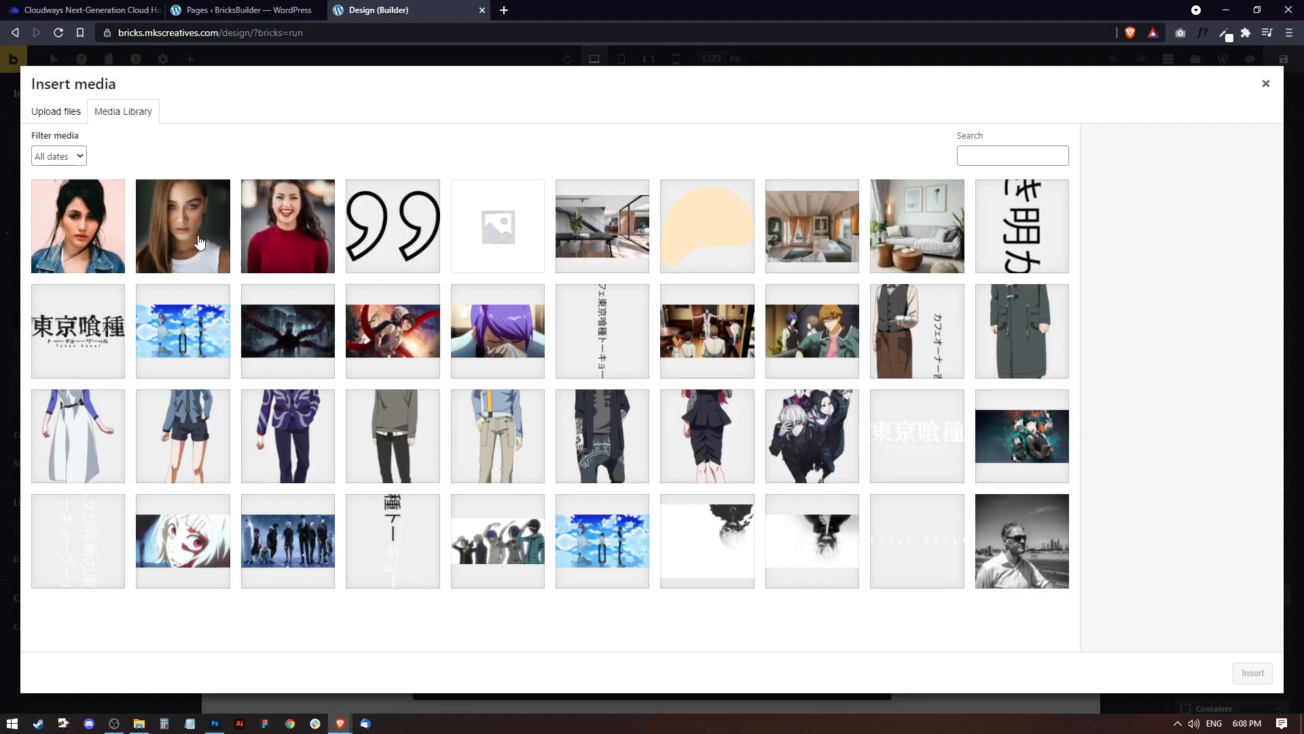
{"action": "left_click", "coordinate": [200, 241]}
{"action": "left_click", "coordinate": [1253, 674]}
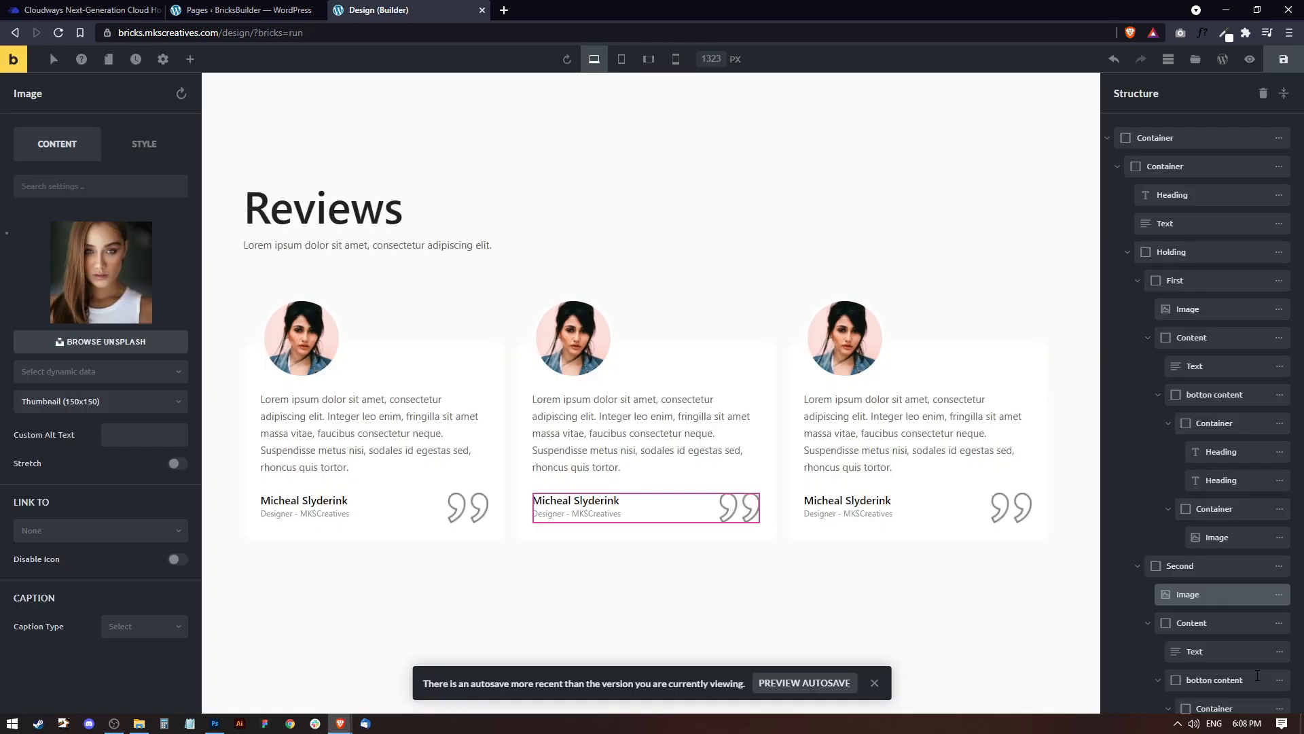
Replace the third card's photo with face-01-scaled.jpg, the woman in the red sweater, from the media library.
{"action": "left_click", "coordinate": [845, 337]}
{"action": "left_click", "coordinate": [118, 265]}
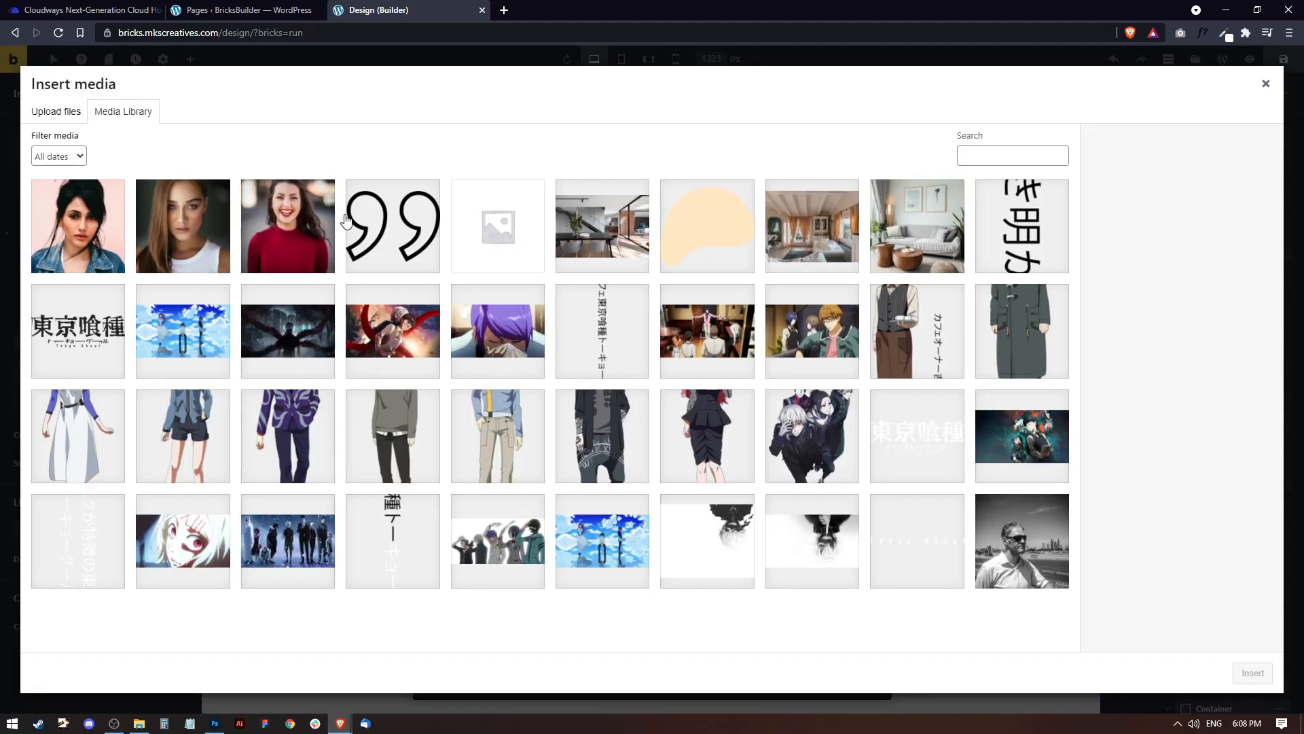
{"action": "left_click", "coordinate": [301, 228]}
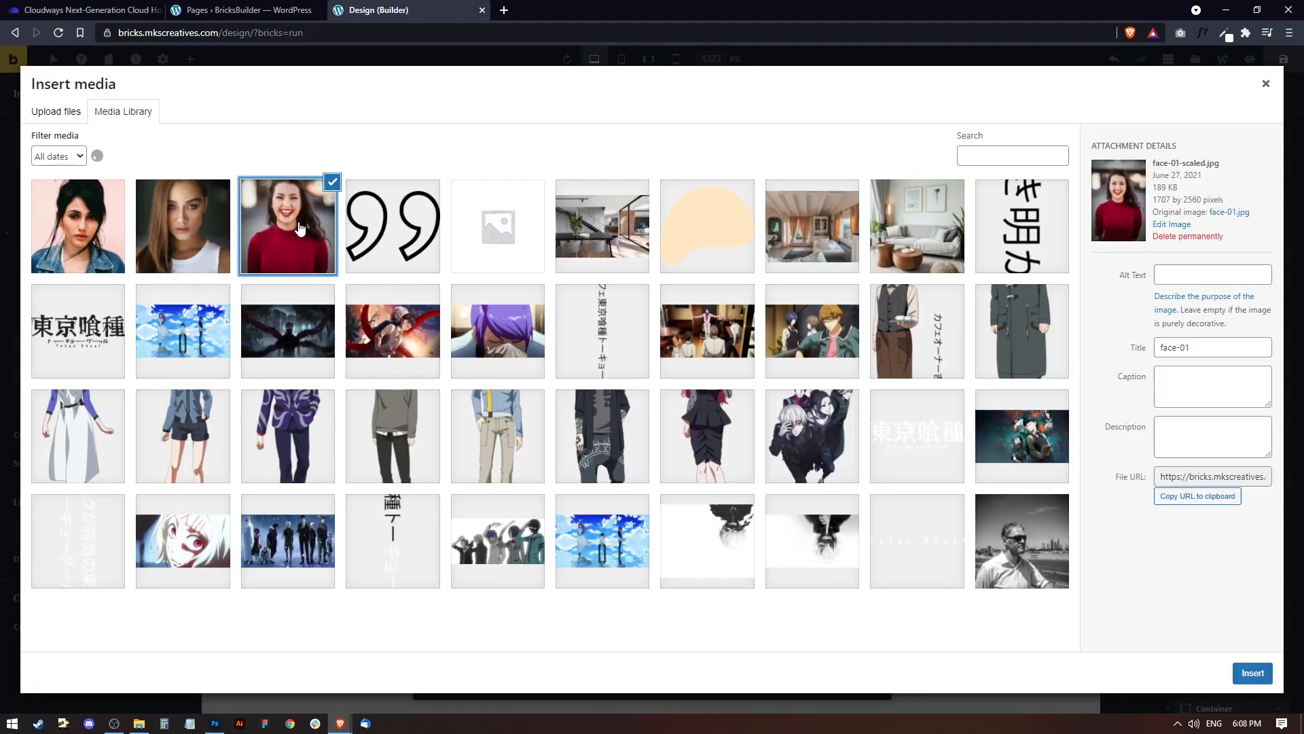
{"action": "left_click", "coordinate": [1252, 673]}
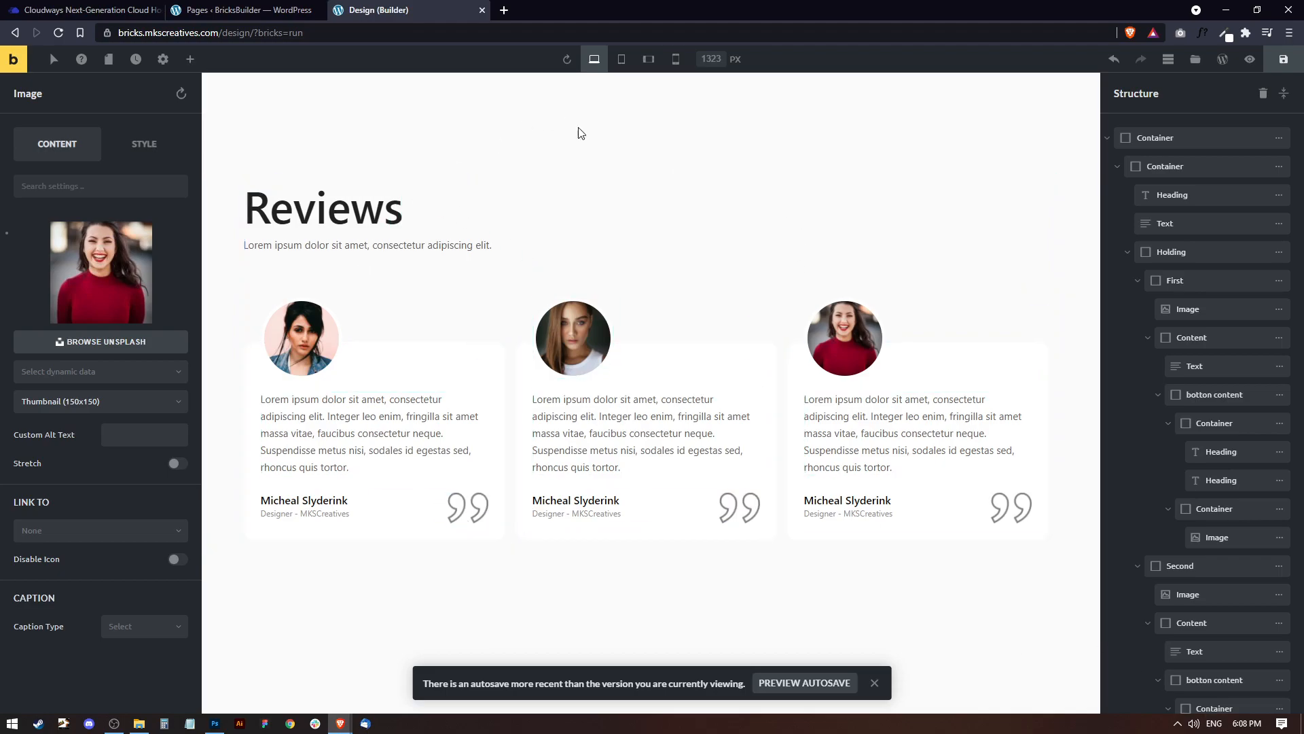
Shorten the first card's review text by removing the last sentence and ending it with "neque...".
{"action": "left_click", "coordinate": [392, 446]}
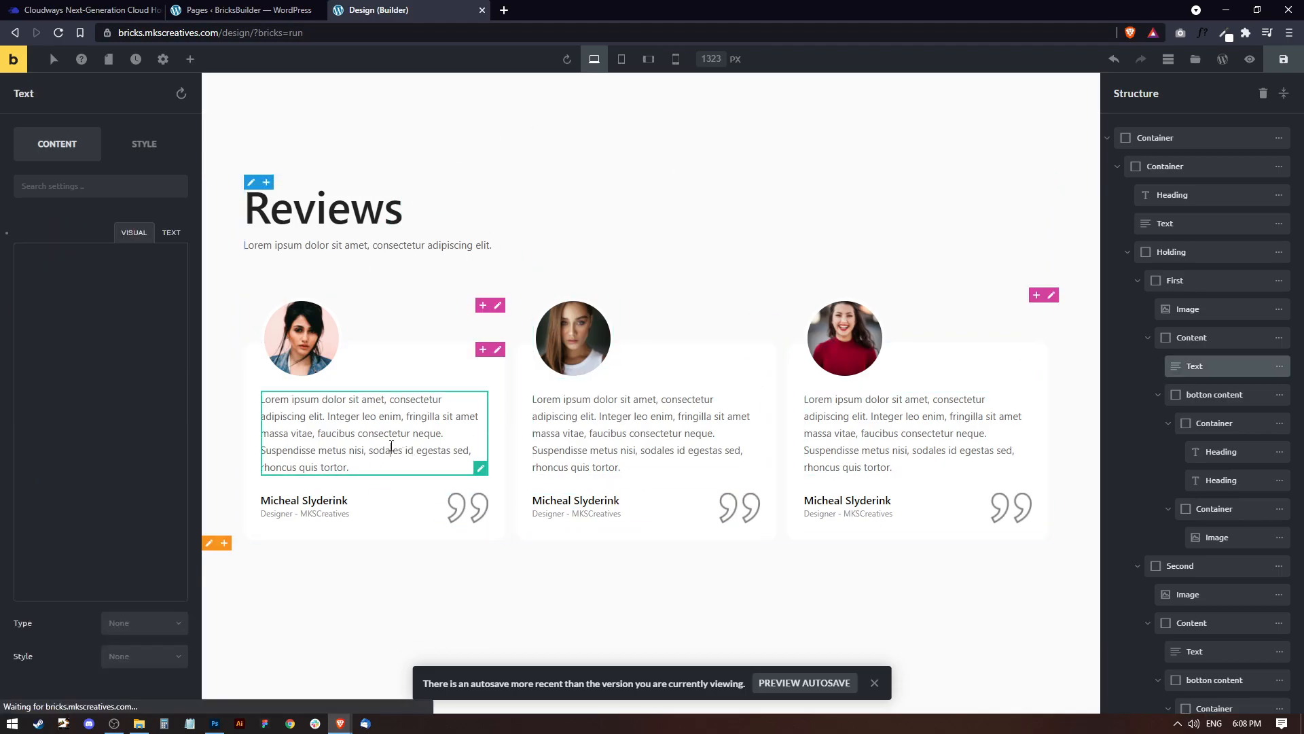
{"action": "left_click_drag", "start_coordinate": [144, 378], "coordinate": [20, 377]}
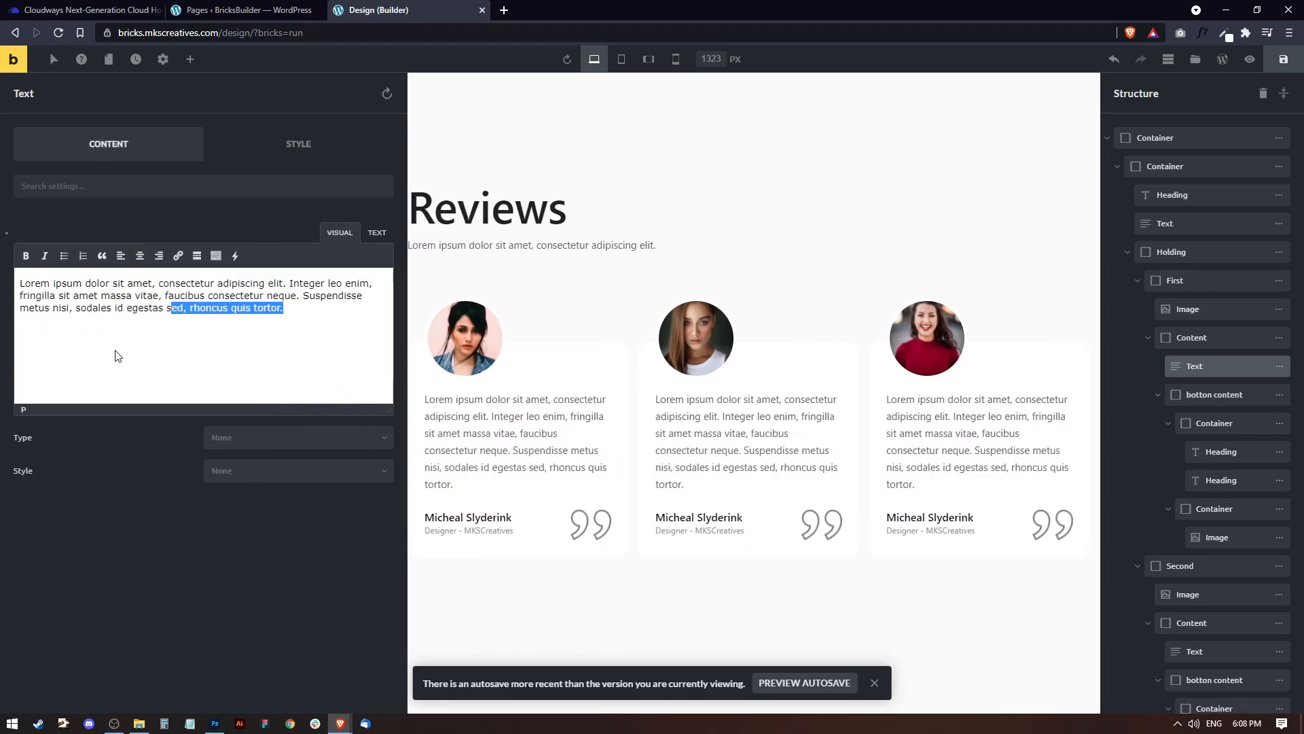
{"action": "left_click", "coordinate": [285, 316]}
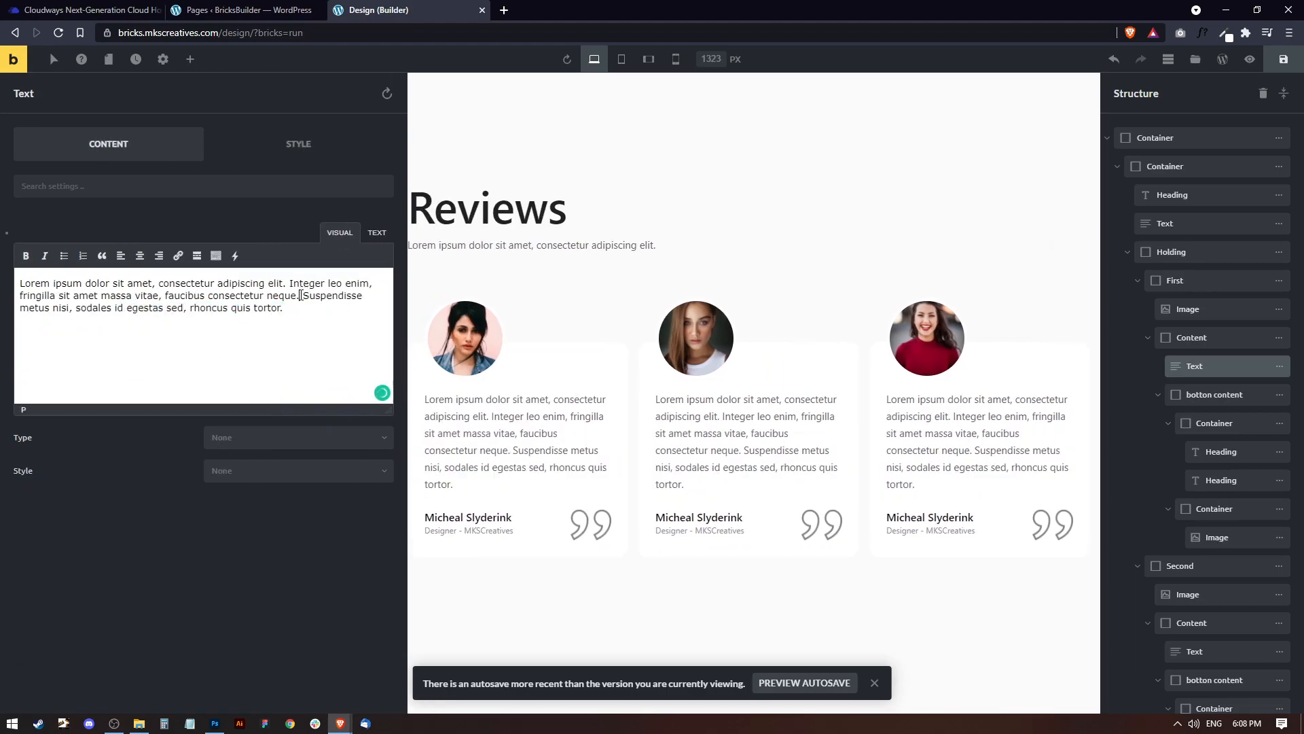
{"action": "left_click_drag", "start_coordinate": [301, 295], "coordinate": [333, 318]}
{"action": "type", "text": ".."}
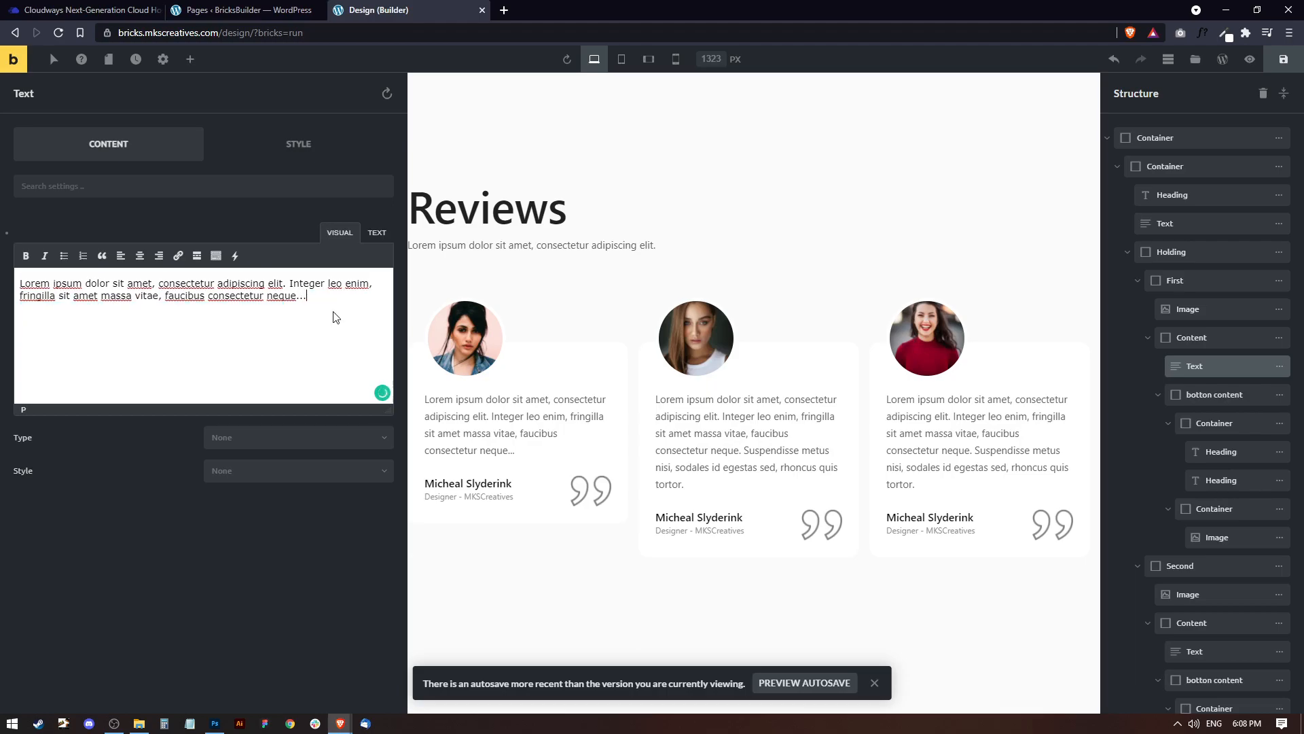
Copy the first card's shortened review text and replace the second card's text with it.
{"action": "left_click", "coordinate": [747, 435]}
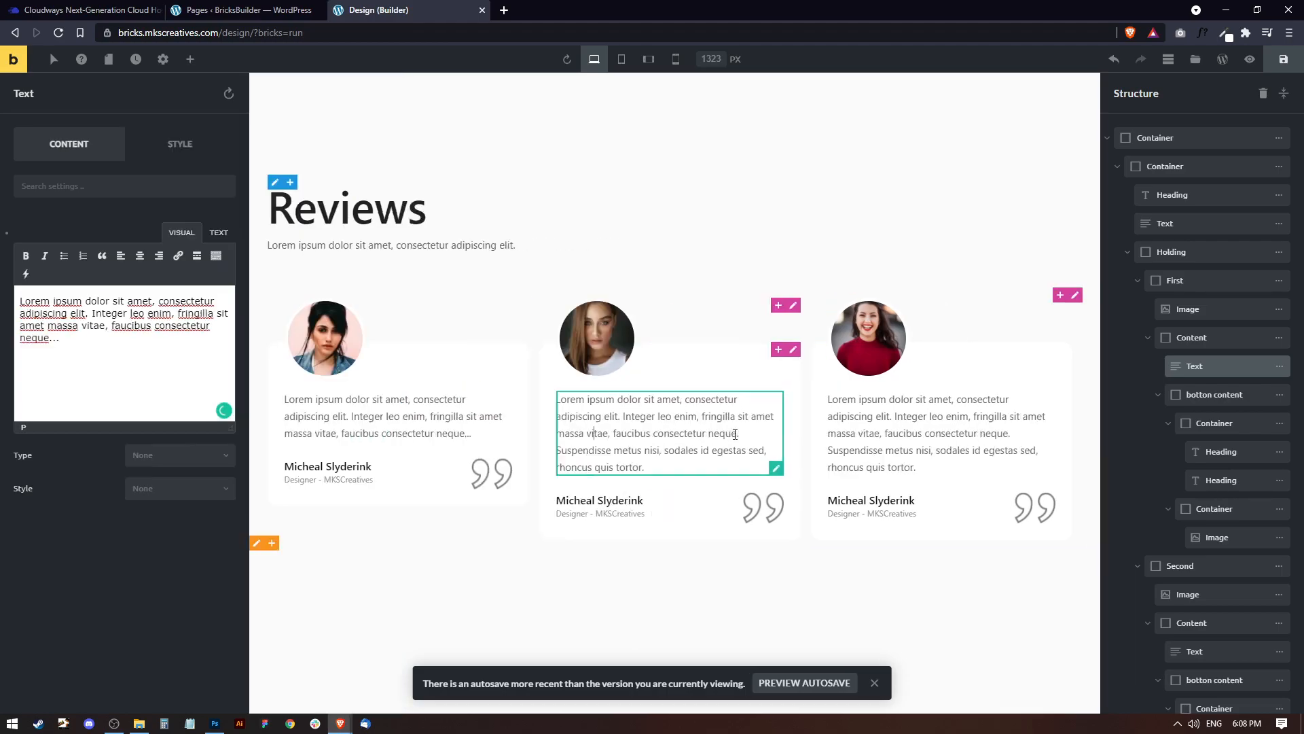
{"action": "left_click", "coordinate": [351, 416]}
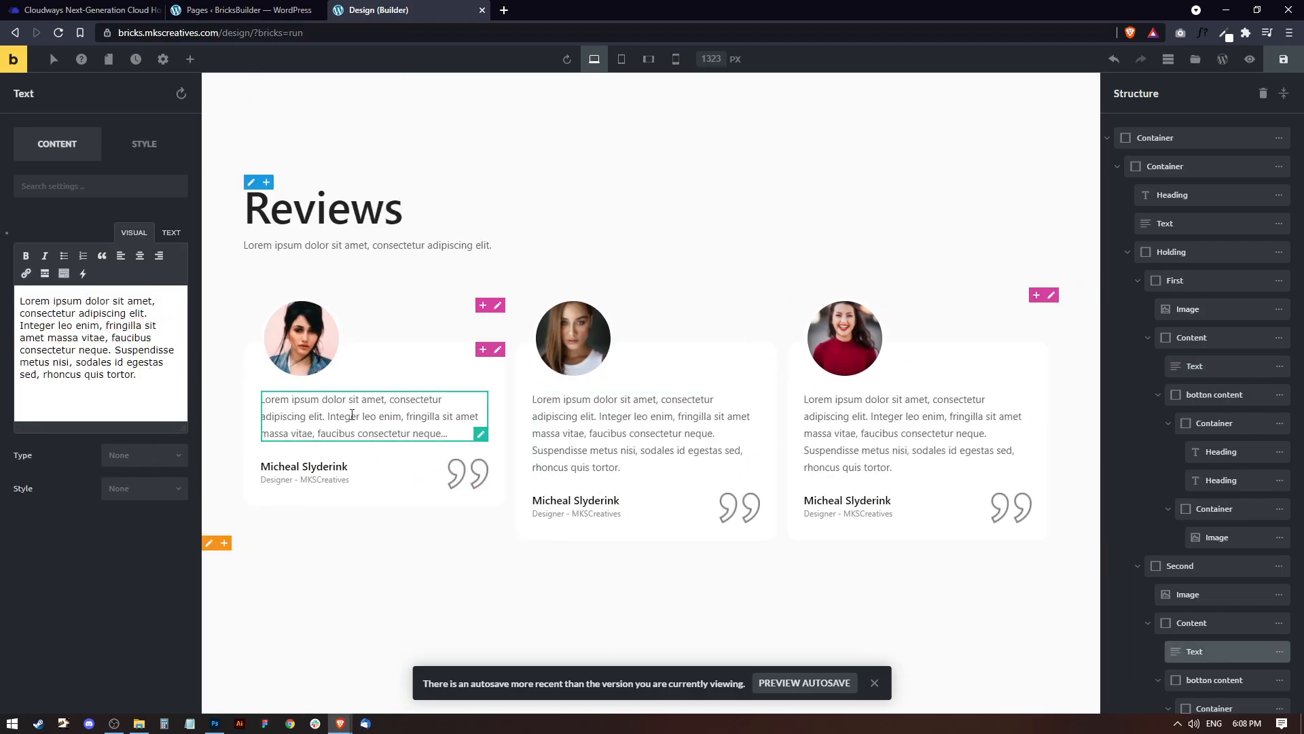
{"action": "left_click", "coordinate": [135, 358]}
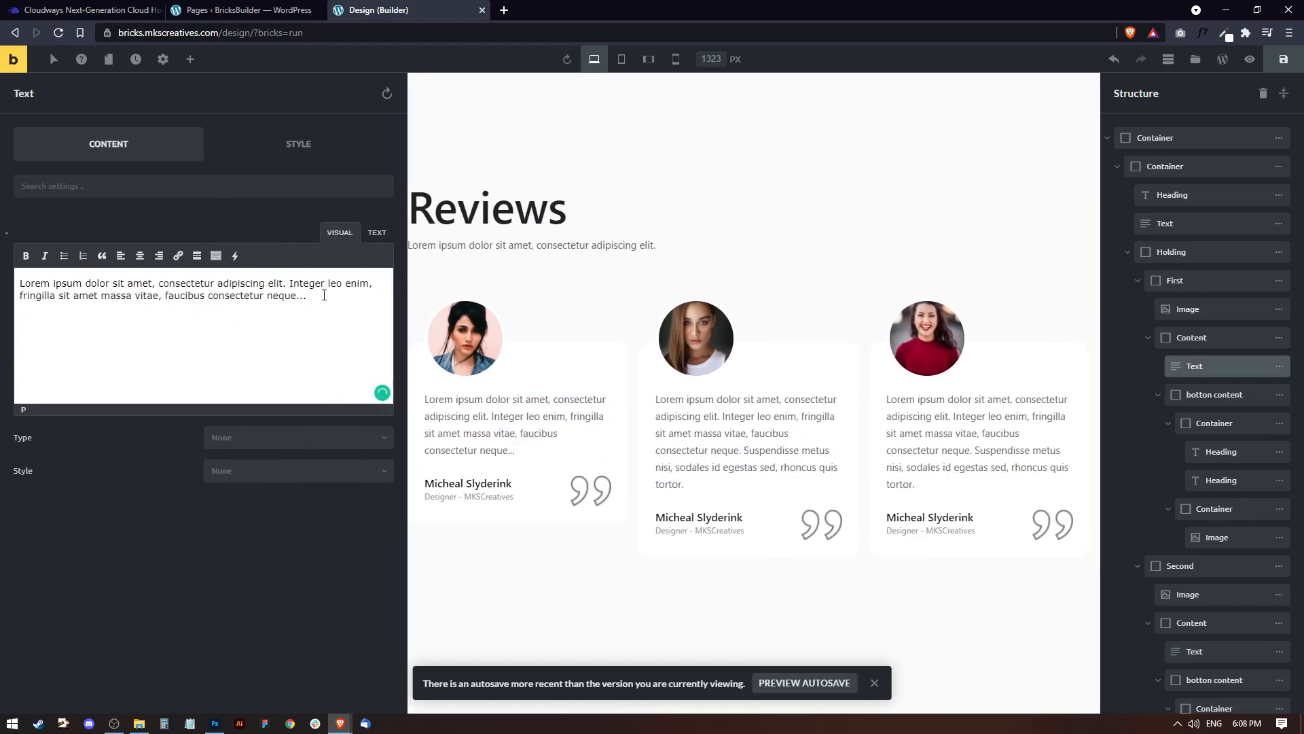
{"action": "key", "text": "ctrl+a"}
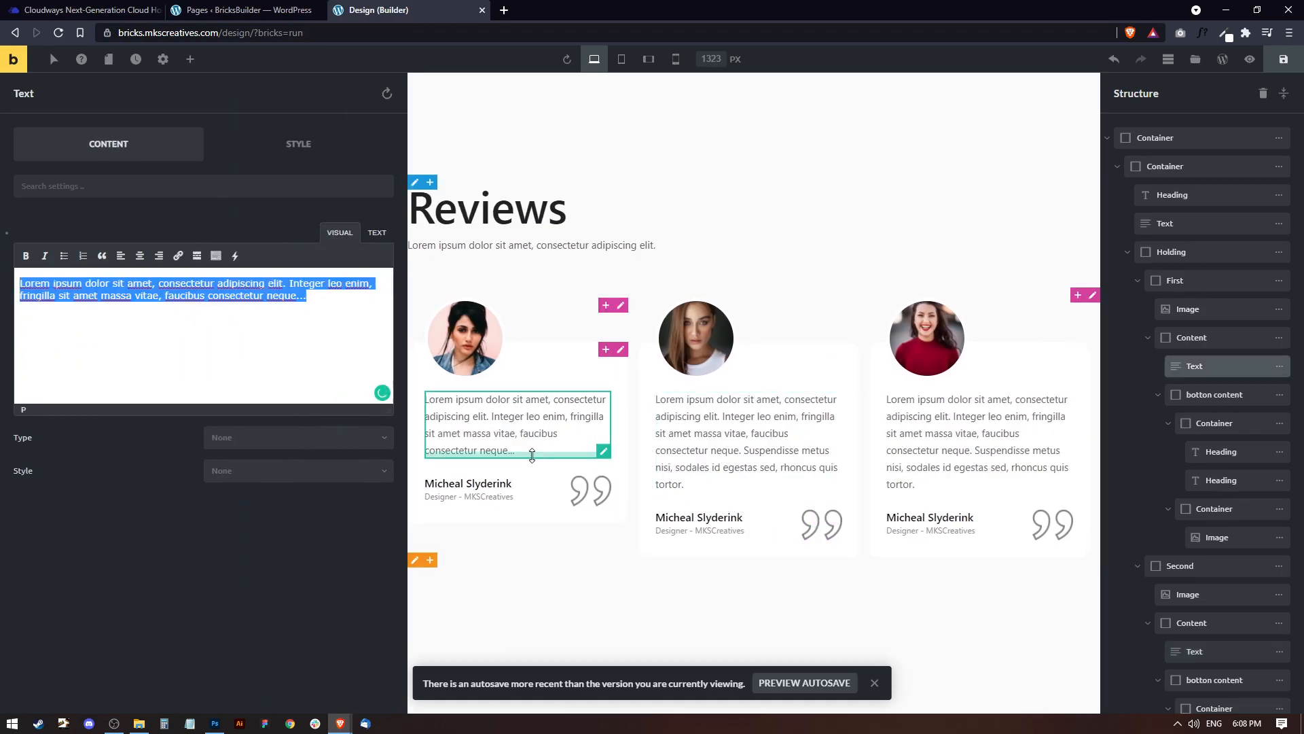
{"action": "left_click", "coordinate": [723, 450]}
{"action": "left_click", "coordinate": [144, 379]}
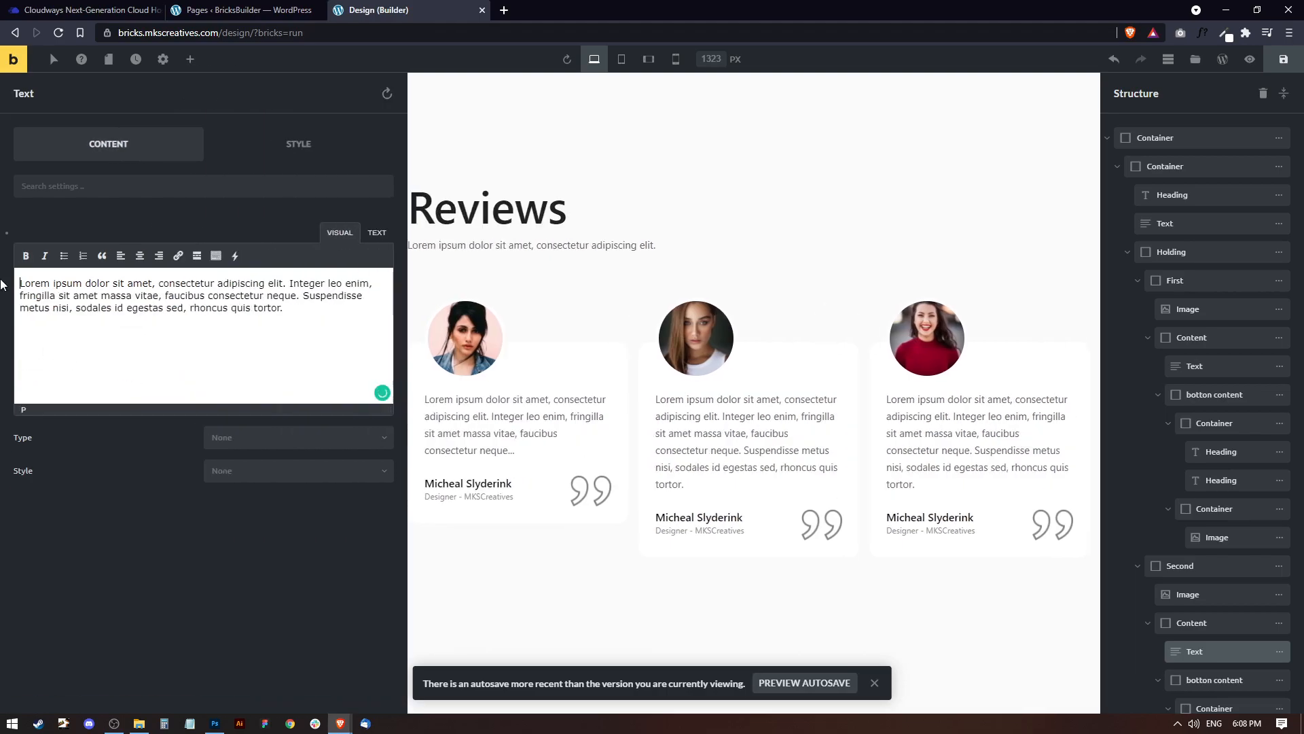
{"action": "key", "text": "ctrl+a"}
{"action": "key", "text": "ctrl+v"}
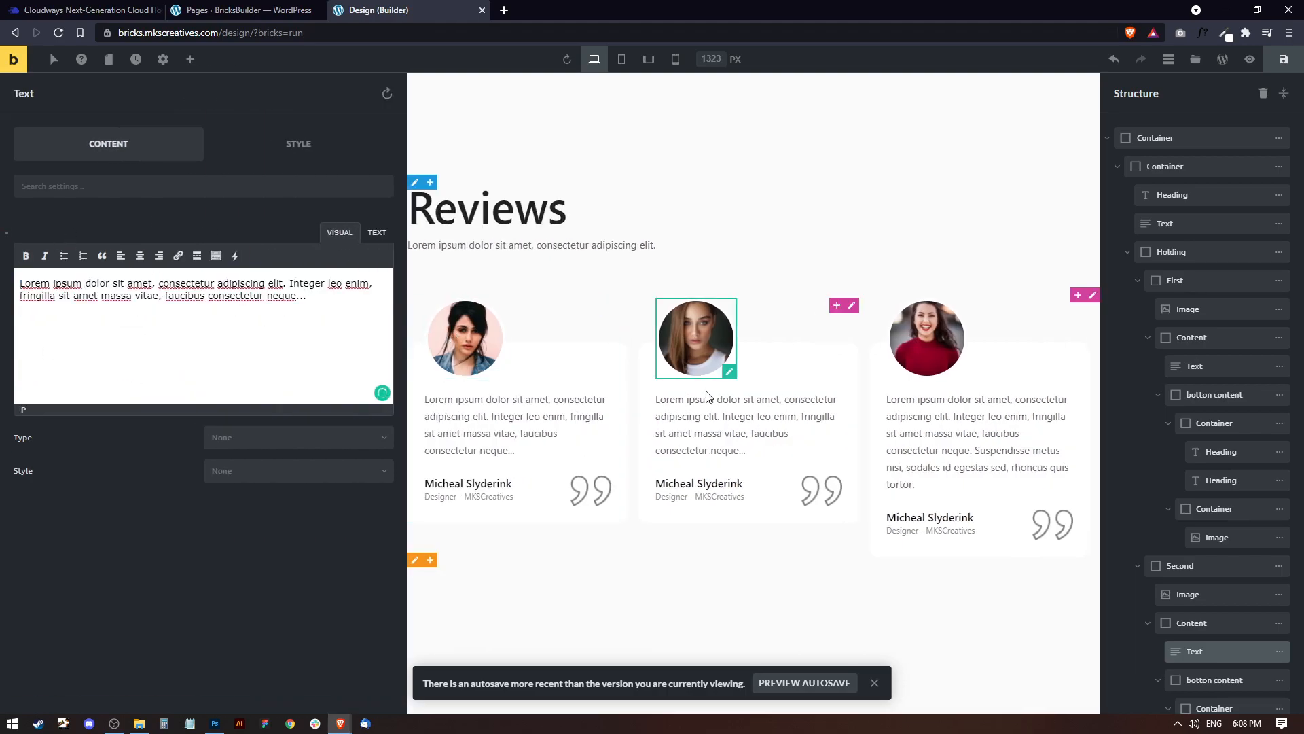
Replace the third card's review text with the copied shortened text.
{"action": "left_click", "coordinate": [927, 450]}
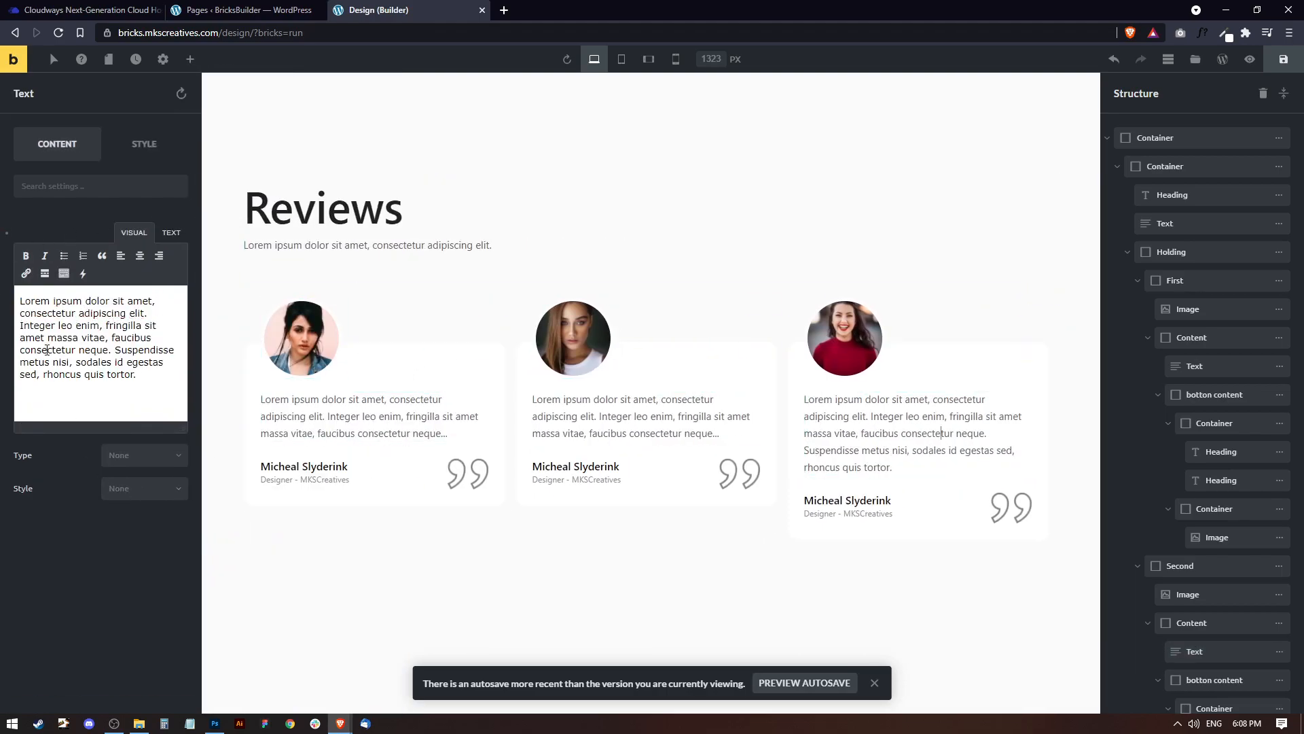
{"action": "left_click_drag", "start_coordinate": [141, 372], "coordinate": [53, 338]}
{"action": "left_click", "coordinate": [209, 330]}
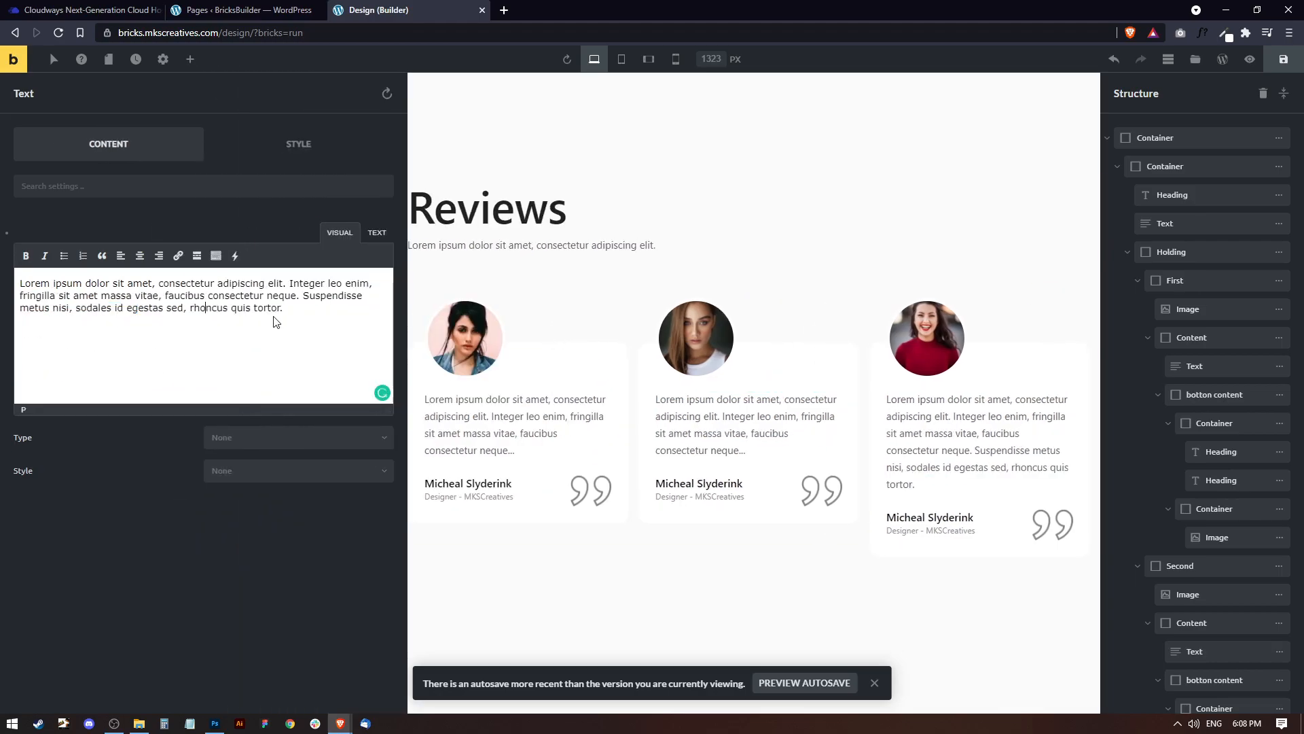
{"action": "left_click_drag", "start_coordinate": [291, 314], "coordinate": [194, 294]}
{"action": "key", "text": "ctrl+a"}
{"action": "key", "text": "ctrl+v"}
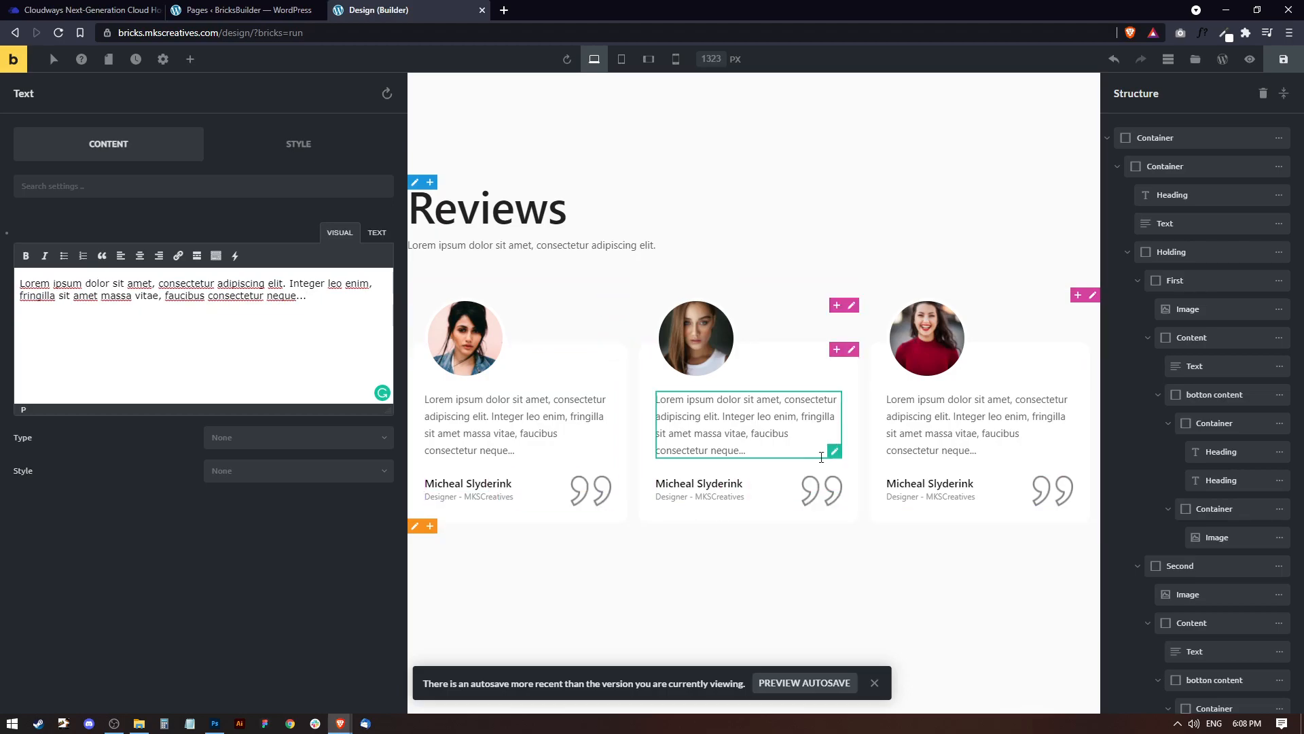
View the Reviews section in preview mode and return to editing.
{"action": "left_click", "coordinate": [674, 228]}
{"action": "left_click", "coordinate": [1269, 61]}
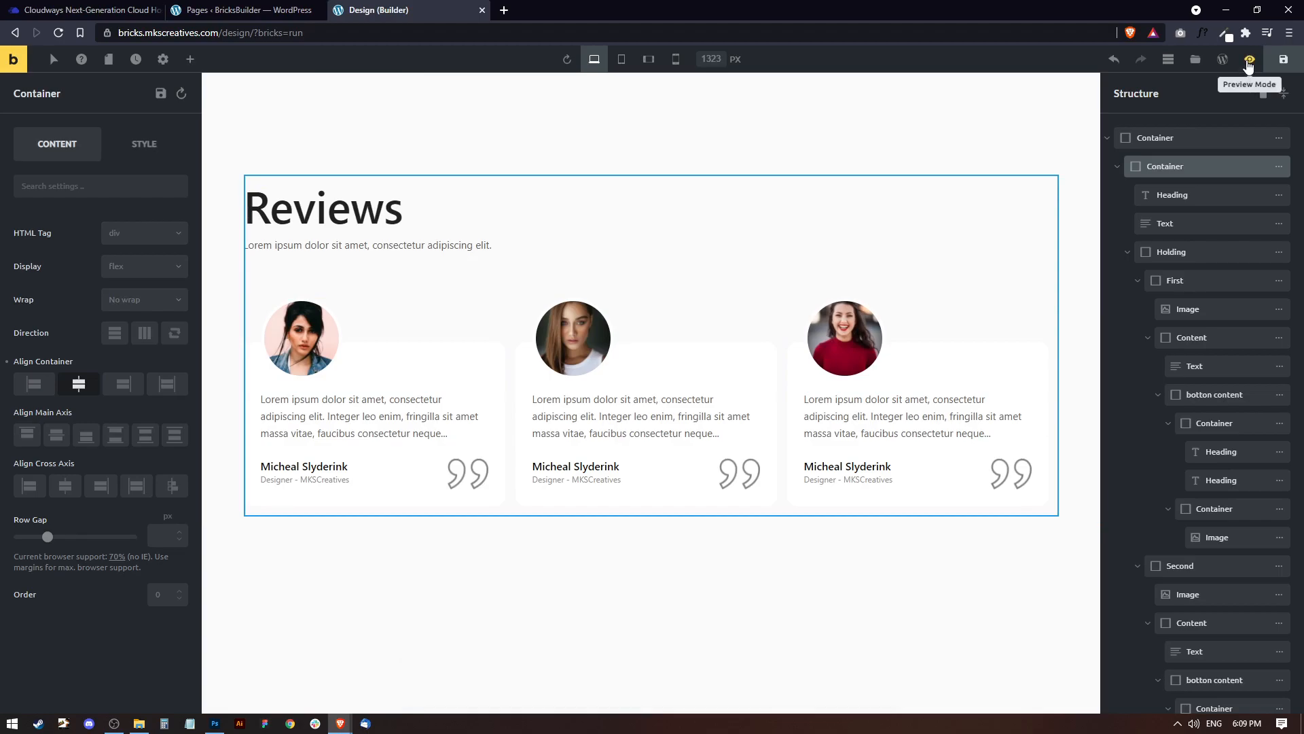
{"action": "left_click", "coordinate": [1248, 62]}
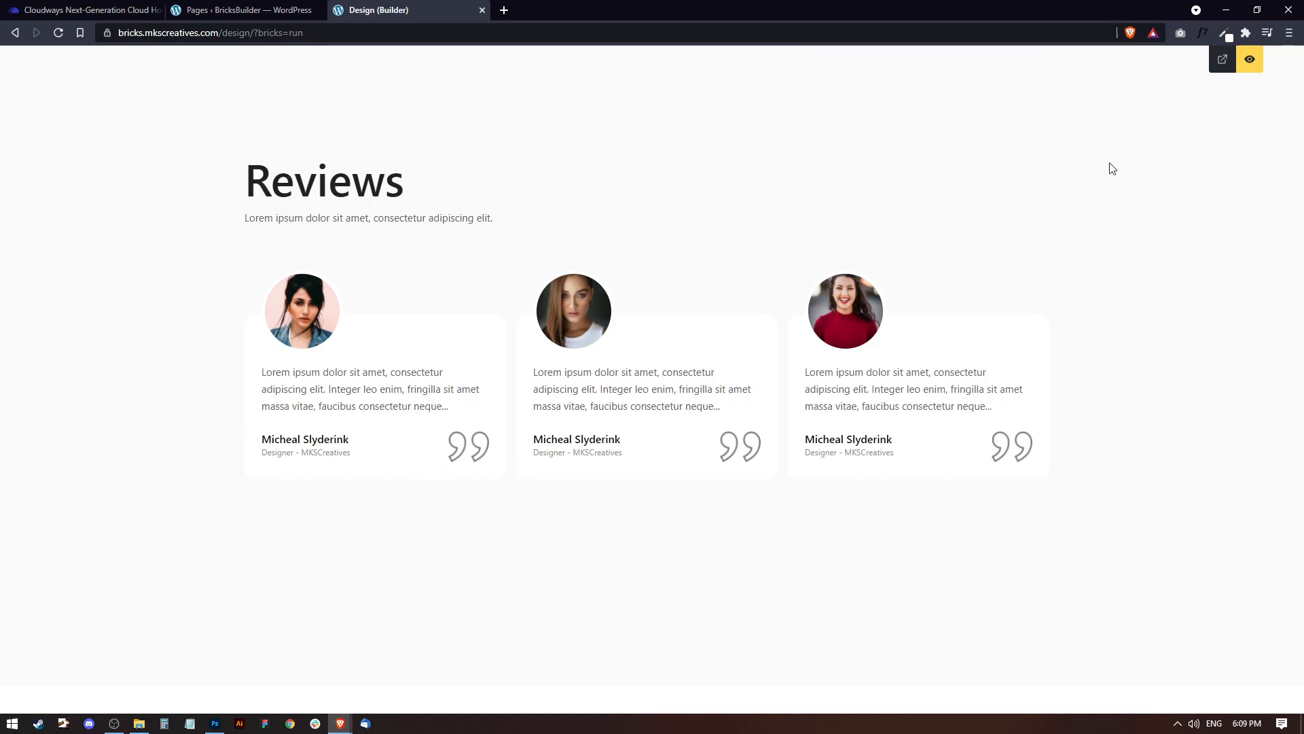
{"action": "left_click", "coordinate": [1250, 61]}
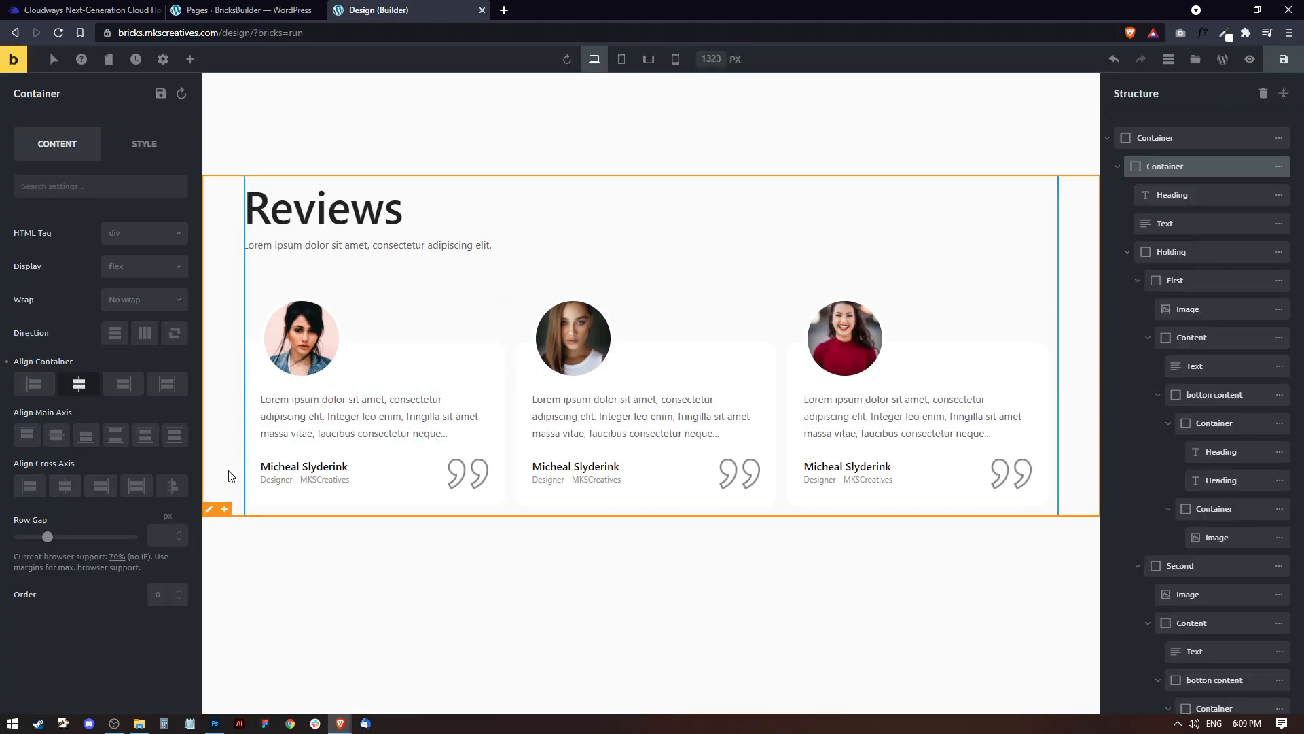
Set the first card's "botton content" container to centre on the cross axis and start on the main axis.
{"action": "left_click", "coordinate": [367, 466]}
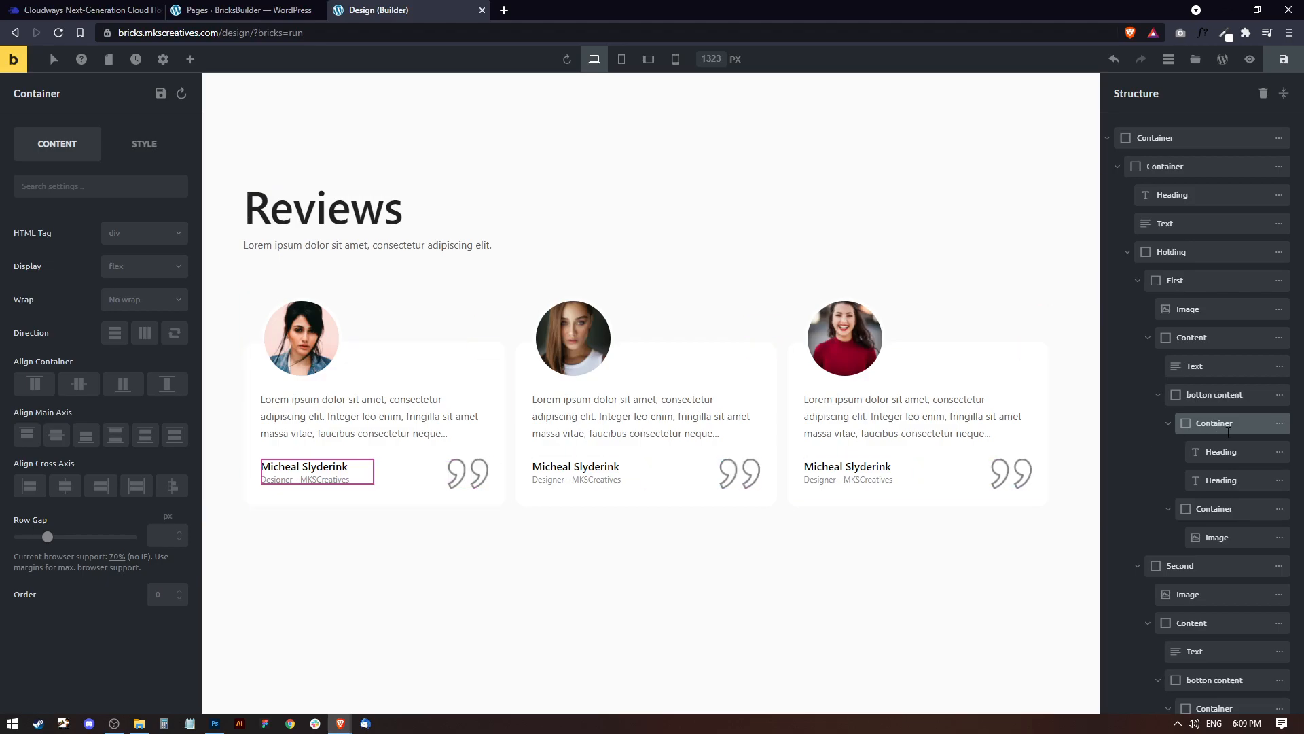
{"action": "left_click", "coordinate": [1168, 423]}
{"action": "left_click", "coordinate": [1213, 395]}
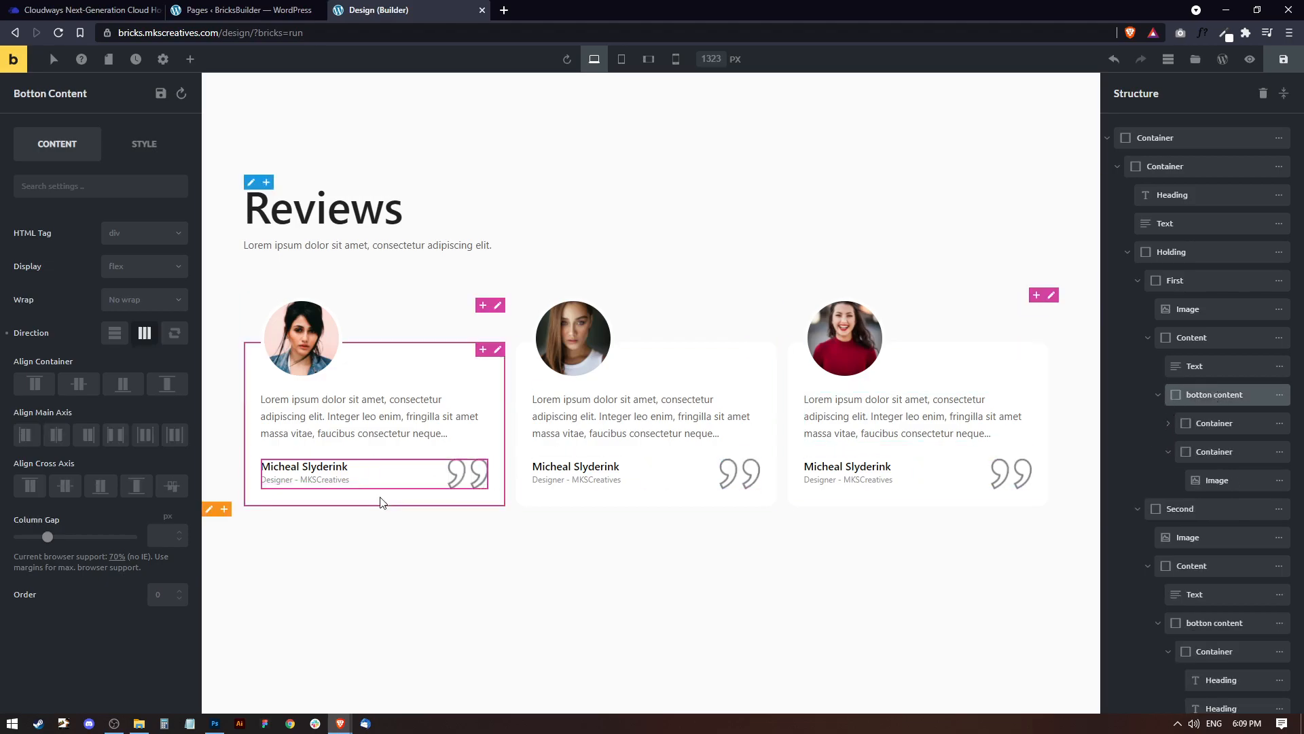
{"action": "left_click", "coordinate": [78, 386]}
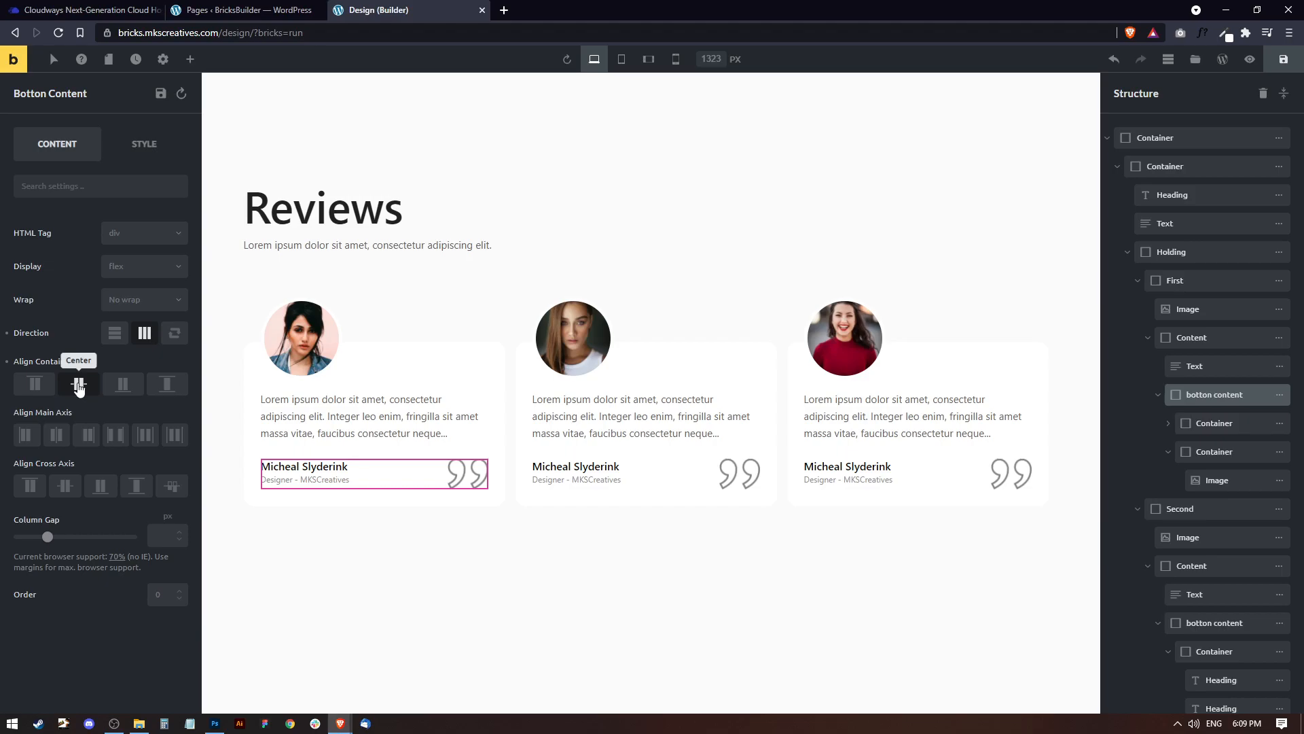
{"action": "left_click", "coordinate": [77, 385]}
{"action": "left_click", "coordinate": [54, 435]}
{"action": "left_click", "coordinate": [65, 486]}
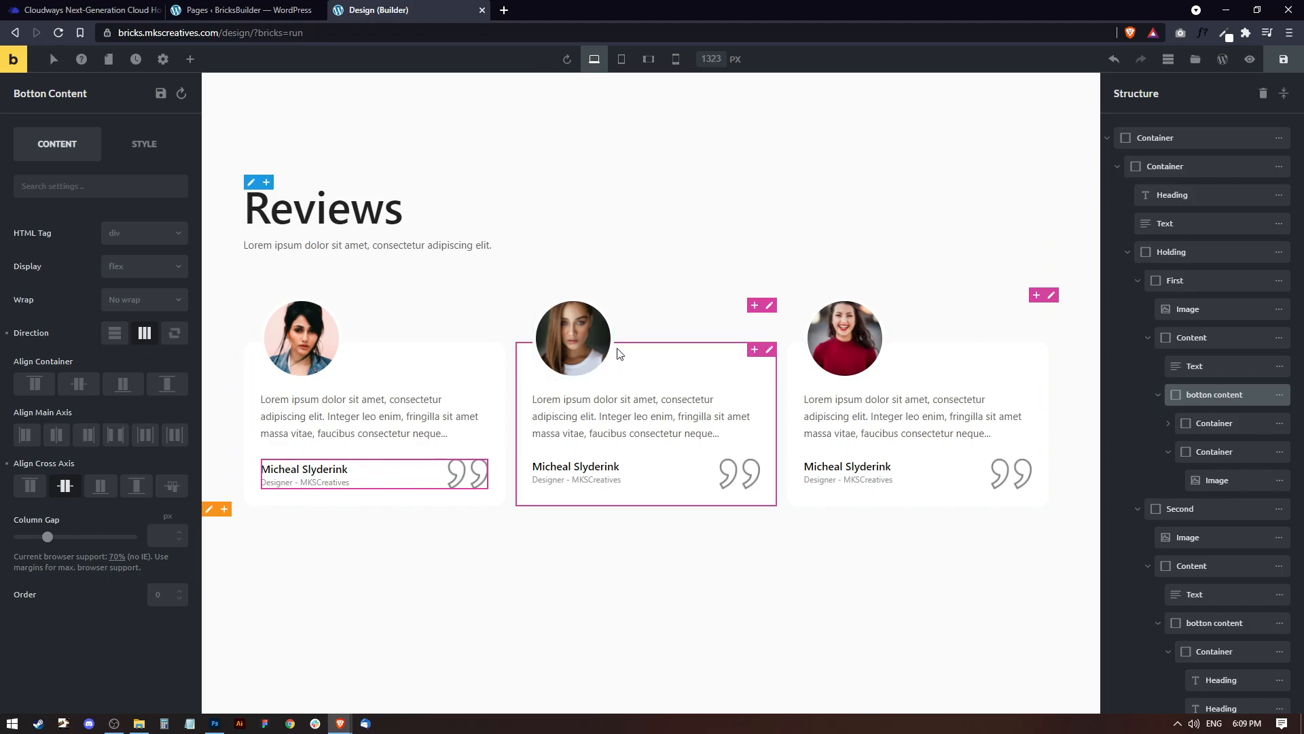
{"action": "left_click", "coordinate": [24, 434]}
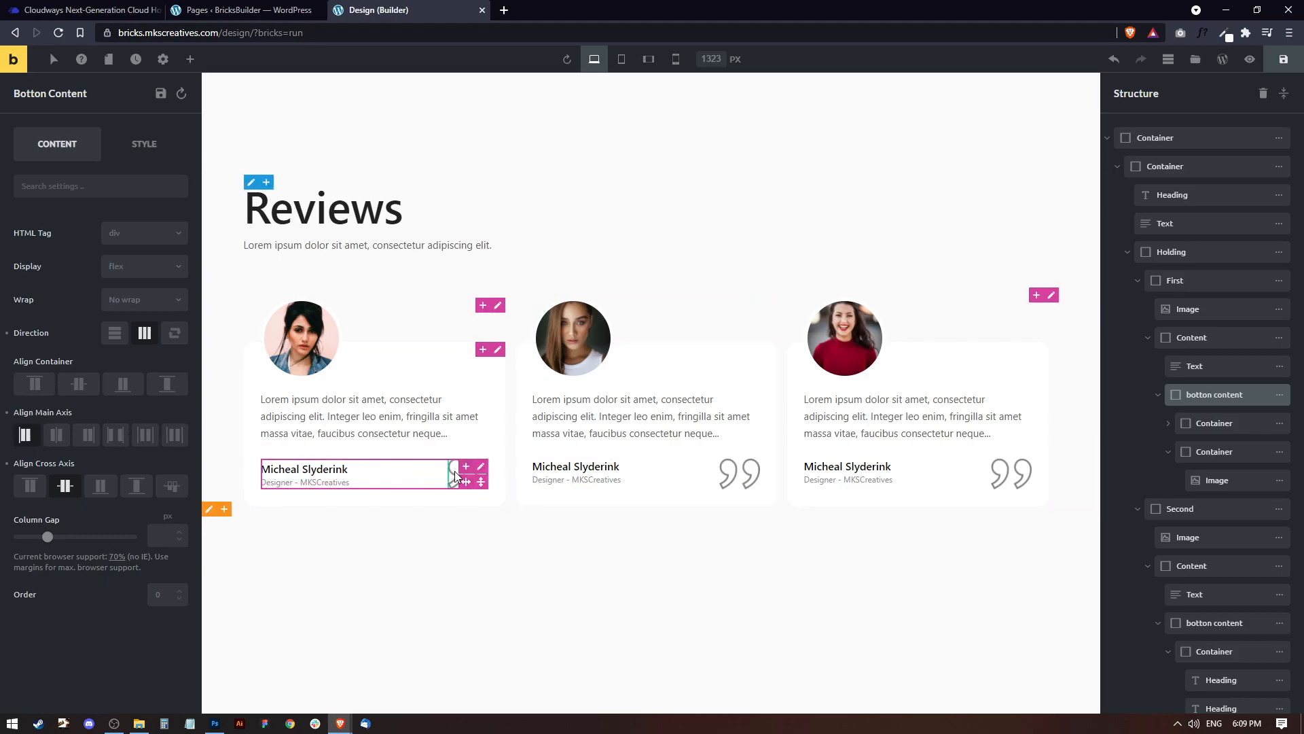
Save the page and collapse the inner Container in the structure.
{"action": "left_click", "coordinate": [1283, 59]}
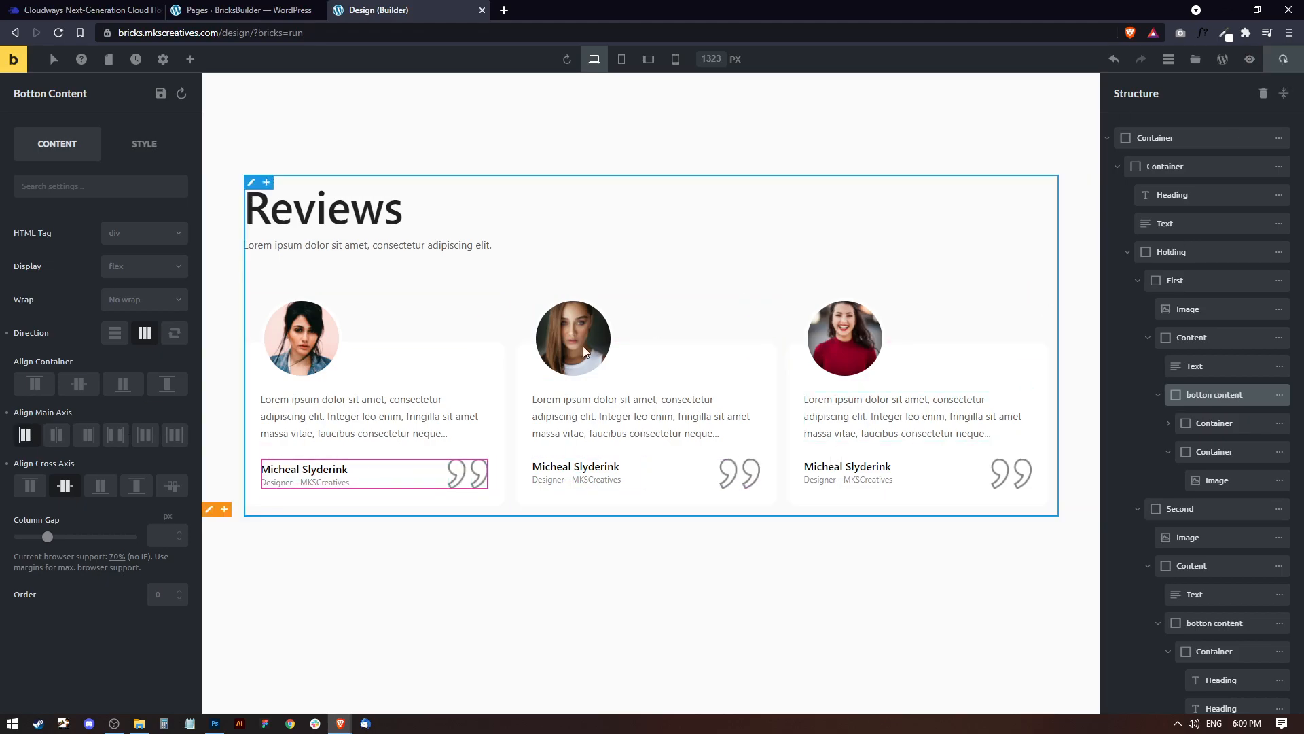
{"action": "left_click", "coordinate": [1117, 166]}
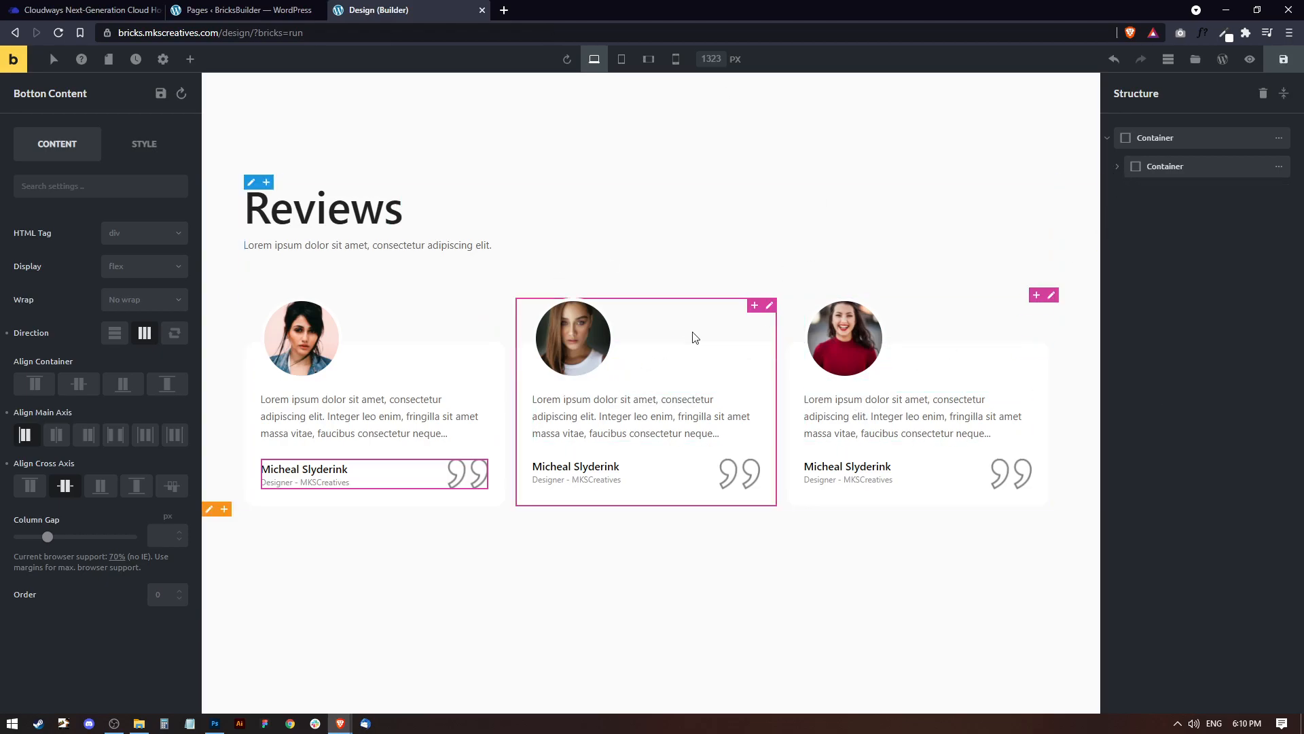